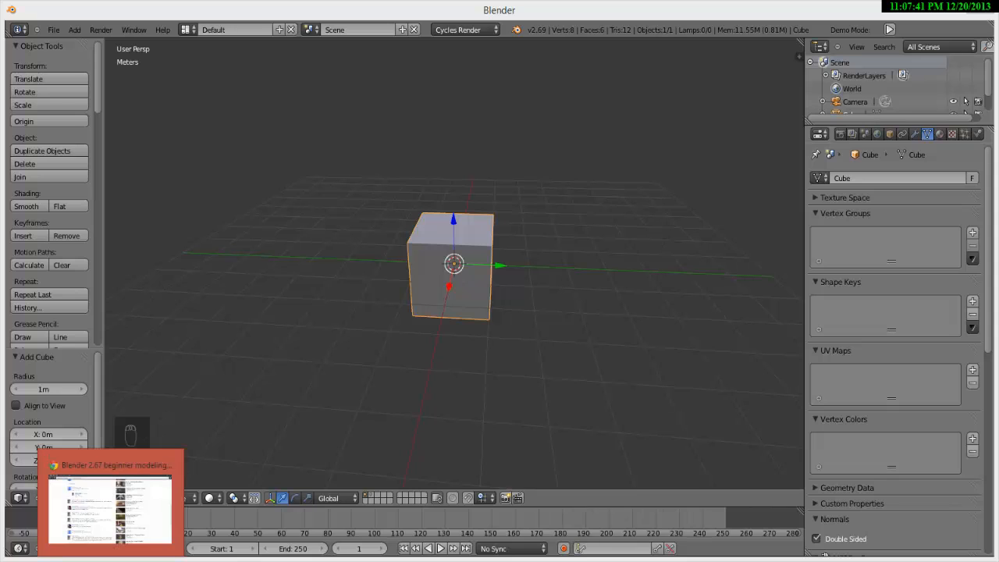
Step: Switch to Chrome and read the viewer comments and tutorial requests under the Blender 2.67 beginner modeling video
click(144, 504)
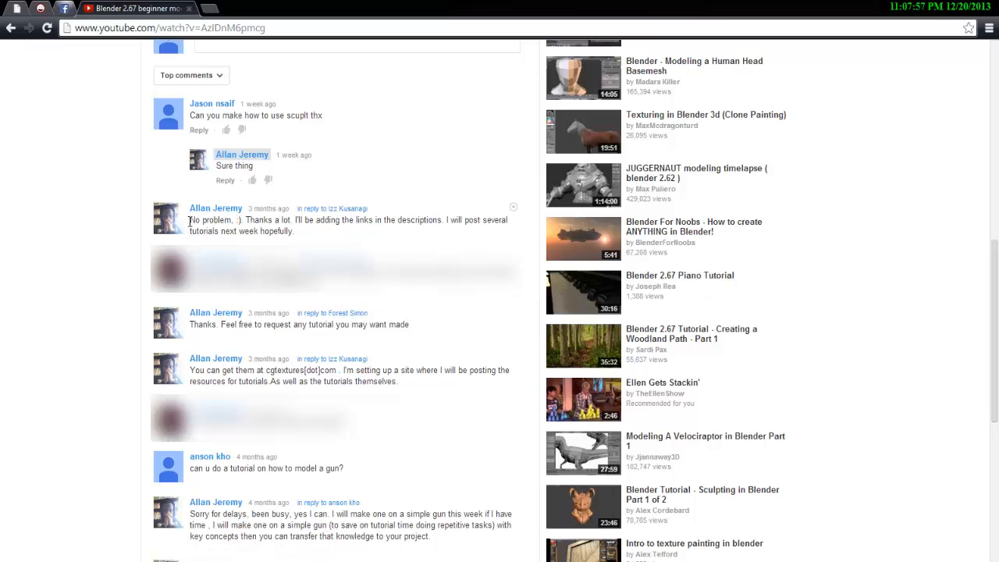
drag(190, 221, 212, 221)
click(323, 241)
drag(289, 107, 302, 84)
click(342, 455)
drag(294, 451, 301, 455)
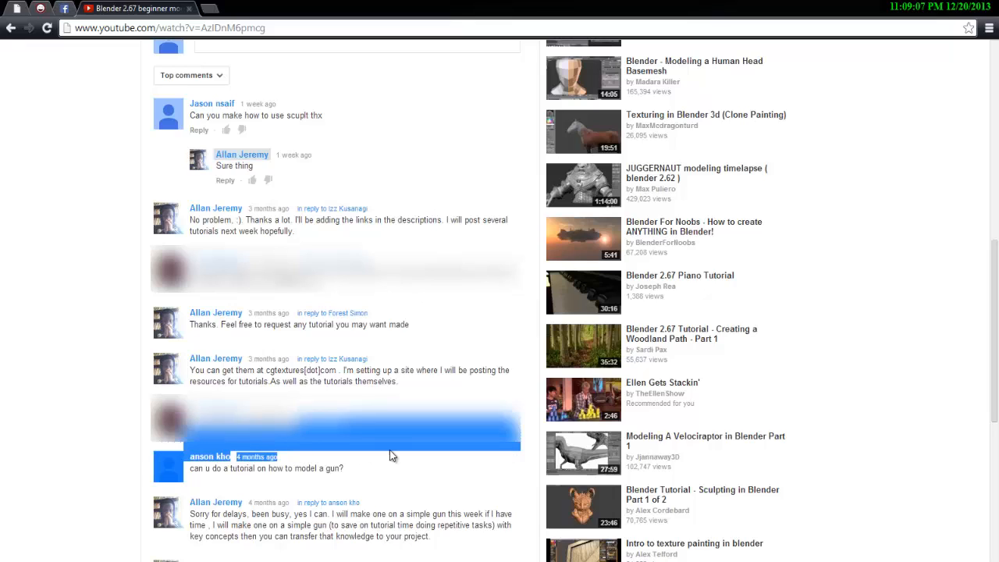
click(416, 454)
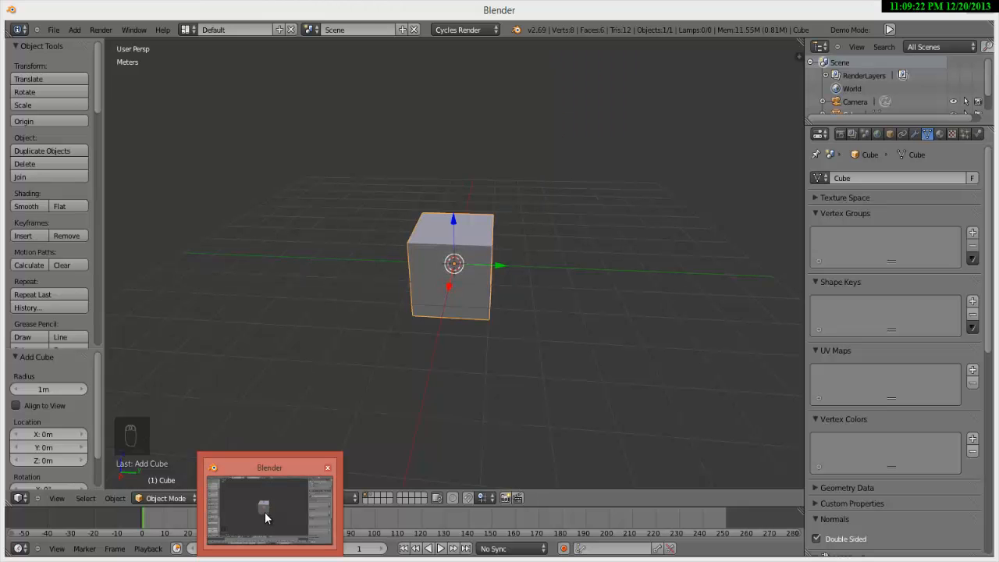
Step: Switch back to Blender and view the splash screen to check the program version
click(265, 512)
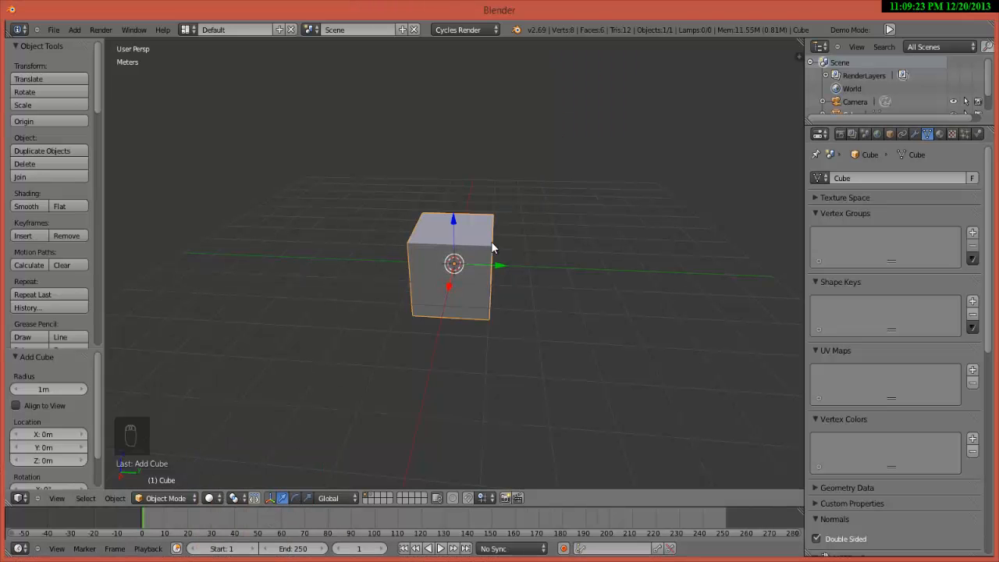
middle_drag(399, 319, 427, 326)
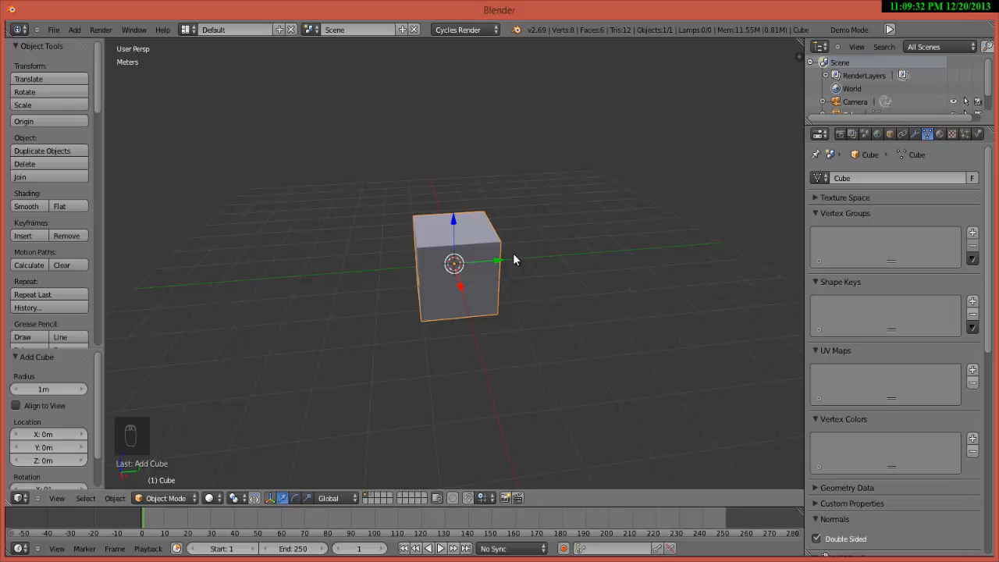
middle_drag(491, 287, 464, 279)
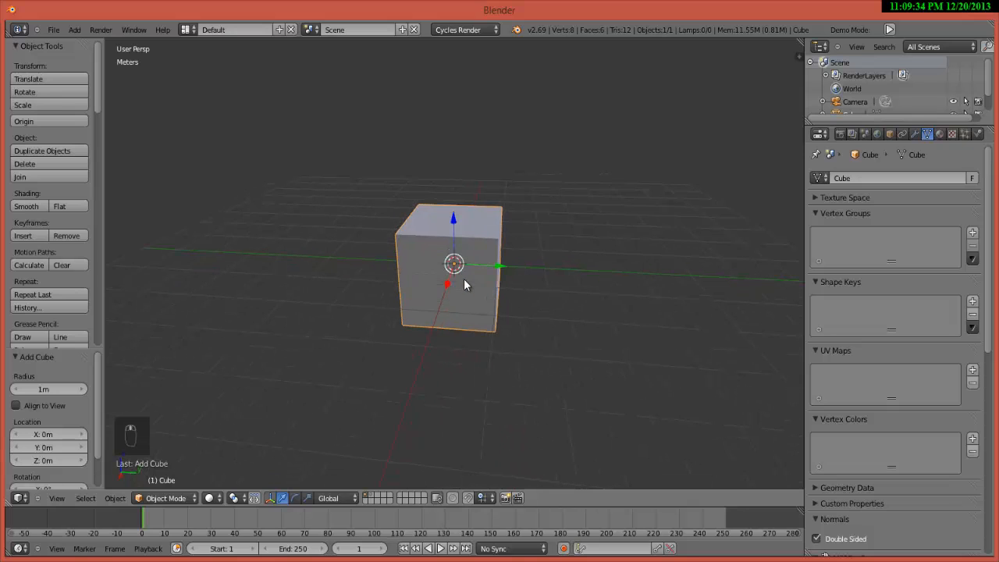
click(516, 29)
click(516, 30)
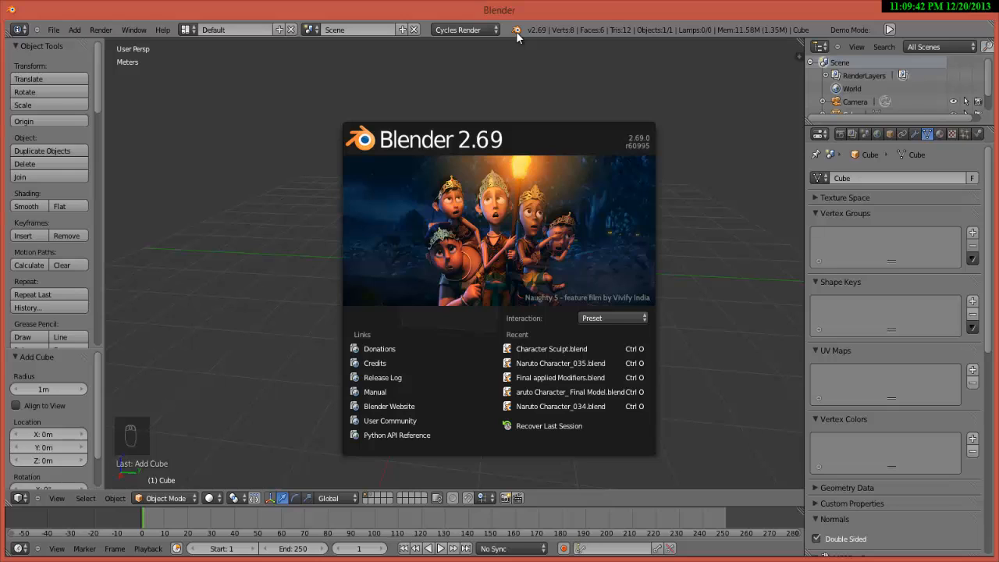
click(417, 270)
middle_drag(423, 277, 439, 292)
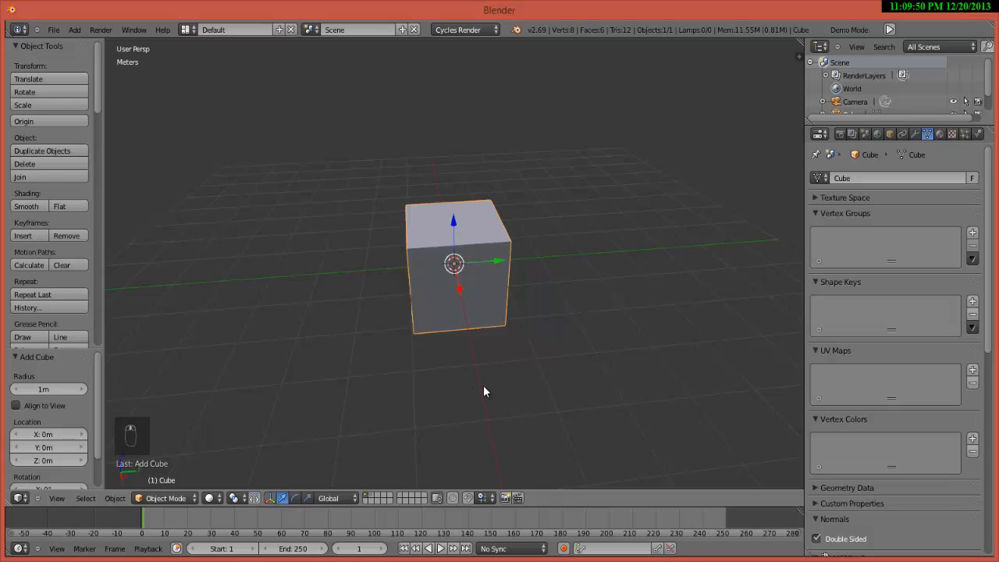
middle_drag(483, 388, 483, 388)
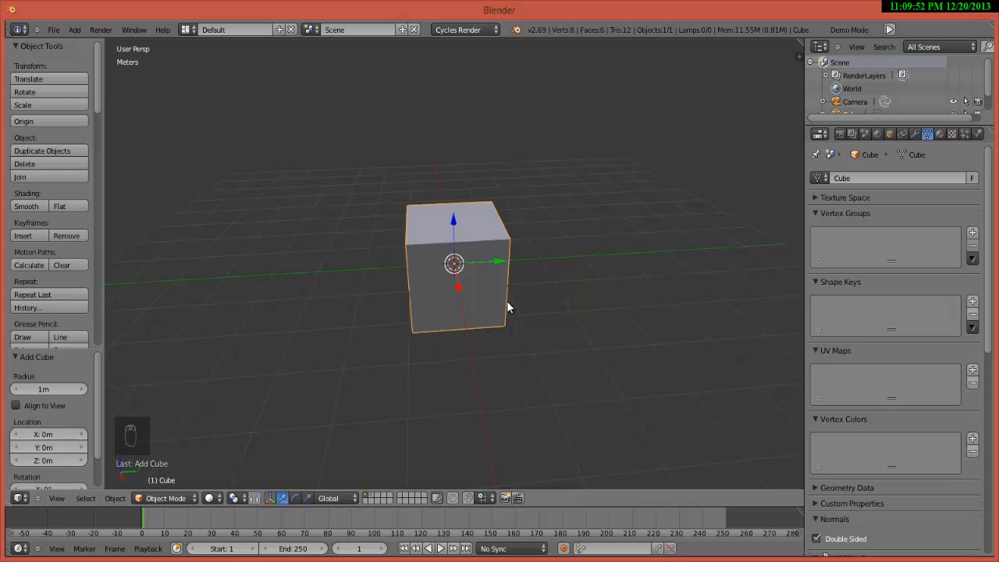
Step: Try subdivision surface levels 1, 2 and 3 on the cube to compare their smoothness
key(ctrl+3)
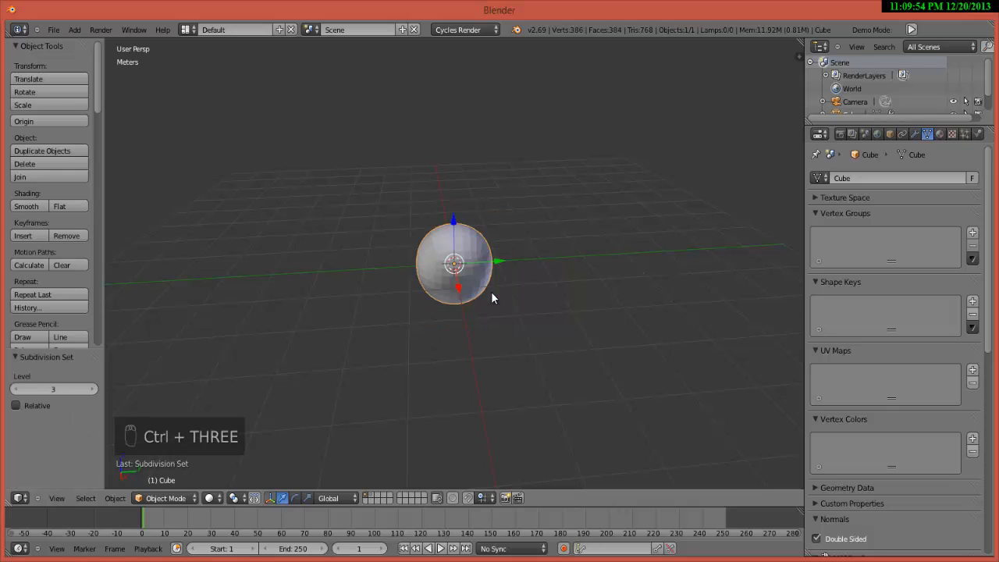
key(ctrl+2)
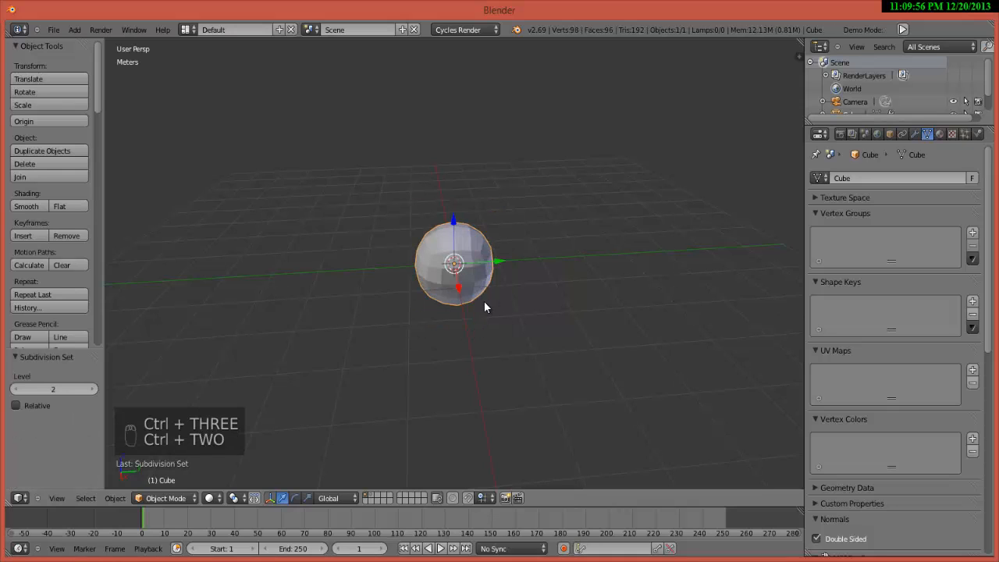
scroll(460, 305, up, 2)
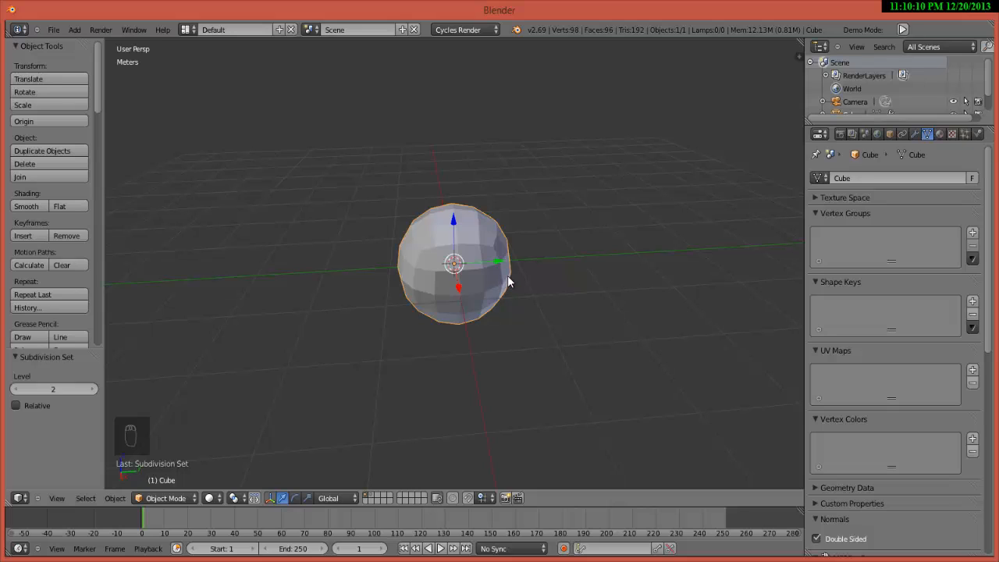
key(ctrl+1)
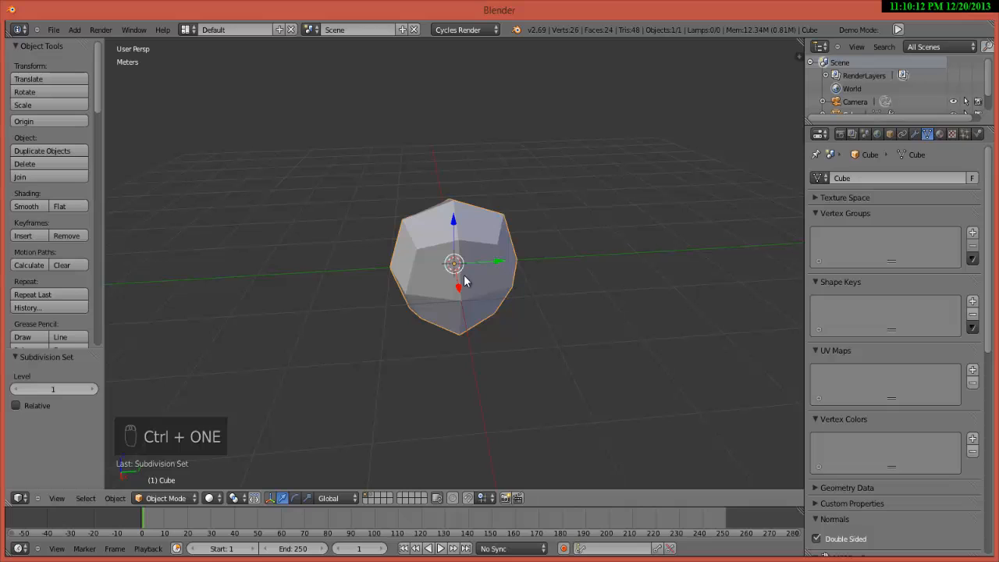
middle_drag(465, 281, 542, 295)
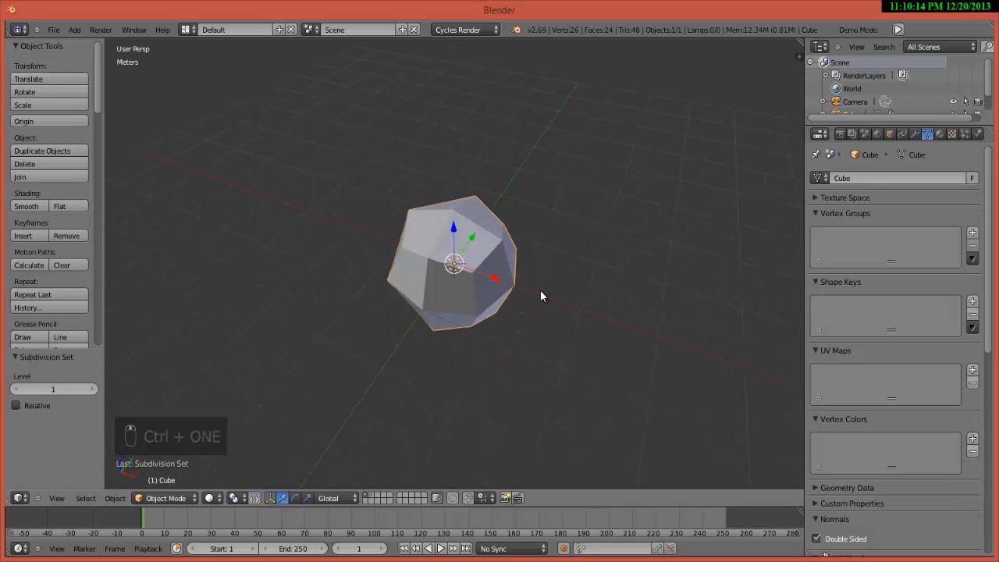
key(ctrl+2)
key(ctrl+3)
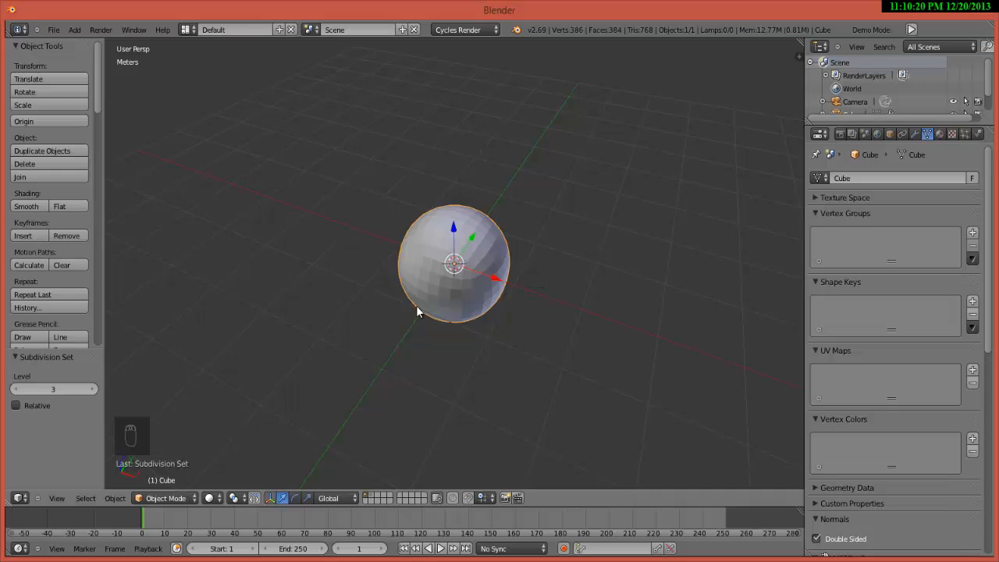
Step: Set the cube's subdivision surface level to 2 and apply the Subsurf modifier
key(ctrl+2)
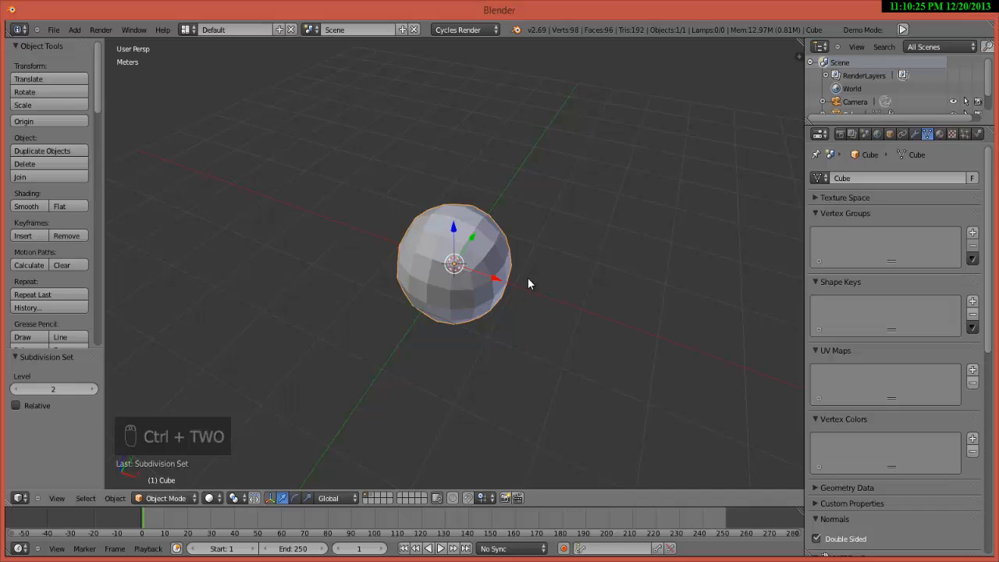
click(915, 134)
click(853, 223)
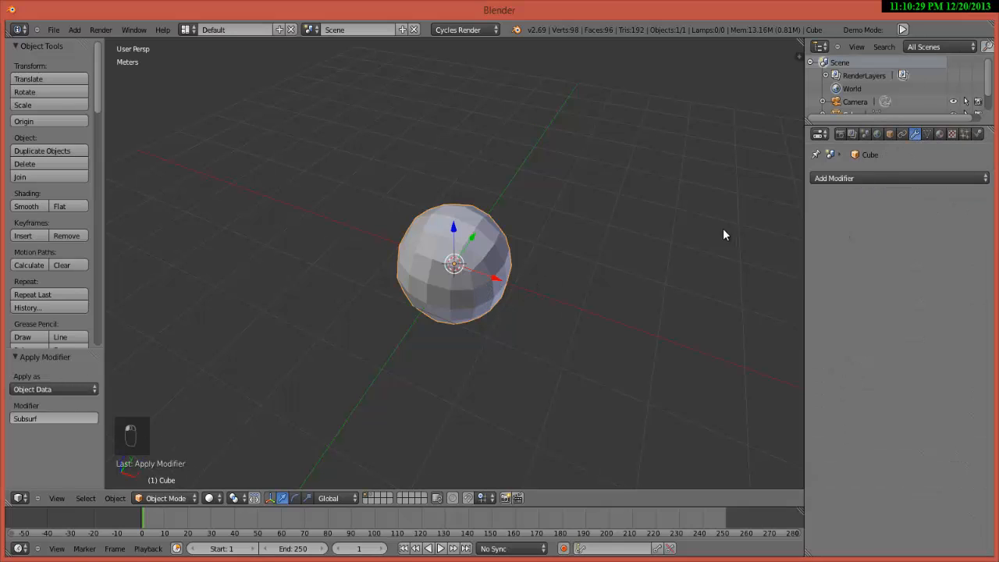
Step: Add a Multiresolution modifier to the rounded cube and subdivide it five times with Catmull-Clark
click(842, 179)
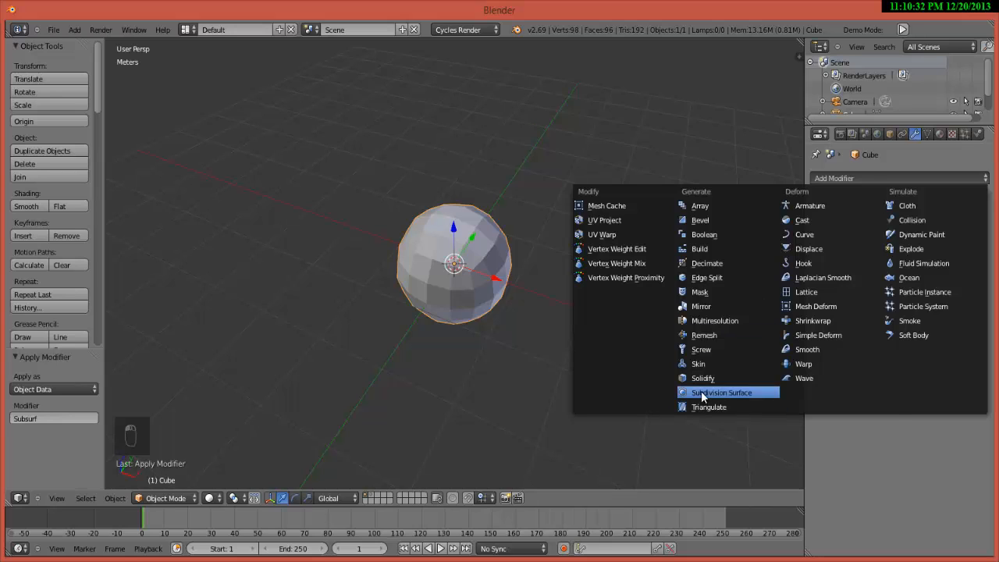
click(714, 321)
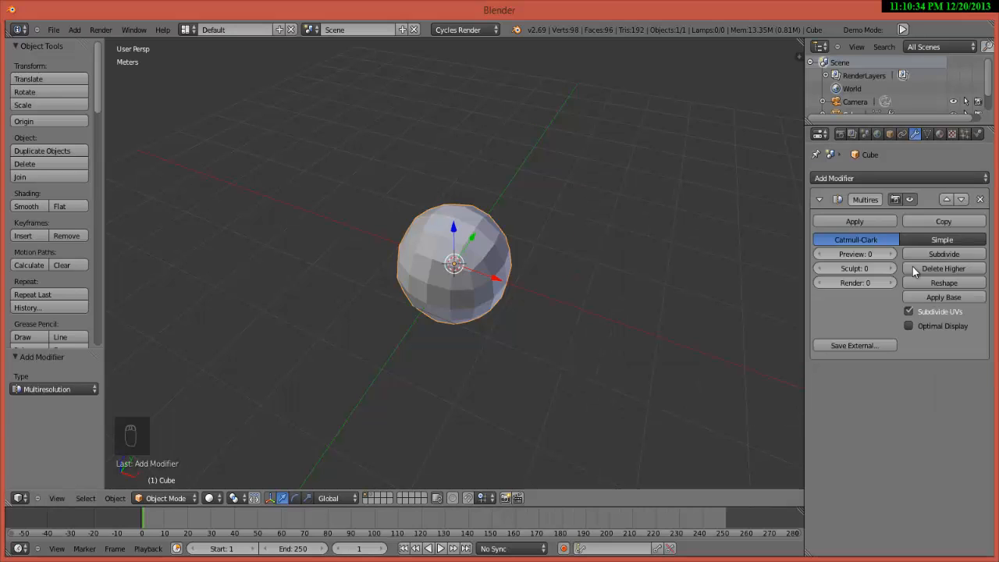
click(934, 253)
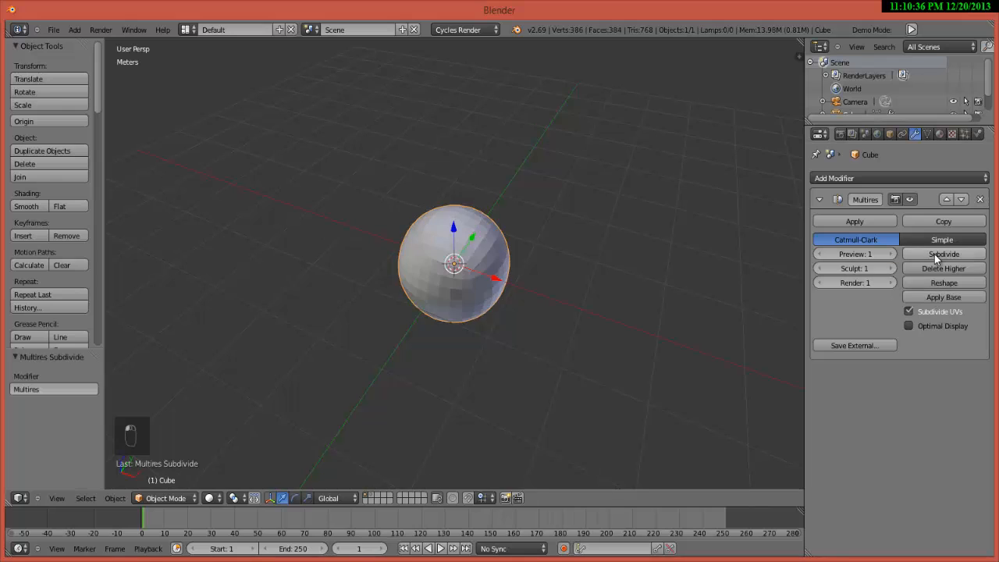
click(935, 254)
click(934, 253)
click(935, 253)
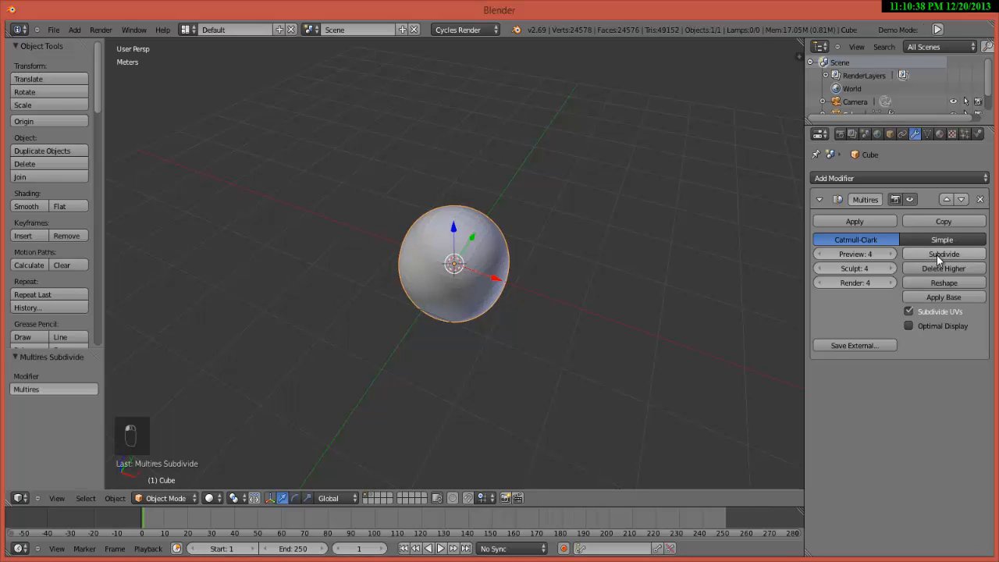
click(937, 255)
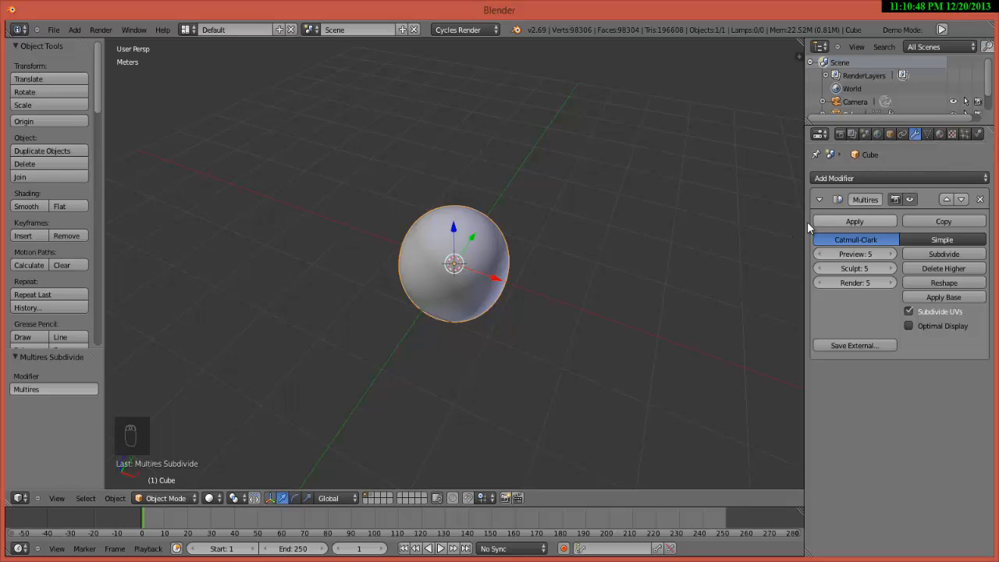
Step: Inspect the subdivided sphere's surface up close from several angles
scroll(605, 284, up, 3)
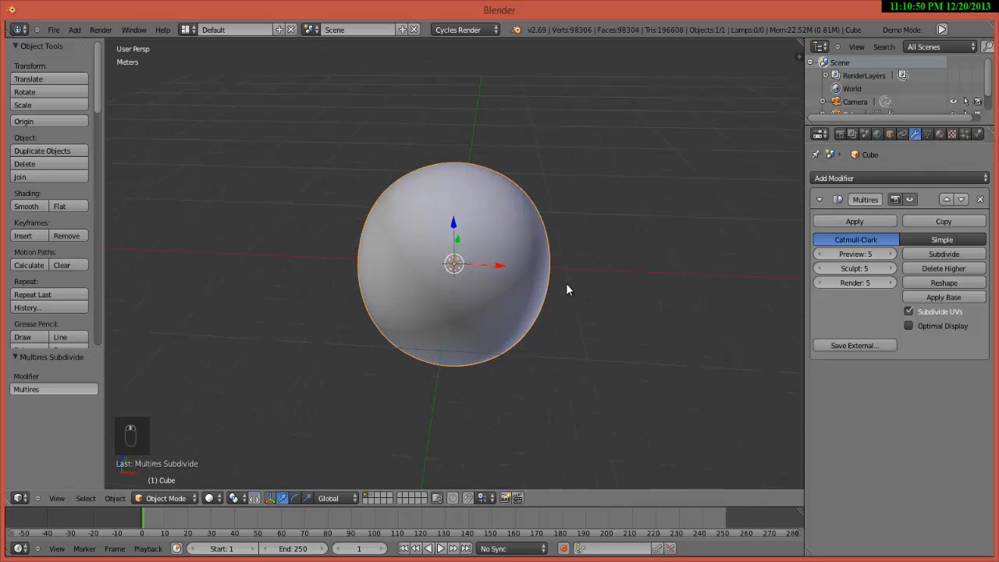
mouse_move(473, 267)
middle_down()
mouse_move(453, 263)
mouse_move(516, 274)
mouse_move(476, 291)
mouse_move(515, 278)
middle_up()
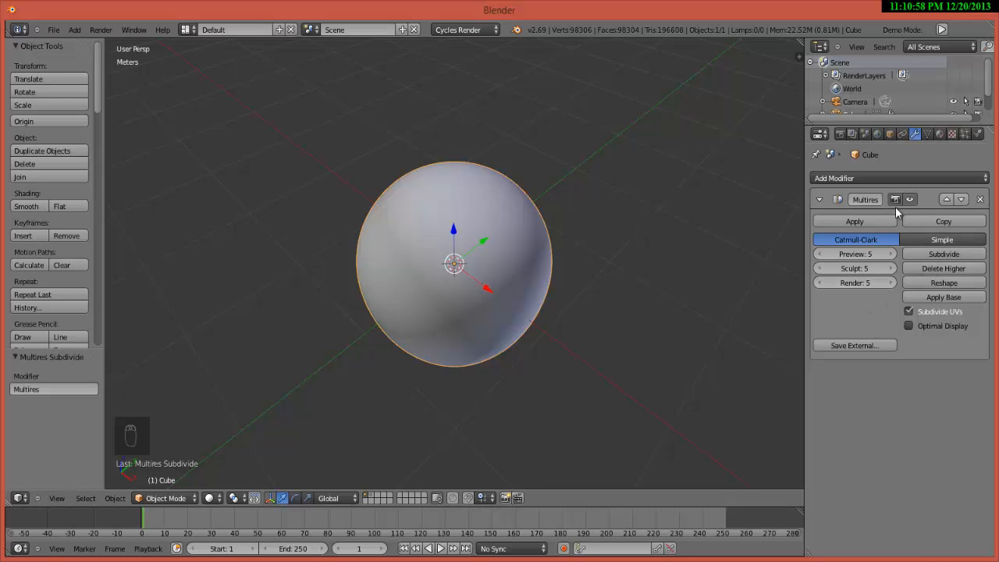
middle_drag(729, 347, 588, 284)
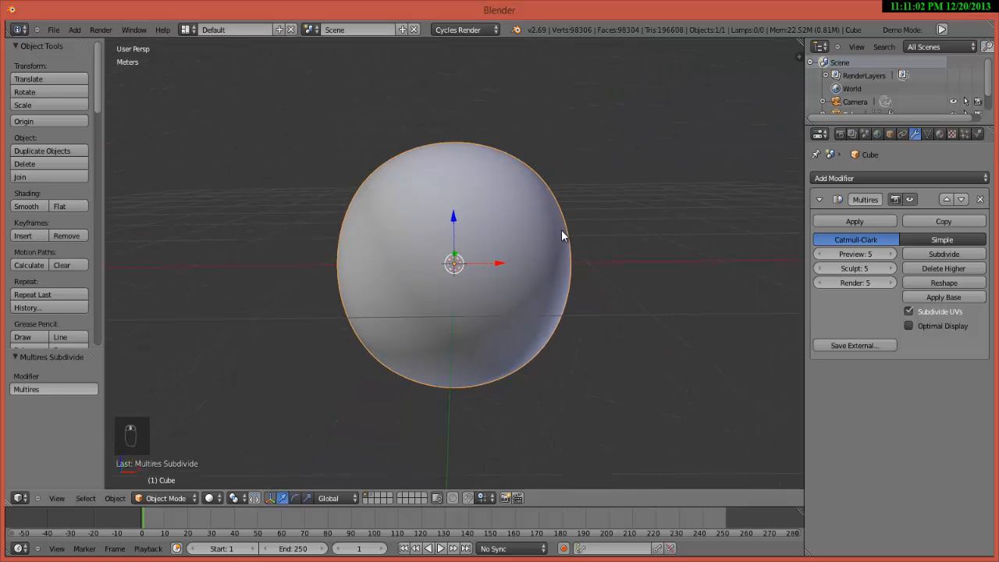
mouse_move(561, 229)
middle_down()
mouse_move(508, 277)
mouse_move(473, 279)
mouse_move(533, 265)
middle_up()
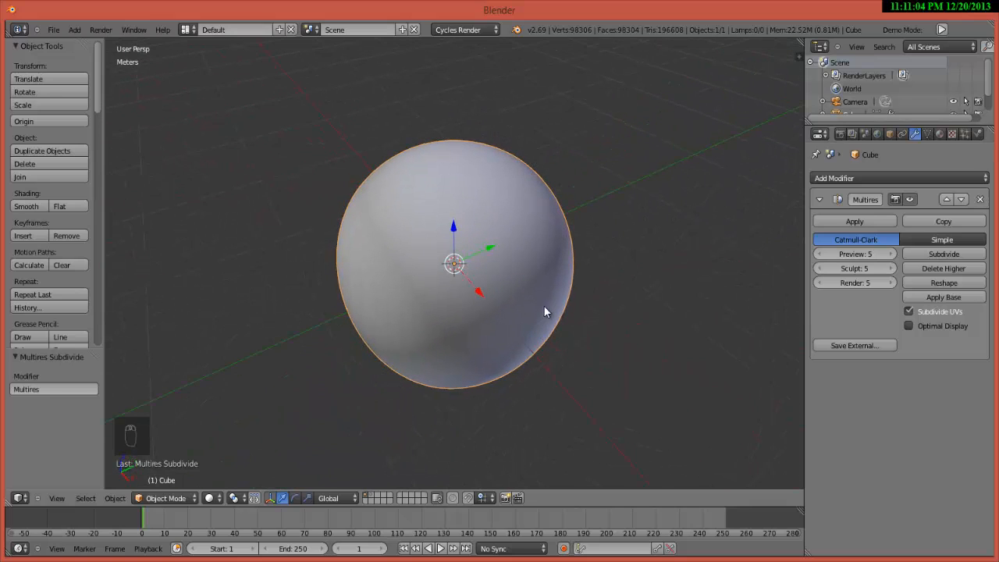
middle_drag(544, 306, 525, 307)
scroll(530, 305, up, 1)
middle_drag(540, 339, 531, 318)
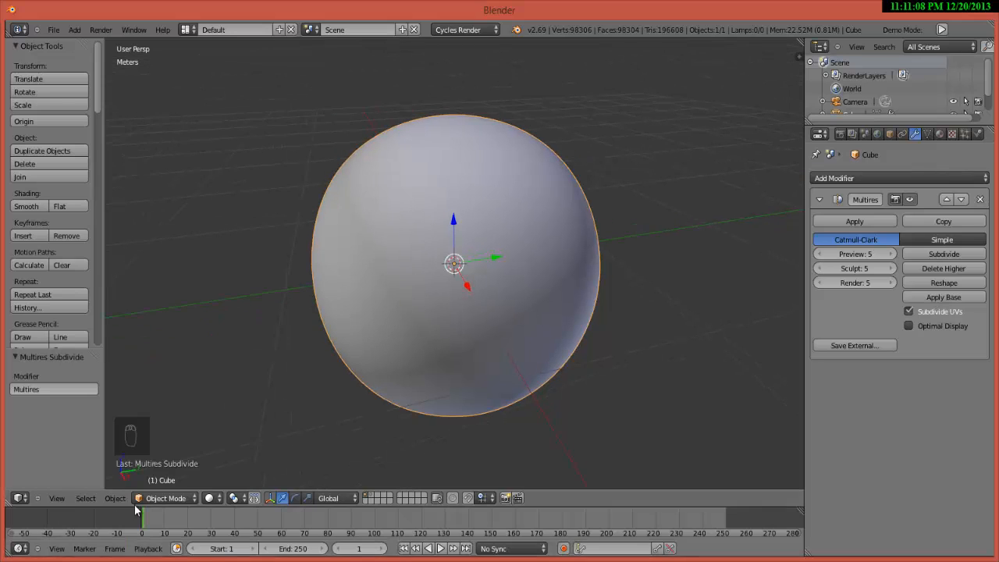
click(165, 498)
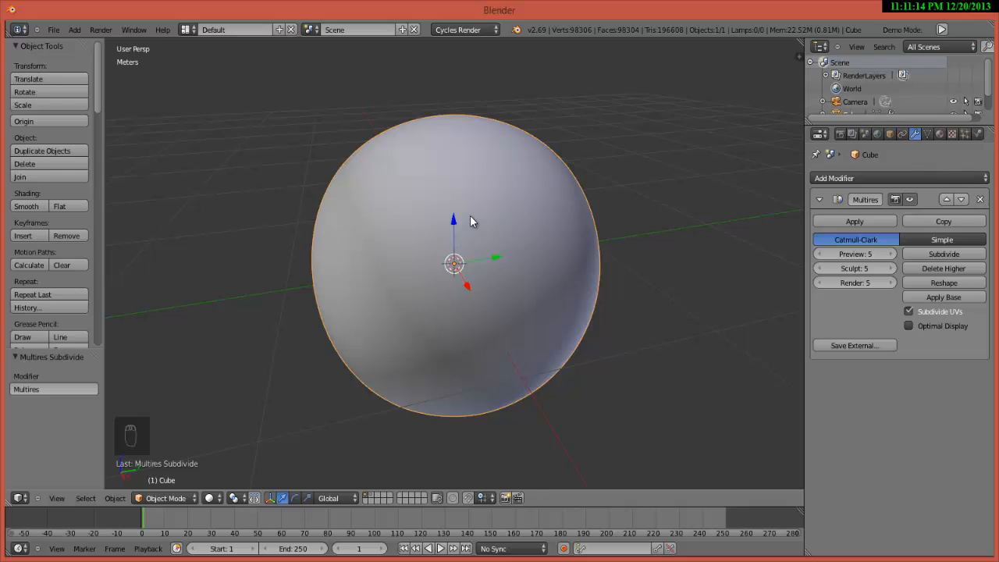
Step: Toggle the 3D manipulator on and off in the viewport, leaving it hidden
key(ctrl+space)
middle_drag(490, 250, 266, 347)
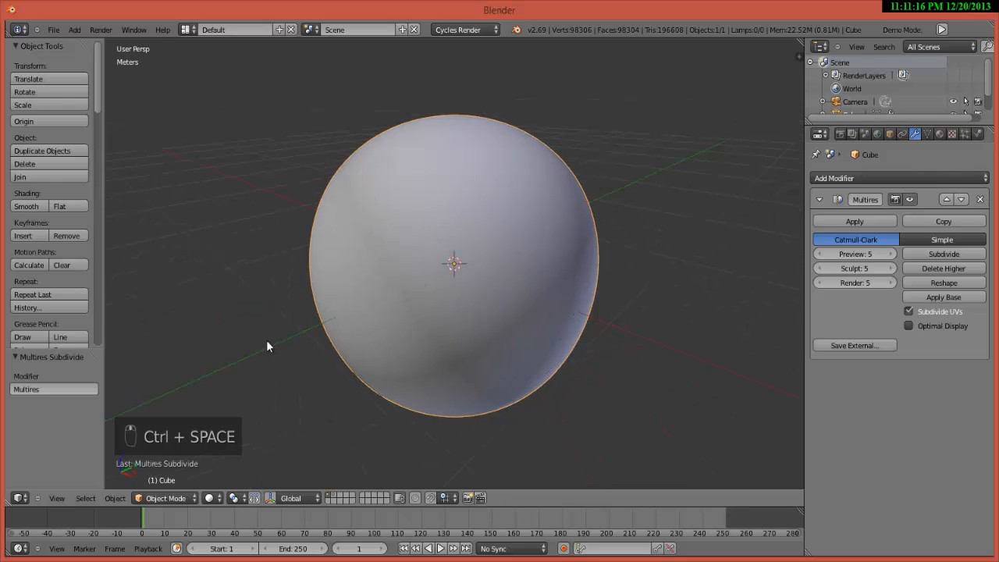
click(272, 499)
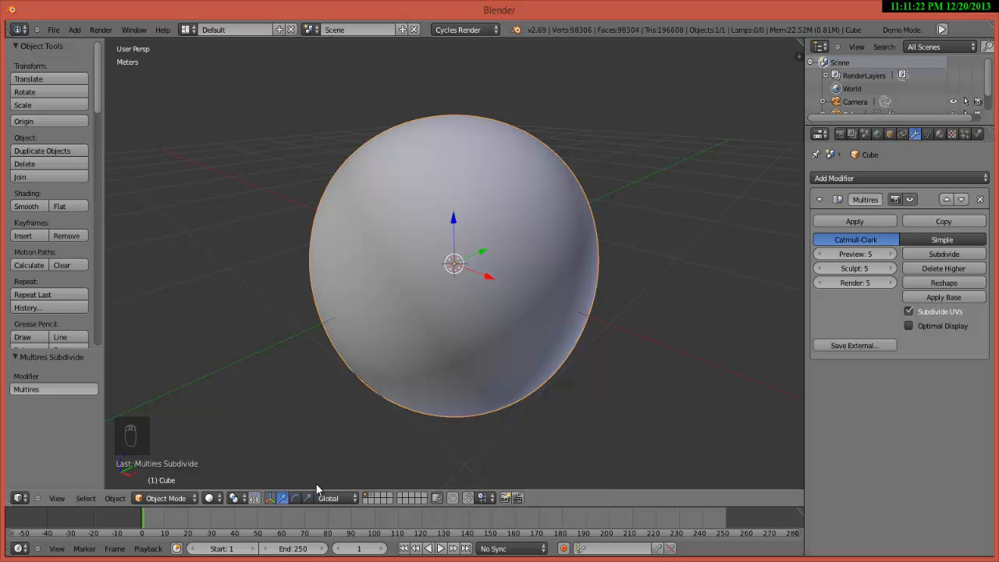
click(272, 499)
click(272, 498)
click(271, 500)
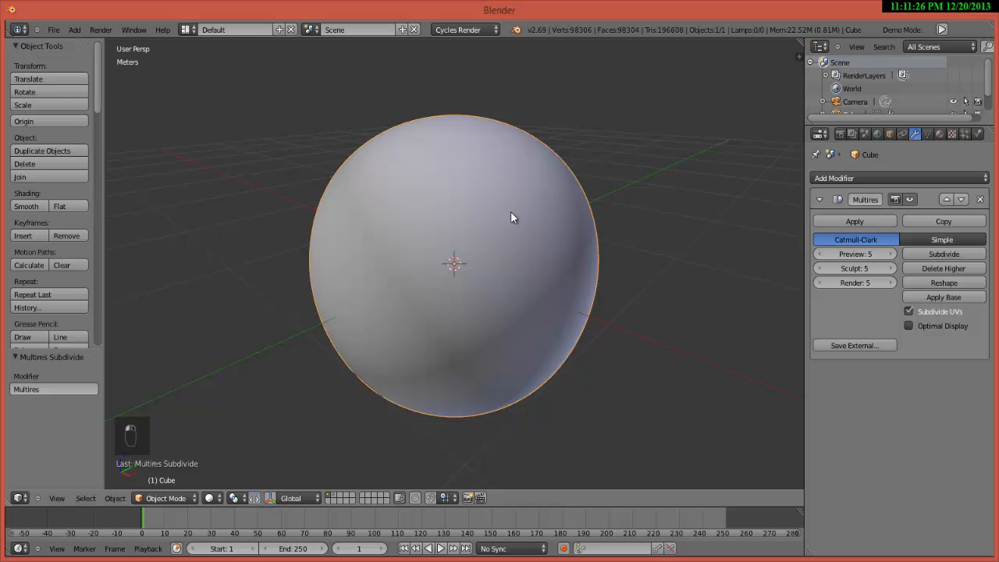
key(ctrl+space)
key(ctrl+space)
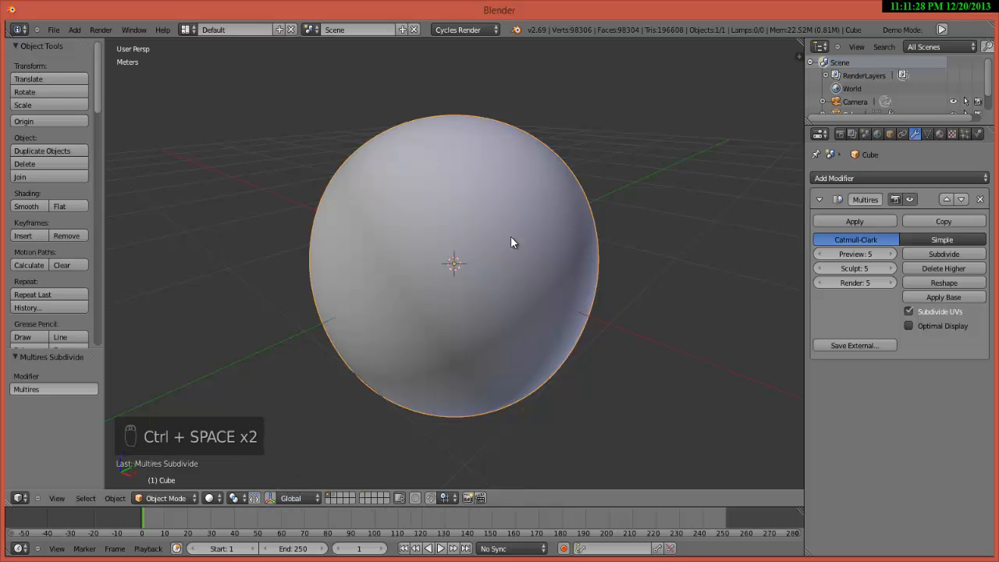
Step: Place the 3D cursor beside the sphere, and reposition it on the sphere's upper-right edge
scroll(608, 270, down, 1)
middle_drag(609, 271, 664, 295)
click(216, 213)
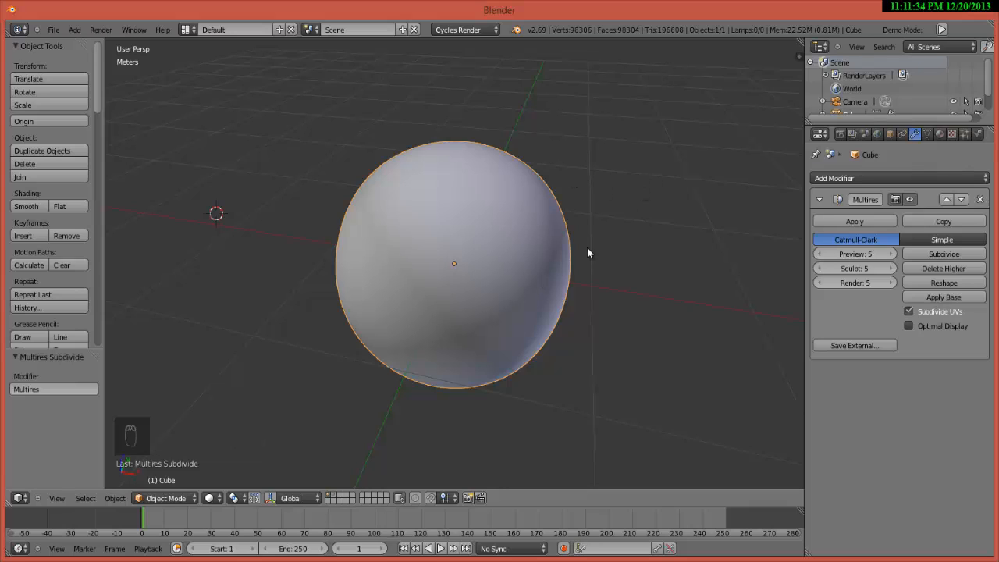
click(525, 171)
Step: Show the 3D view's properties sidebar and collapse the Screencast Keys settings
key(n)
key(n)
key(n)
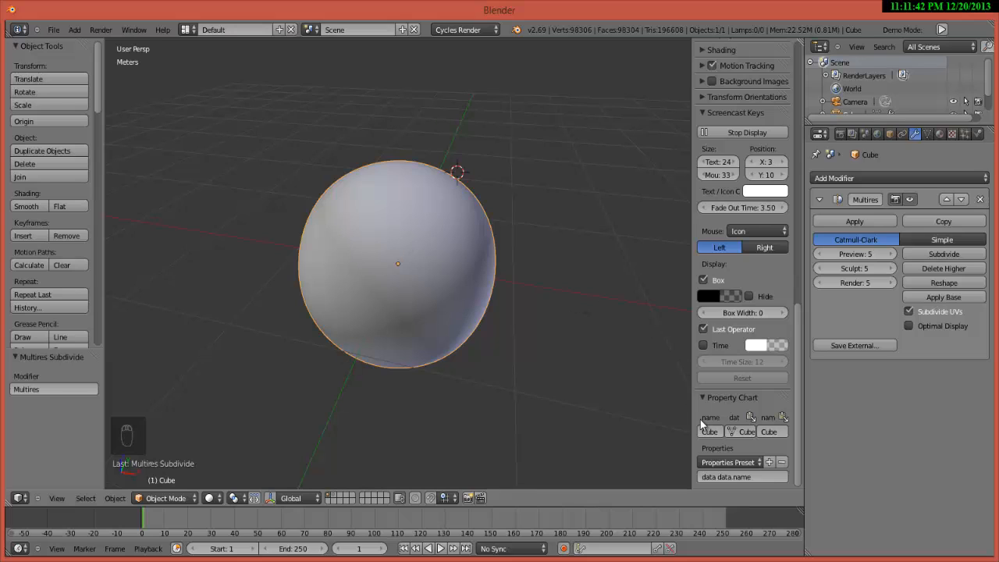
click(702, 112)
scroll(707, 128, up, 3)
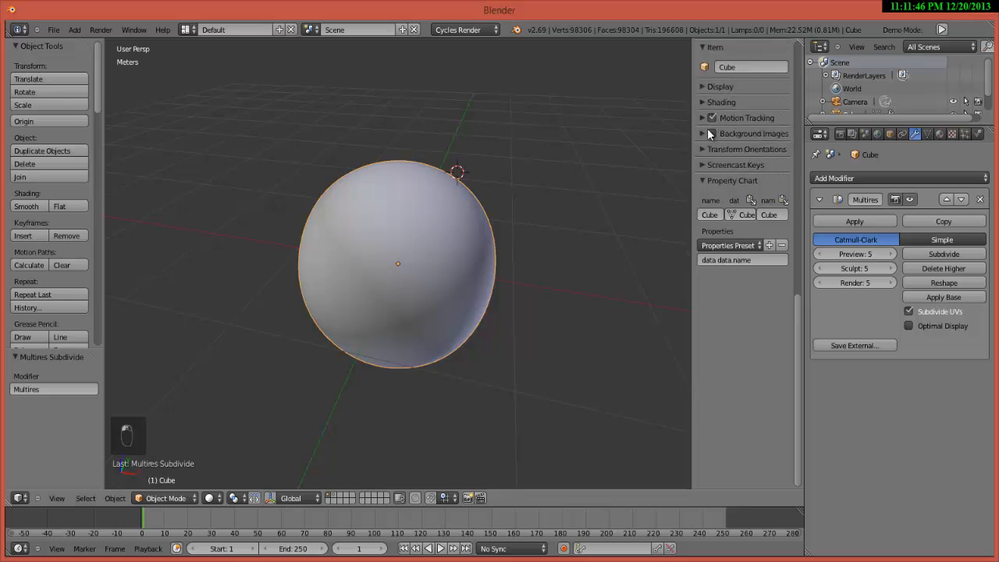
Step: Expand the viewport's Display settings and turn off the Grid Floor
scroll(707, 128, up, 10)
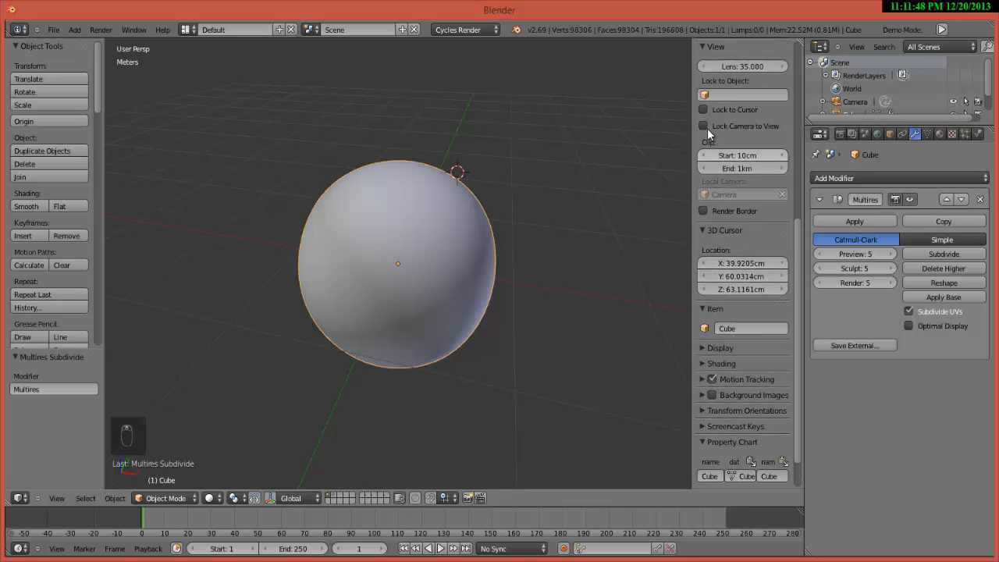
scroll(708, 129, down, 1)
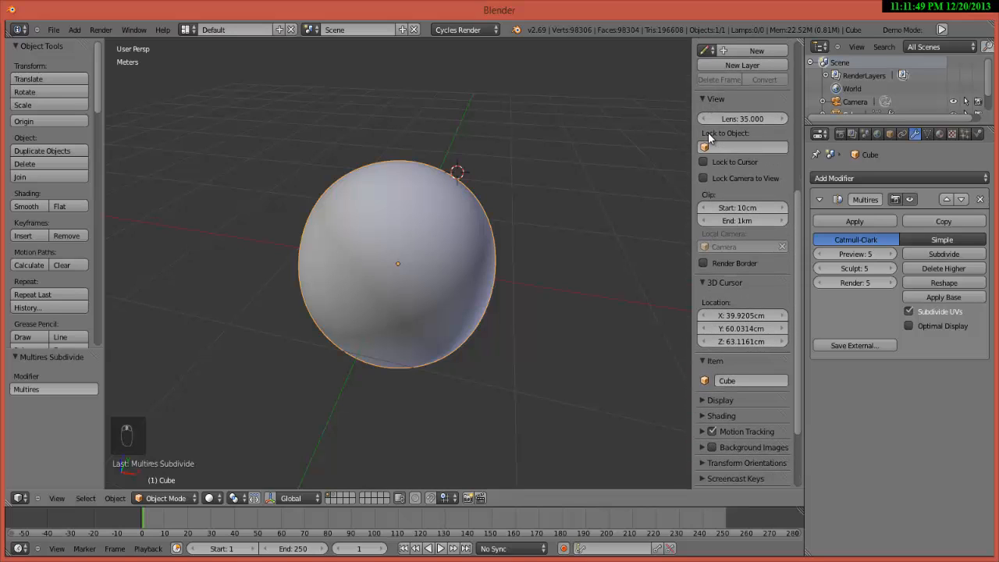
click(702, 400)
scroll(722, 296, down, 4)
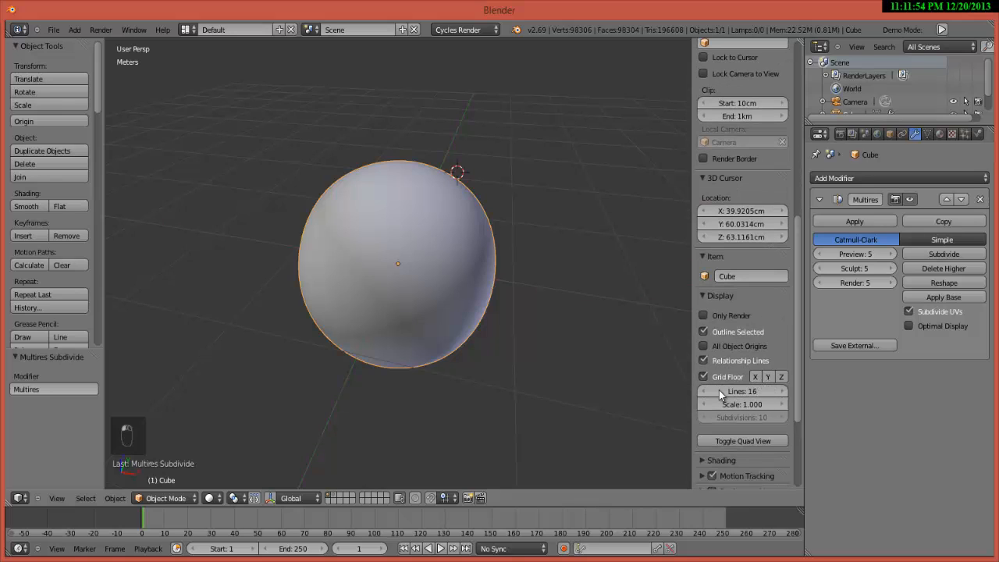
click(705, 376)
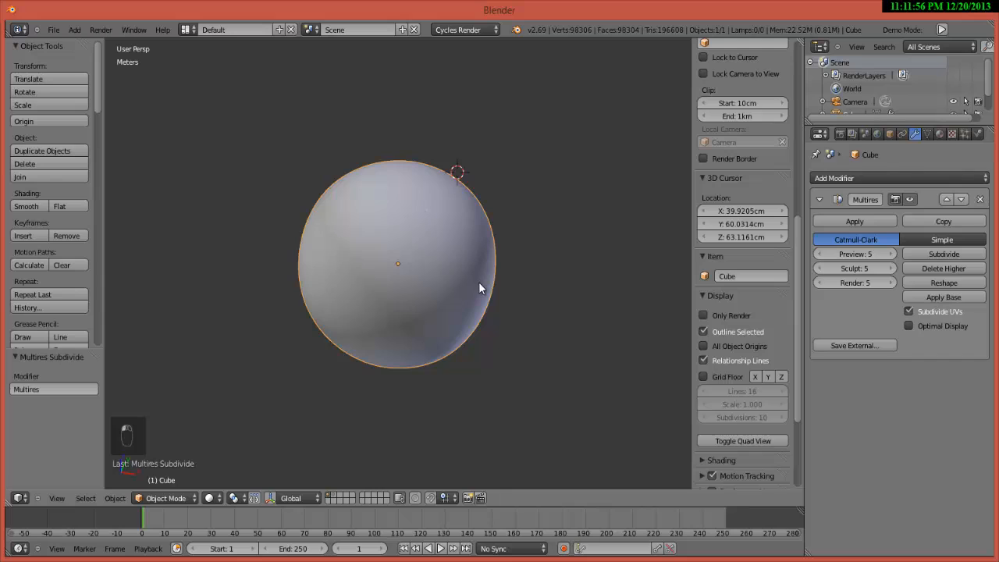
Step: Move the 3D cursor into the empty space above and left of the sphere, and hide the properties sidebar
middle_drag(479, 282, 503, 291)
click(612, 350)
click(635, 396)
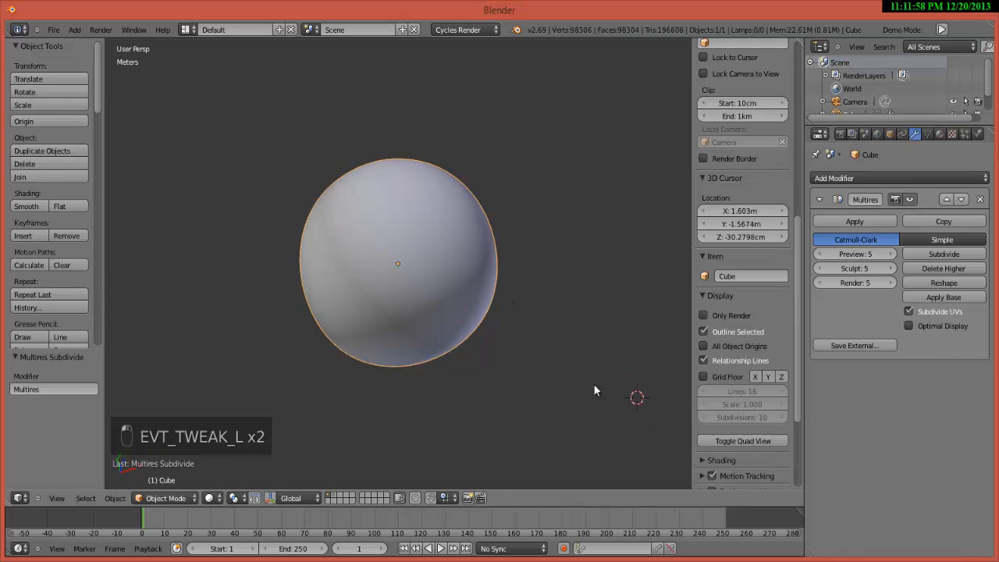
click(629, 284)
click(206, 133)
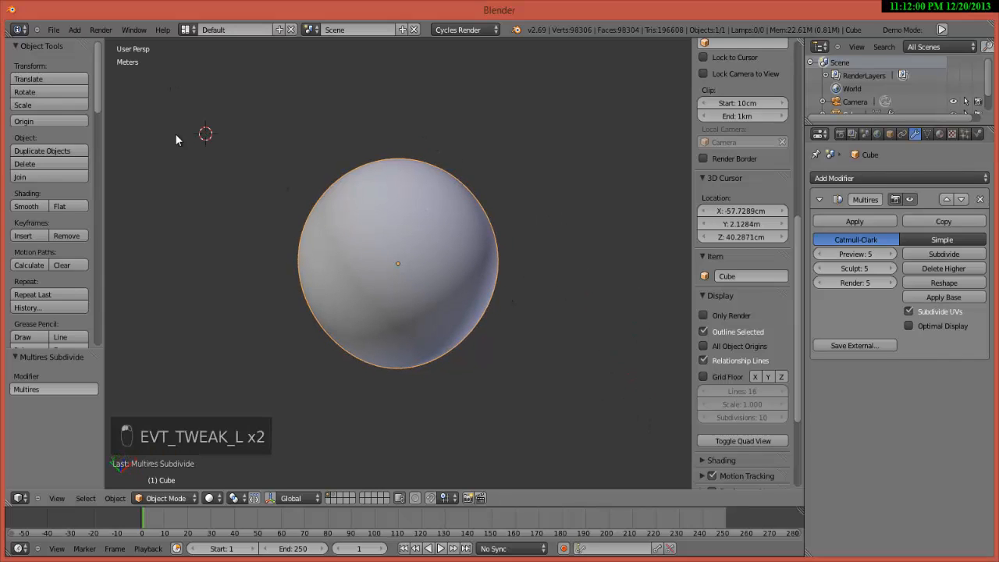
click(154, 139)
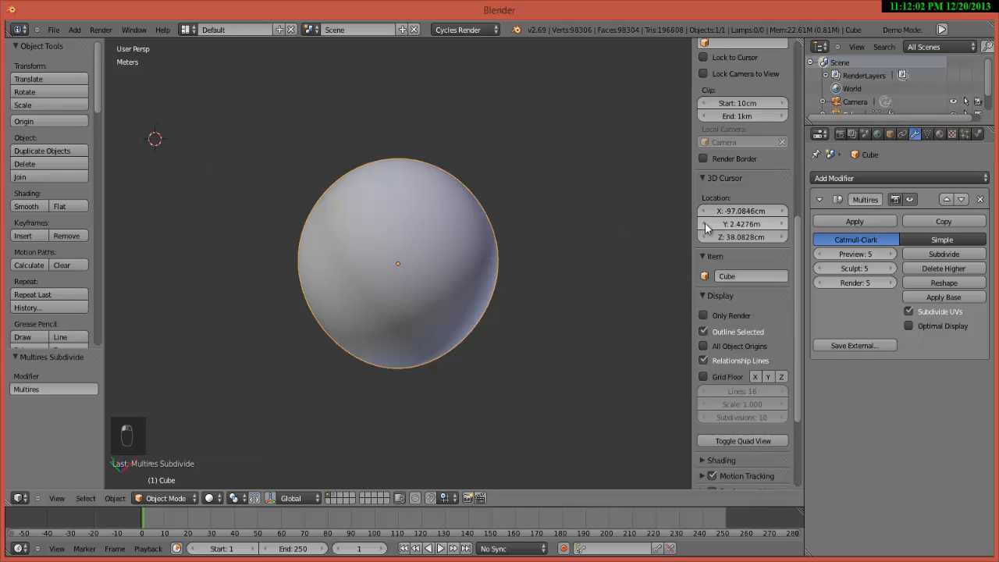
key(n)
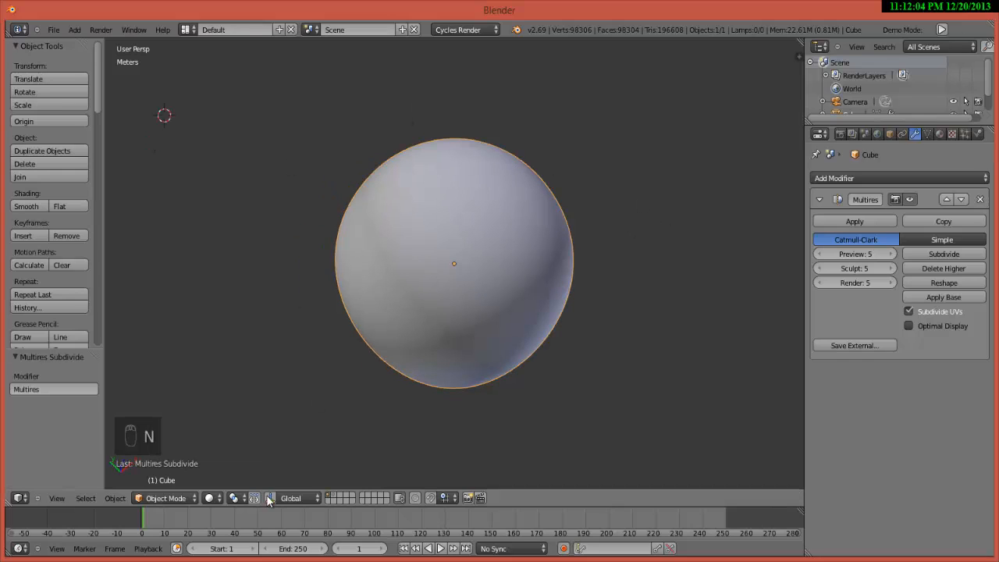
Step: Switch the sphere from Object Mode to Sculpt Mode
click(160, 500)
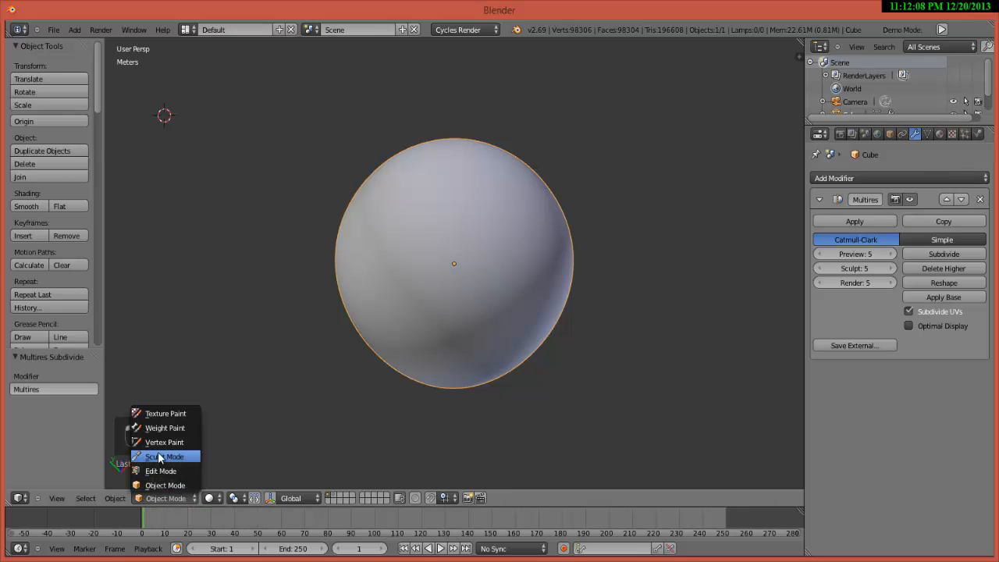
click(157, 459)
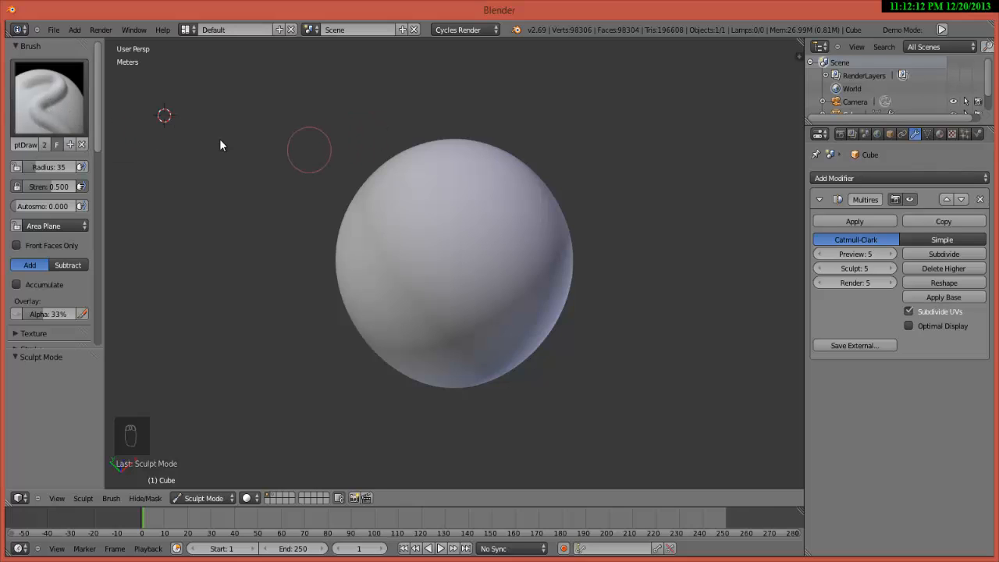
click(60, 112)
click(401, 23)
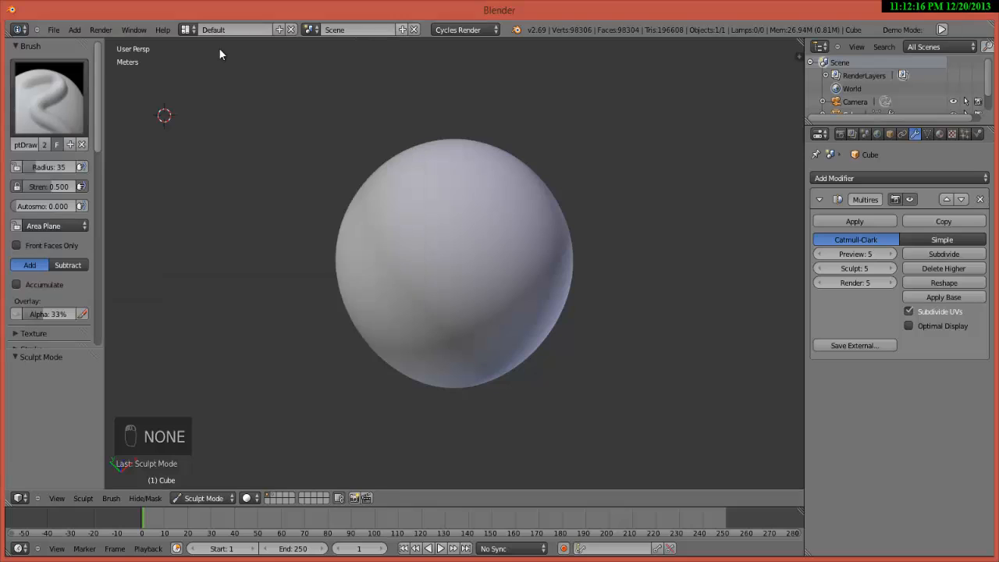
Step: Choose the Blob brush and set its radius to 67
click(50, 94)
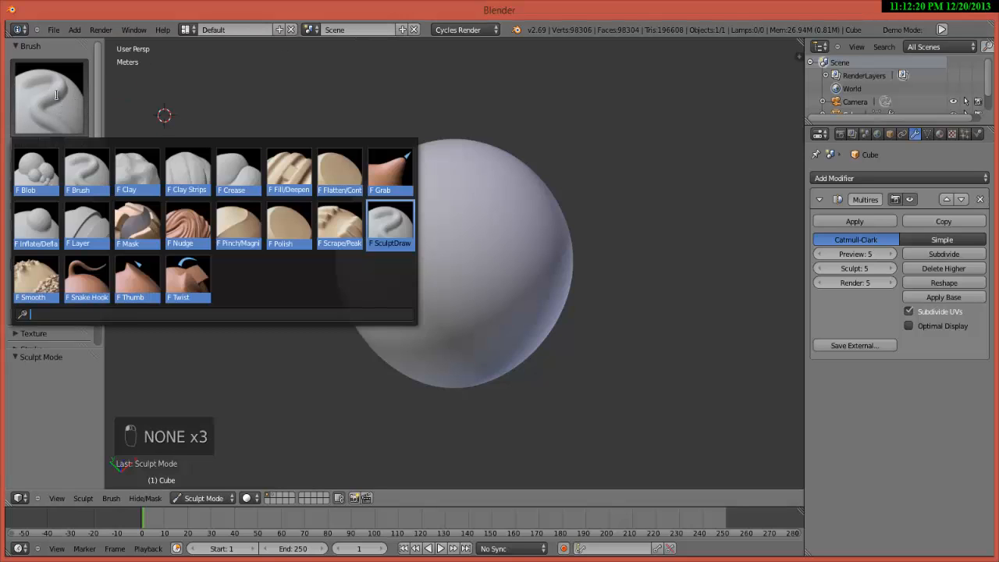
click(58, 95)
click(41, 175)
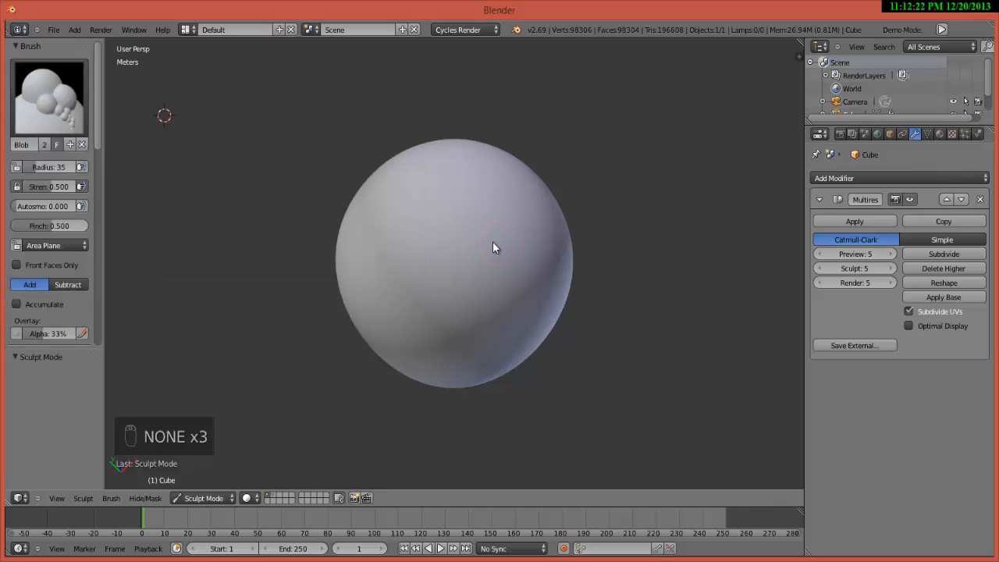
key(f)
click(429, 255)
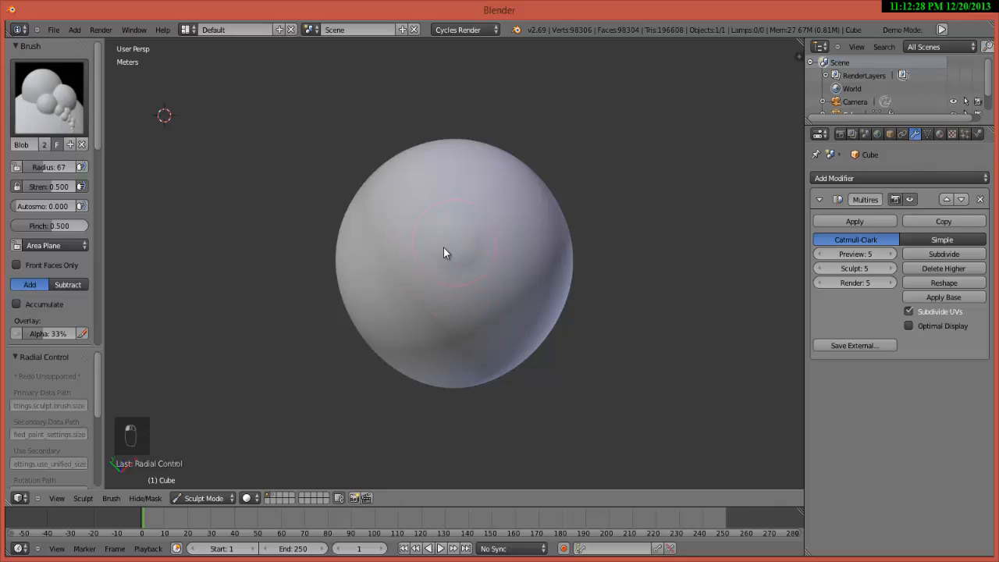
Step: Sculpt overlapping raised blobs on the front of the sphere with the Blob brush
mouse_move(457, 267)
mouse_down()
mouse_move(448, 271)
mouse_move(475, 285)
mouse_up()
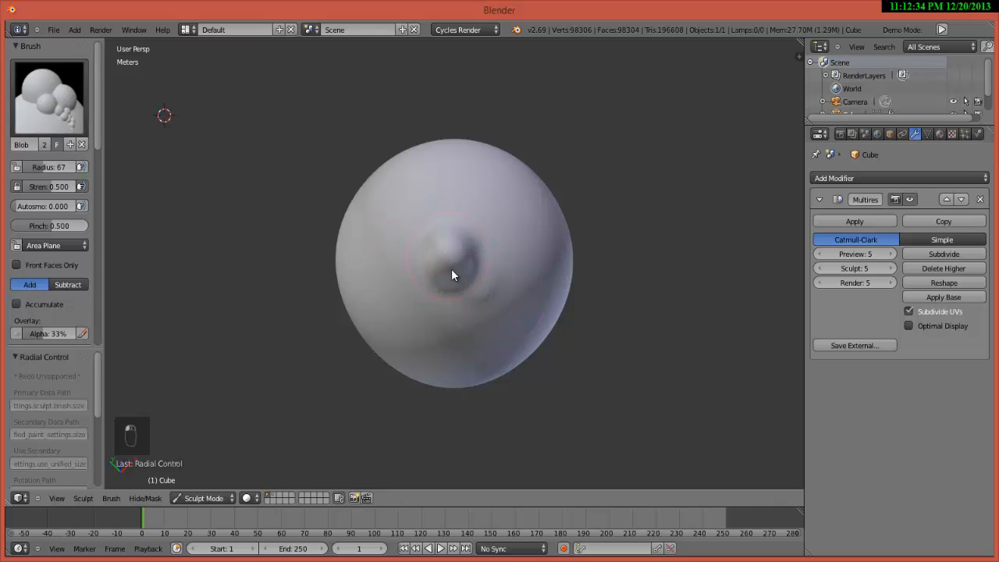
mouse_move(464, 270)
mouse_down()
mouse_move(473, 295)
mouse_move(419, 274)
mouse_move(449, 277)
mouse_move(511, 335)
mouse_move(510, 292)
mouse_move(516, 299)
mouse_up()
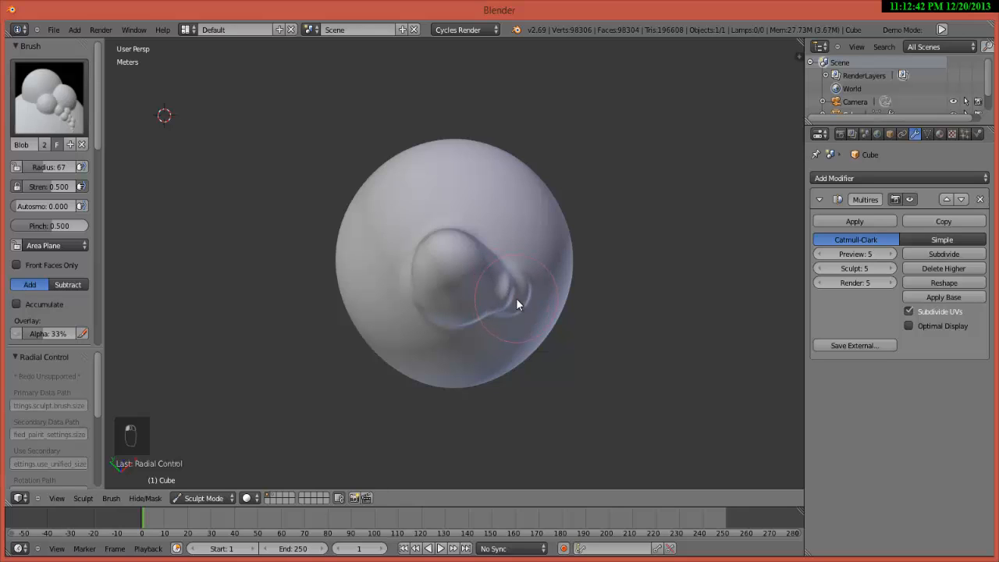
middle_drag(520, 310, 510, 275)
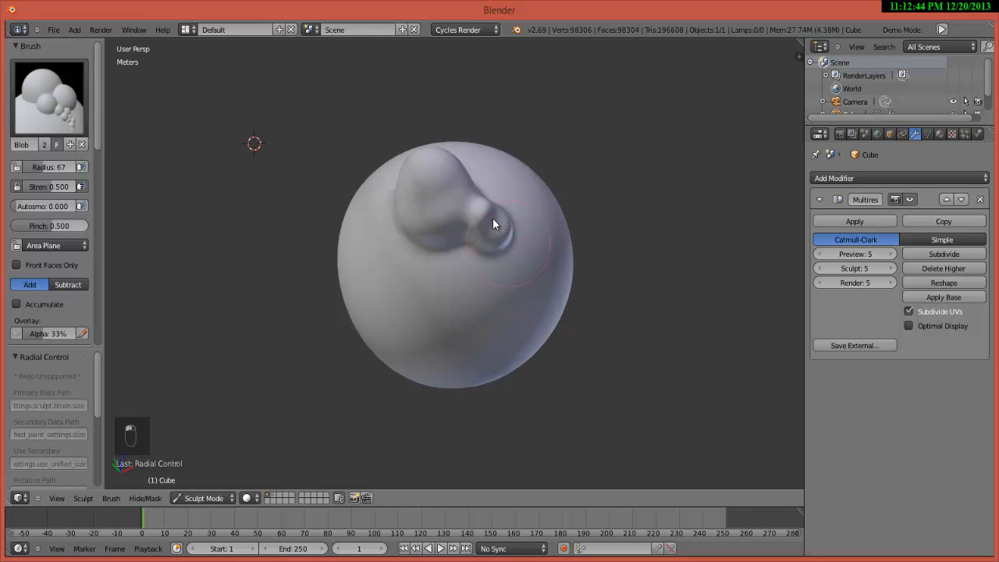
key(s)
shift+drag(491, 228, 466, 239)
Step: Undo the Blob strokes on the front of the sphere
key(ctrl+z)
key(ctrl+z)
key(ctrl+z)
key(ctrl+z)
key(ctrl+z)
key(ctrl+z)
key(ctrl+z)
key(ctrl+z)
key(ctrl+z)
key(ctrl+z)
key(ctrl+z)
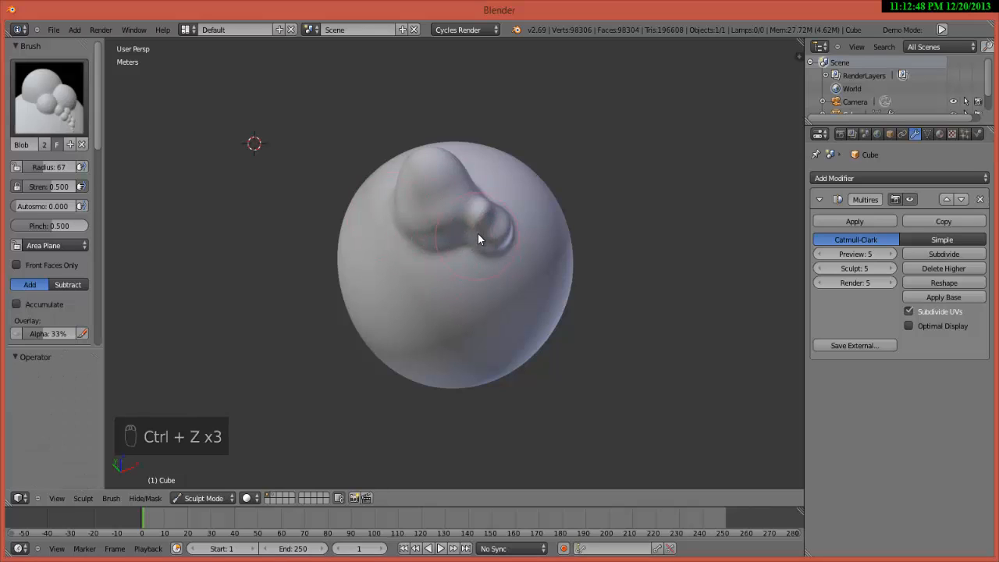
key(ctrl+z)
key(ctrl+z)
key(ctrl+z)
key(ctrl+z)
key(ctrl+z)
key(ctrl+z)
key(ctrl+z)
key(ctrl+z)
key(ctrl+z)
key(ctrl+z)
key(ctrl+z)
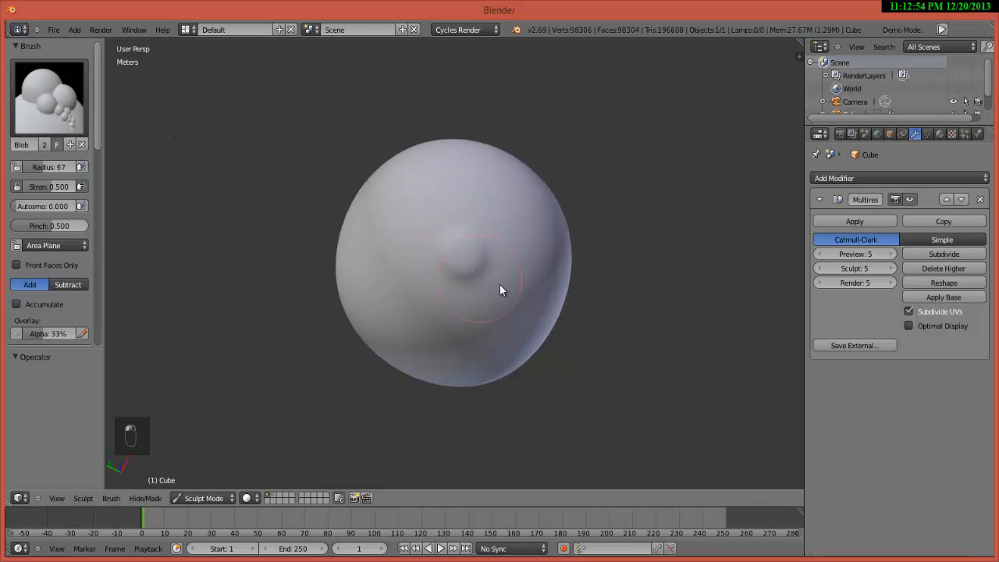
Step: Sculpt a cluster of small blobs on the sphere's front up close, examining how the surface facets there
scroll(500, 290, up, 3)
mouse_move(502, 286)
mouse_down()
mouse_move(467, 244)
mouse_move(461, 266)
mouse_move(478, 255)
mouse_up()
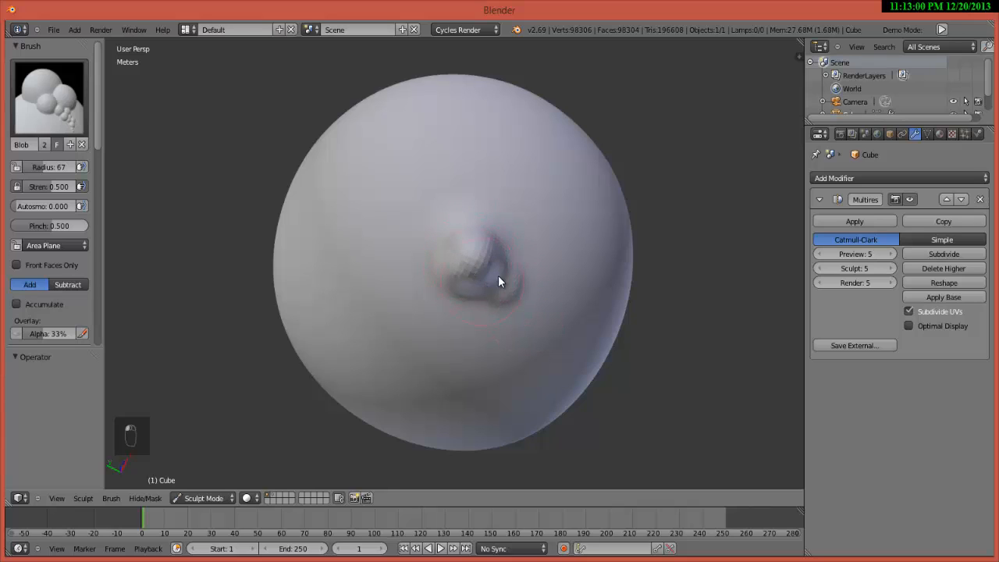
scroll(505, 264, up, 2)
scroll(509, 255, up, 2)
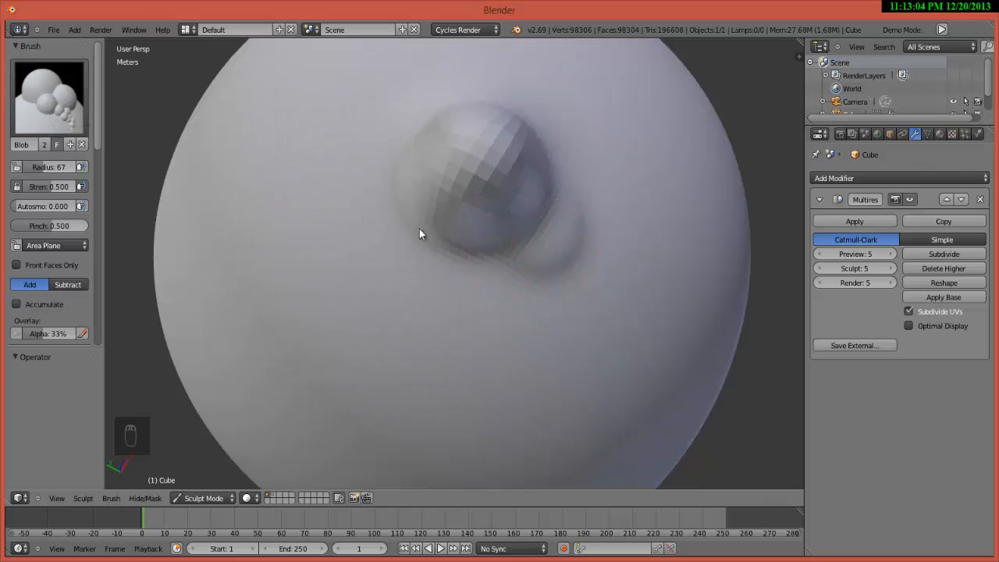
mouse_move(533, 242)
mouse_down()
mouse_move(526, 258)
mouse_move(541, 274)
mouse_move(526, 278)
mouse_move(504, 244)
mouse_move(538, 270)
mouse_move(547, 300)
mouse_up()
mouse_move(548, 256)
middle_down()
mouse_move(513, 275)
mouse_move(541, 232)
middle_up()
drag(546, 243, 489, 251)
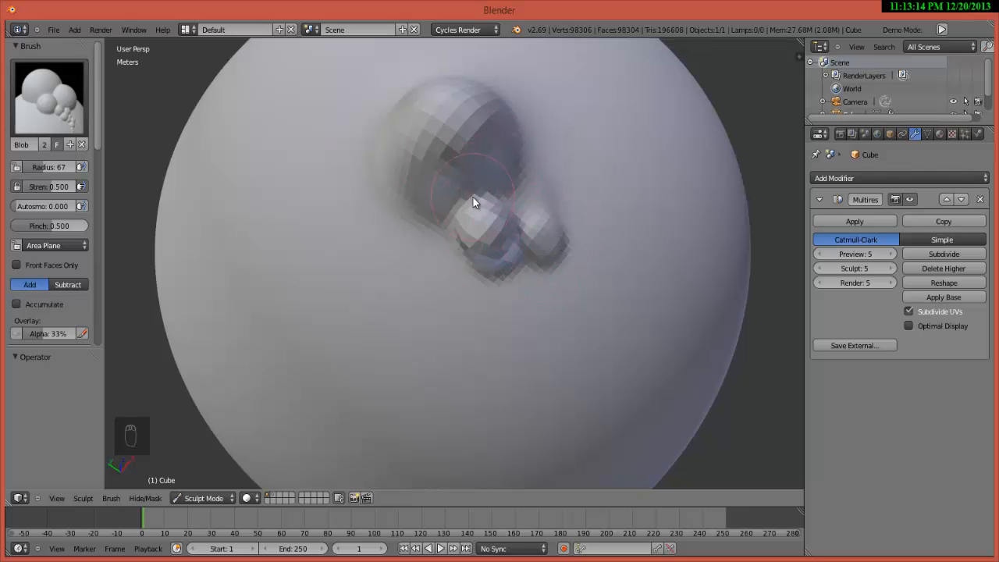
Step: Undo the whole cluster of blobs to restore the smooth sphere
key(ctrl+z)
key(ctrl+z)
key(ctrl+z)
key(ctrl+z)
key(ctrl+z)
key(ctrl+z)
key(ctrl+z)
key(ctrl+z)
key(ctrl+z)
key(ctrl+z)
key(ctrl+z)
key(ctrl+z)
key(ctrl+z)
key(ctrl+z)
key(ctrl+z)
key(ctrl+z)
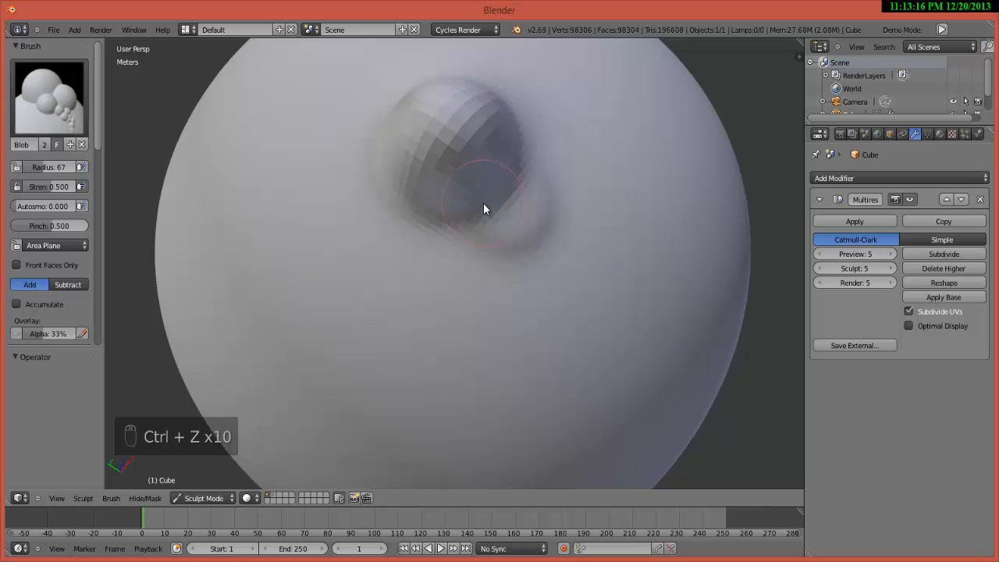
key(ctrl+z)
key(ctrl+z)
key(ctrl+z)
key(ctrl+z)
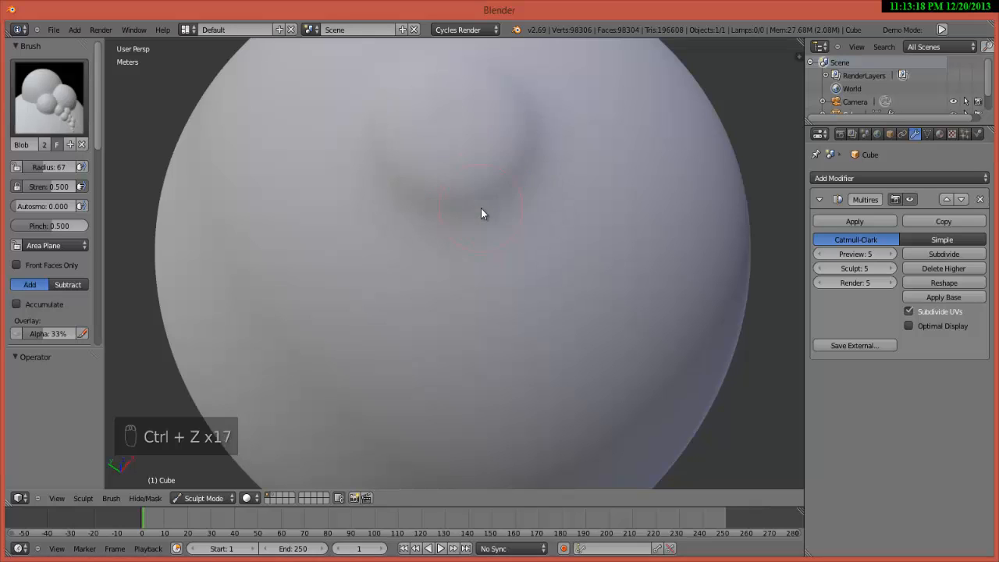
Step: Replace the Blob brush with the standard brush named Brush
click(47, 110)
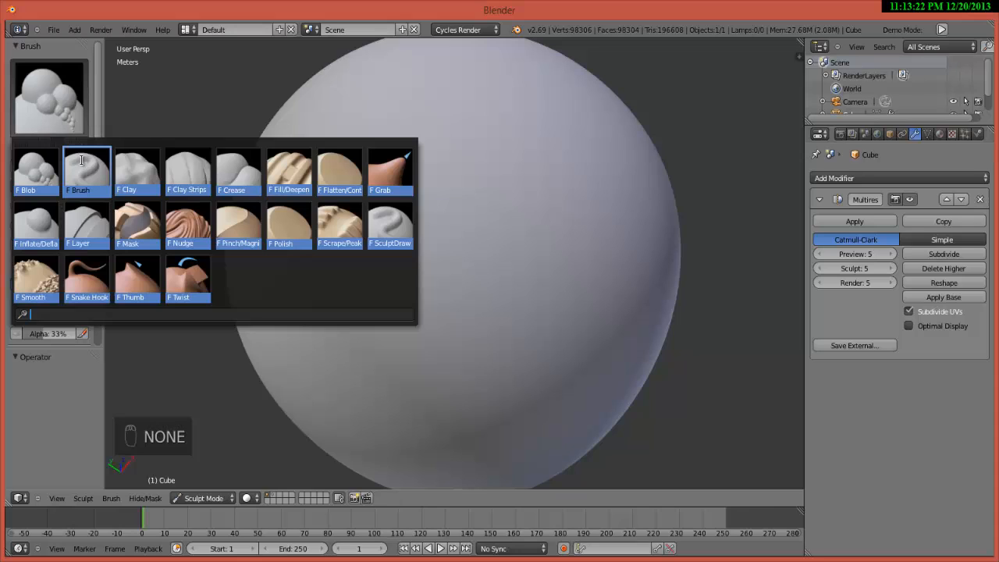
click(87, 175)
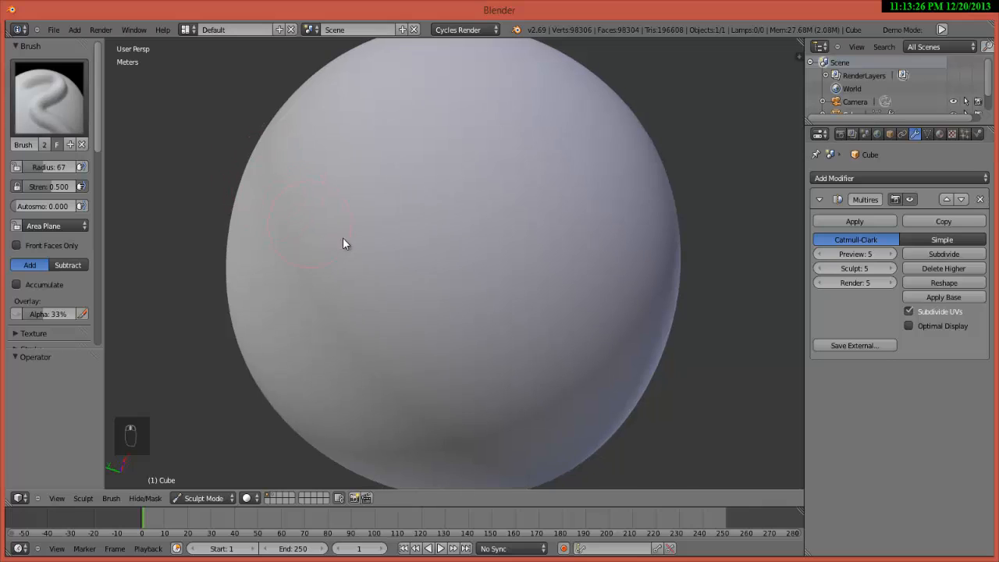
scroll(363, 164, down, 3)
scroll(425, 214, up, 3)
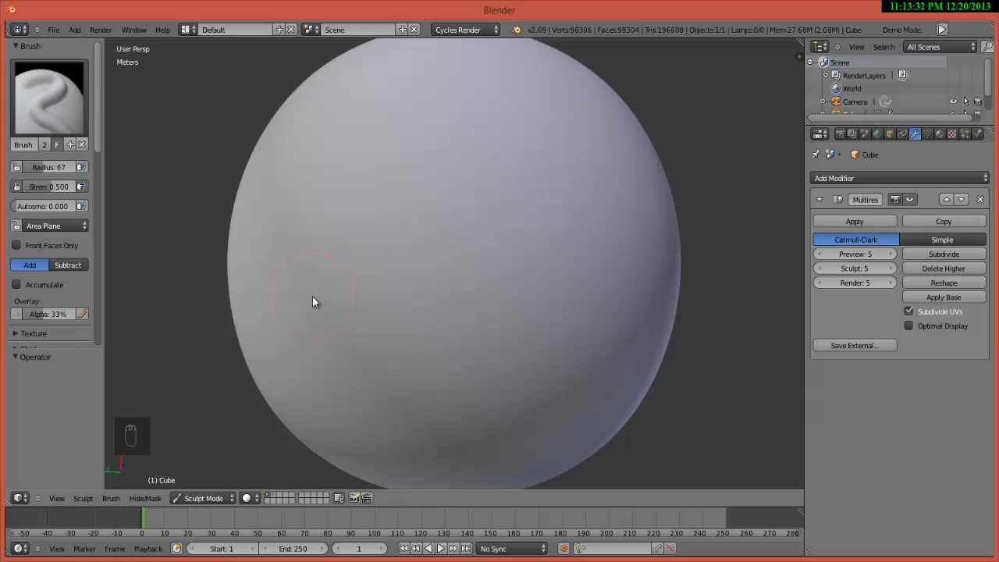
Step: Sculpt an arched ridge across the front of the sphere, and undo its strokes
mouse_move(312, 301)
mouse_down()
mouse_move(352, 229)
mouse_move(383, 214)
mouse_move(470, 203)
mouse_move(564, 230)
mouse_move(647, 306)
mouse_move(565, 245)
mouse_move(440, 221)
mouse_move(346, 247)
mouse_move(338, 261)
mouse_up()
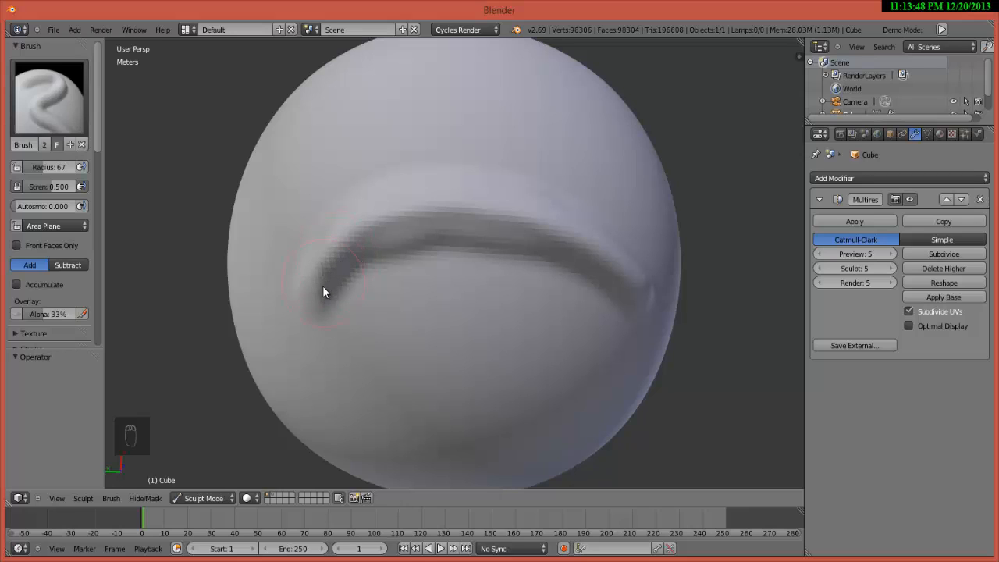
drag(321, 294, 327, 309)
key(ctrl+z)
key(ctrl+z)
key(ctrl+z)
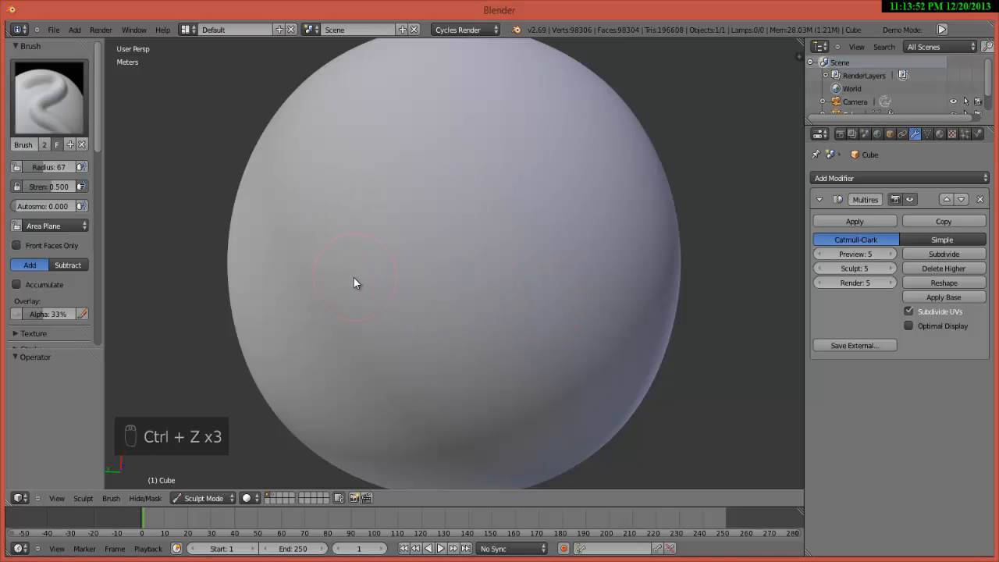
Step: Sculpt an arched upper ridge and a curved lower ridge that together form an oval outline on the sphere's front
scroll(355, 280, up, 3)
scroll(355, 279, down, 5)
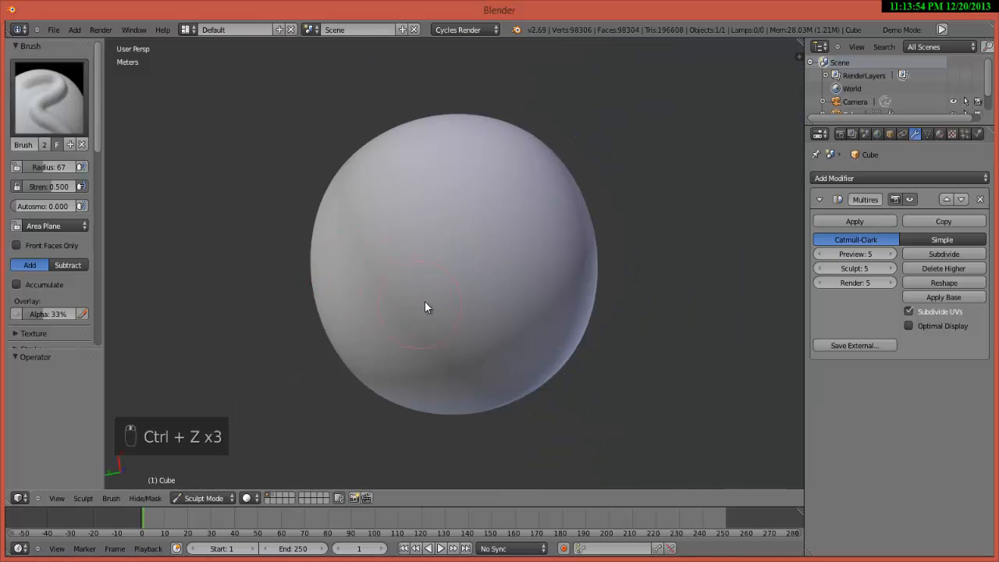
scroll(426, 300, up, 1)
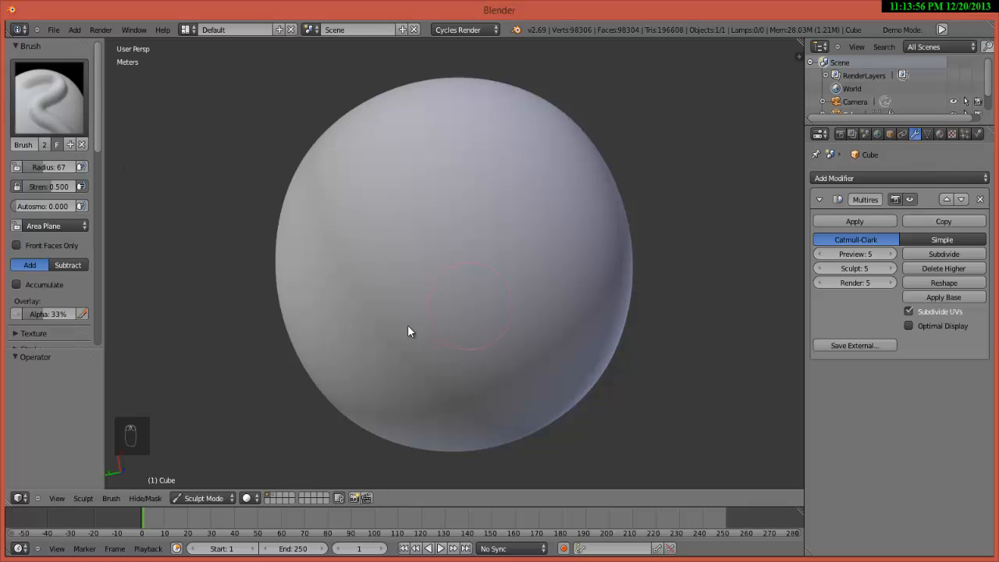
mouse_move(348, 288)
mouse_down()
mouse_move(364, 259)
mouse_move(516, 217)
mouse_move(606, 276)
mouse_move(601, 297)
mouse_up()
mouse_move(589, 365)
mouse_down()
mouse_move(417, 364)
mouse_move(352, 314)
mouse_move(344, 319)
mouse_up()
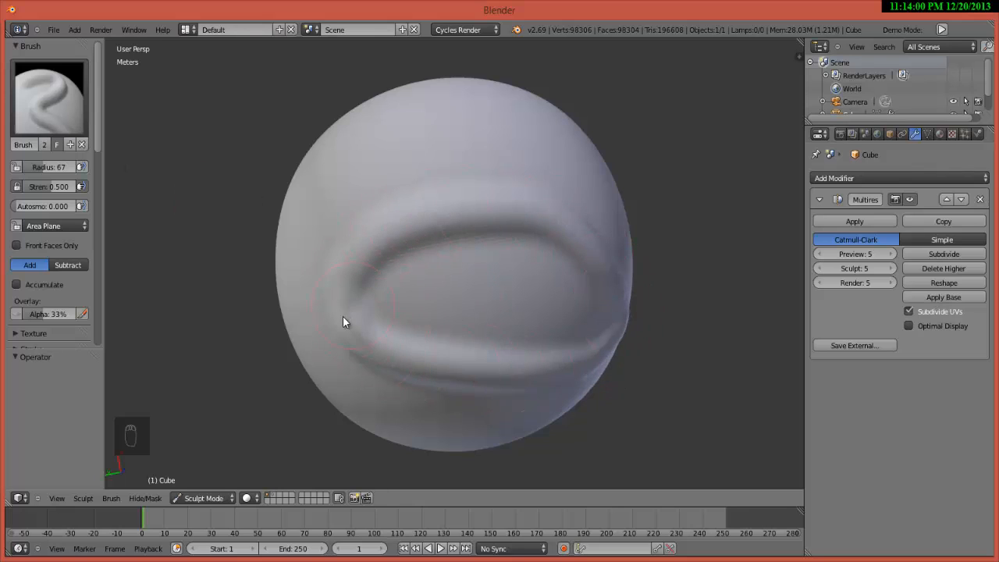
Step: Sculpt a looping stroke across the oval outline, and undo it together with the outline's ridges to restore the smooth sphere
mouse_move(372, 416)
mouse_down()
mouse_move(438, 395)
mouse_move(454, 248)
mouse_move(471, 237)
mouse_move(547, 247)
mouse_move(461, 246)
mouse_up()
key(ctrl+z)
key(ctrl+z)
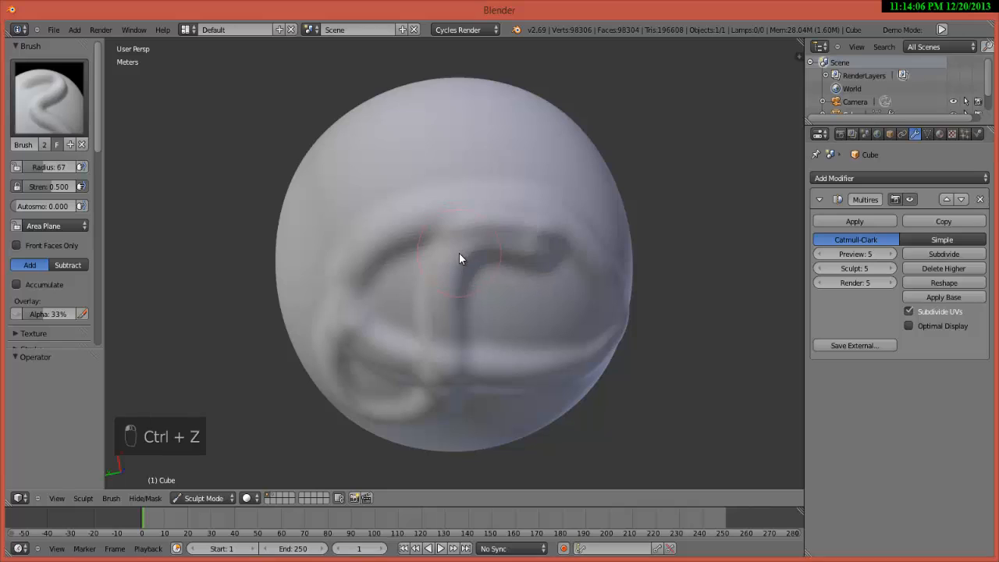
key(ctrl+z)
key(ctrl+z)
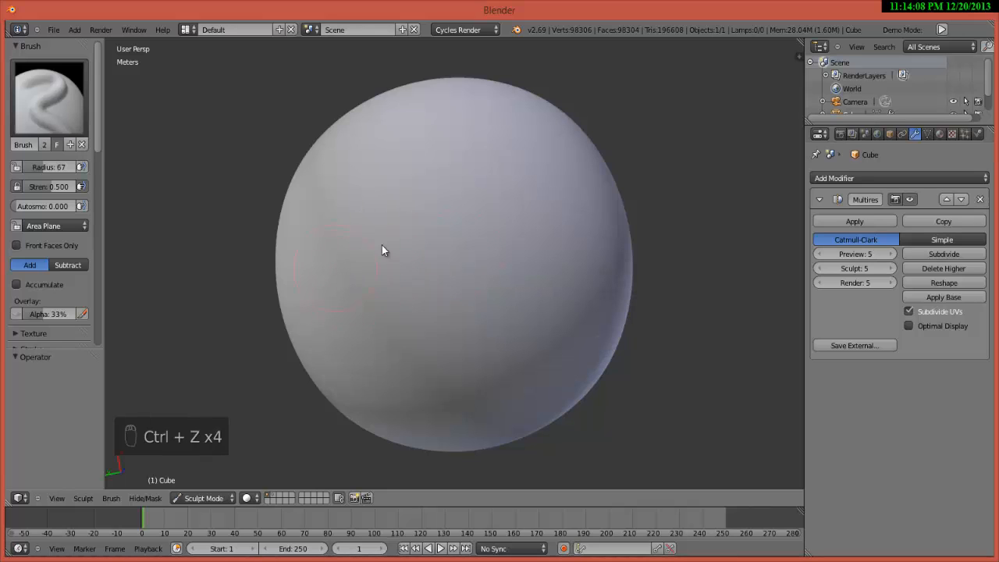
Step: Sculpt an arched ridge across the sphere's upper front, reinforce it with a second stroke, and add another arched ridge below it
scroll(417, 240, up, 2)
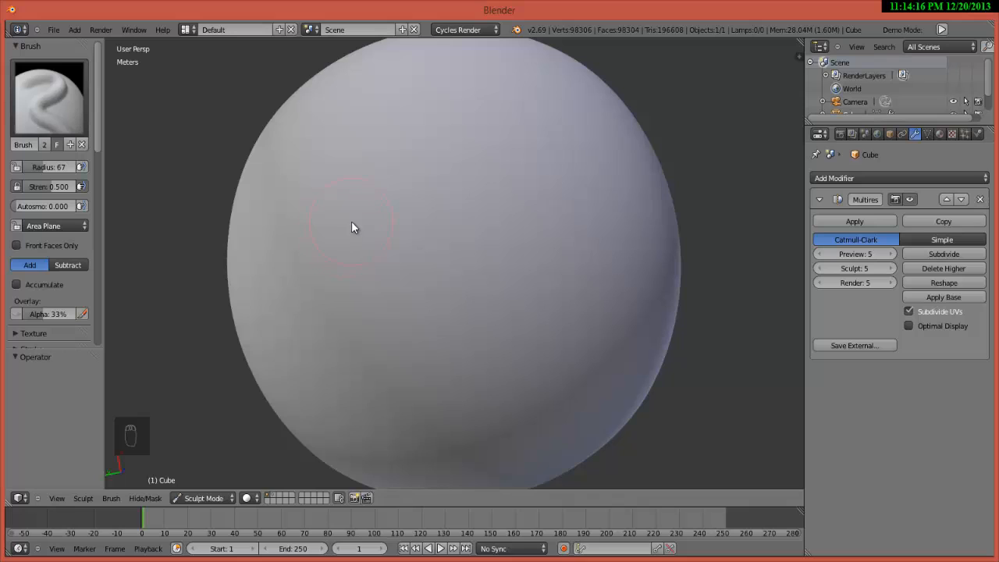
mouse_move(341, 208)
mouse_down()
mouse_move(540, 198)
mouse_move(558, 215)
mouse_up()
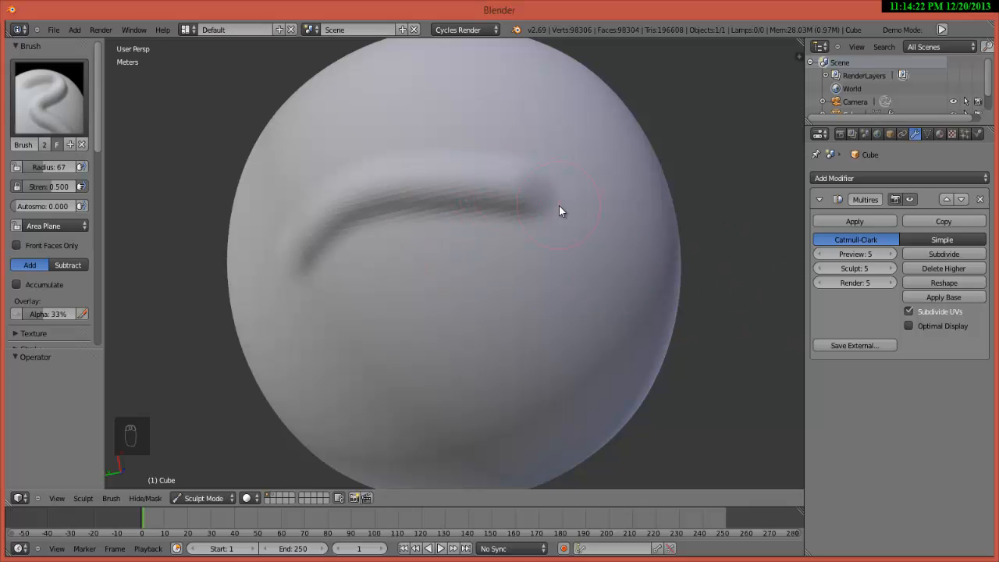
middle_drag(451, 225, 447, 187)
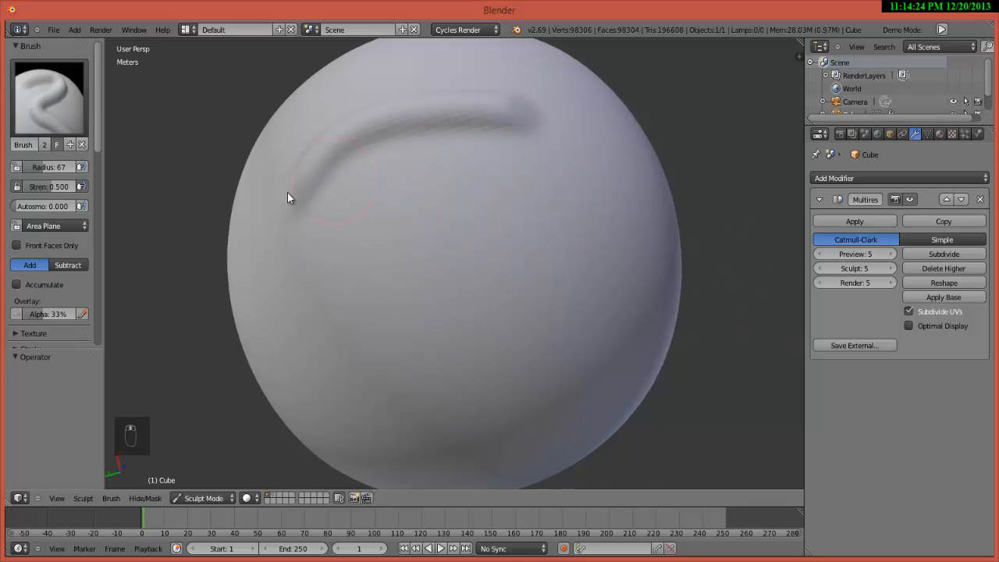
drag(283, 217, 361, 147)
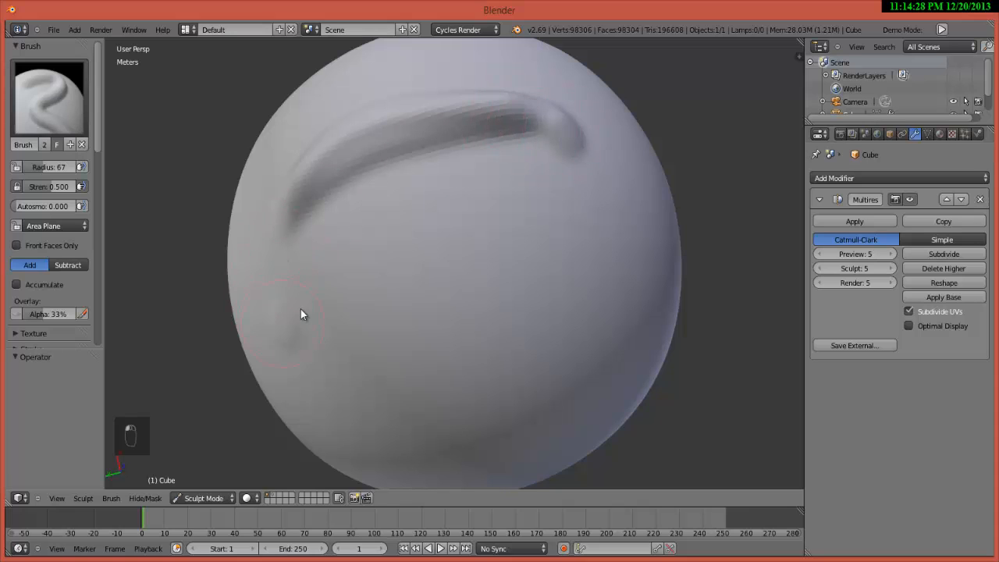
mouse_move(301, 309)
mouse_down()
mouse_move(407, 268)
mouse_move(493, 265)
mouse_move(592, 289)
mouse_move(376, 260)
mouse_up()
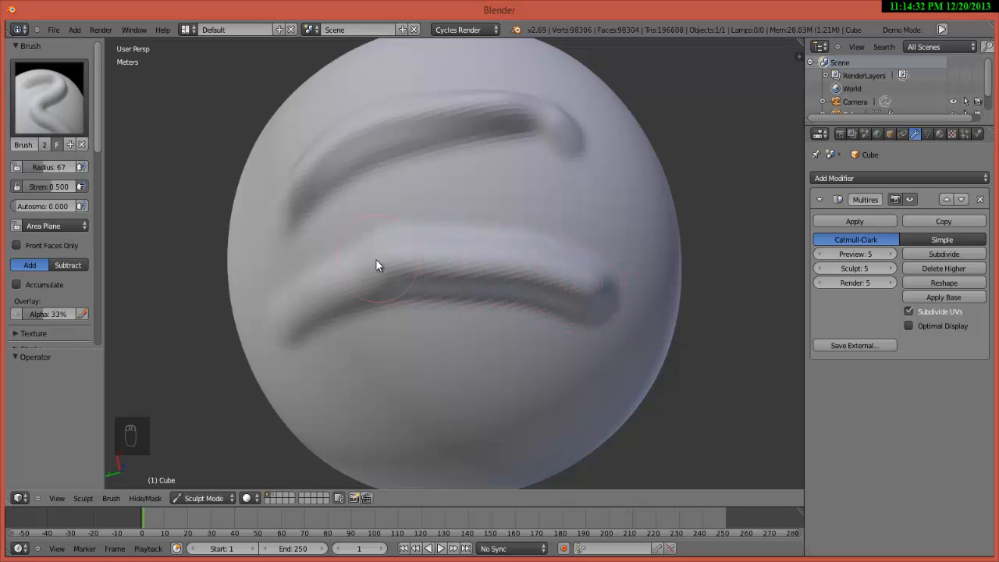
Step: Undo both arched ridges, and try one more stroke across the sphere's front and undo it
key(ctrl+z)
key(ctrl+z)
key(ctrl+z)
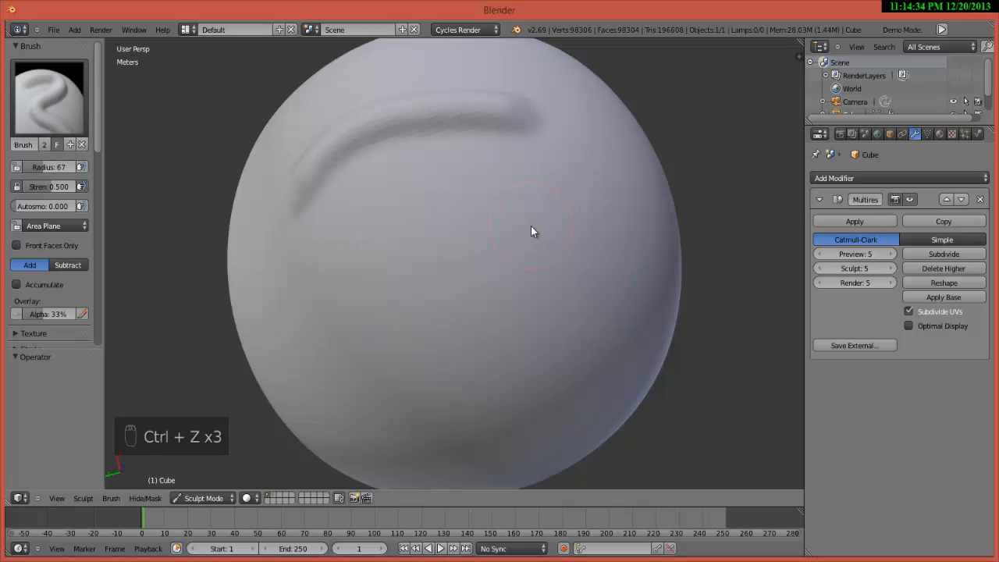
key(ctrl+z)
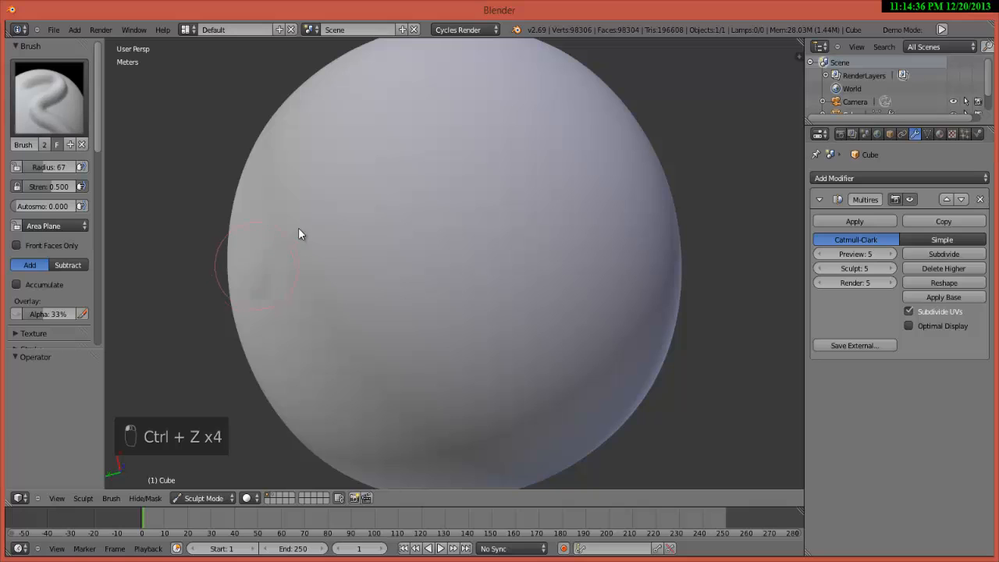
mouse_move(300, 235)
mouse_down()
mouse_move(457, 201)
mouse_move(554, 216)
mouse_up()
key(ctrl+z)
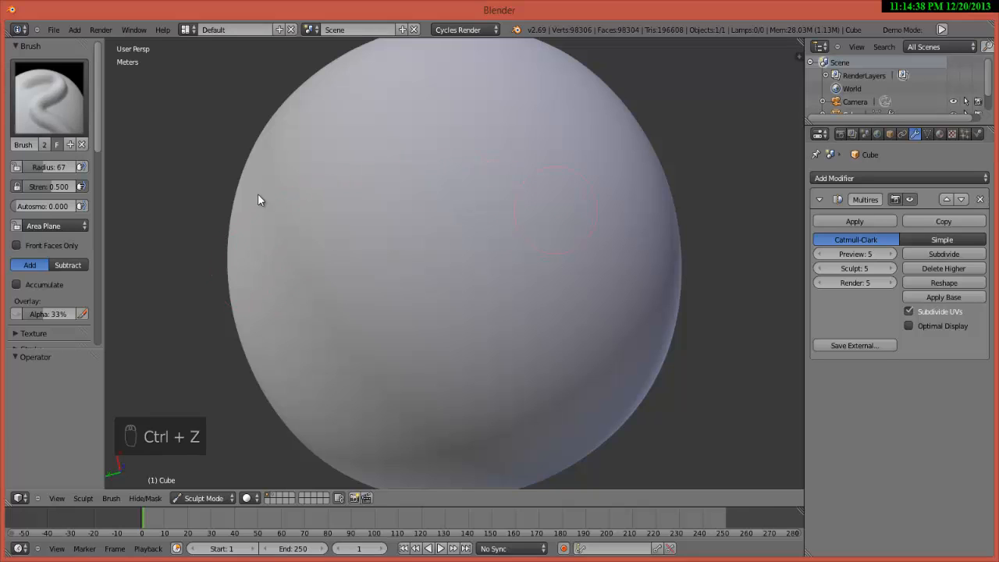
Step: Switch to the Clay brush and enlarge its radius to 150
click(38, 98)
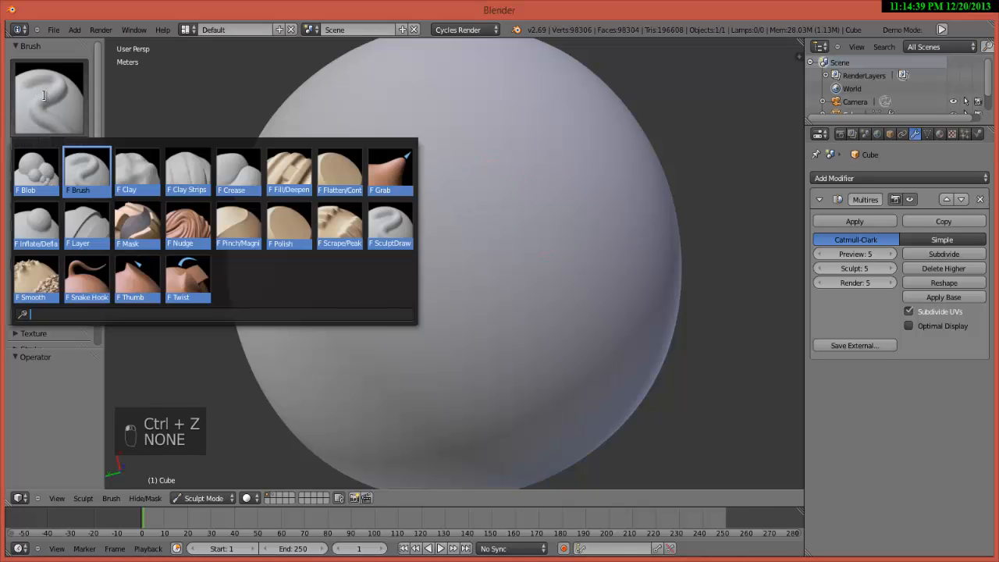
click(146, 170)
scroll(374, 220, down, 5)
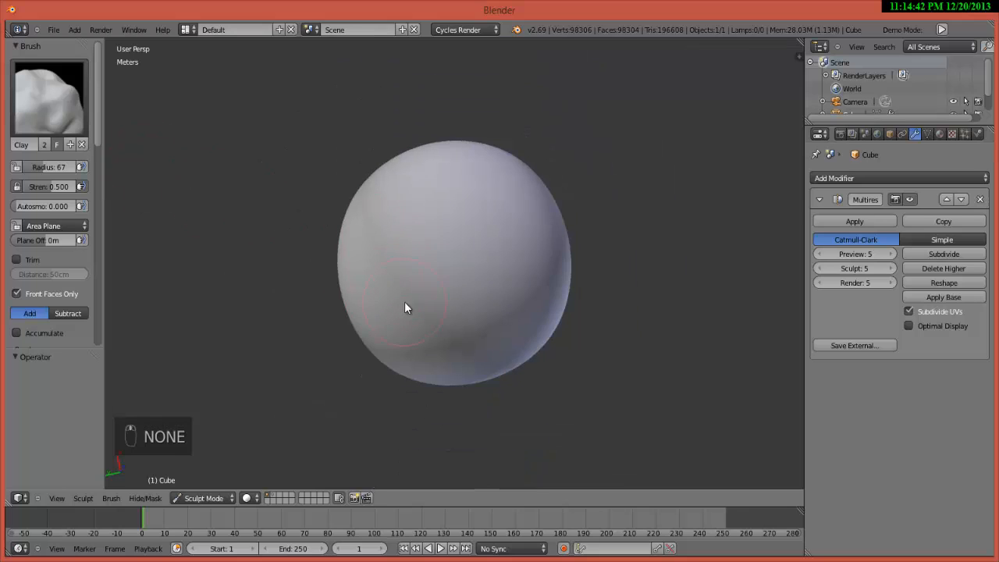
scroll(405, 304, up, 2)
key(f)
click(486, 280)
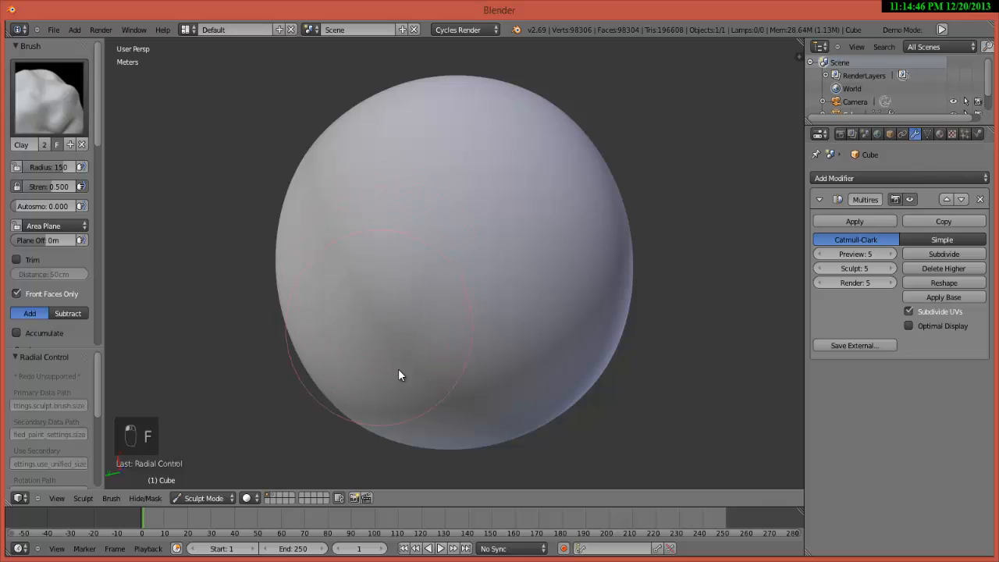
Step: Build up broad, soft volume on several sides of the sphere with the Clay brush
drag(412, 385, 340, 258)
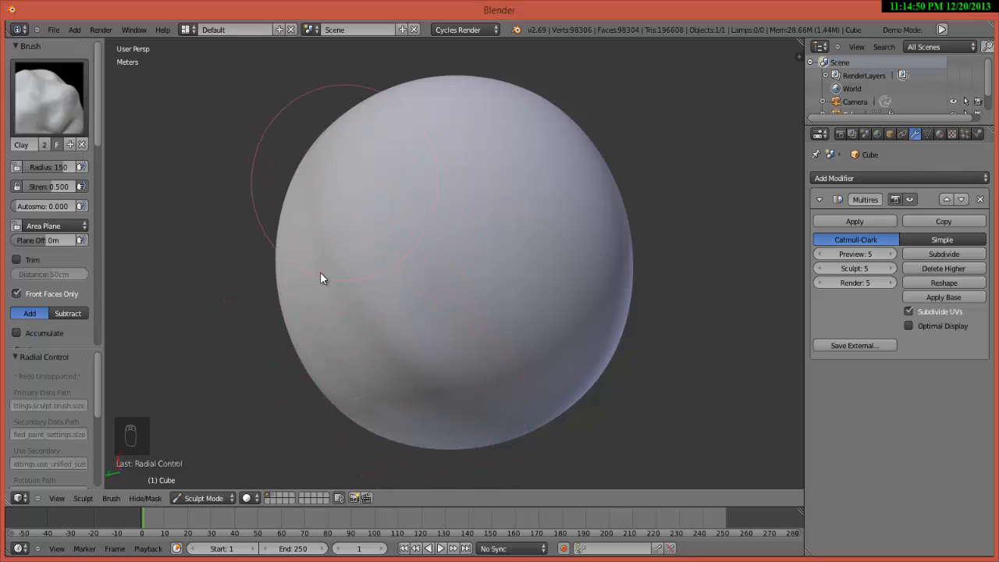
mouse_move(276, 269)
middle_down()
mouse_move(265, 236)
mouse_move(291, 218)
middle_up()
scroll(292, 222, up, 4)
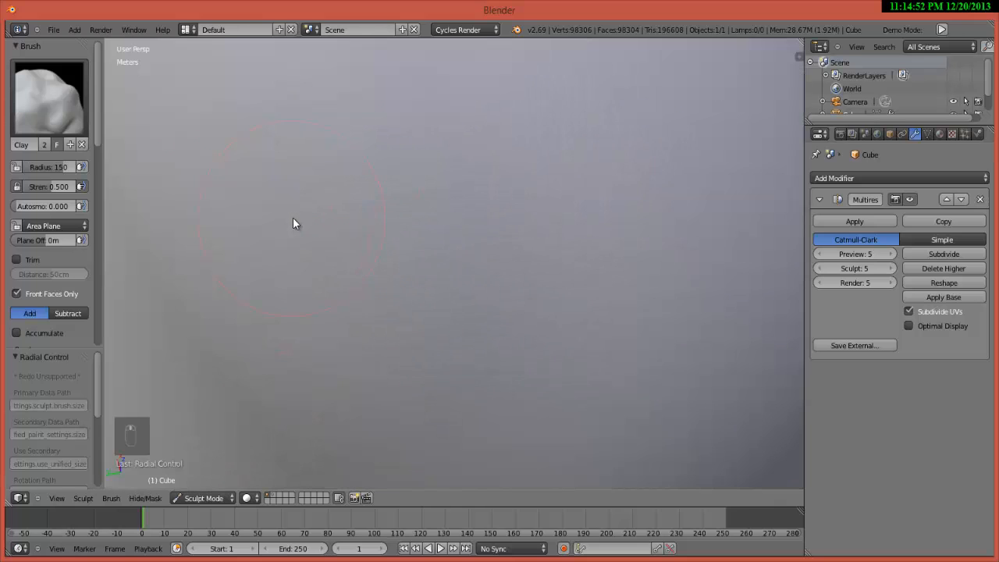
scroll(294, 221, down, 6)
middle_drag(558, 396, 651, 272)
mouse_move(564, 277)
middle_down()
mouse_move(499, 314)
mouse_move(491, 339)
mouse_move(480, 337)
middle_up()
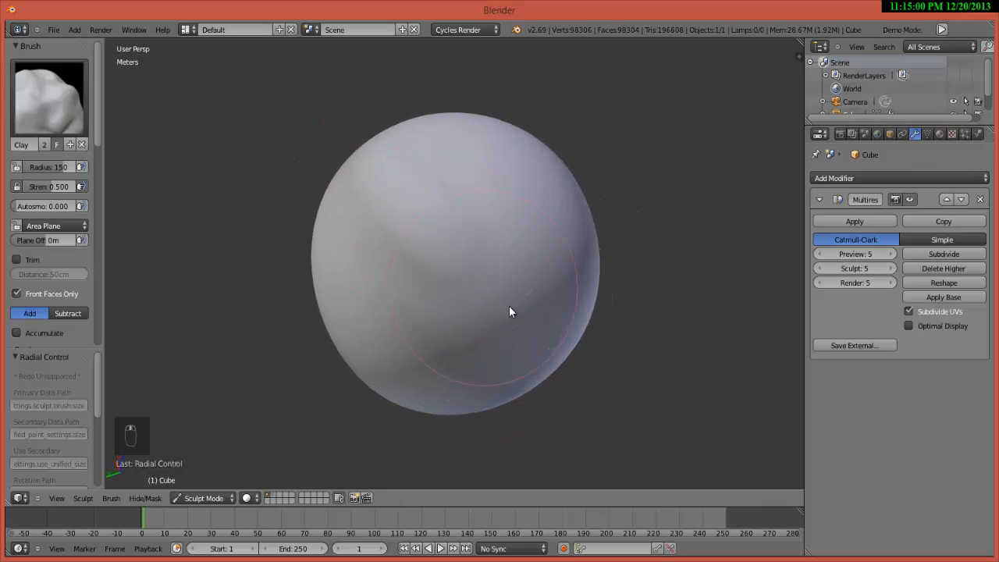
middle_drag(510, 309, 538, 299)
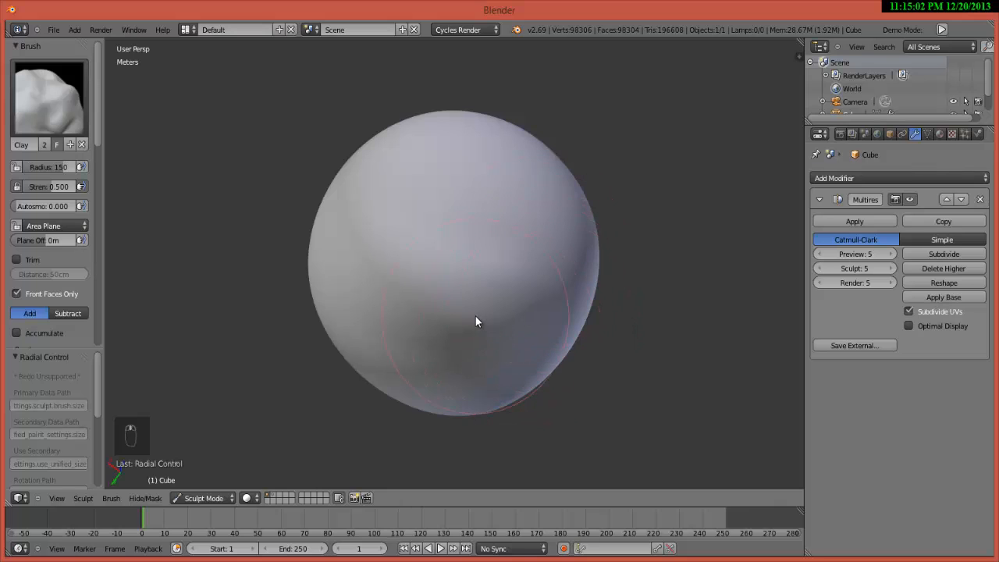
mouse_move(476, 316)
middle_down()
mouse_move(498, 283)
mouse_move(463, 299)
mouse_move(453, 278)
middle_up()
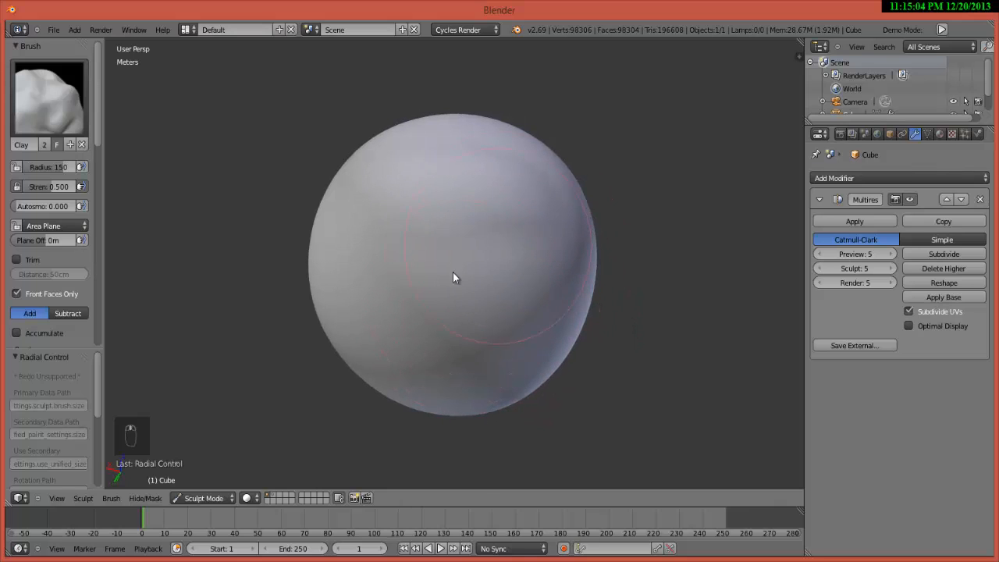
mouse_move(537, 238)
middle_down()
mouse_move(520, 219)
mouse_move(393, 273)
mouse_move(463, 235)
mouse_move(532, 276)
mouse_move(457, 310)
mouse_move(466, 196)
mouse_move(509, 181)
mouse_move(520, 223)
mouse_move(555, 249)
mouse_move(572, 164)
middle_up()
mouse_move(572, 164)
mouse_down()
mouse_move(499, 185)
mouse_move(512, 177)
mouse_up()
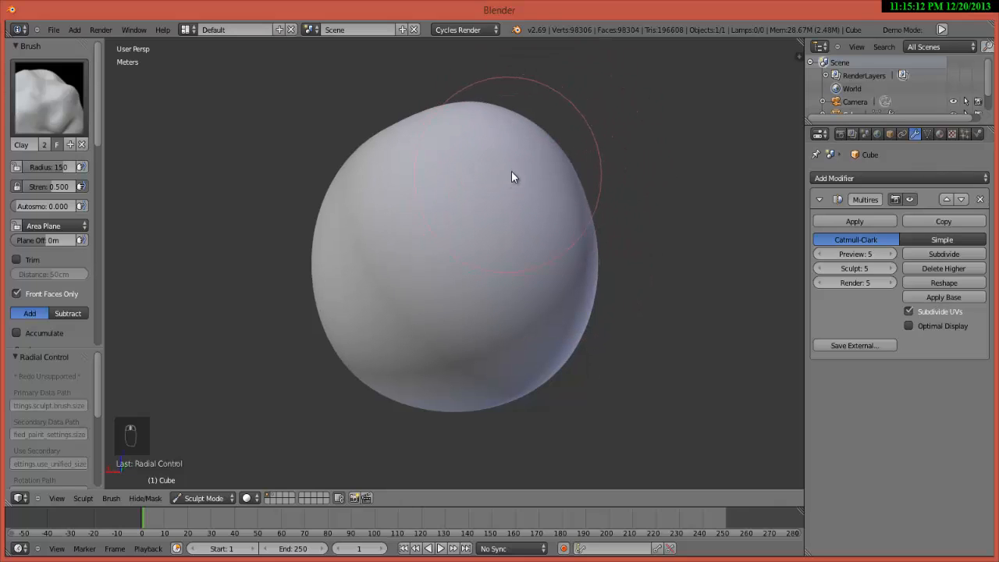
Step: Undo the Clay brush strokes and check the sphere from several angles
key(ctrl+z)
key(ctrl+z)
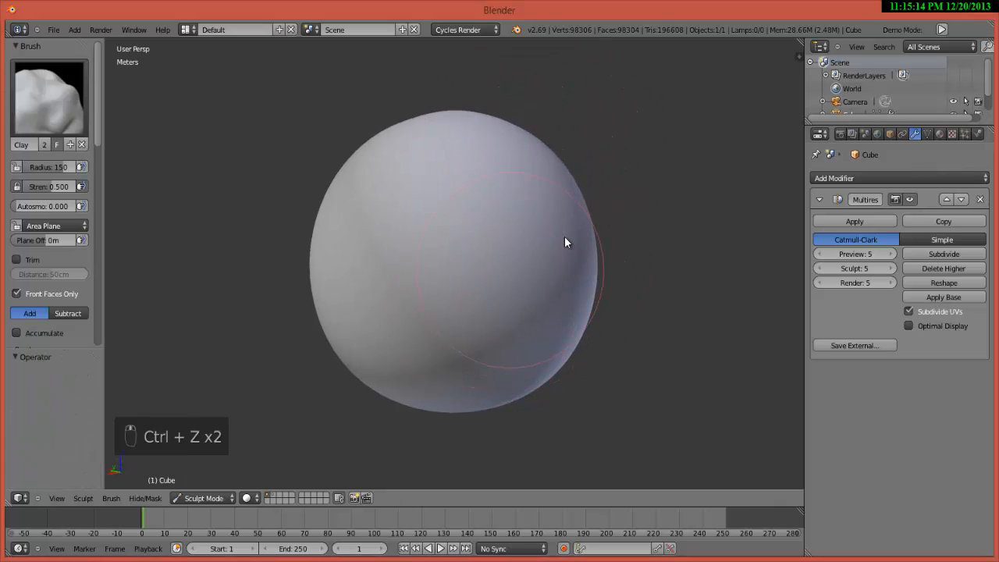
middle_drag(507, 361, 531, 373)
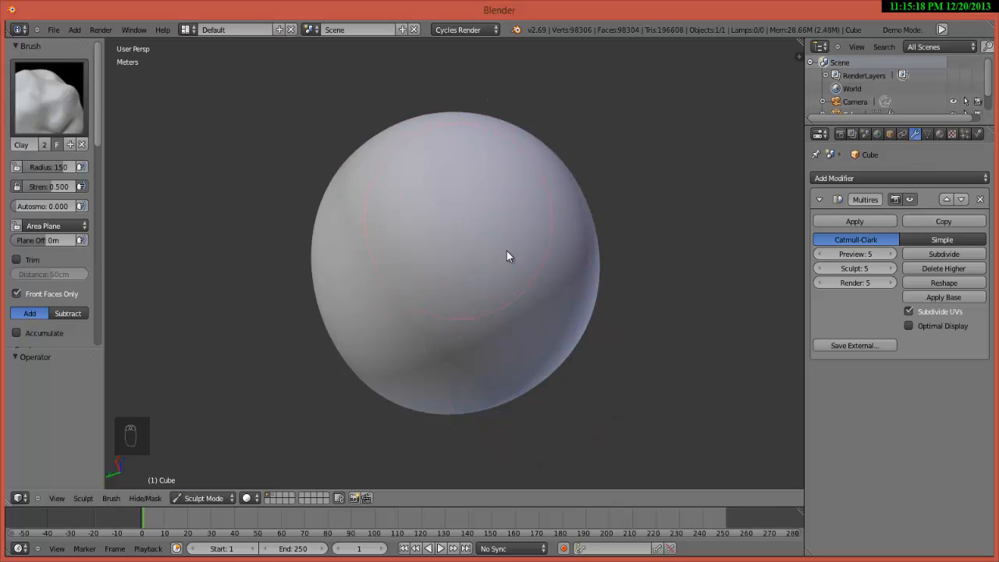
scroll(531, 317, up, 3)
scroll(507, 195, down, 3)
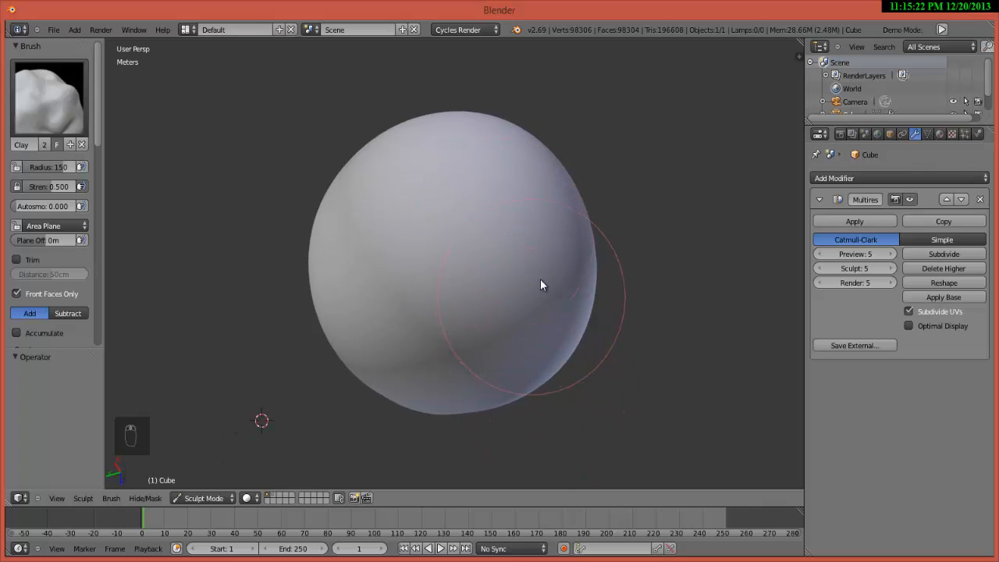
key(ctrl+z)
key(ctrl+z)
key(ctrl+z)
key(ctrl+z)
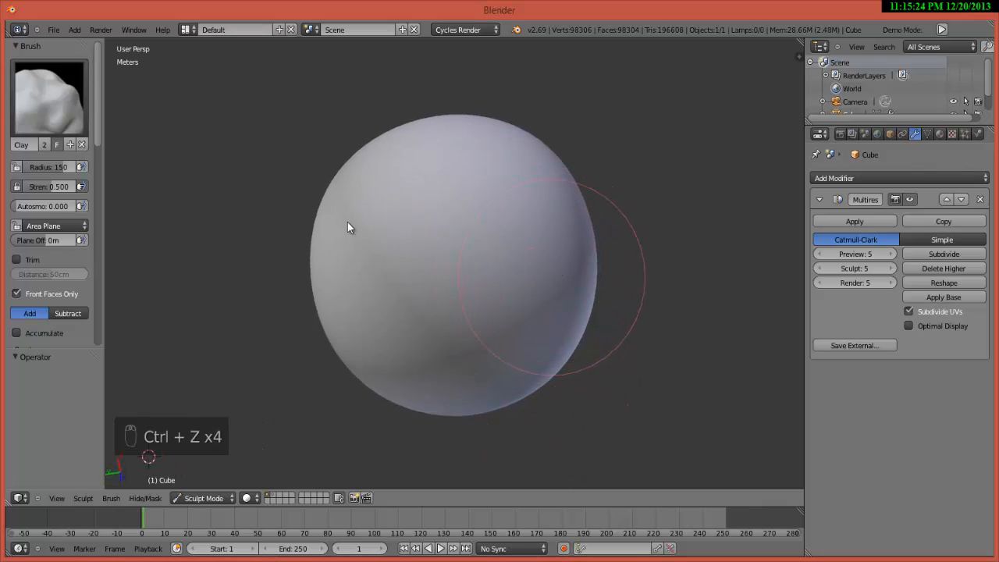
Step: Switch back to the standard brush named Brush, and toggle its direction to Subtract and back to Add
click(67, 110)
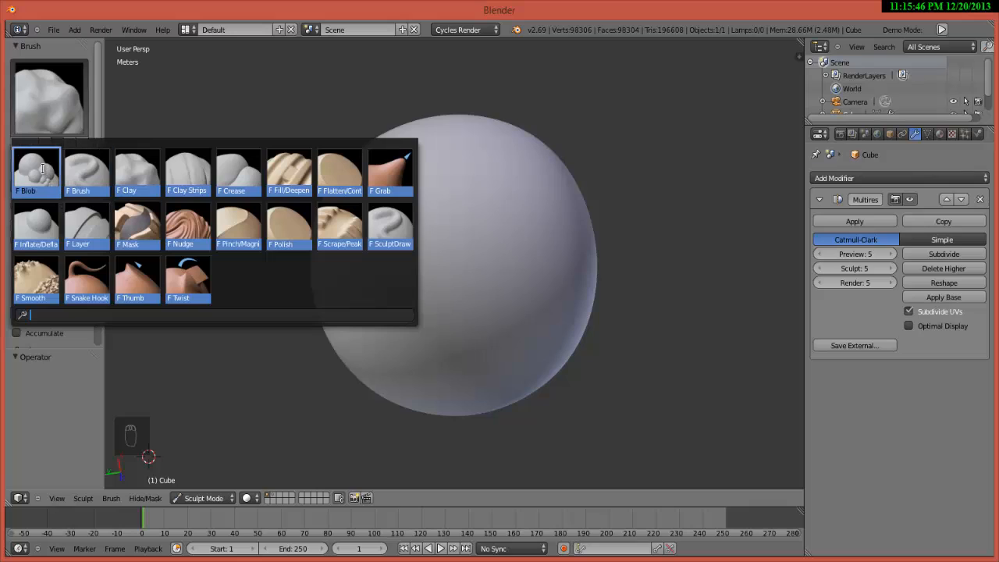
click(89, 179)
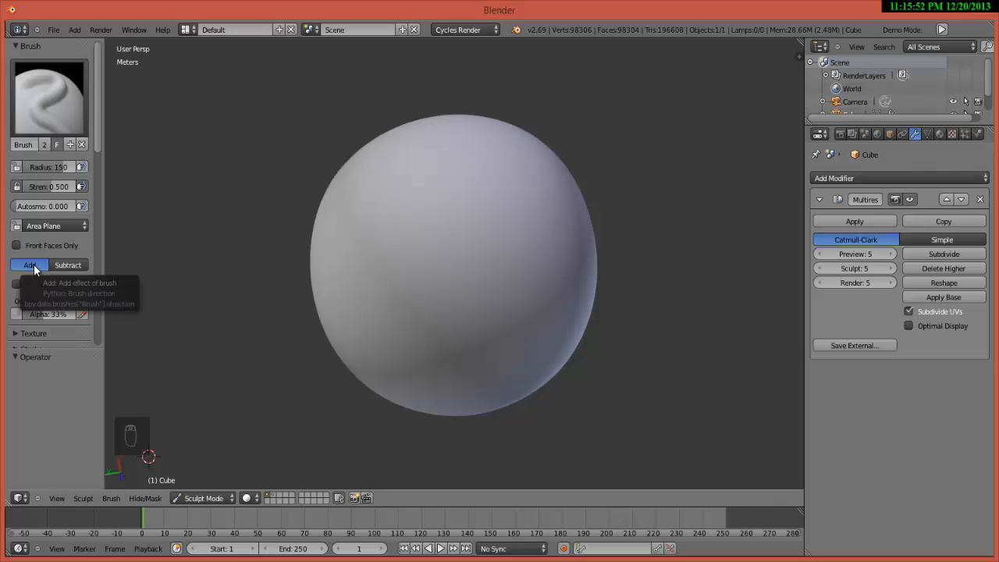
click(65, 269)
click(30, 268)
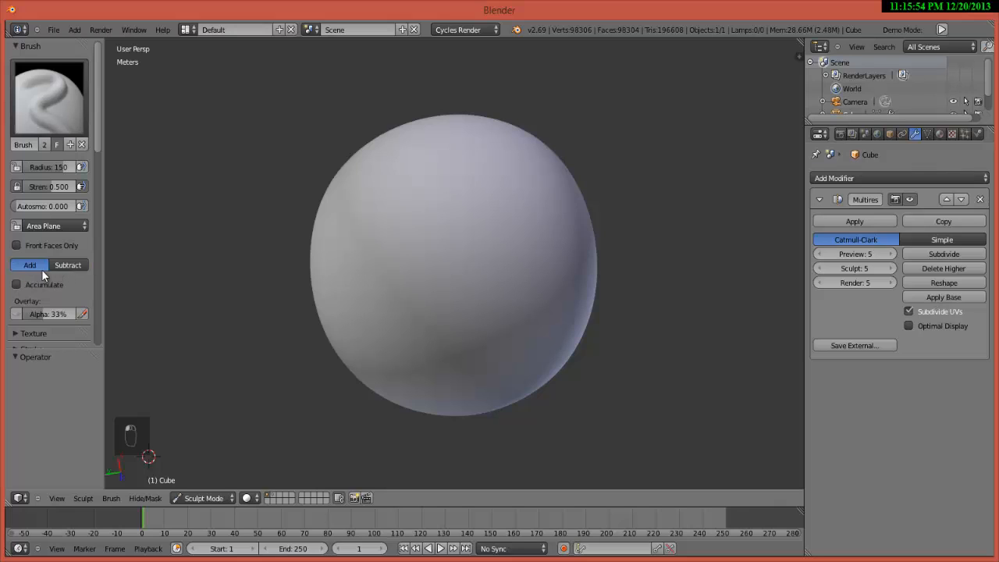
Step: Set the brush direction to Subtract, carve a broad stroke into the sphere's front, and undo it
click(27, 267)
click(66, 266)
mouse_move(414, 247)
mouse_down()
mouse_move(414, 352)
mouse_move(427, 172)
mouse_up()
key(ctrl+z)
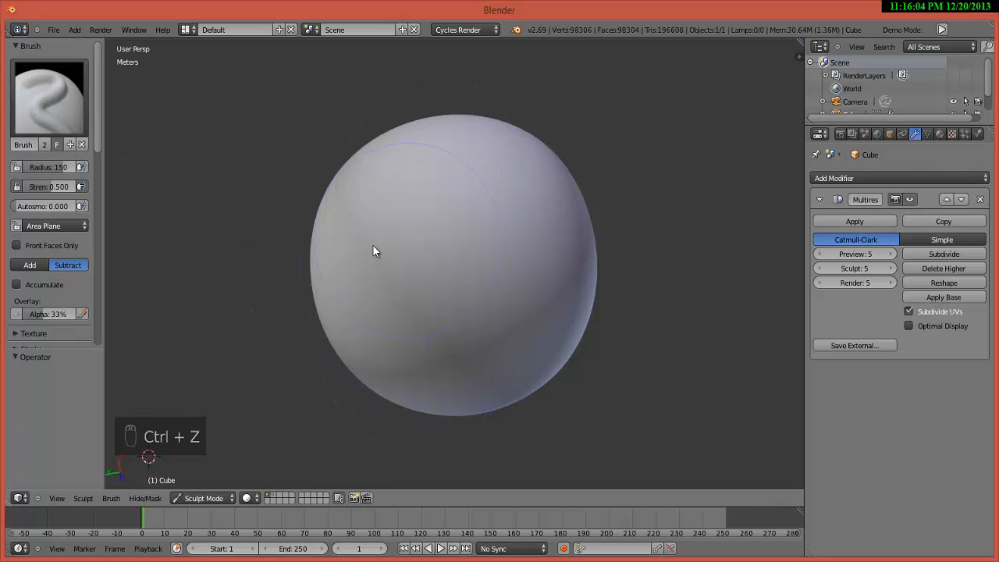
Step: Set the brush direction to Add, sculpt a broad raised ridge down the sphere's front, and undo it
click(35, 265)
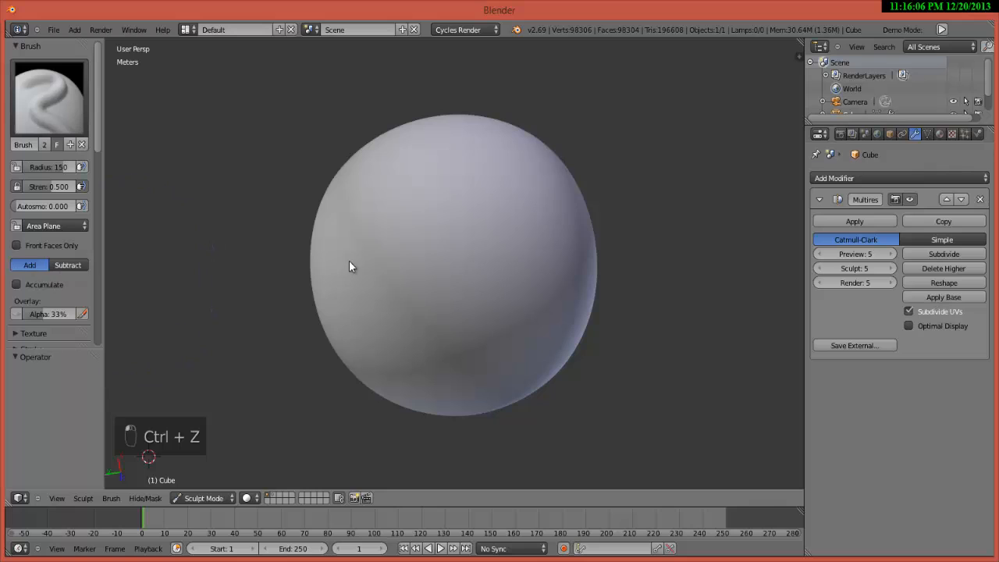
mouse_move(427, 218)
mouse_down()
mouse_move(413, 239)
mouse_move(419, 305)
mouse_up()
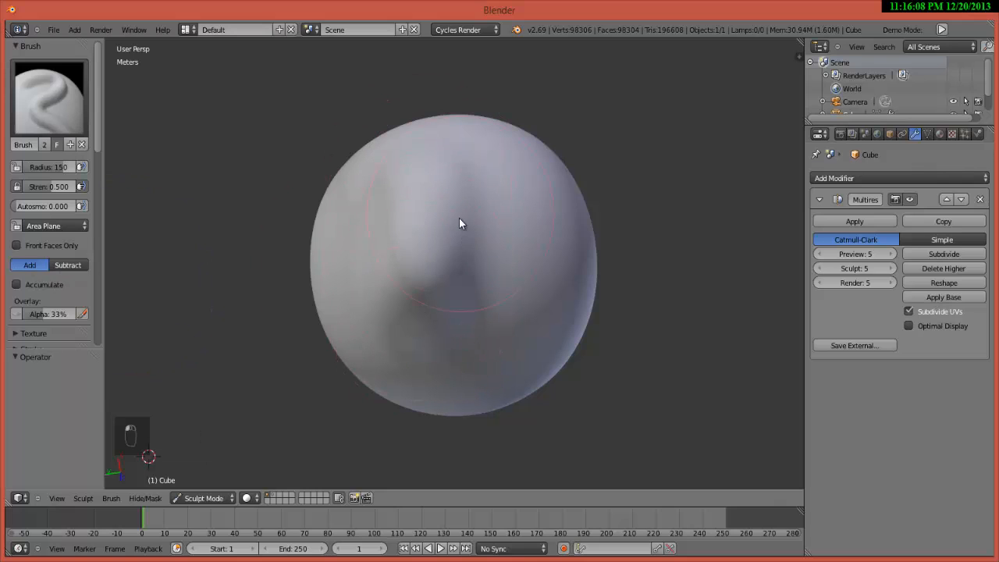
key(ctrl+z)
key(ctrl+z)
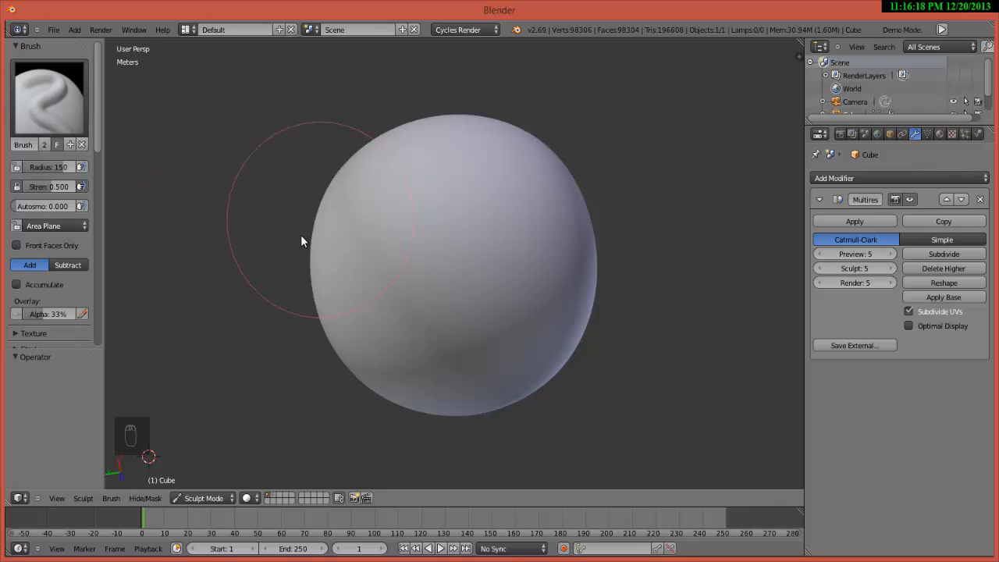
Step: Reduce the brush radius to 54, and try a narrow curved groove down the sphere's front and undo it
key(f)
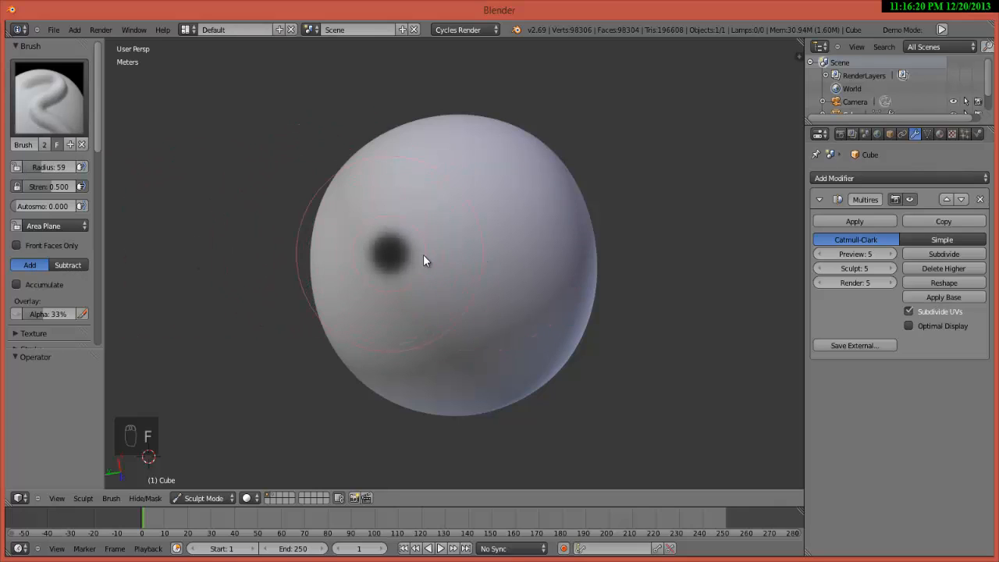
click(423, 254)
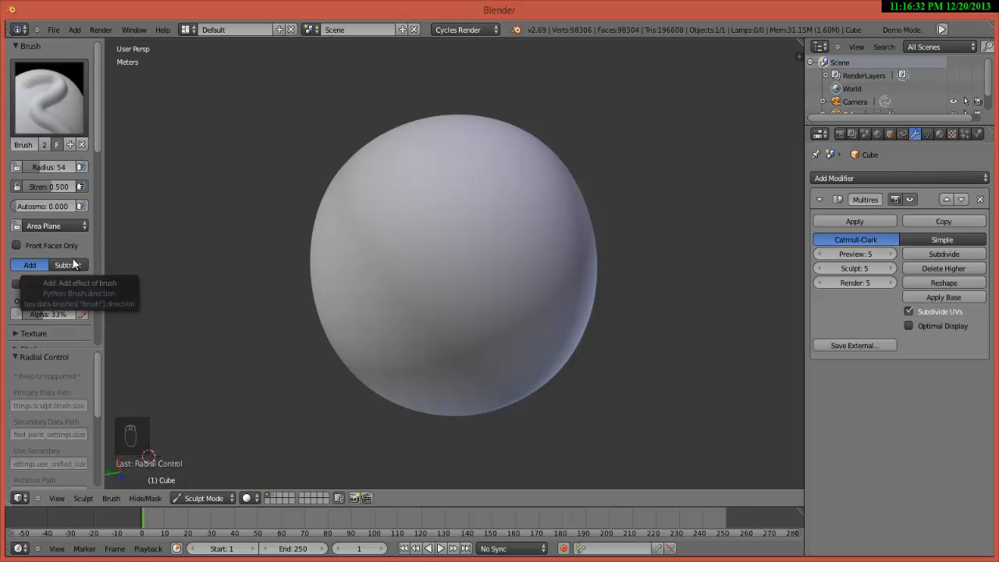
mouse_move(412, 211)
mouse_down()
mouse_move(428, 332)
mouse_move(414, 252)
mouse_move(441, 167)
mouse_move(419, 261)
mouse_move(436, 307)
mouse_up()
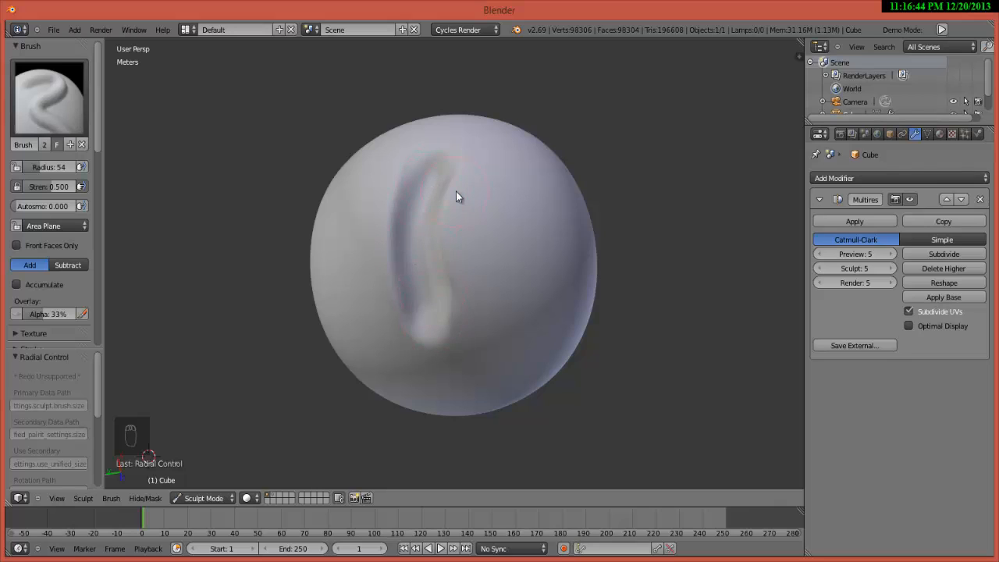
key(ctrl+z)
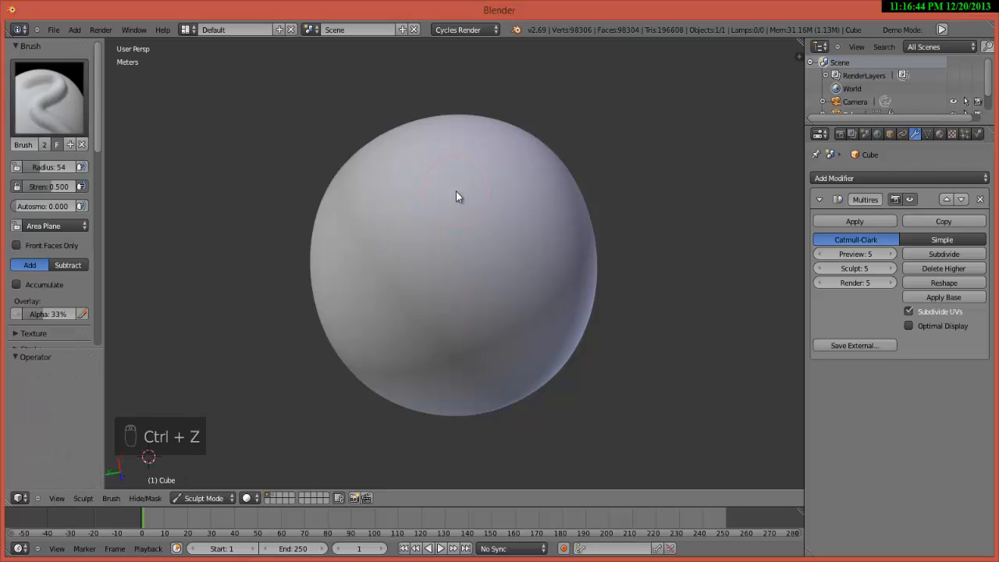
Step: Set the brush direction to Subtract
click(64, 267)
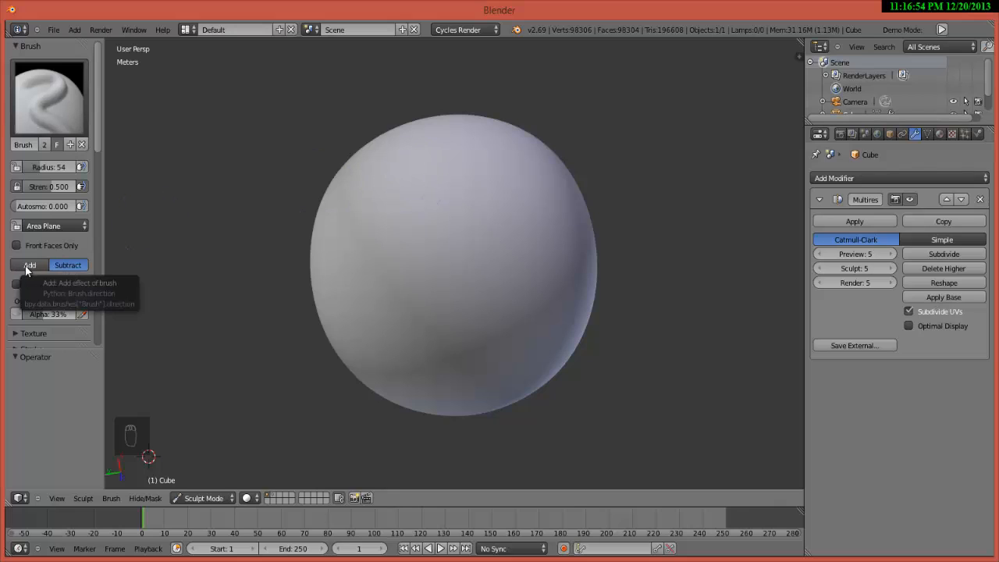
Step: Carve a narrow groove down the upper front of the sphere with the subtracting brush and undo it
mouse_move(439, 153)
mouse_down()
mouse_move(413, 239)
mouse_move(438, 188)
mouse_up()
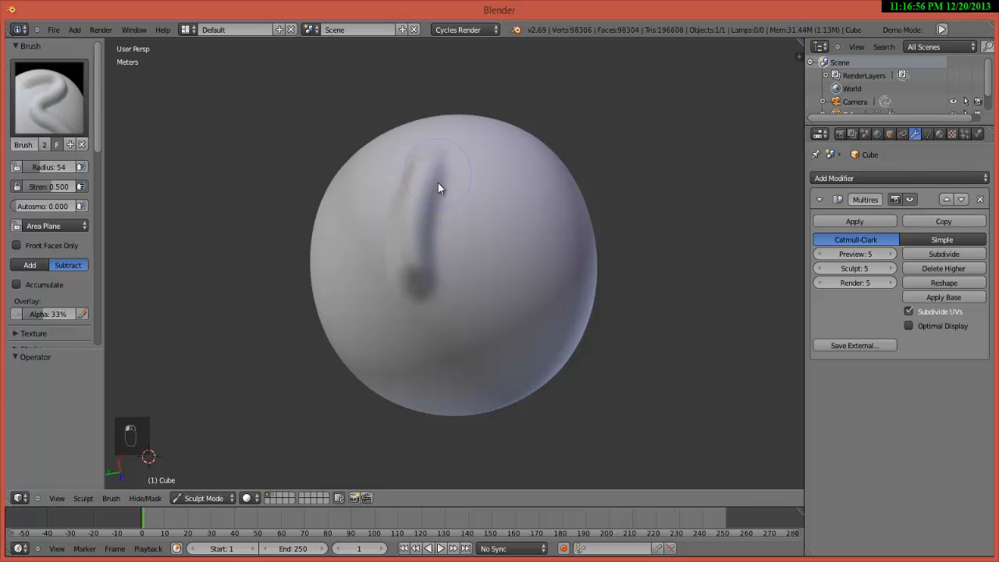
key(ctrl+z)
Step: Switch to the Clay Strips brush and increase its radius to 106
click(55, 80)
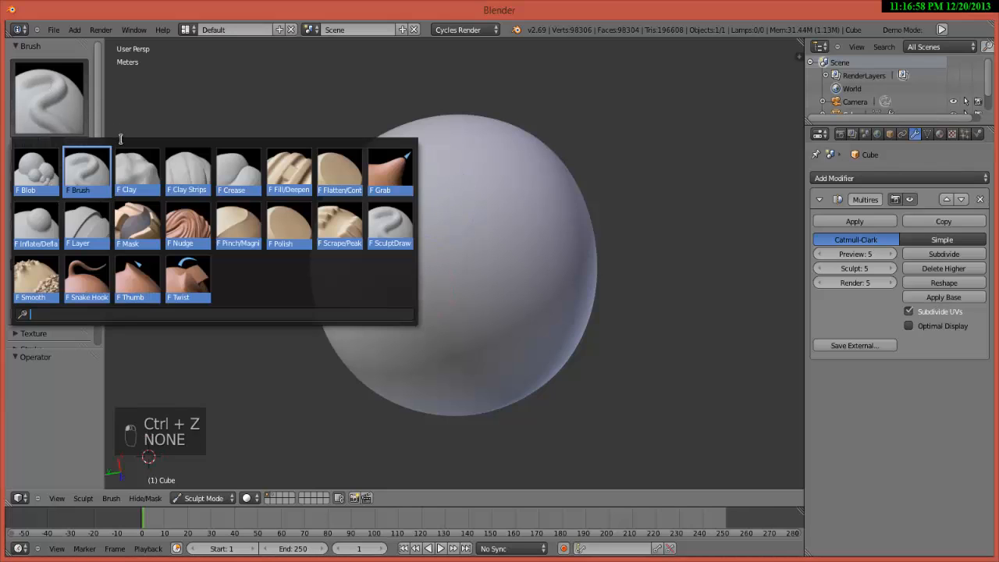
click(195, 171)
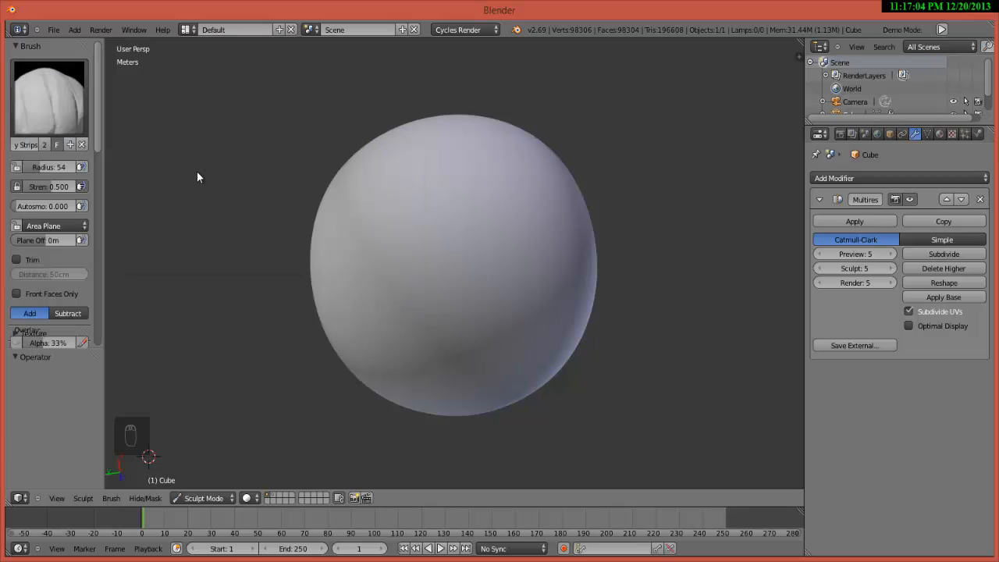
click(49, 97)
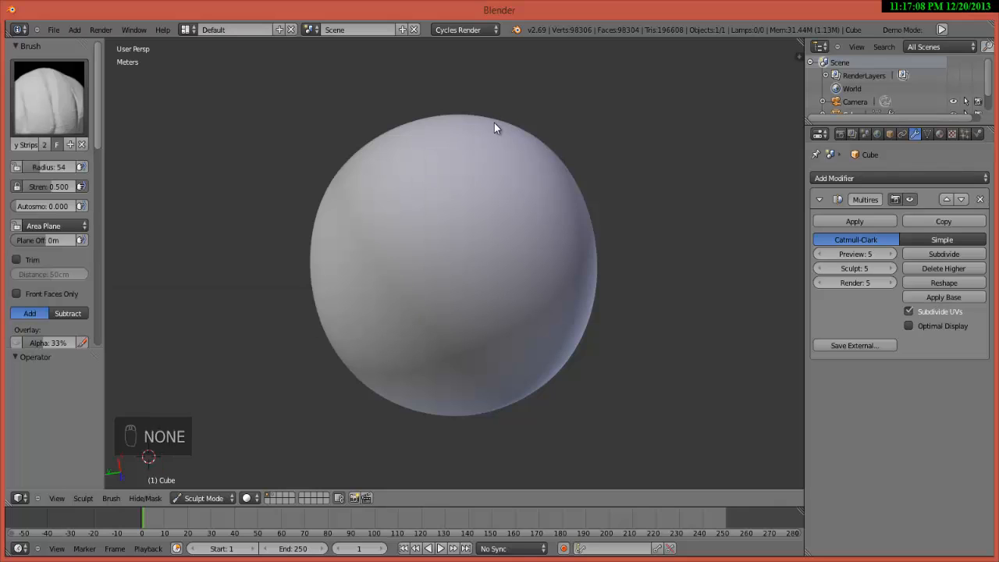
key(f)
click(450, 190)
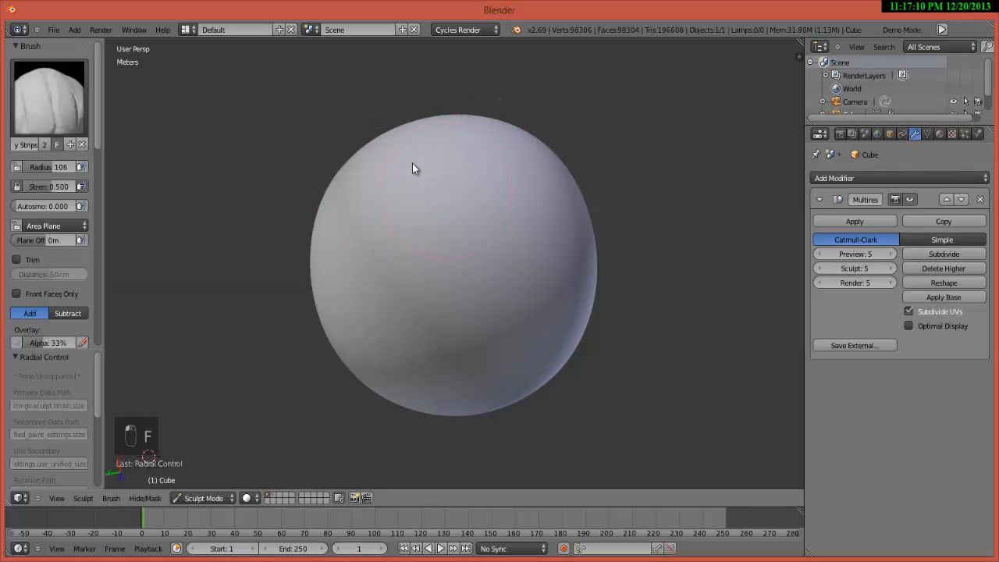
Step: Try short Clay Strips strokes in the Add direction near the left side of the sphere's front and undo them
scroll(367, 195, down, 2)
scroll(386, 216, up, 1)
middle_drag(366, 213, 392, 238)
scroll(394, 236, up, 1)
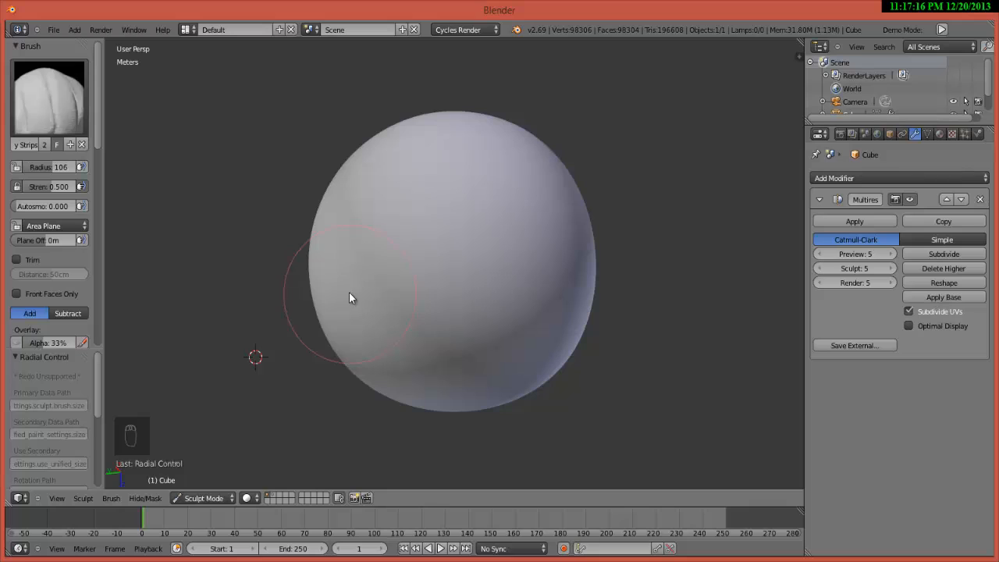
middle_drag(360, 234, 366, 232)
scroll(366, 232, up, 2)
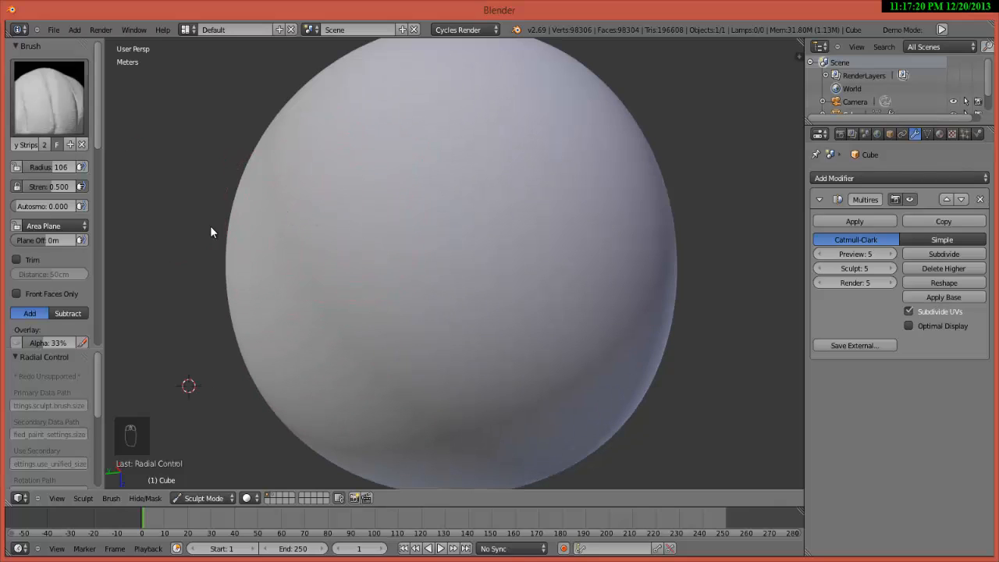
mouse_move(277, 276)
mouse_down()
mouse_move(309, 228)
mouse_move(283, 277)
mouse_up()
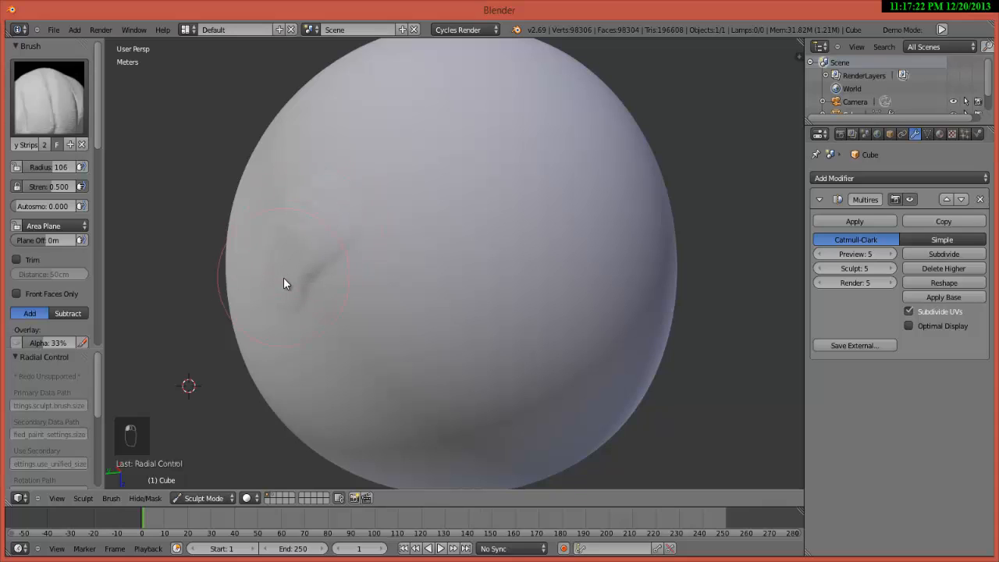
key(ctrl+z)
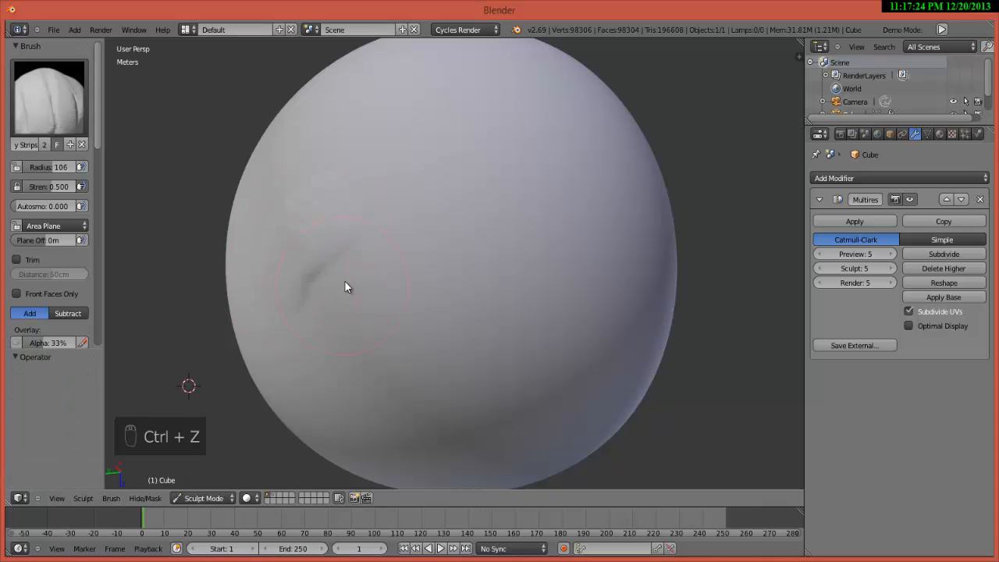
key(ctrl+z)
Step: Switch to the Clay brush, try a soft added stroke on the sphere's front, and undo it
click(48, 100)
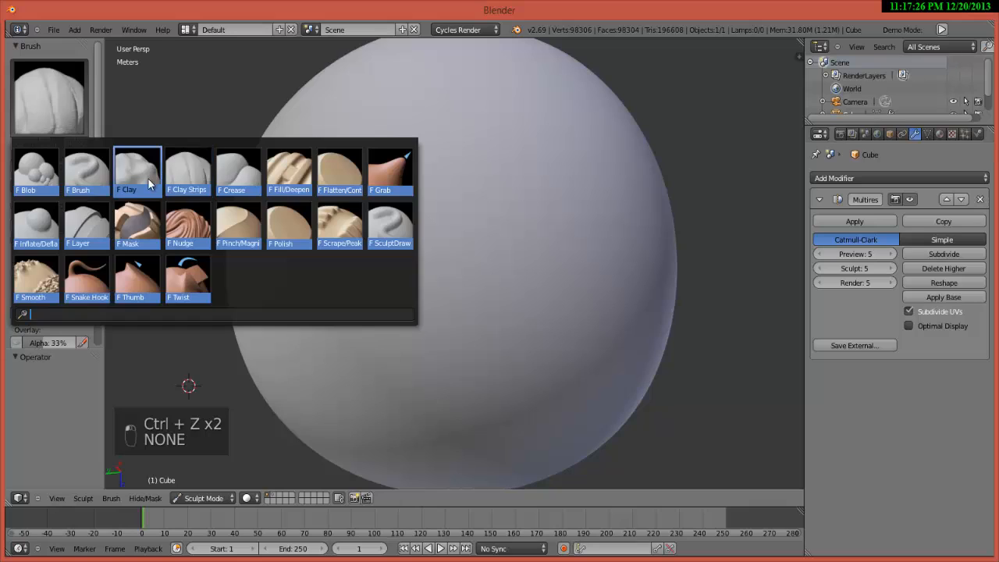
click(148, 178)
mouse_move(322, 229)
mouse_down()
mouse_move(378, 293)
mouse_move(353, 243)
mouse_up()
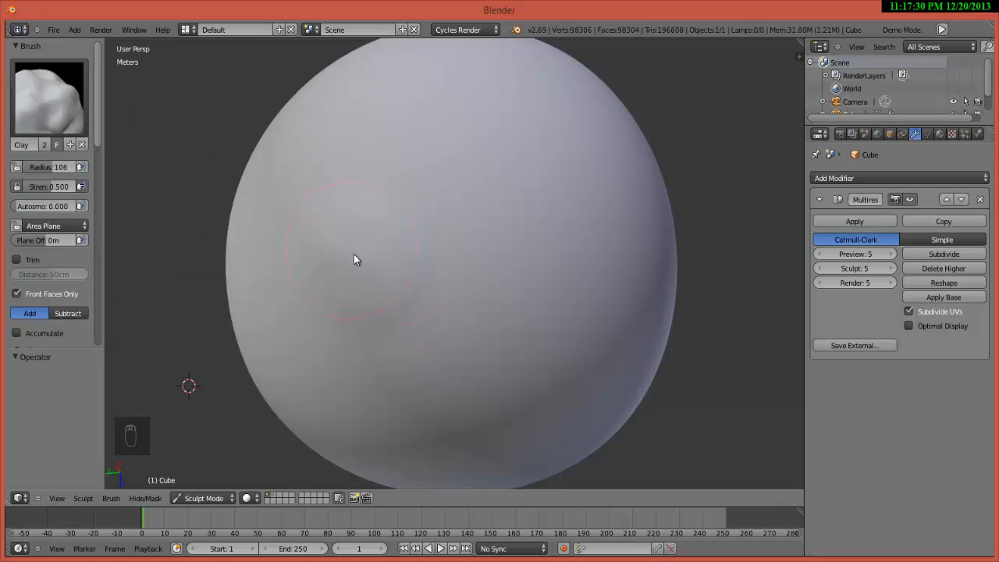
key(ctrl+z)
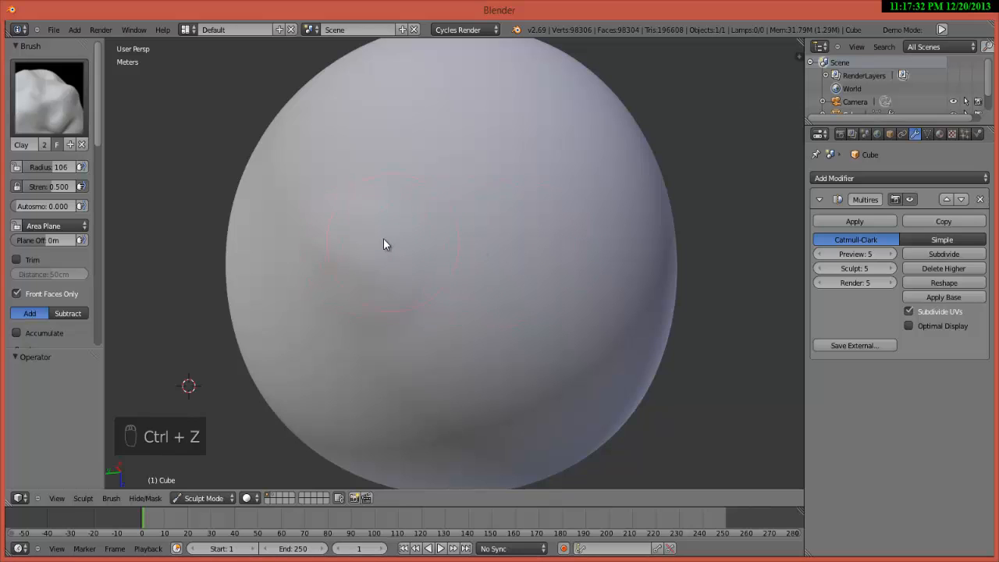
key(ctrl+z)
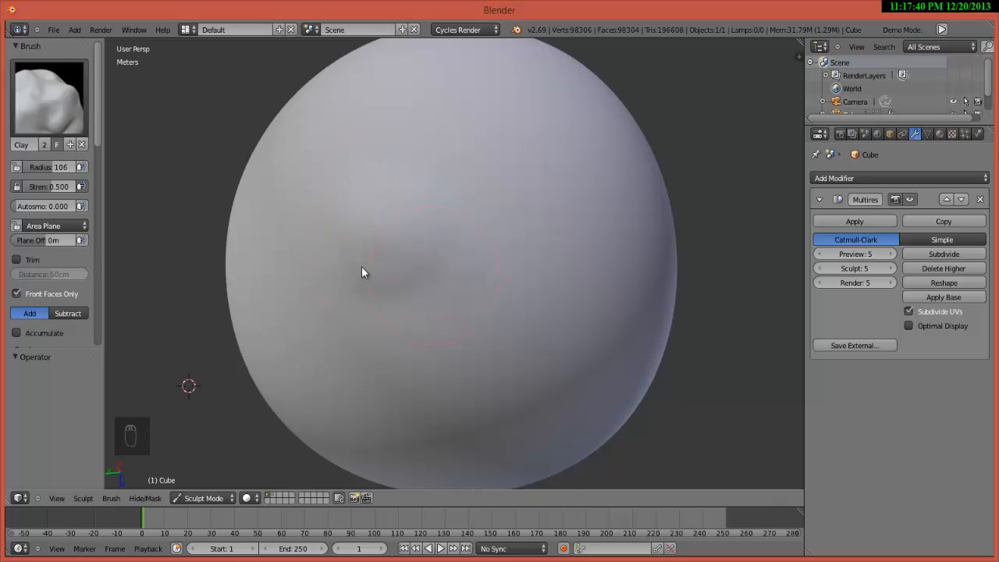
Step: Try building a small raised lump at the centre of the sphere's front with the Clay brush, and undo the strokes
mouse_move(362, 267)
mouse_down()
mouse_move(423, 273)
mouse_move(398, 220)
mouse_up()
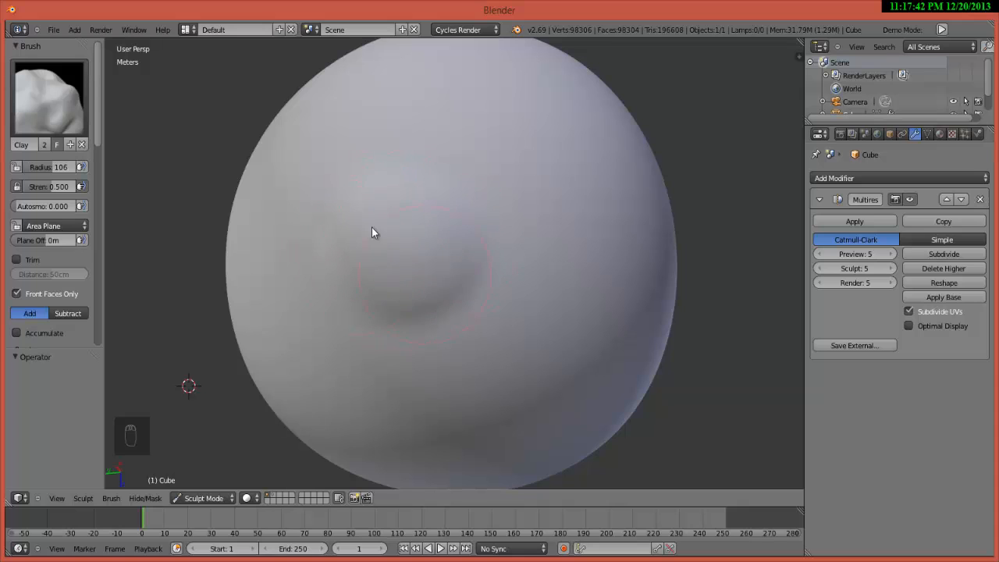
mouse_move(464, 265)
mouse_down()
mouse_move(470, 221)
mouse_move(452, 248)
mouse_up()
key(ctrl+z)
key(ctrl+z)
key(ctrl+z)
key(ctrl+z)
key(ctrl+z)
key(ctrl+z)
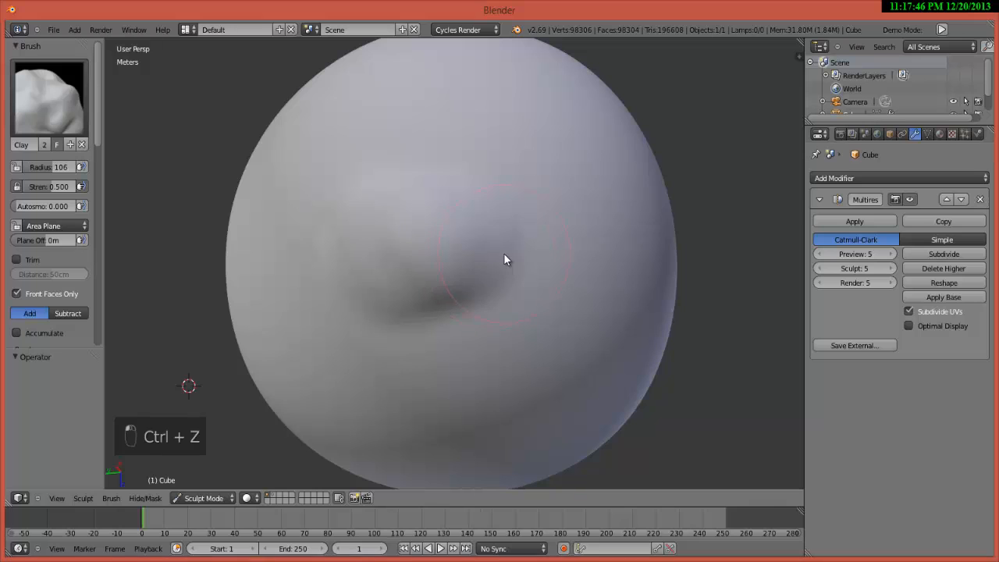
Step: Build up a large rounded mound on the sphere's front with overlapping Clay strokes in the Add direction
mouse_move(367, 242)
mouse_down()
mouse_move(467, 238)
mouse_move(440, 277)
mouse_move(404, 233)
mouse_move(399, 276)
mouse_move(343, 225)
mouse_move(457, 187)
mouse_move(475, 196)
mouse_move(455, 204)
mouse_up()
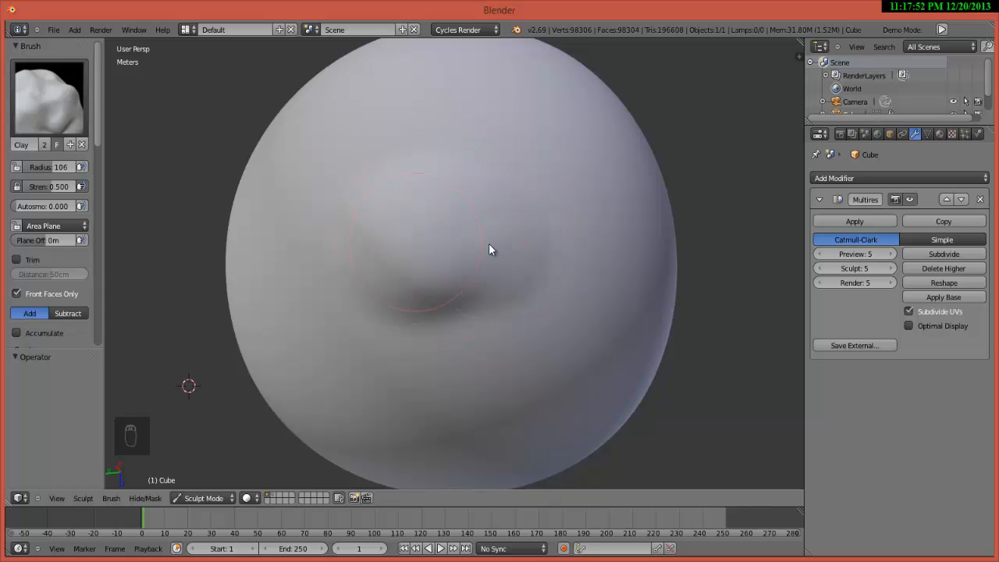
mouse_move(488, 244)
mouse_down()
mouse_move(507, 245)
mouse_move(503, 191)
mouse_up()
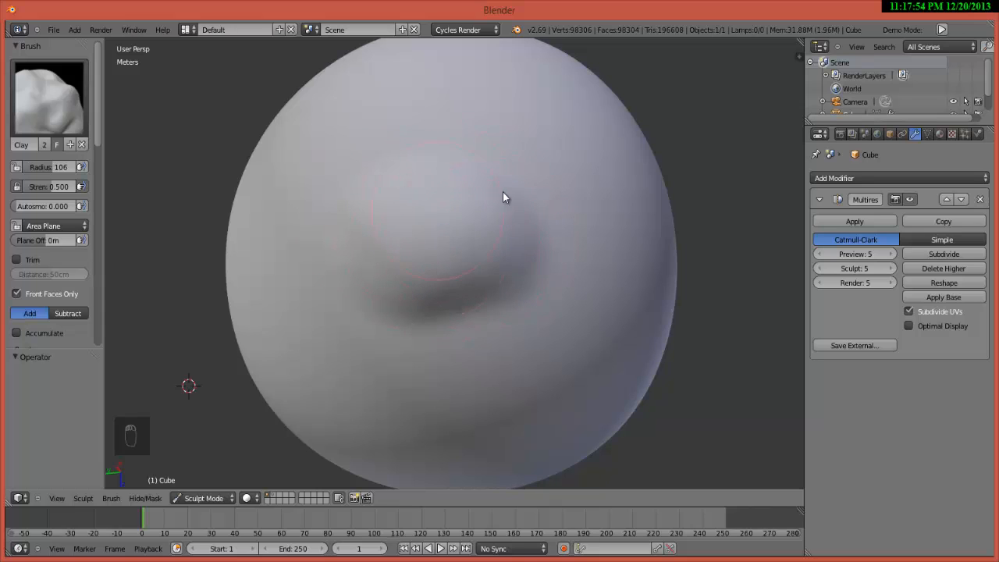
mouse_move(505, 238)
mouse_down()
mouse_move(402, 242)
mouse_move(473, 216)
mouse_move(414, 270)
mouse_up()
drag(516, 264, 434, 278)
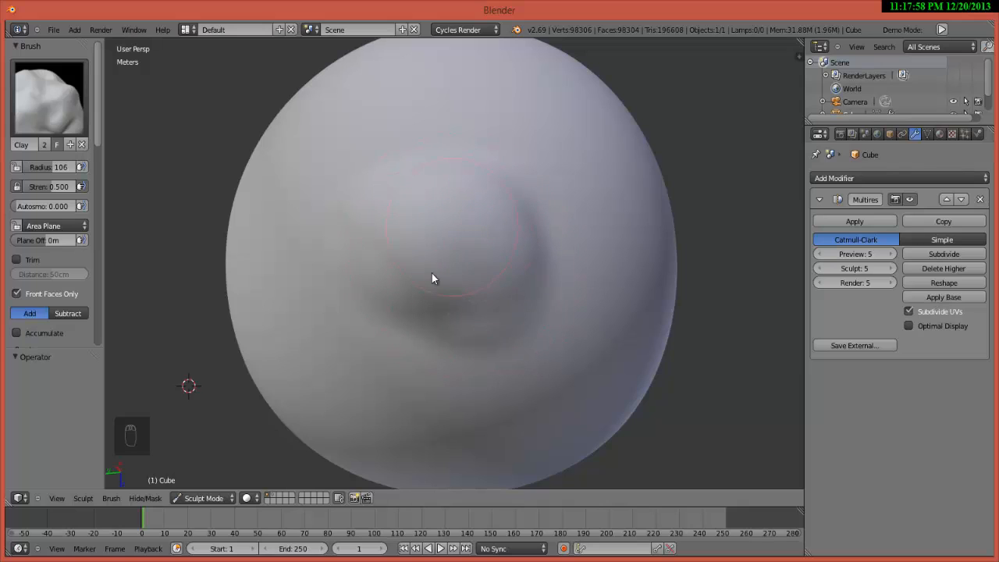
drag(514, 285, 388, 259)
mouse_move(426, 319)
mouse_down()
mouse_move(524, 268)
mouse_move(477, 327)
mouse_move(376, 224)
mouse_up()
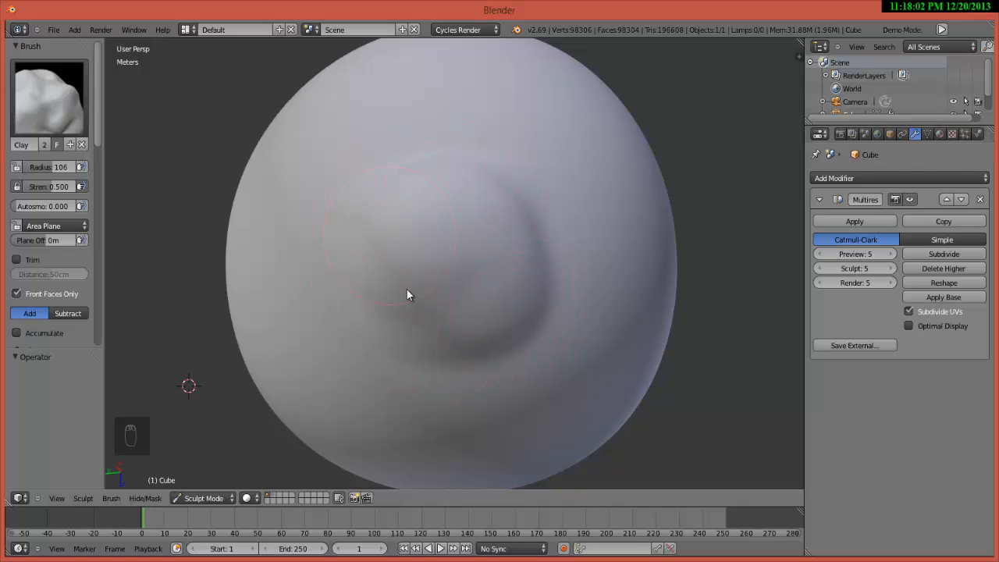
mouse_move(407, 292)
mouse_down()
mouse_move(487, 340)
mouse_move(368, 209)
mouse_up()
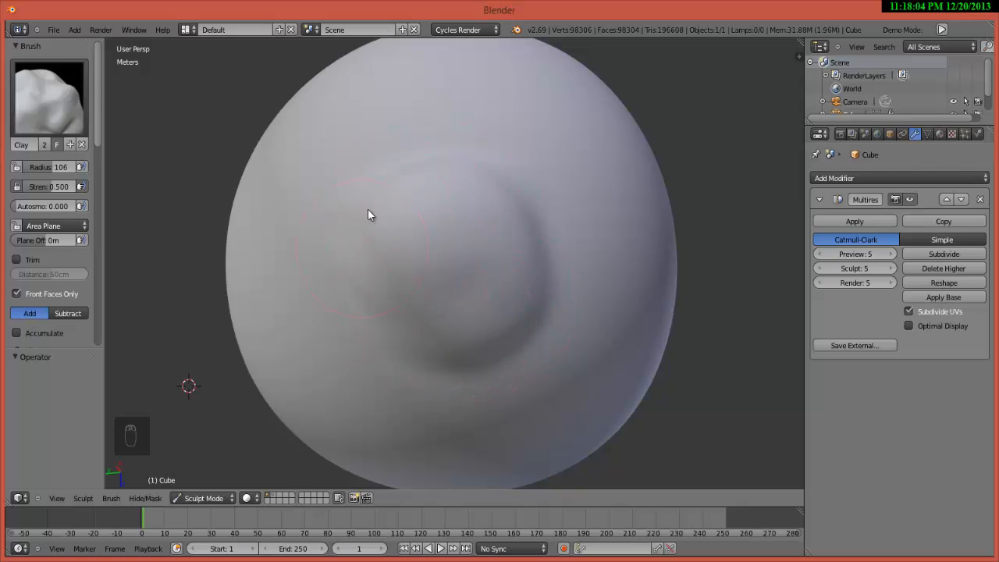
mouse_move(459, 197)
mouse_down()
mouse_move(406, 314)
mouse_move(475, 225)
mouse_move(403, 304)
mouse_up()
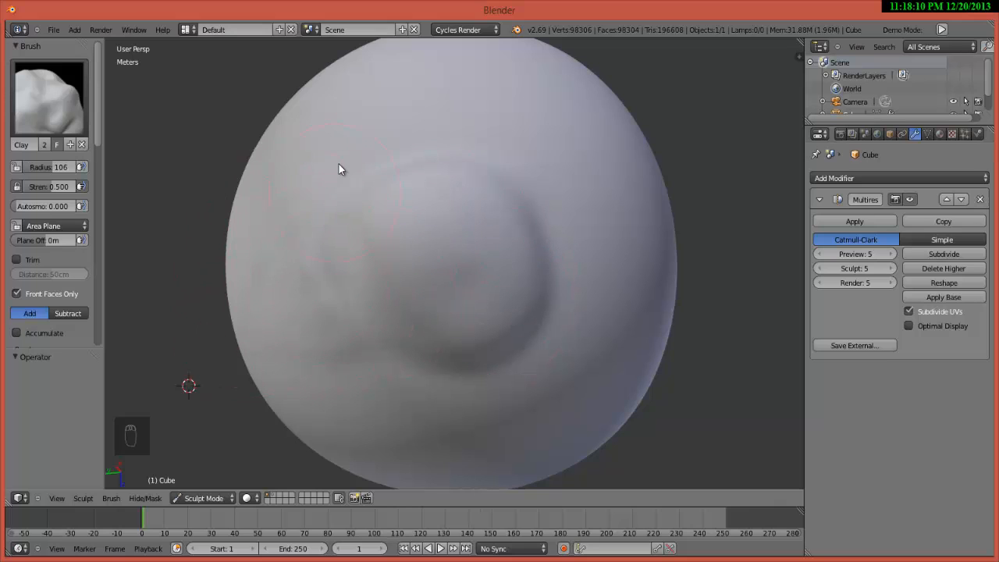
Step: Undo the Clay mound strokes back to the smooth sphere and switch to the Clay Strips brush
key(ctrl+z)
key(ctrl+z)
key(ctrl+z)
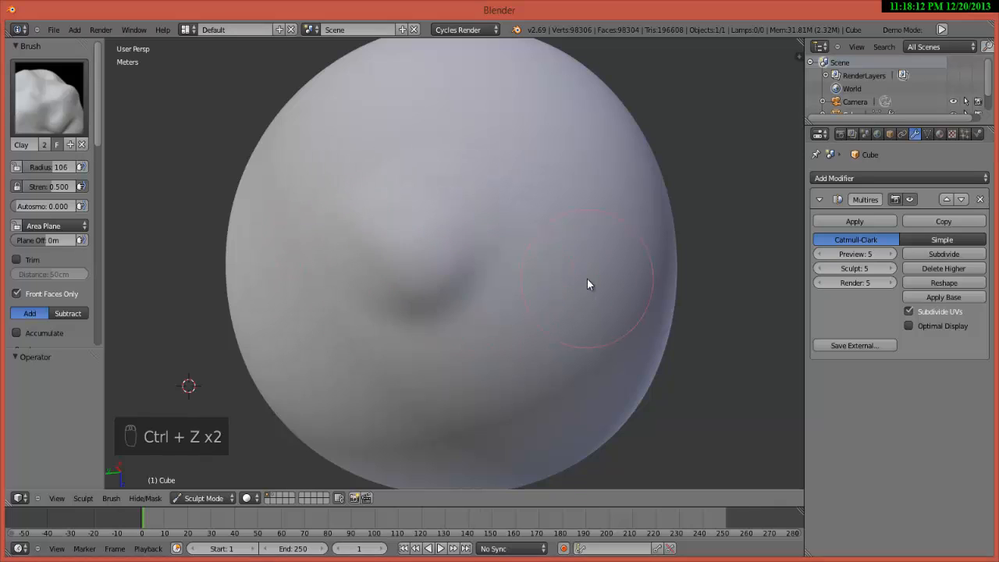
click(49, 100)
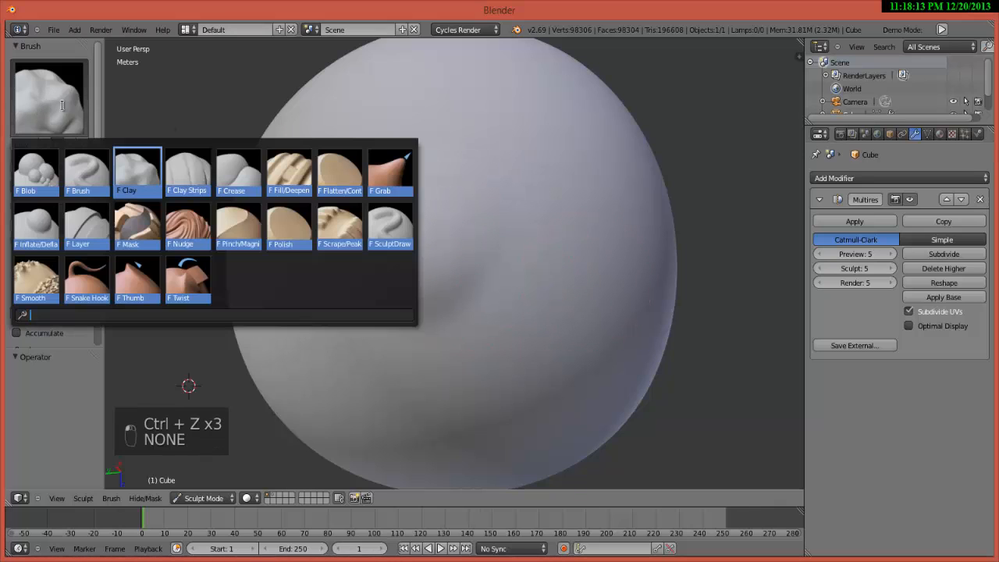
click(189, 172)
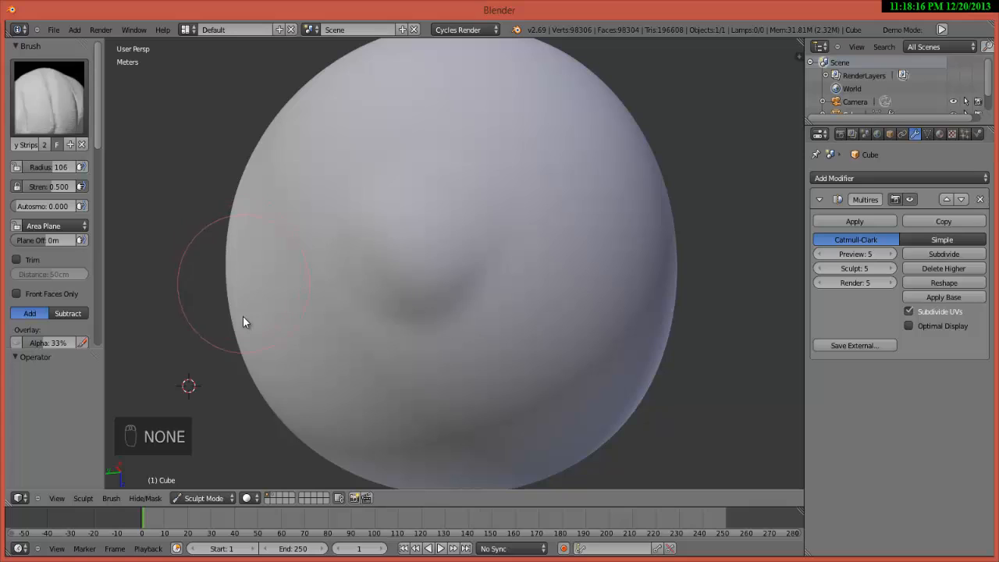
key(ctrl+z)
key(ctrl+z)
key(ctrl+z)
key(ctrl+z)
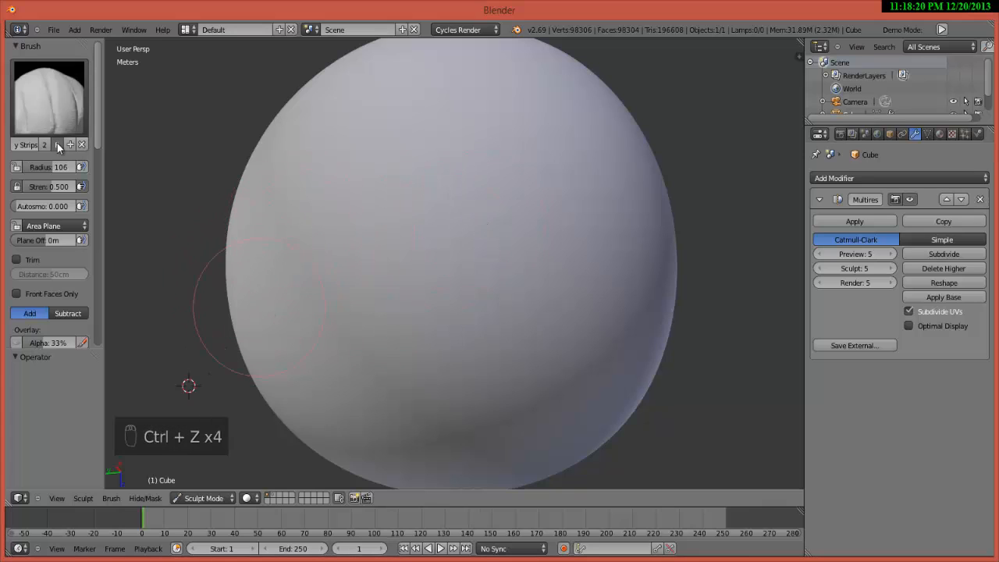
Step: Sculpt a wide arched Clay Strips band across the sphere's front, overlap it with a crossing strip, and undo both
mouse_move(284, 340)
mouse_down()
mouse_move(289, 346)
mouse_move(260, 346)
mouse_move(267, 308)
mouse_move(307, 271)
mouse_move(362, 229)
mouse_move(419, 222)
mouse_move(533, 252)
mouse_move(598, 300)
mouse_move(591, 308)
mouse_up()
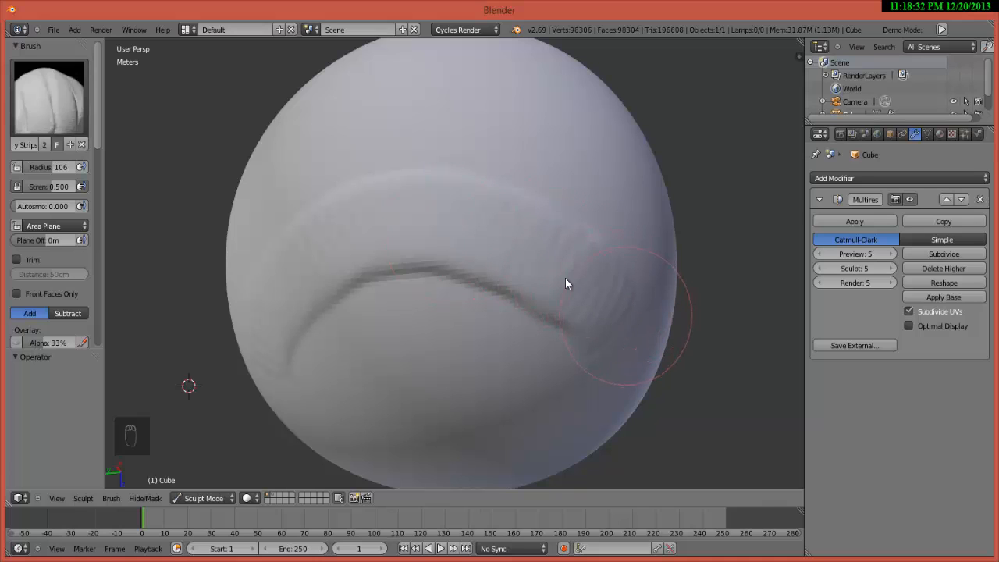
mouse_move(357, 415)
mouse_down()
mouse_move(415, 221)
mouse_move(526, 196)
mouse_move(536, 227)
mouse_up()
key(ctrl+z)
key(ctrl+z)
key(ctrl+z)
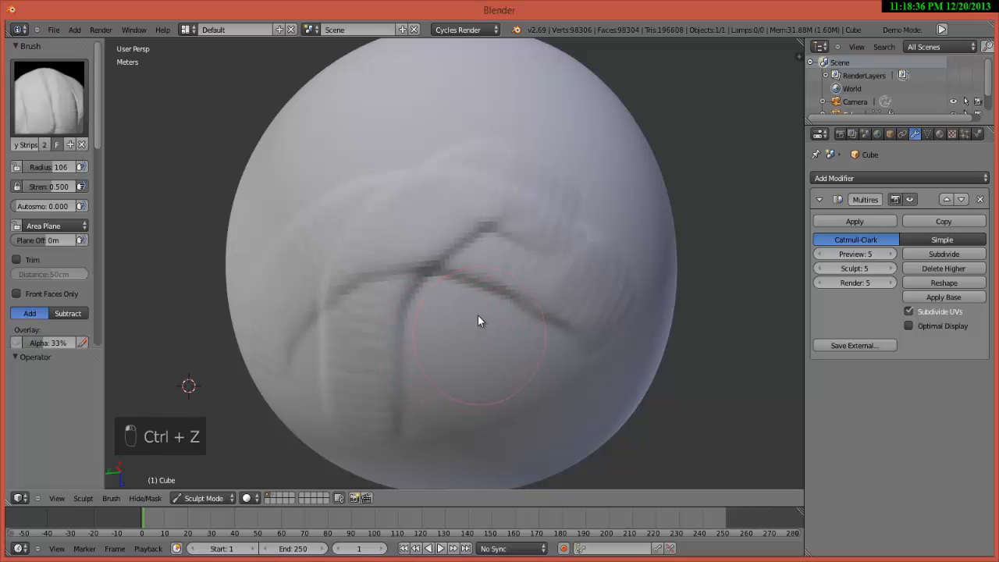
Step: Switch to the Crease brush and reduce its radius to 41
click(49, 97)
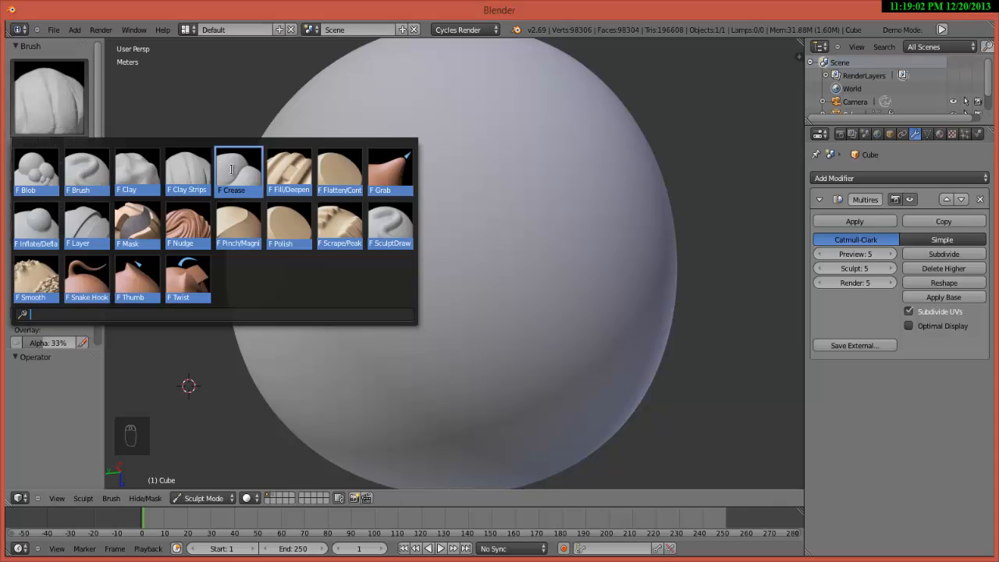
click(232, 169)
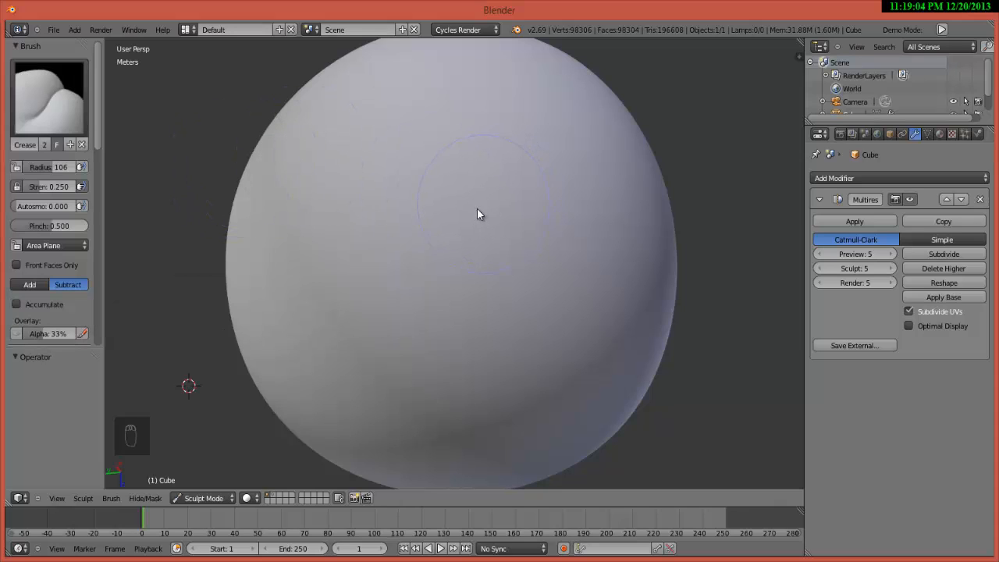
key(f)
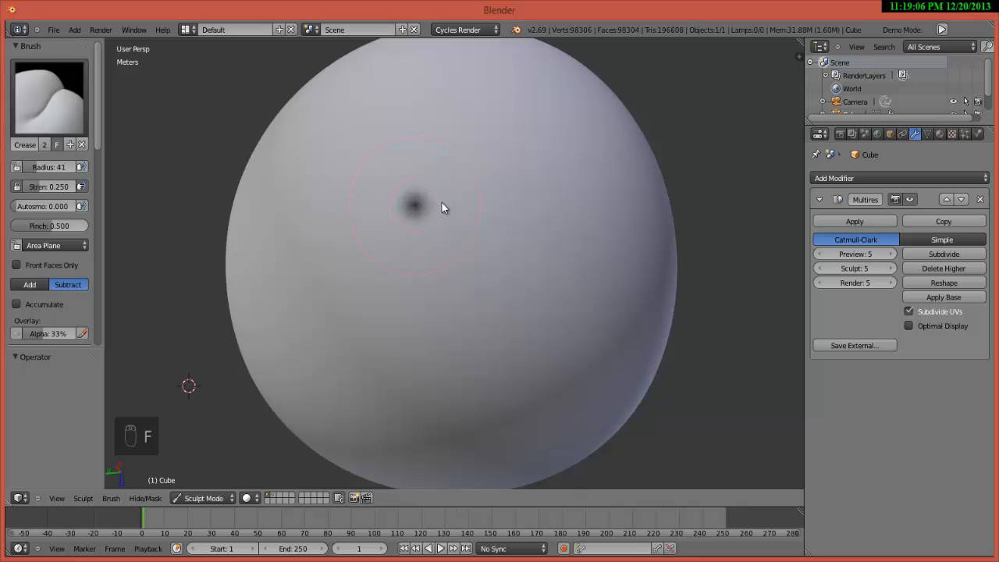
click(442, 203)
Step: Set the Crease brush radius to 45
mouse_move(405, 200)
middle_down()
mouse_move(367, 200)
mouse_move(385, 152)
mouse_move(369, 186)
mouse_move(403, 229)
mouse_move(468, 156)
mouse_move(450, 205)
mouse_move(486, 174)
mouse_move(466, 245)
mouse_move(431, 267)
mouse_move(424, 252)
middle_up()
scroll(468, 155, down, 2)
scroll(460, 234, up, 3)
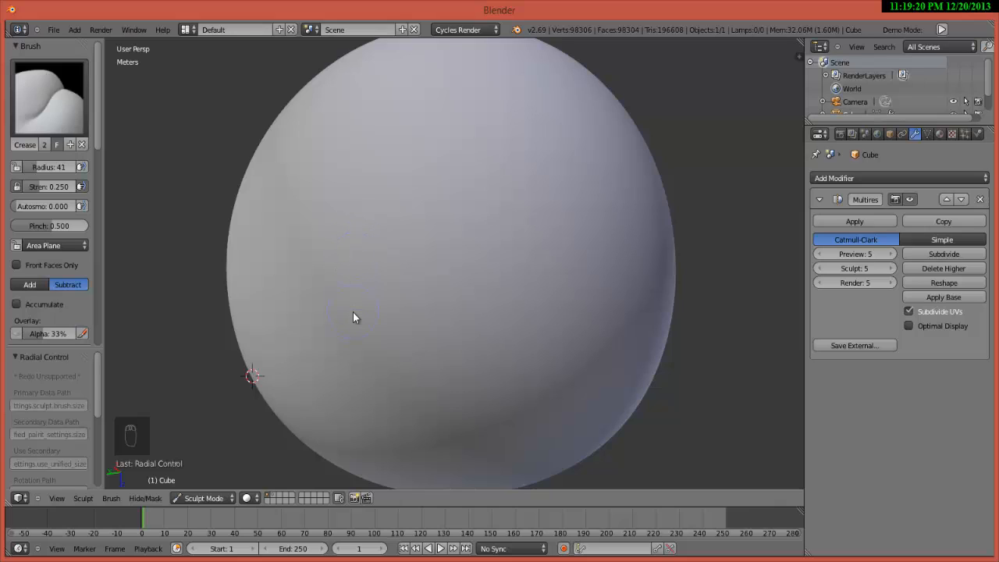
scroll(364, 311, down, 3)
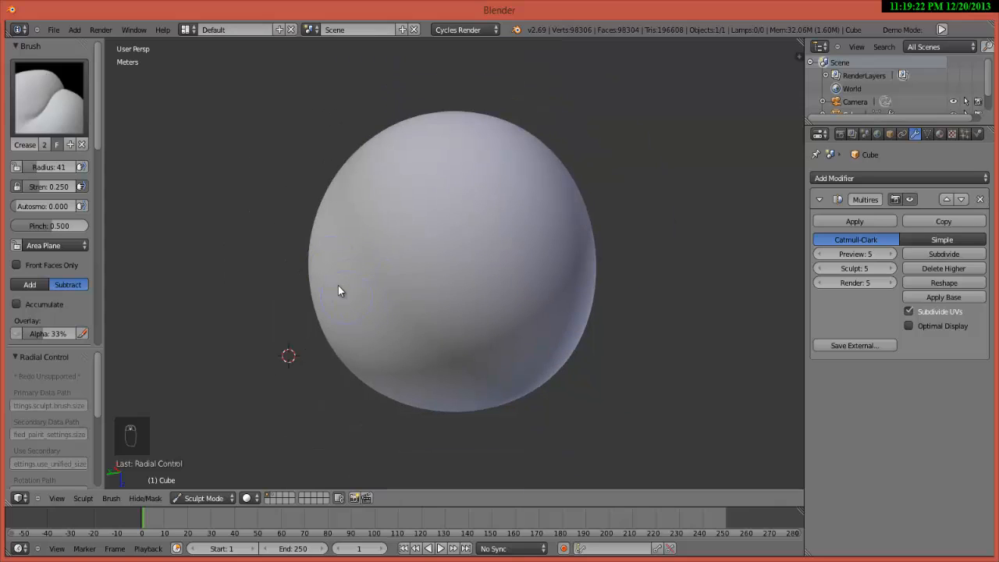
scroll(374, 281, up, 5)
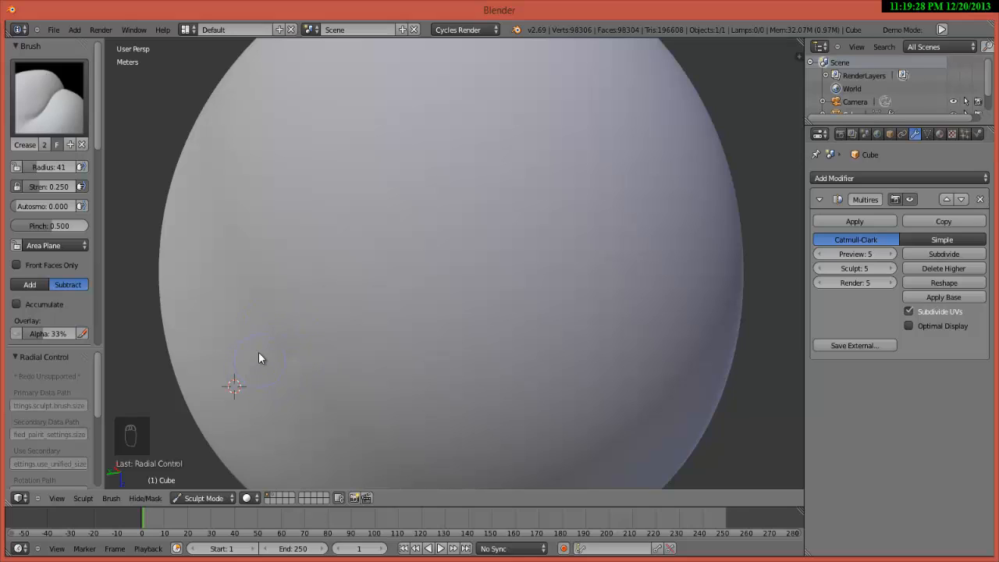
key(f)
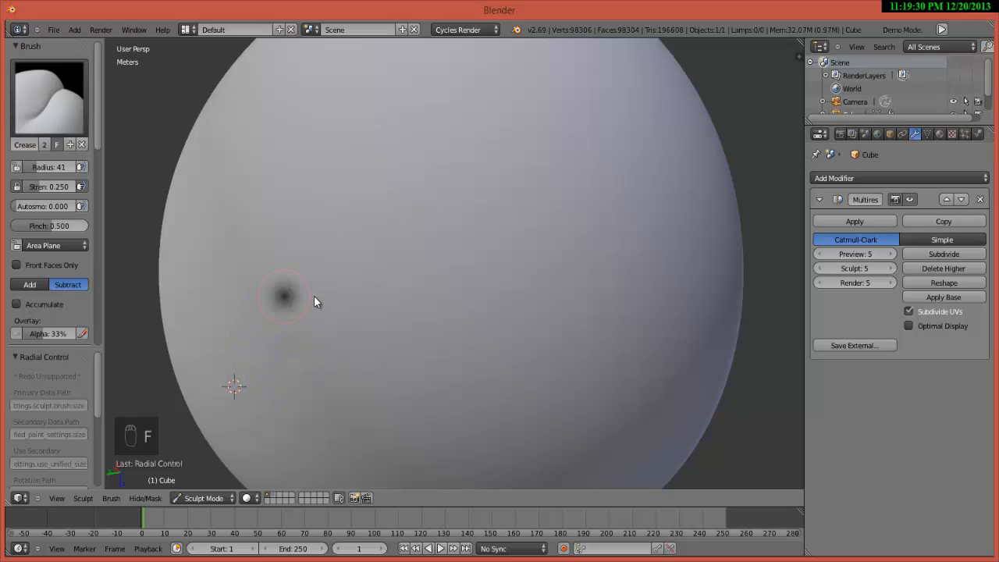
click(314, 295)
key(f)
click(383, 289)
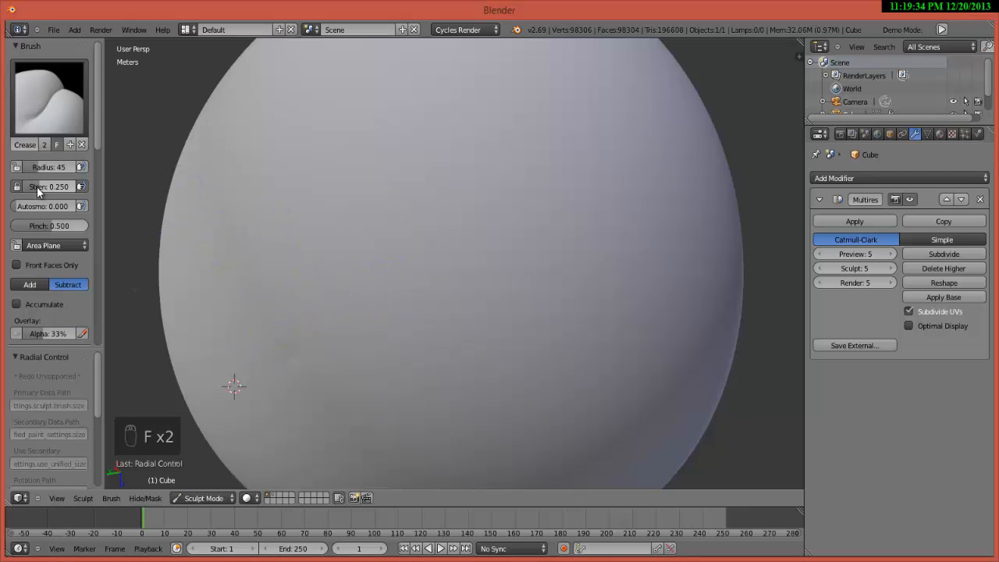
Step: Try a Crease stroke across the sphere at a strength of 0.765, and undo it
drag(36, 187, 48, 189)
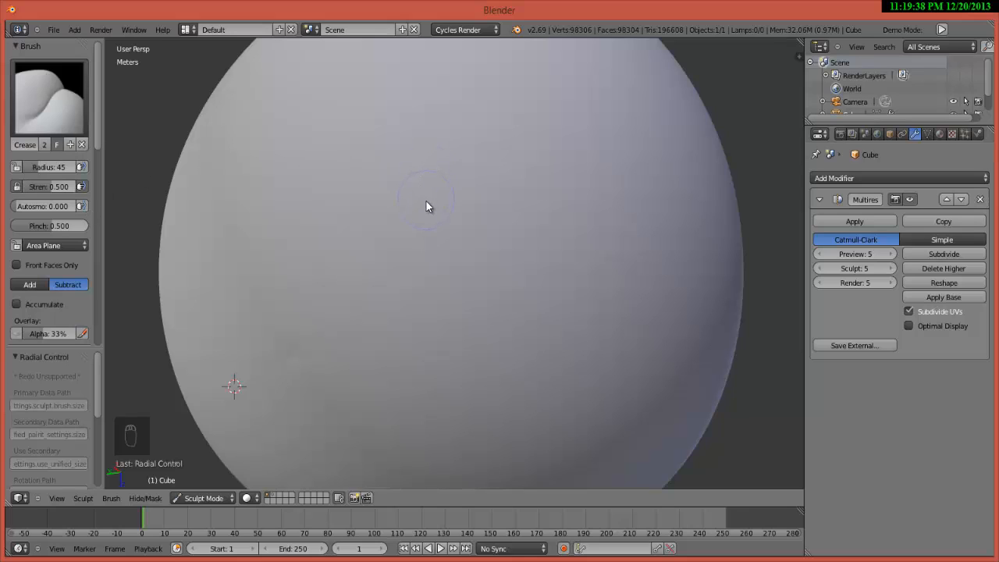
key(shift+f)
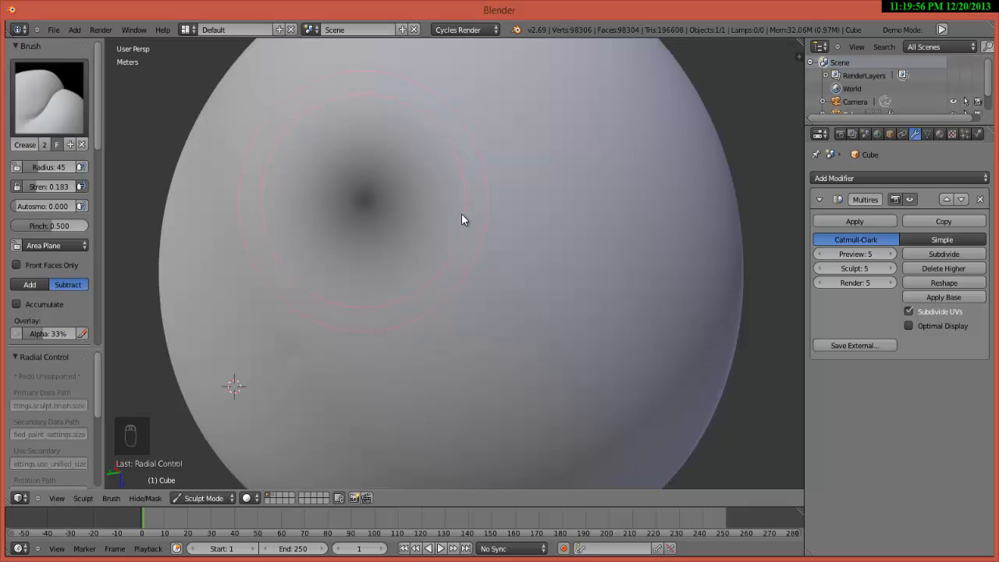
click(393, 200)
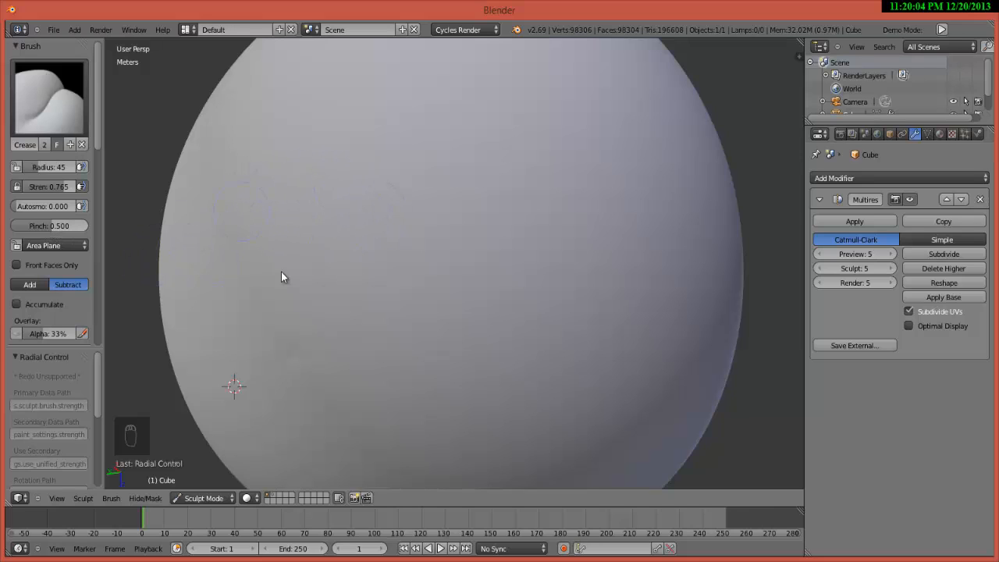
mouse_move(294, 278)
mouse_down()
mouse_move(395, 187)
mouse_move(484, 205)
mouse_move(537, 233)
mouse_up()
key(ctrl+z)
Step: Set the Crease brush strength to 0.5
scroll(414, 196, down, 5)
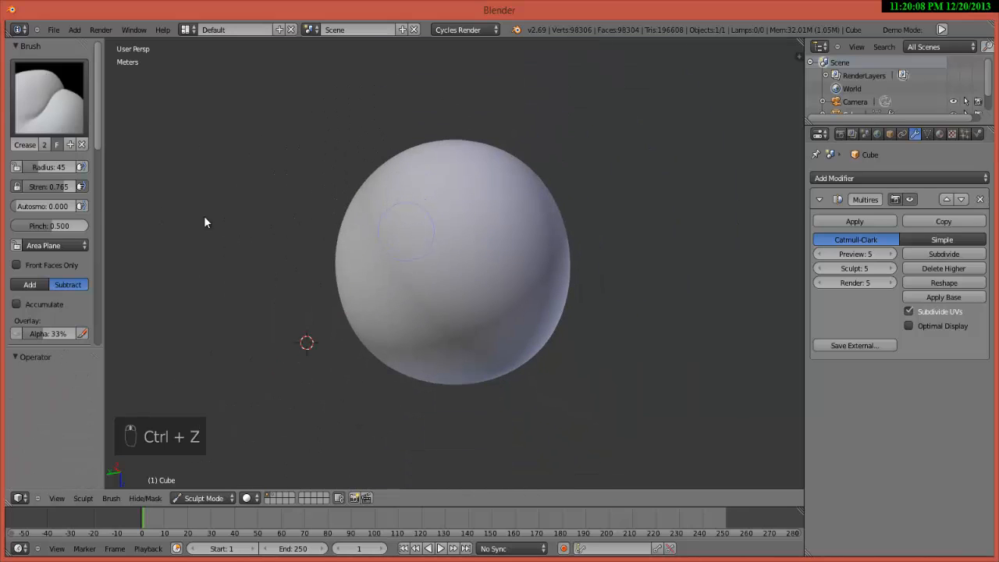
drag(64, 190, 54, 187)
click(56, 186)
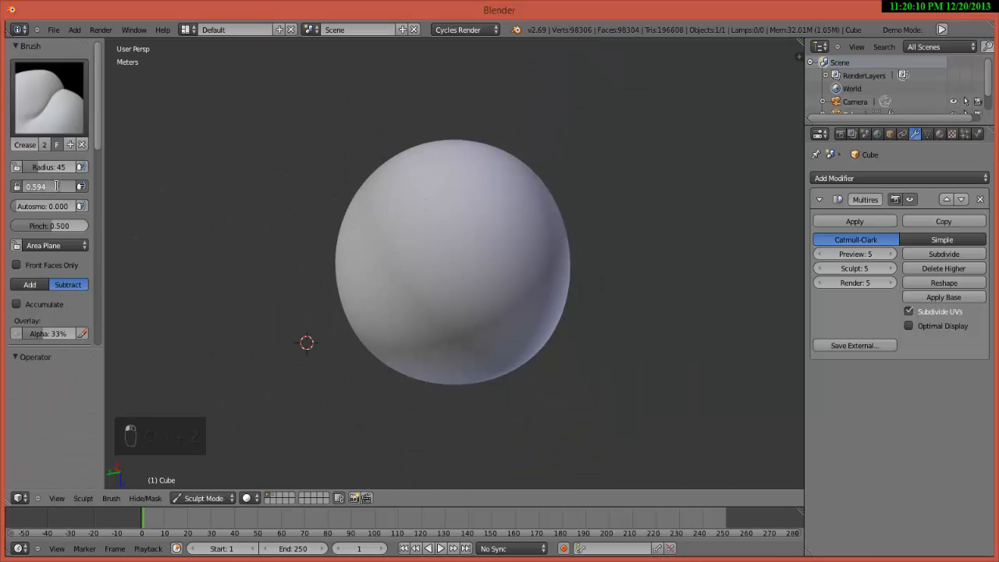
text(5)
key(Return)
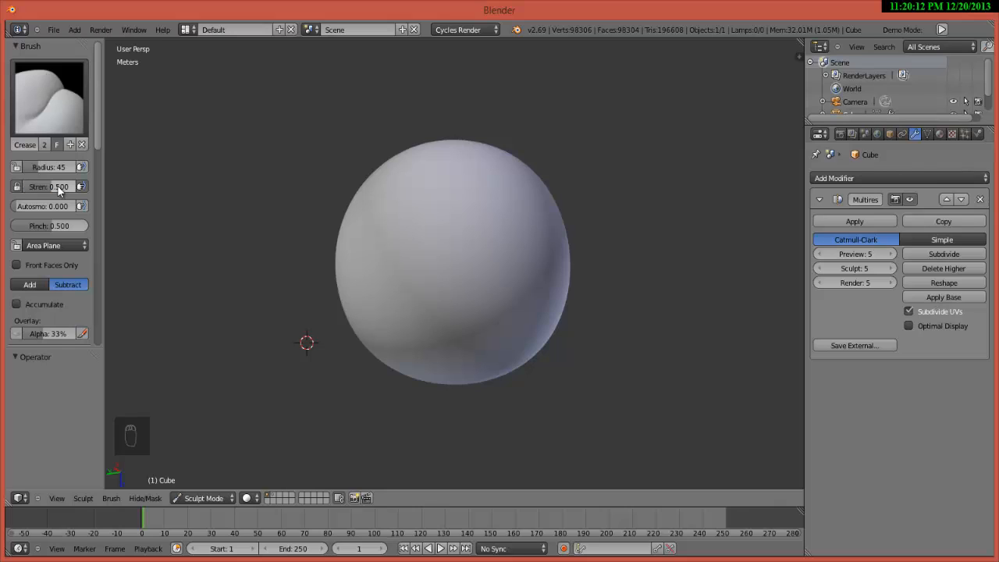
Step: Sculpt a curved crease down the sphere's front and deepen it with repeated strokes along the same groove
drag(486, 181, 444, 232)
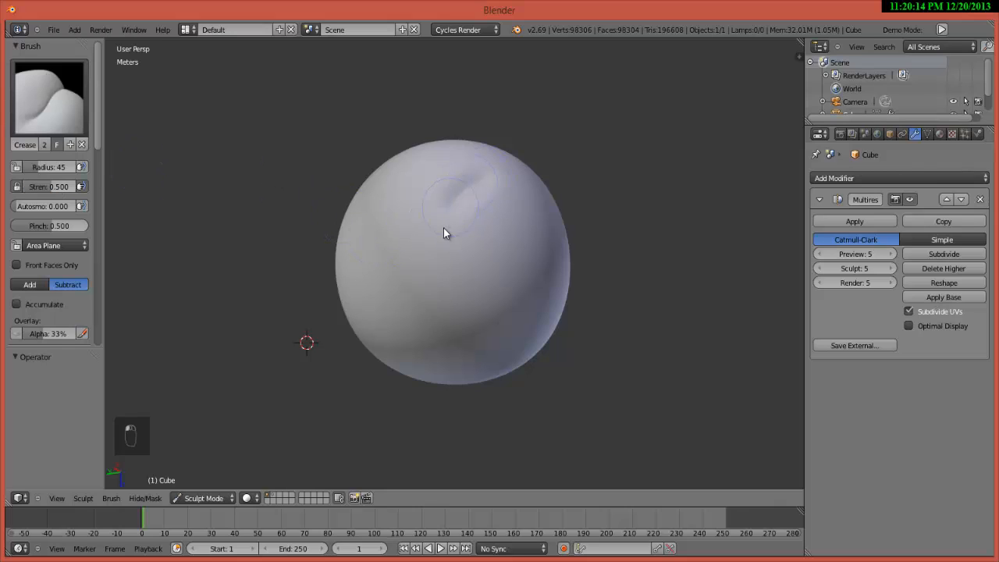
drag(444, 282, 462, 306)
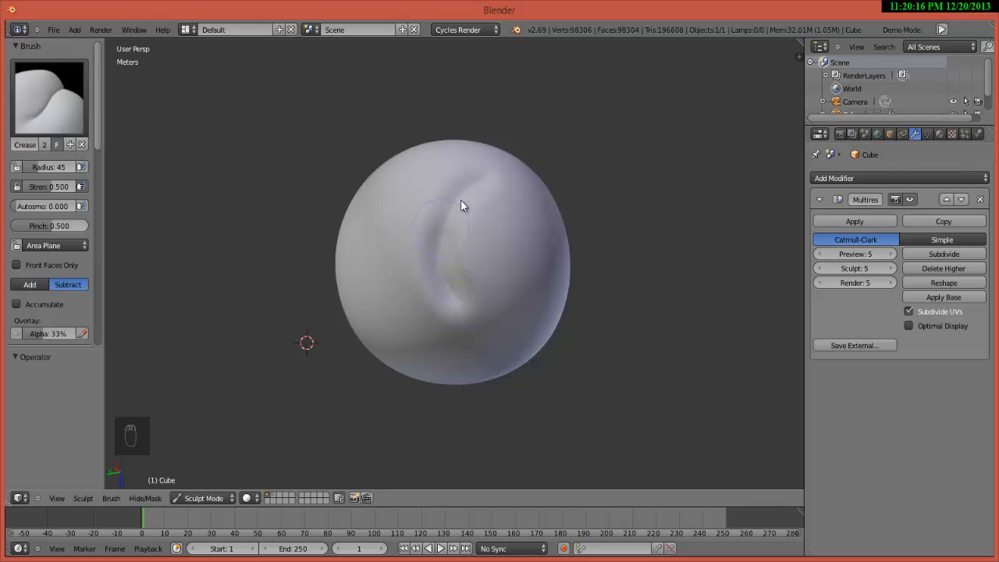
scroll(494, 218, up, 3)
middle_drag(473, 278, 531, 328)
middle_drag(473, 301, 428, 290)
scroll(434, 286, up, 2)
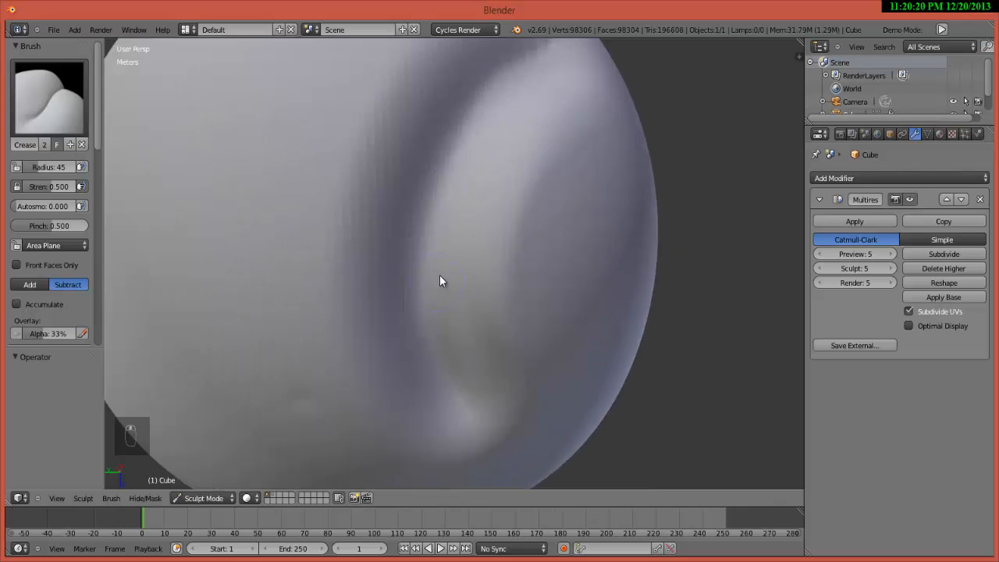
mouse_move(532, 67)
mouse_down()
mouse_move(475, 107)
mouse_move(437, 174)
mouse_move(441, 296)
mouse_move(484, 397)
mouse_up()
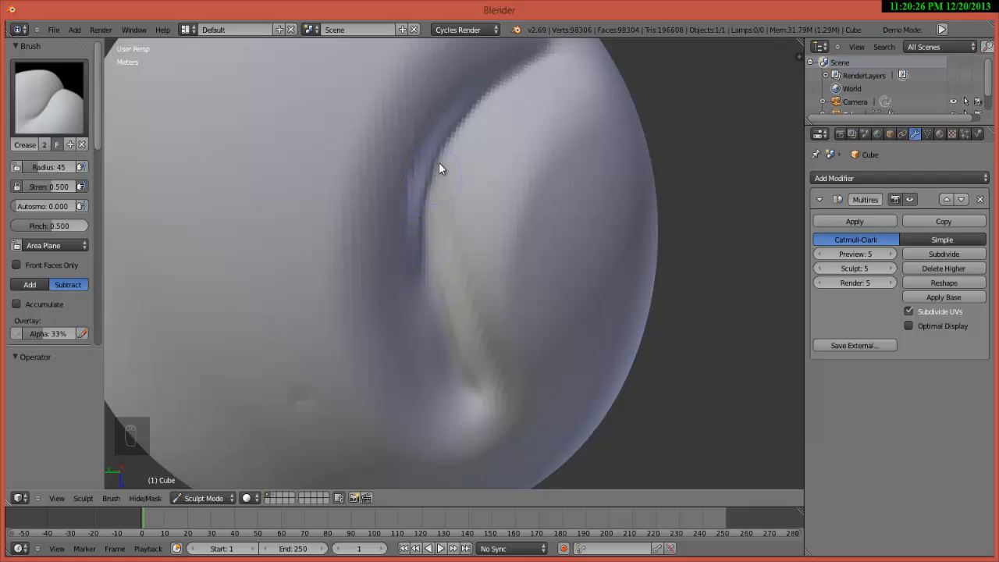
drag(474, 131, 442, 249)
Step: Inspect the groove up close and undo the crease strokes back to the smooth sphere
middle_drag(443, 277, 443, 261)
scroll(443, 267, up, 3)
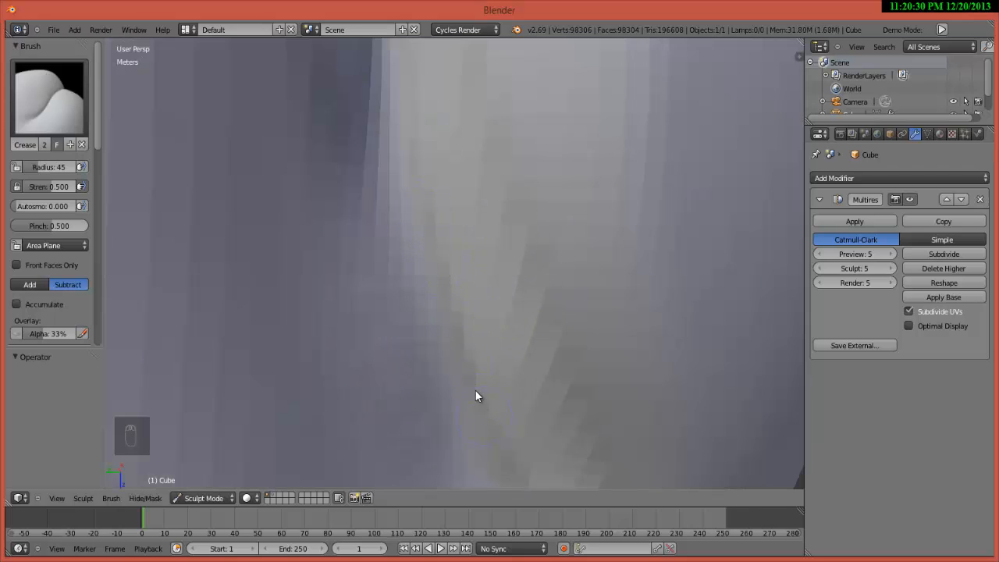
scroll(476, 390, up, 1)
scroll(473, 388, down, 2)
scroll(457, 316, up, 2)
key(ctrl+z)
key(ctrl+z)
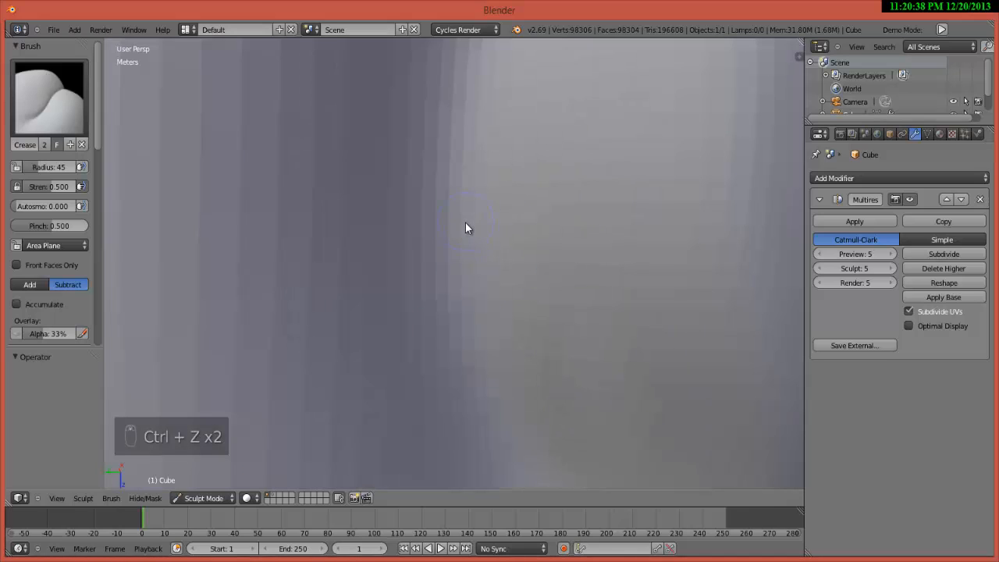
key(ctrl+z)
Step: Set the Crease brush's pinch to 1 and sculpt a short vertical crease on the sphere's front
scroll(447, 214, down, 5)
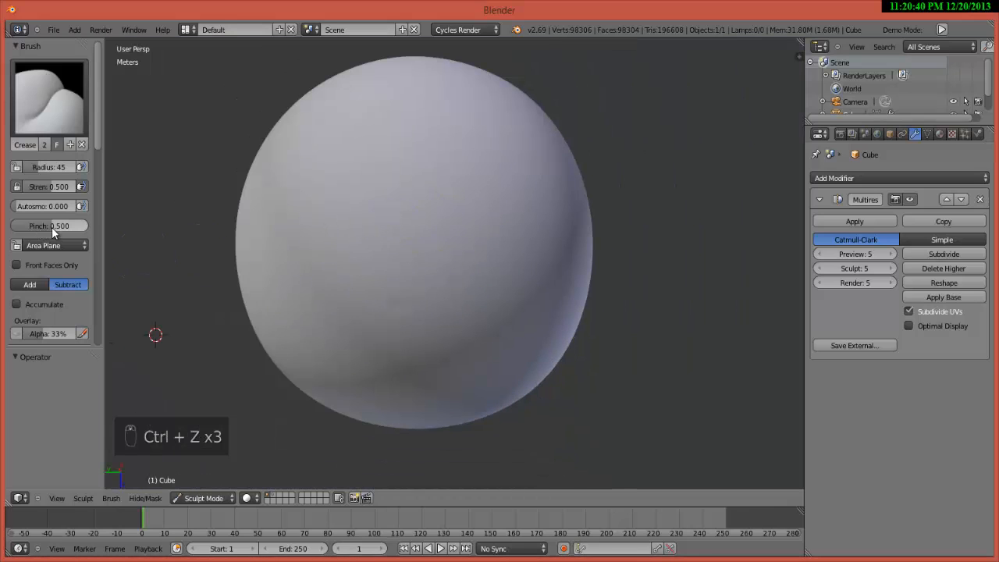
drag(53, 227, 117, 236)
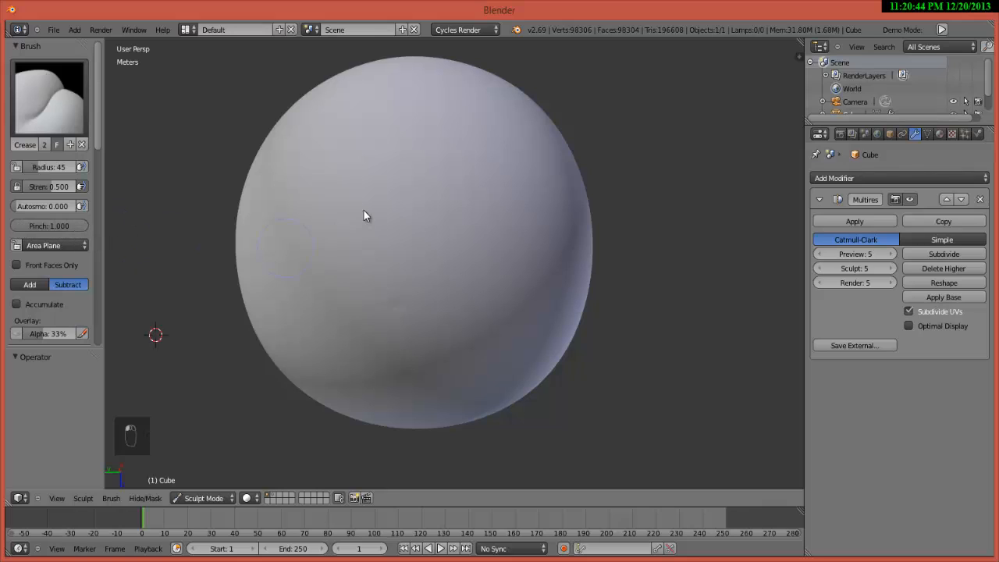
drag(398, 187, 420, 304)
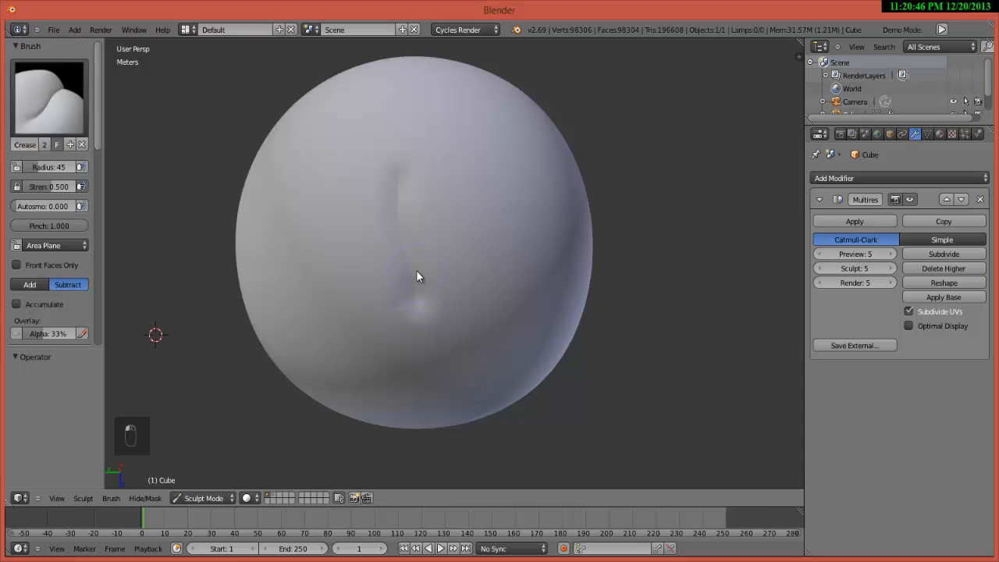
Step: Examine the sharpness of the strongly pinched crease up close and from a distance
scroll(416, 271, up, 8)
scroll(407, 276, down, 8)
scroll(447, 268, up, 8)
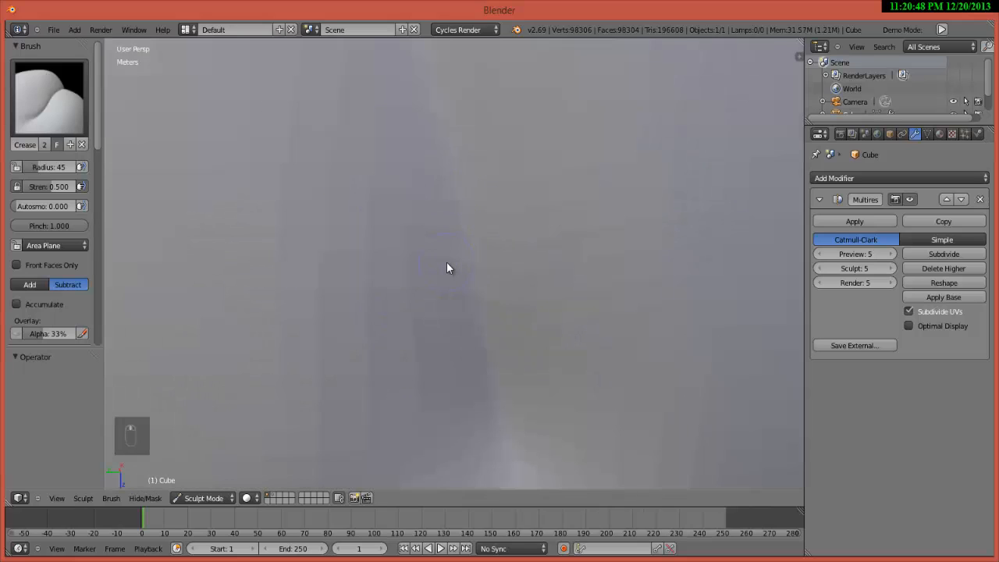
scroll(448, 255, down, 5)
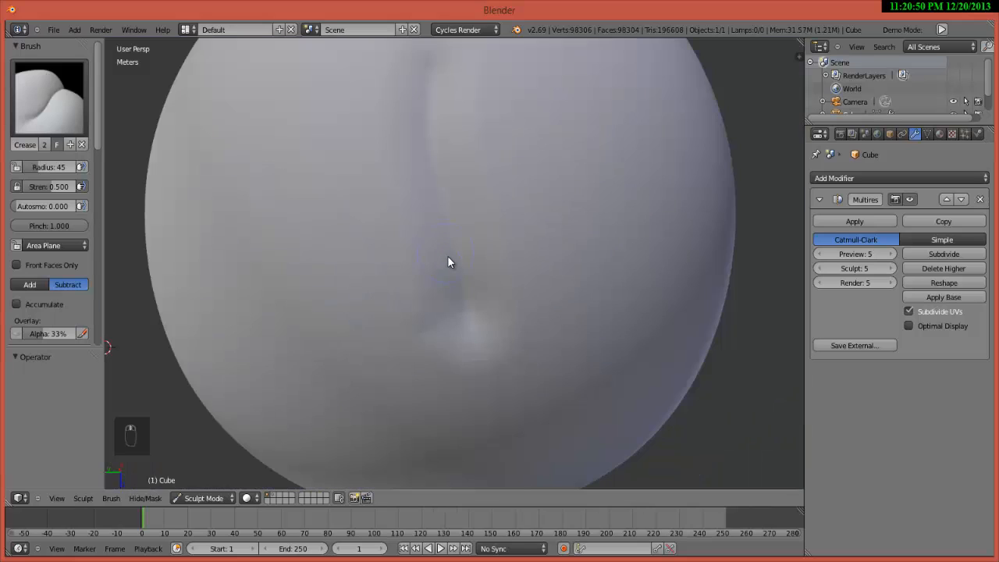
scroll(457, 273, up, 5)
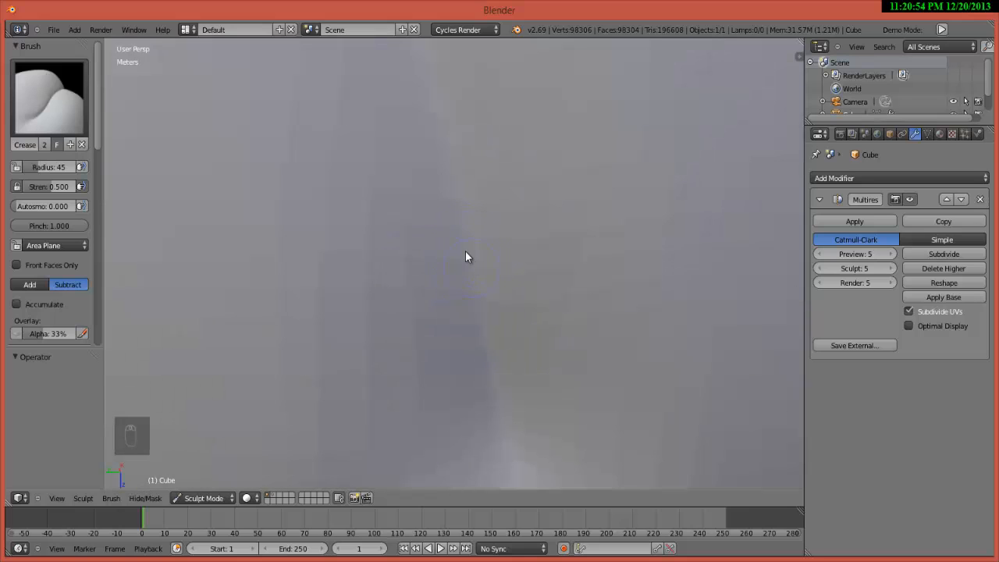
scroll(472, 244, down, 5)
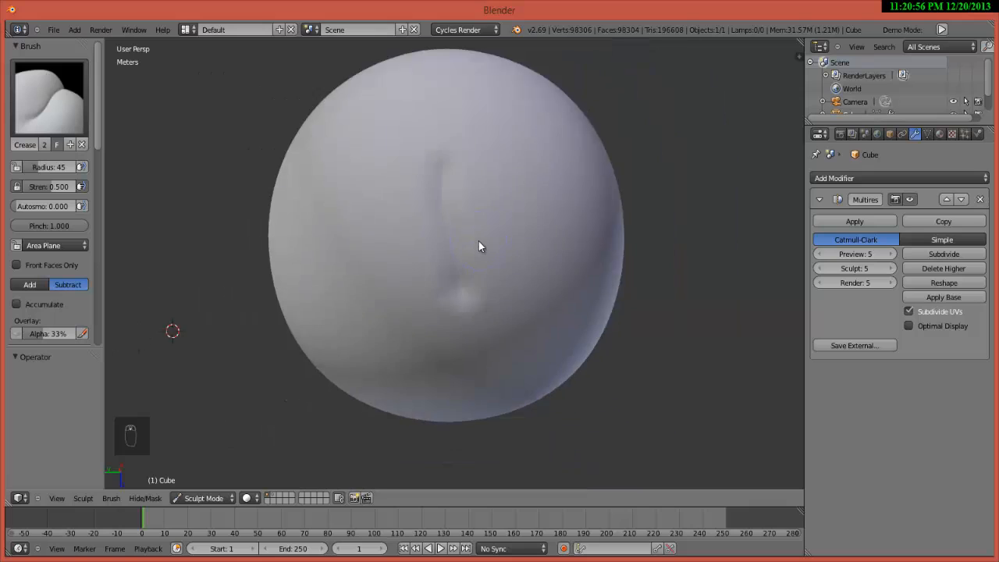
scroll(465, 251, up, 8)
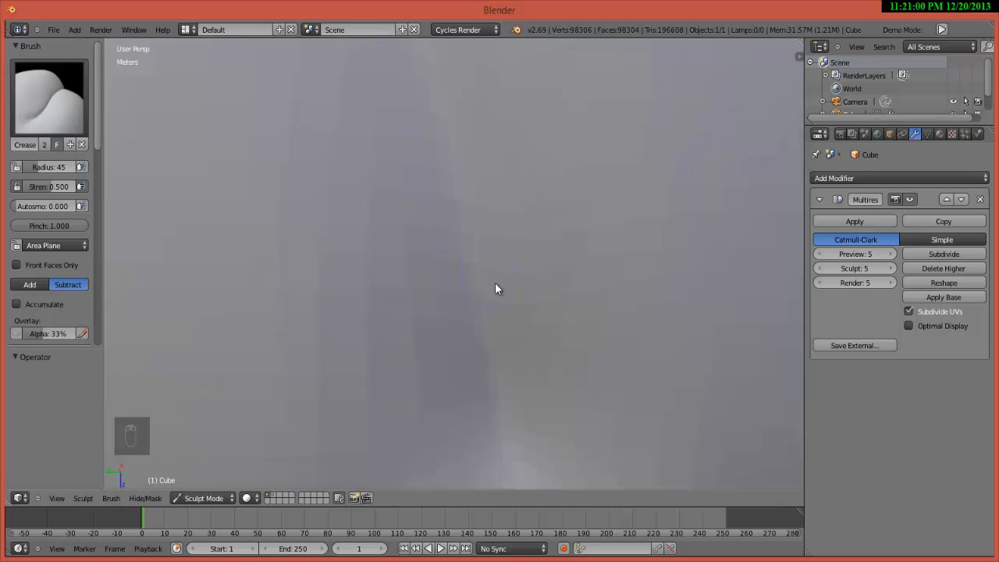
scroll(460, 214, down, 6)
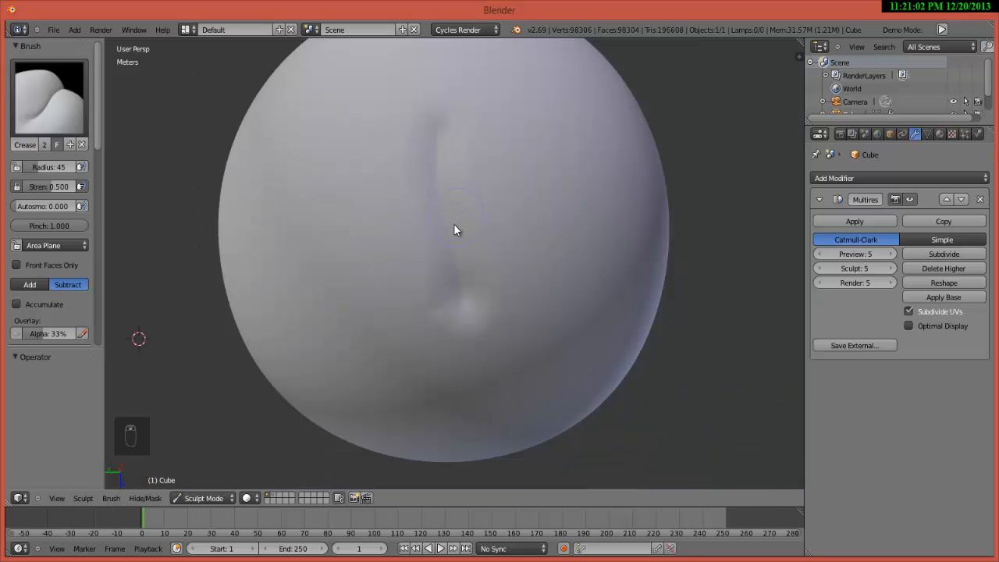
middle_drag(450, 233, 457, 226)
scroll(456, 226, up, 1)
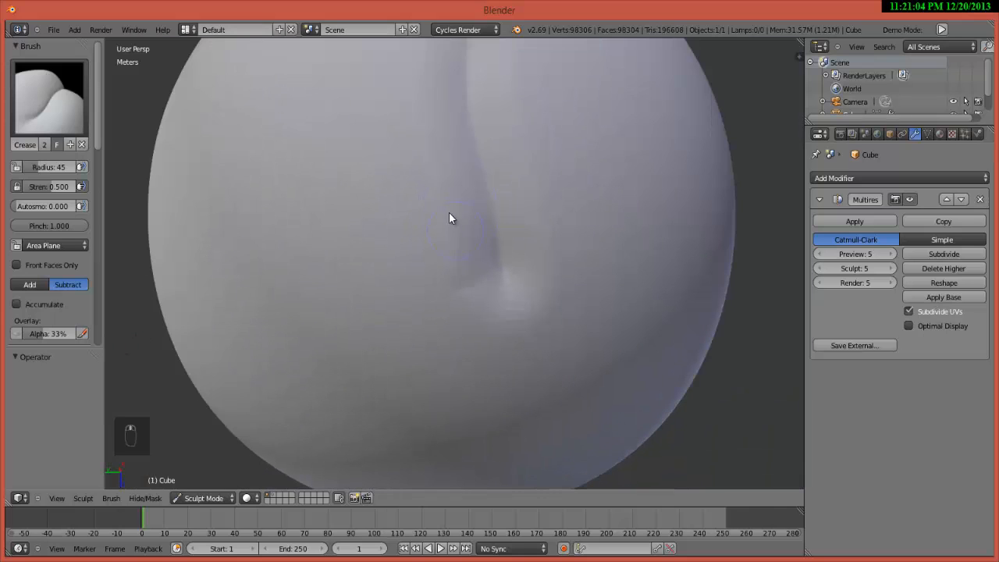
scroll(422, 258, up, 3)
scroll(424, 254, down, 5)
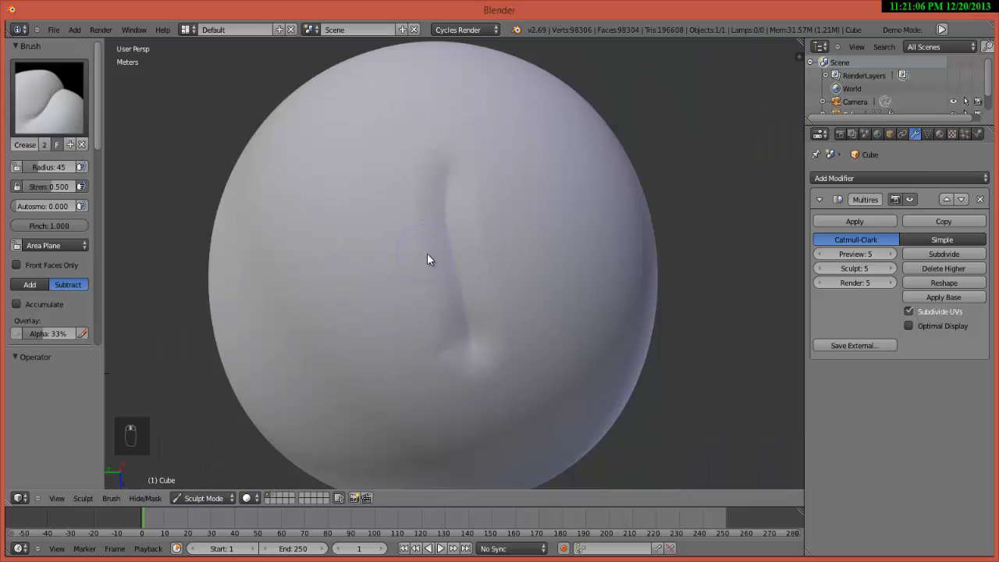
drag(437, 208, 466, 269)
scroll(440, 291, up, 2)
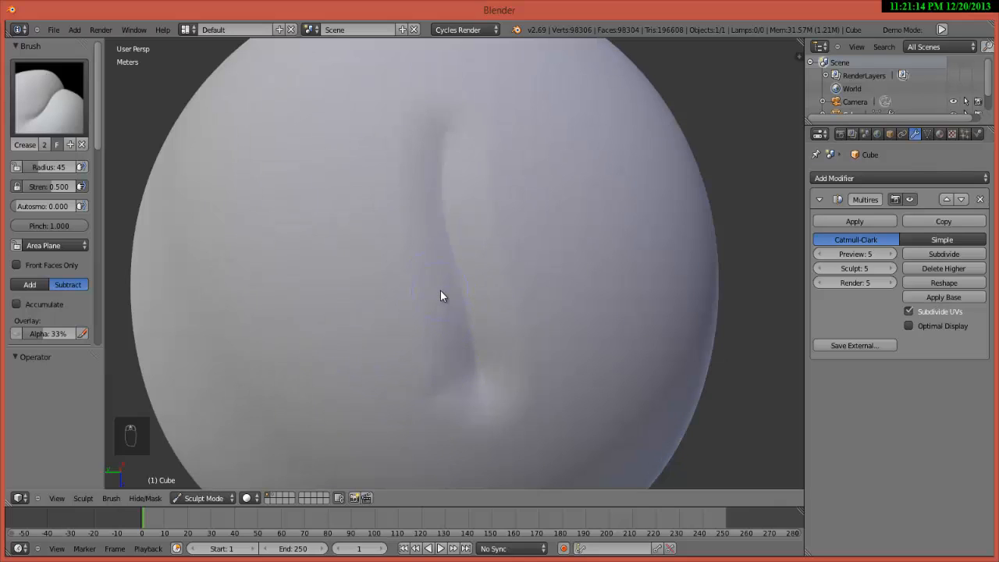
Step: Undo the strongly pinched crease and set the Crease brush's pinch to 0.5
key(ctrl+z)
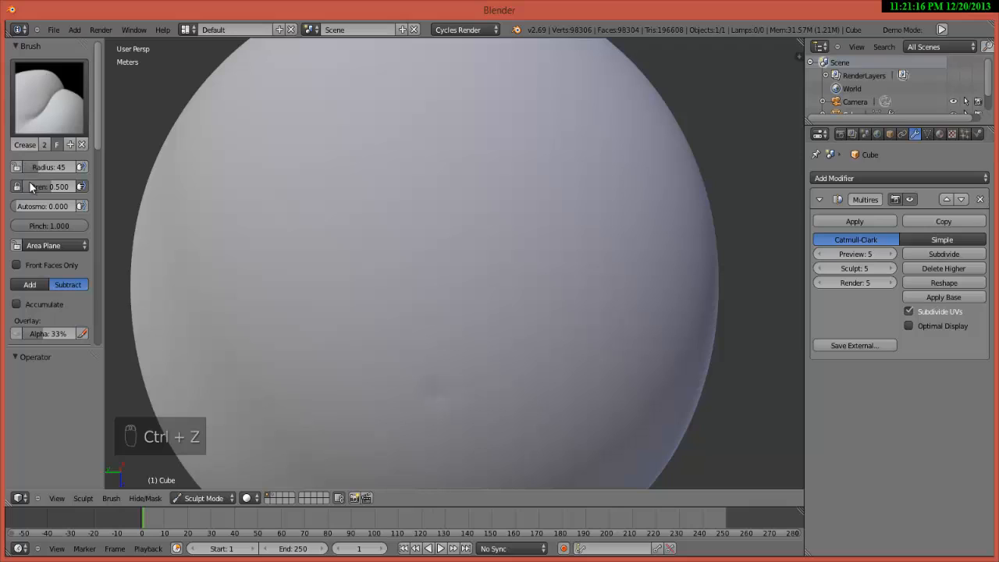
click(69, 228)
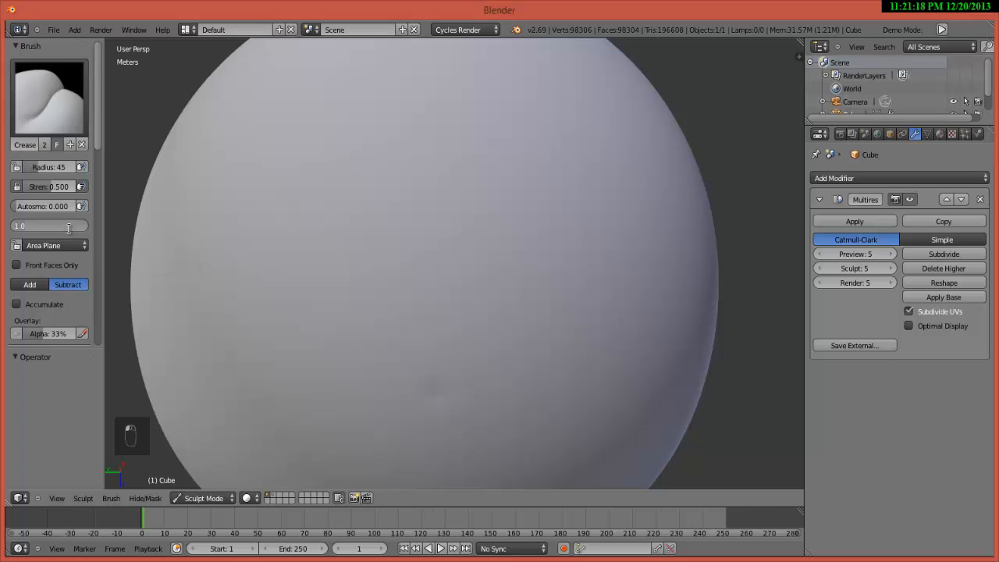
text(0.5)
key(Return)
Step: Sculpt a curved crease down the sphere's front with repeated strokes, and undo the strokes
mouse_move(429, 141)
mouse_down()
mouse_move(393, 184)
mouse_move(380, 243)
mouse_move(410, 371)
mouse_move(365, 287)
mouse_move(383, 195)
mouse_move(436, 145)
mouse_move(385, 231)
mouse_move(399, 341)
mouse_move(418, 378)
mouse_move(381, 241)
mouse_move(422, 173)
mouse_up()
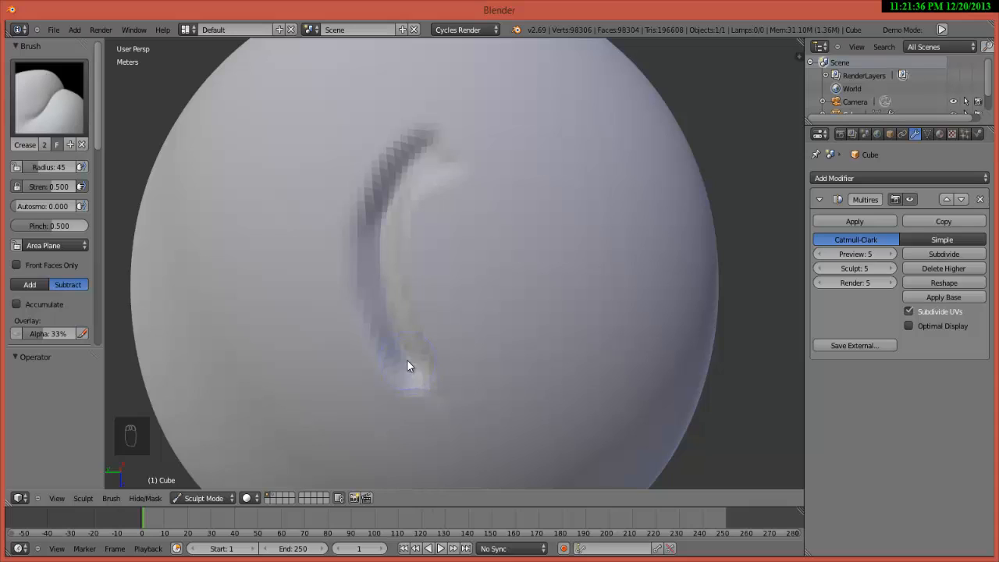
mouse_move(408, 361)
mouse_down()
mouse_move(388, 297)
mouse_move(387, 229)
mouse_move(429, 173)
mouse_up()
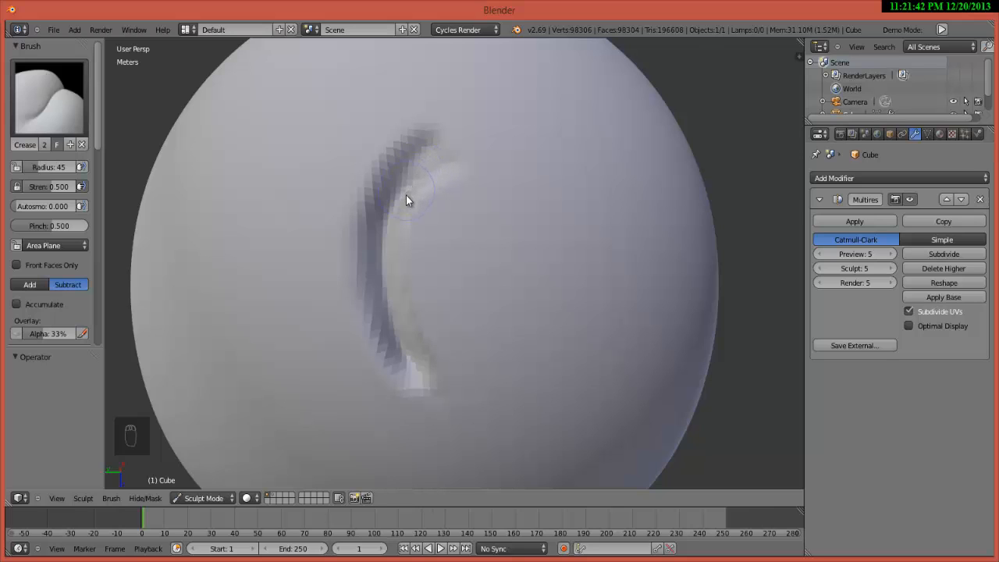
key(ctrl+z)
key(ctrl+z)
key(ctrl+z)
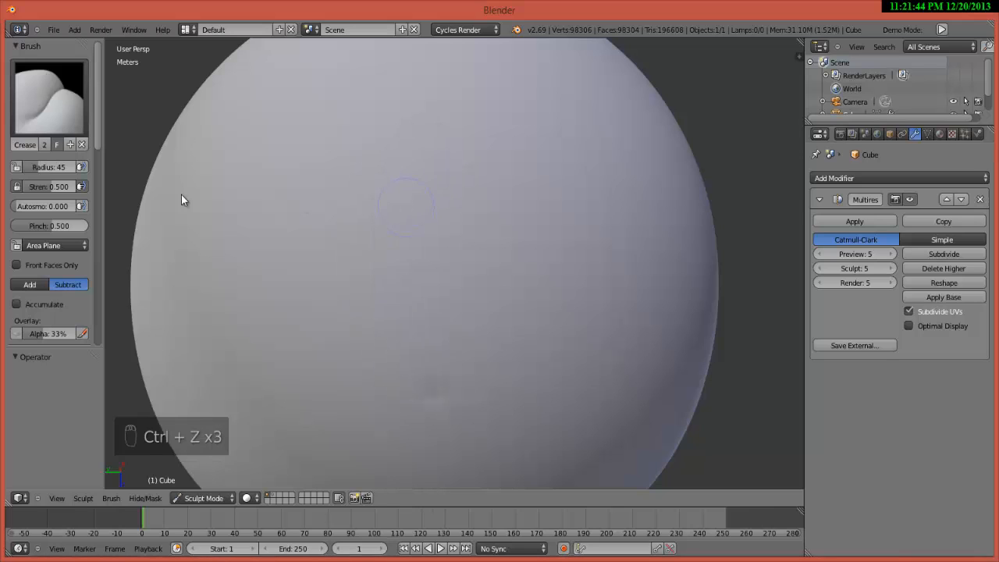
Step: Switch to the Fill/Deepen brush
click(57, 98)
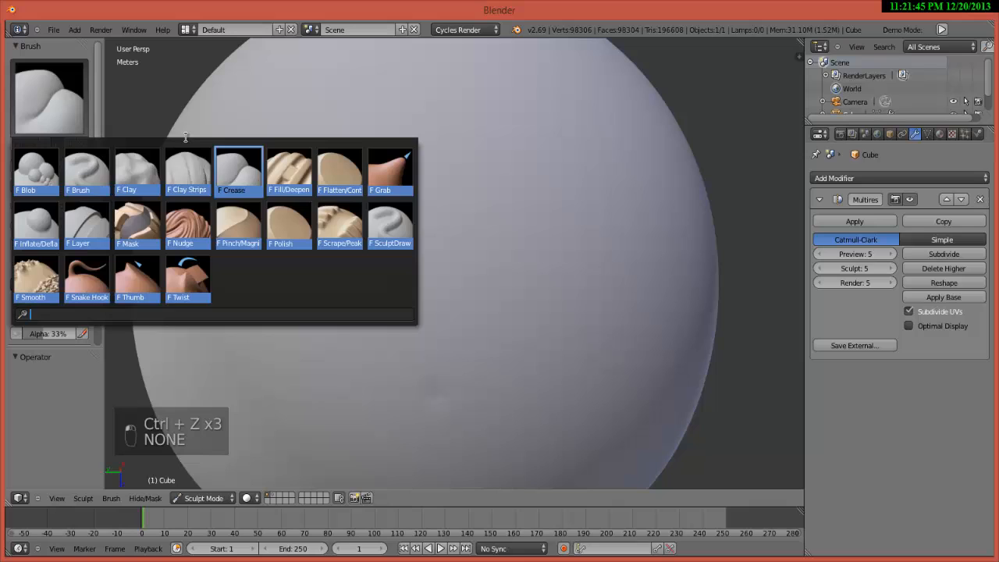
click(280, 166)
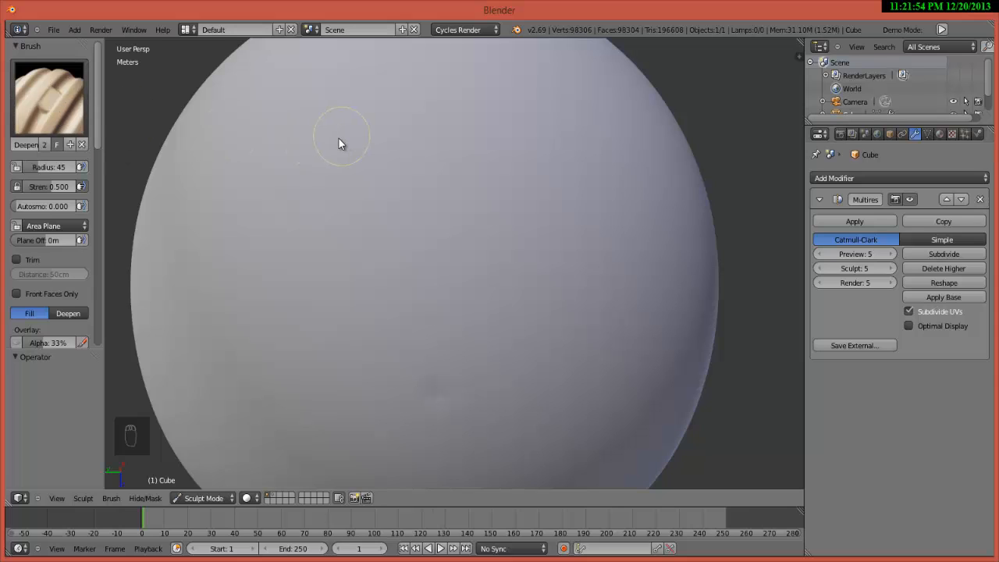
Step: Switch to the standard Brush and try a short Subtract groove on the sphere's front, undoing it
click(54, 115)
key(d)
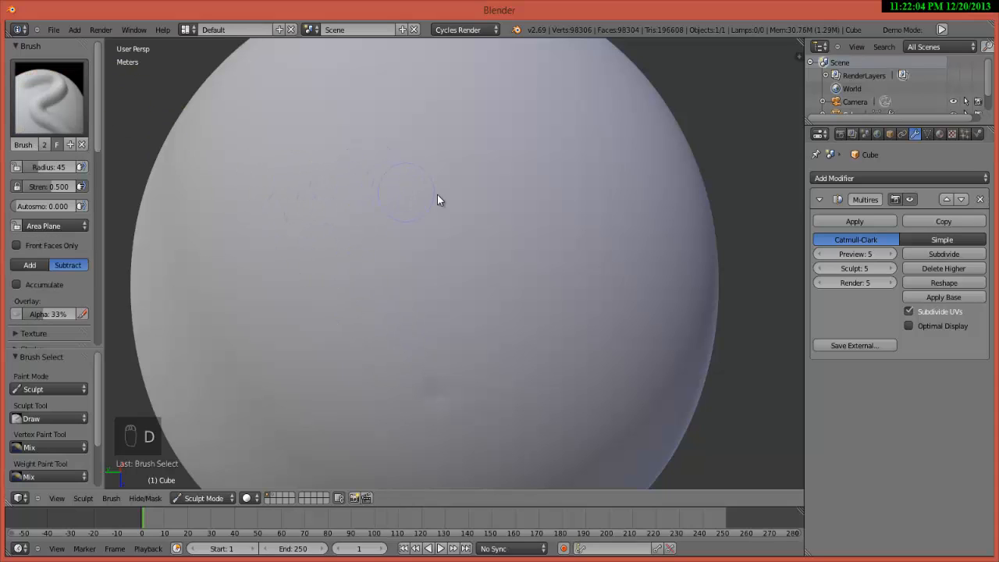
drag(386, 230, 392, 252)
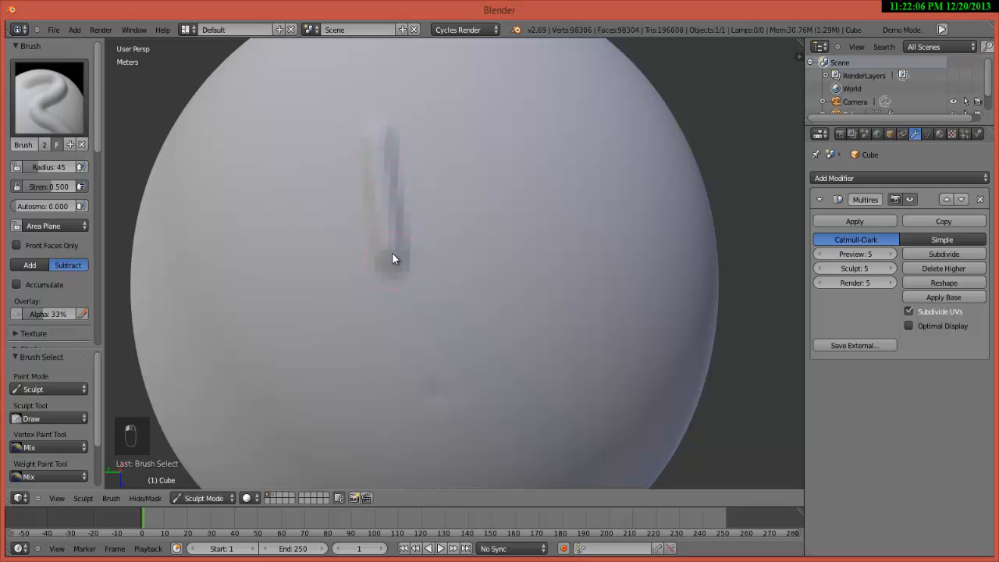
key(ctrl+z)
Step: Set the Brush to Add and sculpt a straight vertical ridge down the sphere's front with repeated strokes
click(26, 265)
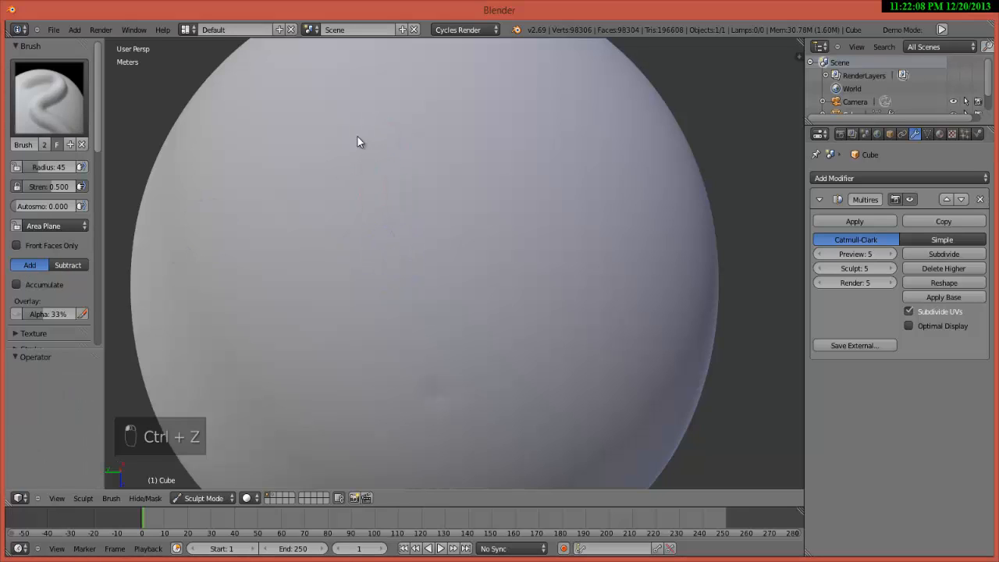
drag(386, 135, 400, 388)
drag(388, 151, 392, 364)
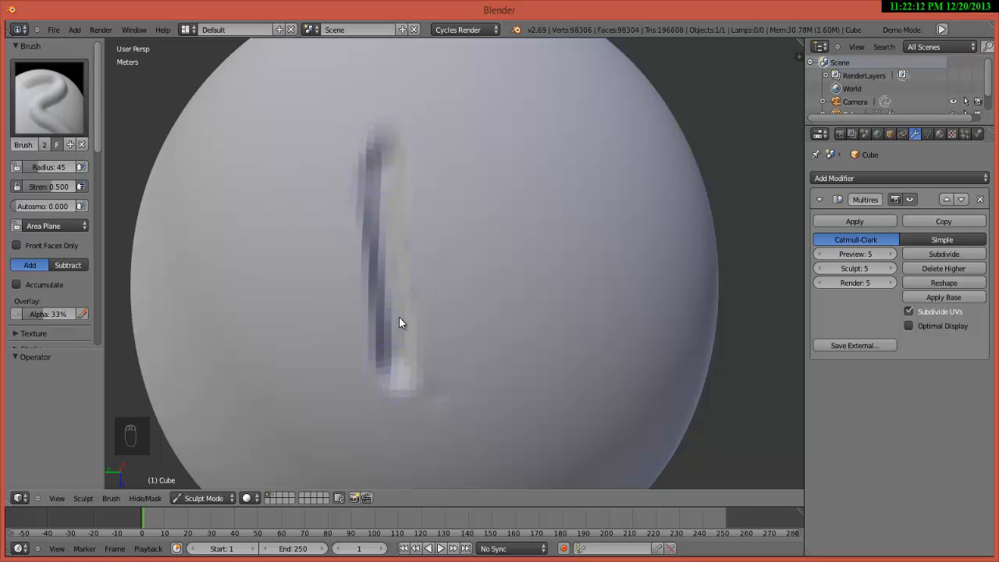
Step: Build up the vertical ridge on the sphere's front with a further Add stroke and switch to the Fill/Deepen brush
mouse_move(380, 318)
mouse_down()
mouse_move(391, 379)
mouse_move(390, 188)
mouse_up()
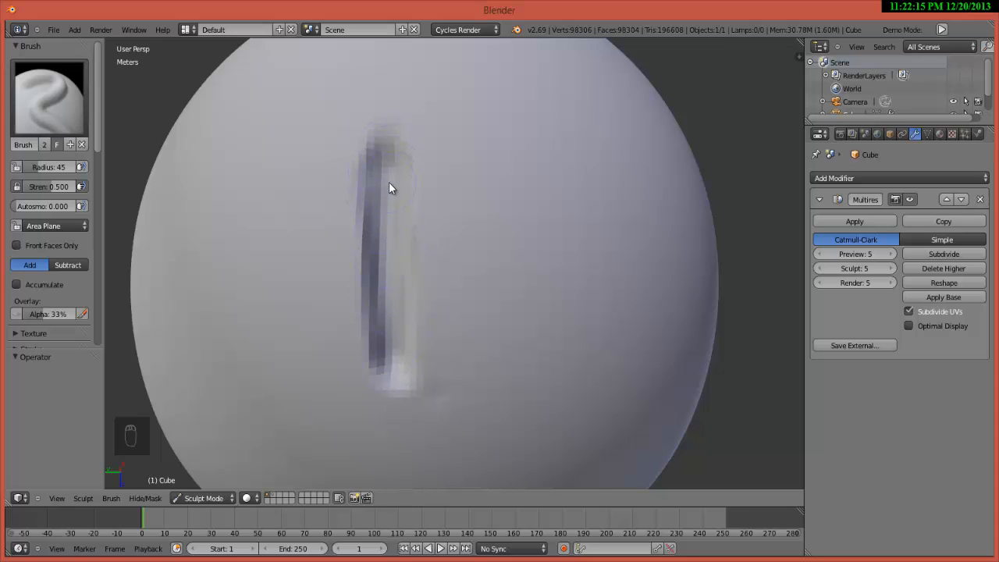
click(48, 98)
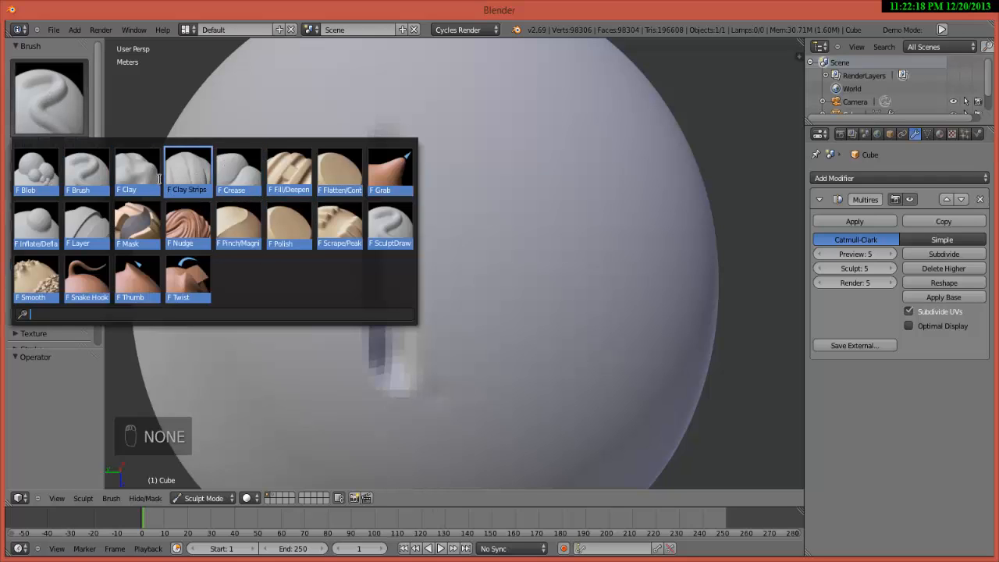
click(289, 173)
scroll(345, 267, up, 6)
scroll(332, 270, down, 3)
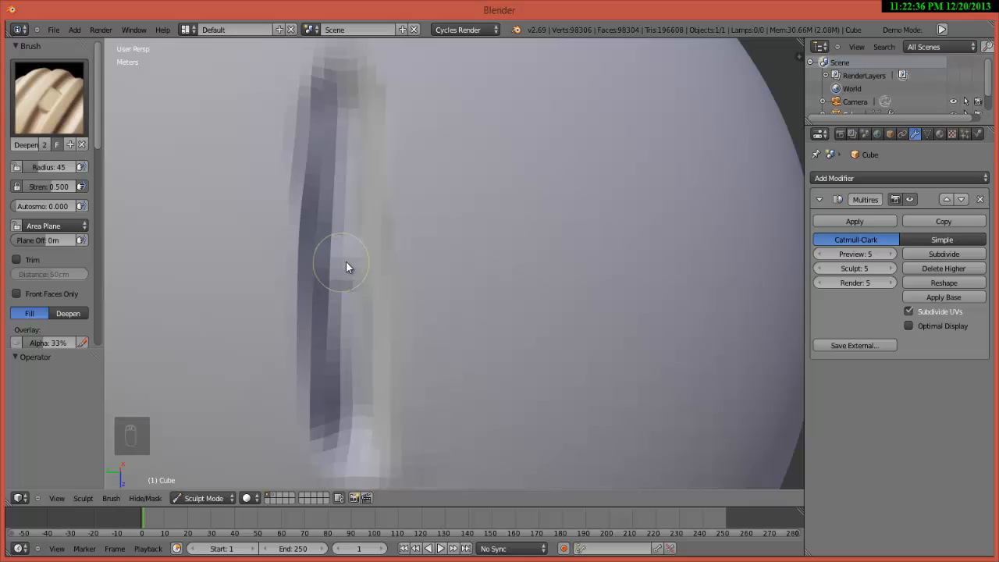
Step: Fill the surface along the middle of the vertical ridge with short Fill strokes
mouse_move(345, 292)
middle_down()
mouse_move(349, 265)
mouse_move(342, 307)
mouse_move(376, 283)
middle_up()
mouse_move(360, 272)
mouse_down()
mouse_move(361, 255)
mouse_move(345, 452)
mouse_move(339, 305)
mouse_move(330, 428)
mouse_move(388, 370)
mouse_move(375, 316)
mouse_up()
scroll(375, 312, up, 6)
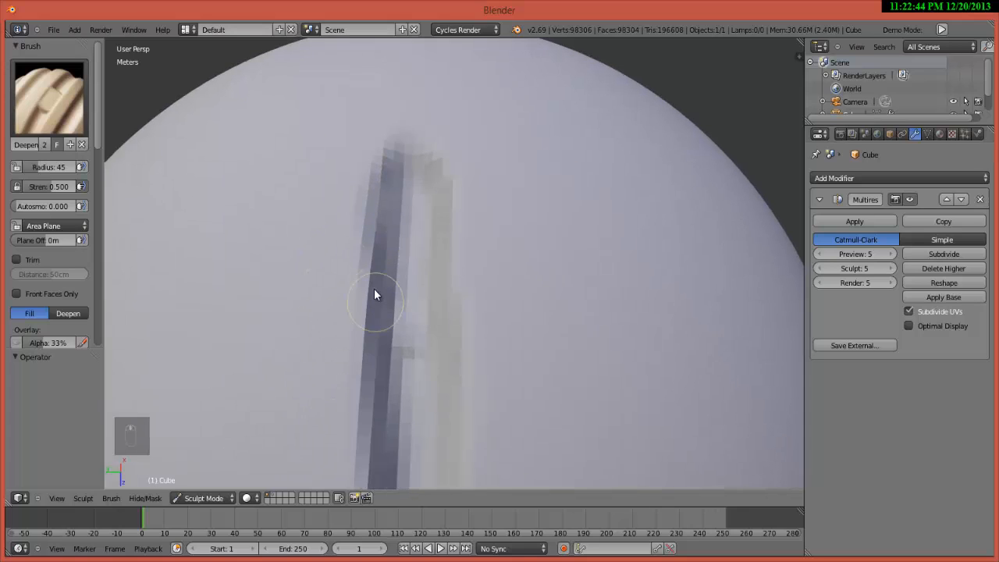
scroll(381, 322, down, 3)
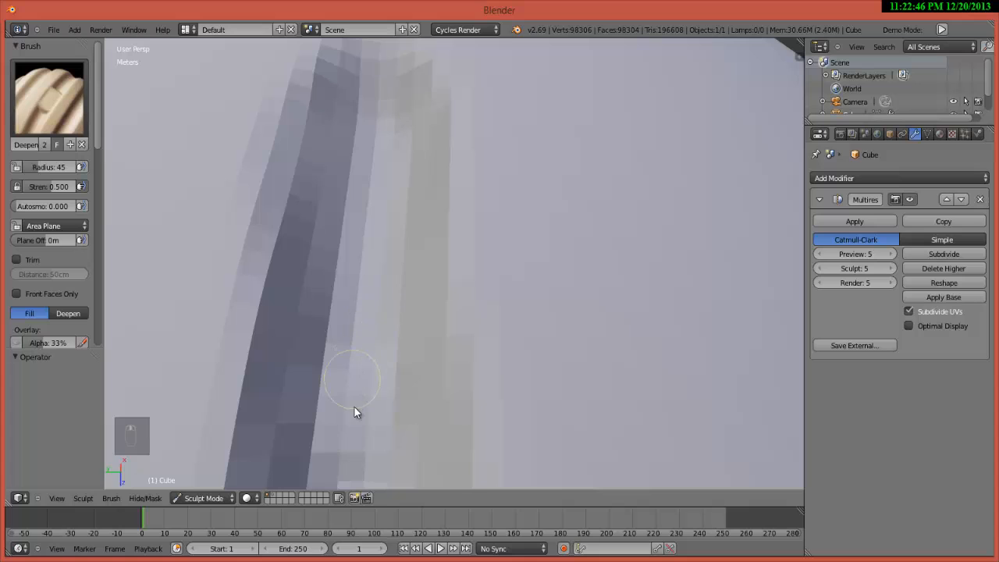
scroll(330, 373, down, 5)
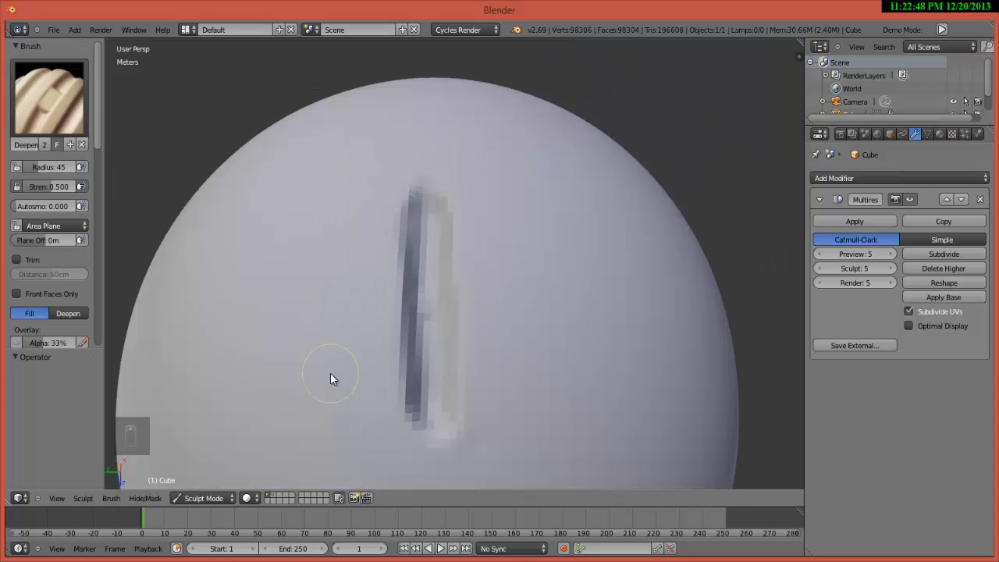
scroll(331, 324, up, 4)
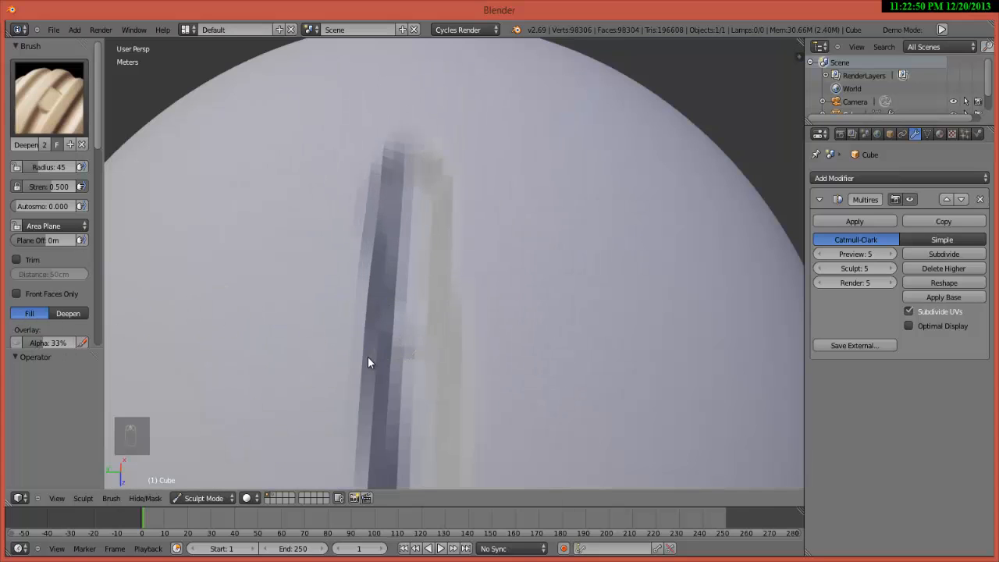
mouse_move(400, 333)
mouse_down()
mouse_move(417, 337)
mouse_move(383, 332)
mouse_move(439, 341)
mouse_move(372, 183)
mouse_move(353, 460)
mouse_up()
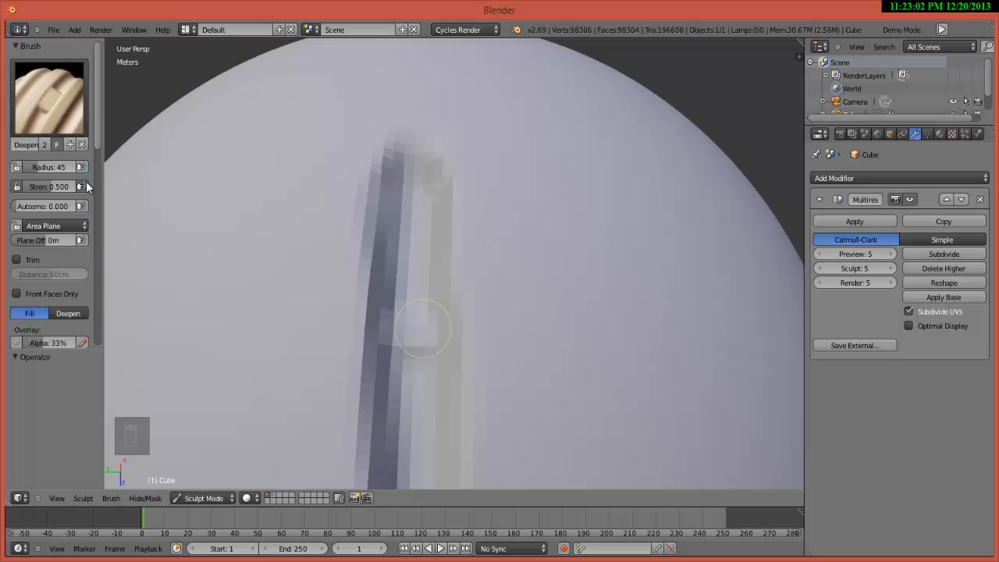
Step: Switch to the Flatten/Contrast brush and set its radius to 122
click(57, 75)
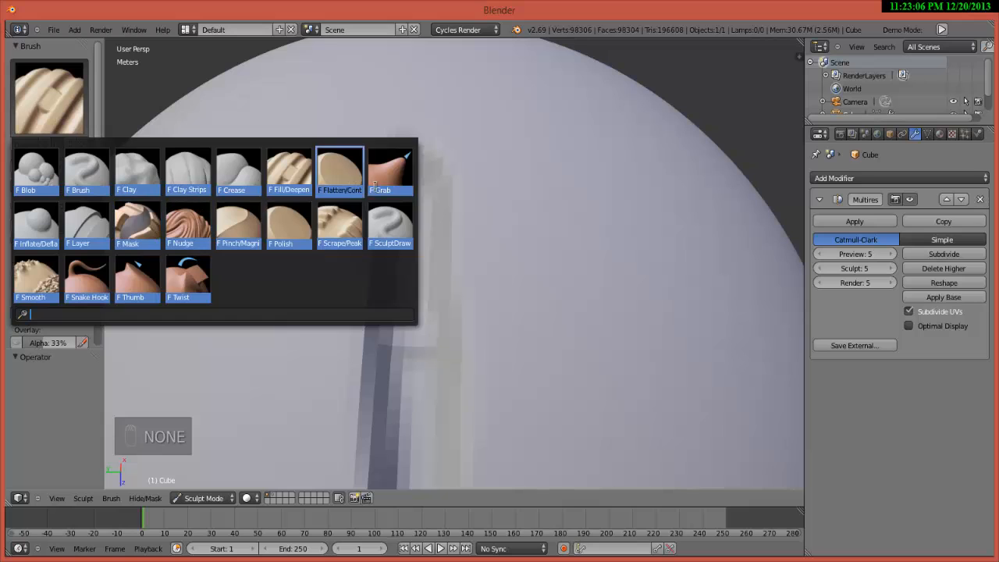
click(348, 173)
scroll(351, 175, down, 3)
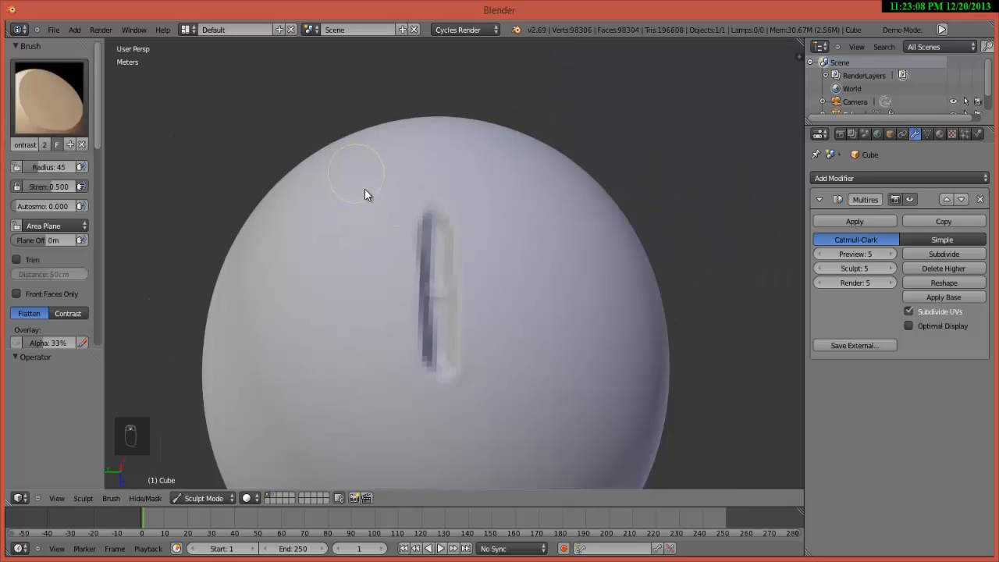
key(f)
click(437, 316)
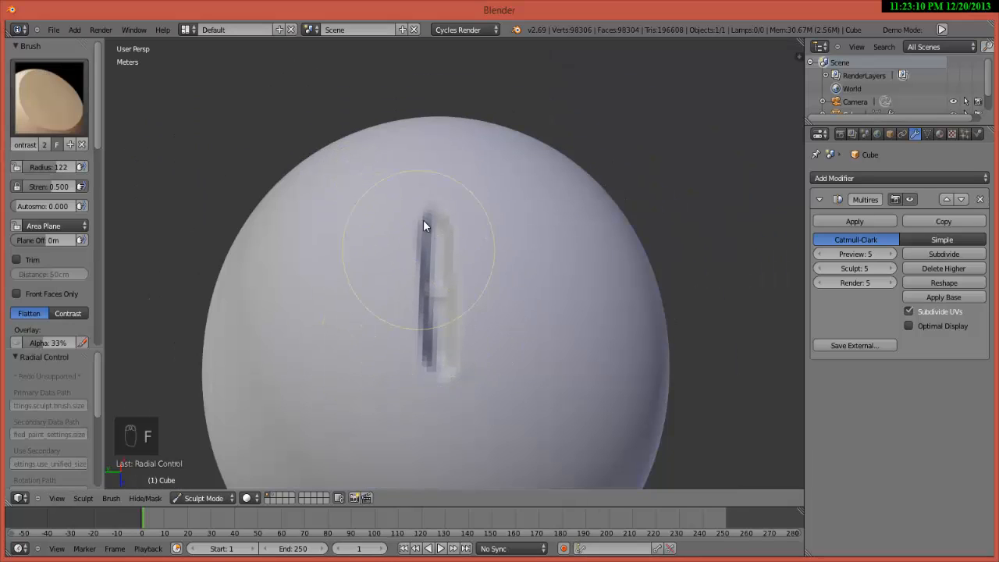
Step: Flatten the vertical ridge into the sphere's surface with Flatten strokes, and set the brush radius to 93
mouse_move(434, 268)
mouse_down()
mouse_move(440, 366)
mouse_move(444, 270)
mouse_move(435, 273)
mouse_move(439, 375)
mouse_move(437, 244)
mouse_move(423, 288)
mouse_move(451, 394)
mouse_move(401, 195)
mouse_up()
scroll(402, 191, up, 3)
scroll(401, 193, down, 1)
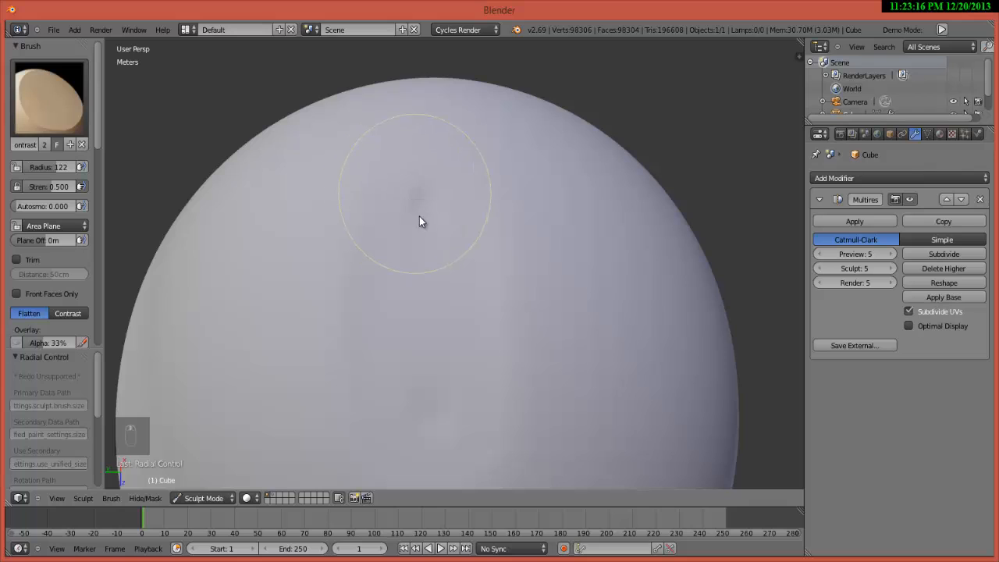
mouse_move(430, 225)
mouse_down()
mouse_move(442, 195)
mouse_move(438, 279)
mouse_move(414, 250)
mouse_up()
key(f)
click(396, 241)
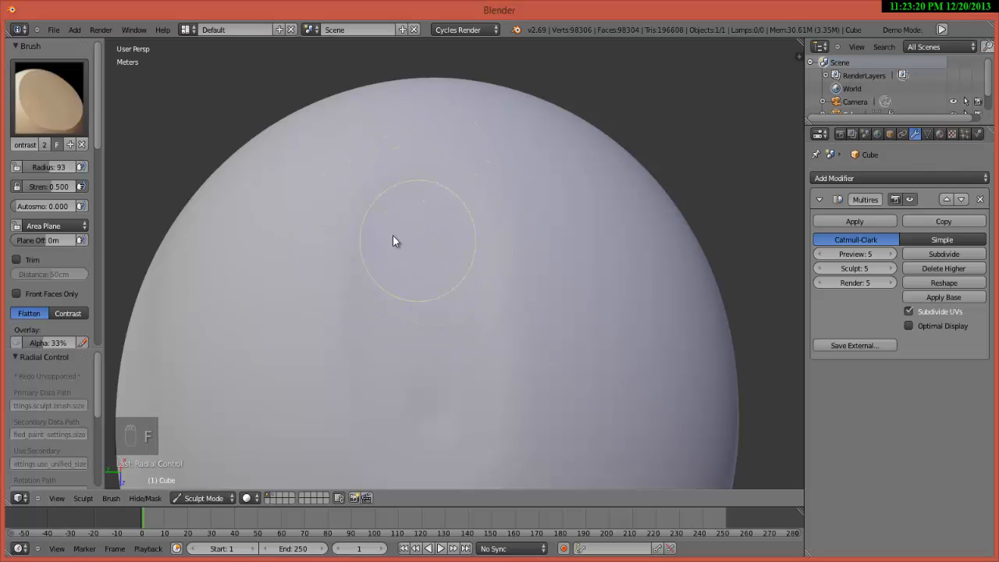
Step: Switch to the Grab brush and set its radius to 196
click(63, 119)
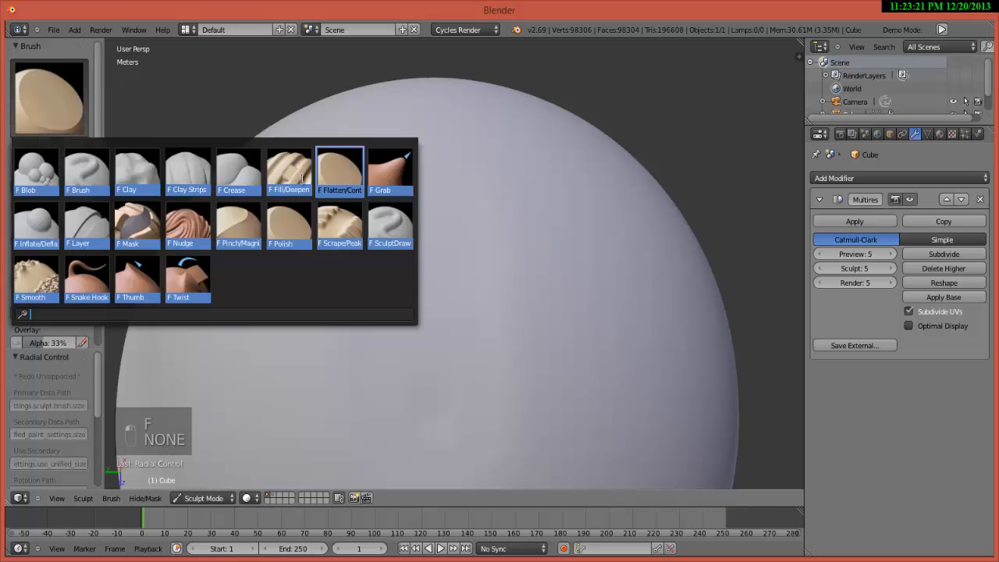
click(395, 175)
scroll(396, 176, down, 4)
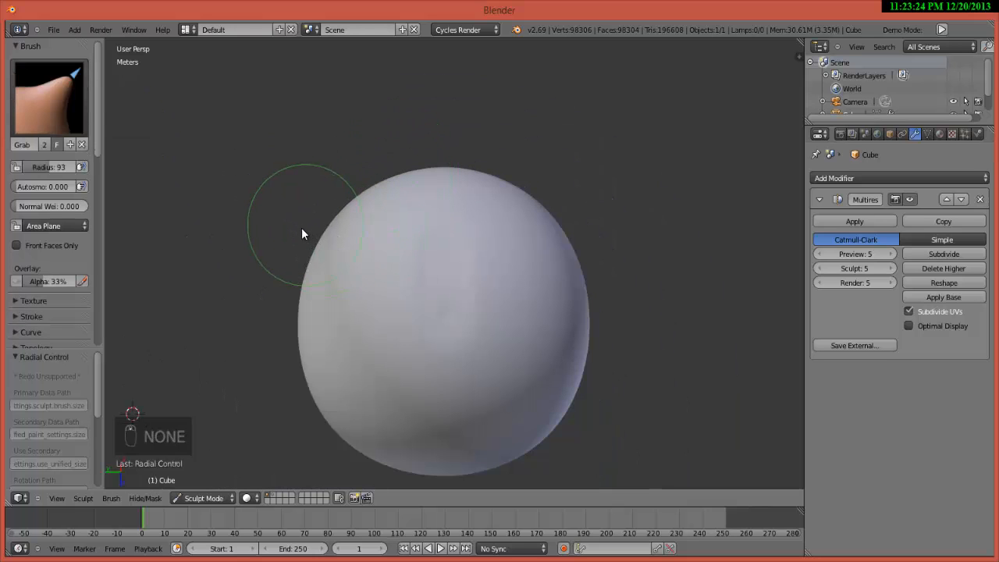
key(f)
click(316, 248)
scroll(405, 355, down, 2)
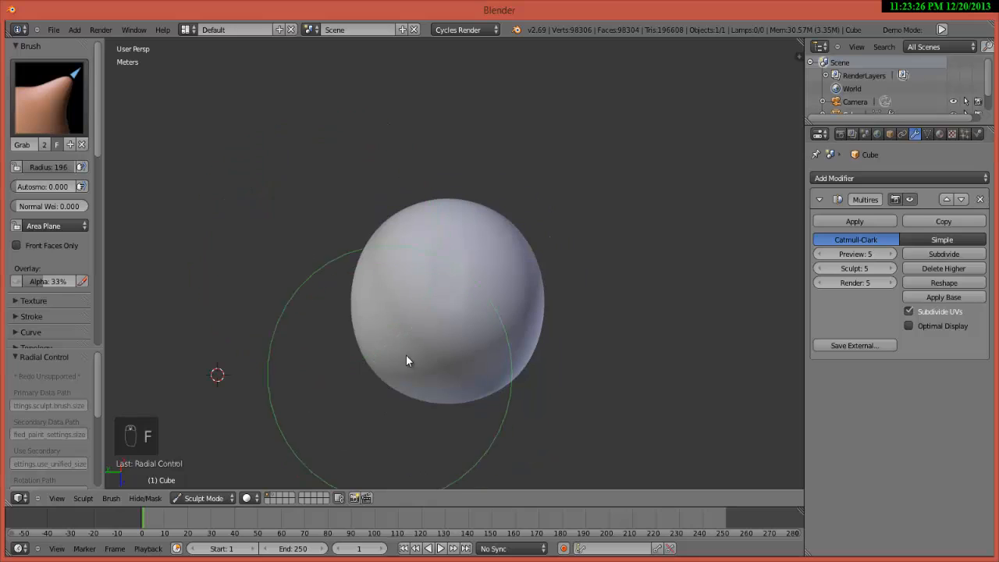
Step: In the right view, grab the sphere's lower front and pull it down and outward into a jaw-like bulge, adjusting the underside
key(KP_3)
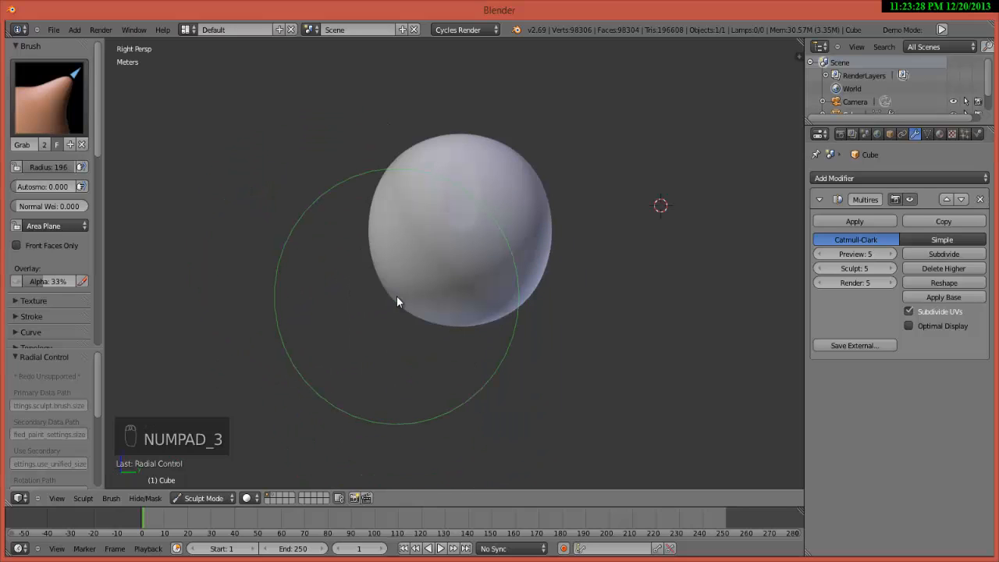
mouse_move(435, 299)
mouse_down()
mouse_move(397, 297)
mouse_move(371, 334)
mouse_up()
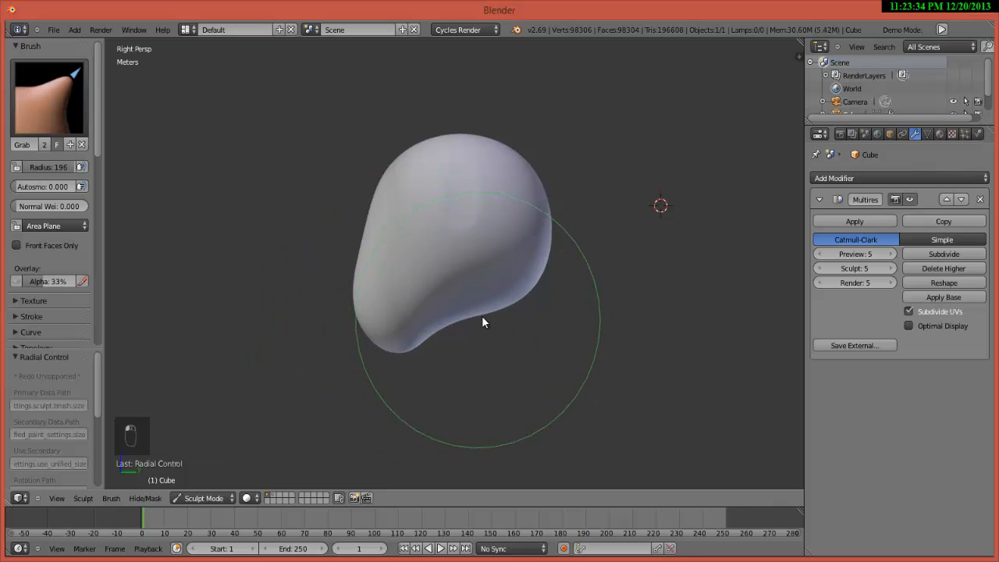
drag(483, 320, 462, 308)
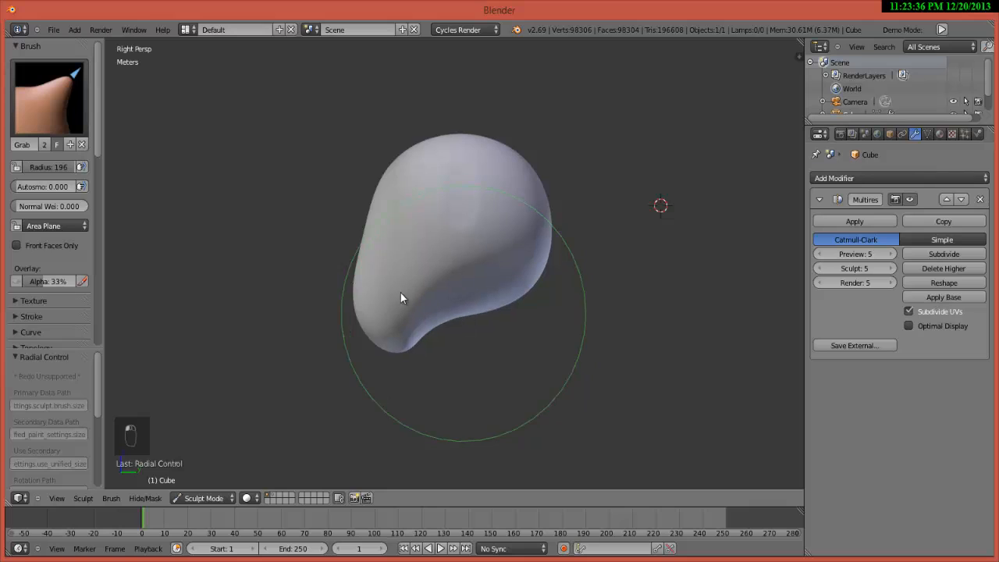
Step: Refine the head-like profile by grabbing its front edge and its lower back slightly inward
scroll(388, 304, up, 2)
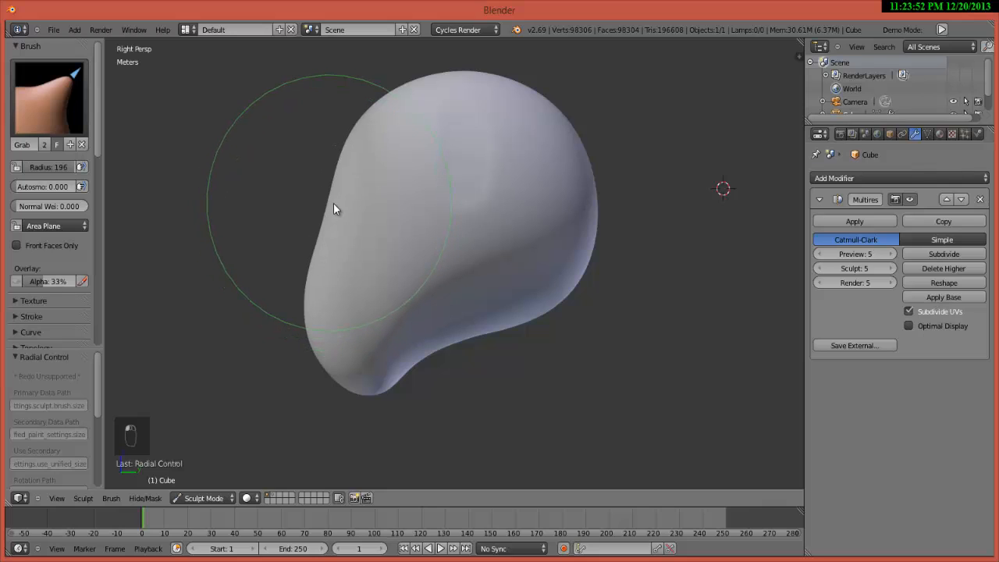
drag(327, 209, 334, 211)
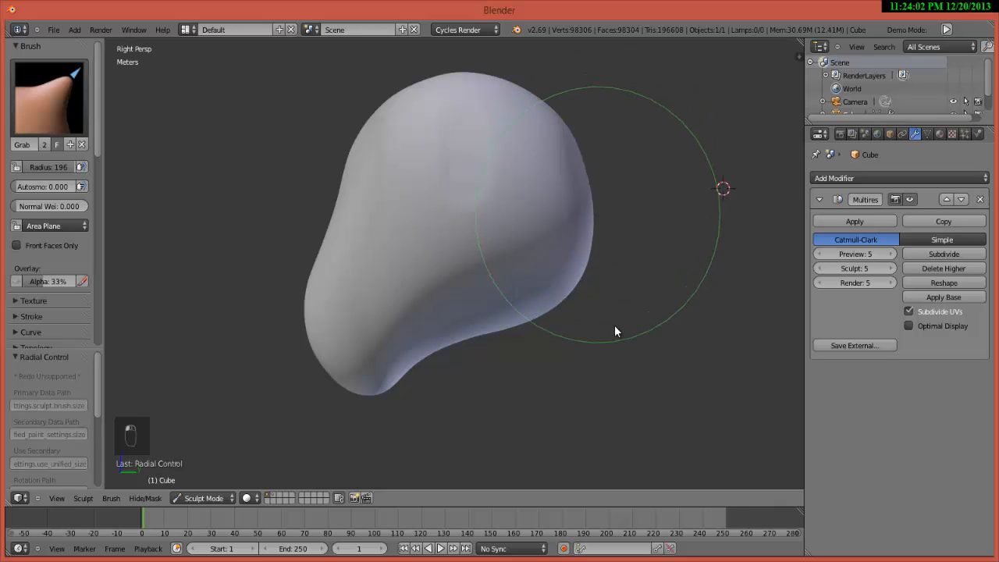
drag(564, 307, 552, 296)
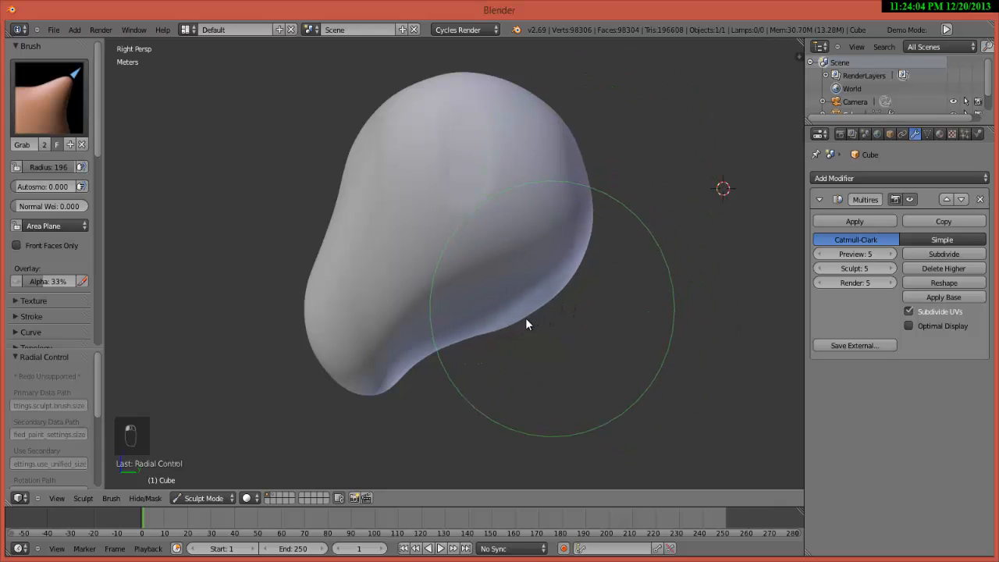
mouse_move(467, 325)
middle_down()
mouse_move(546, 346)
mouse_move(603, 334)
mouse_move(531, 336)
mouse_move(484, 308)
mouse_move(429, 304)
middle_up()
Step: Switch to the Inflate/Deflate brush and set its radius to 57 over the front of the head shape
click(48, 98)
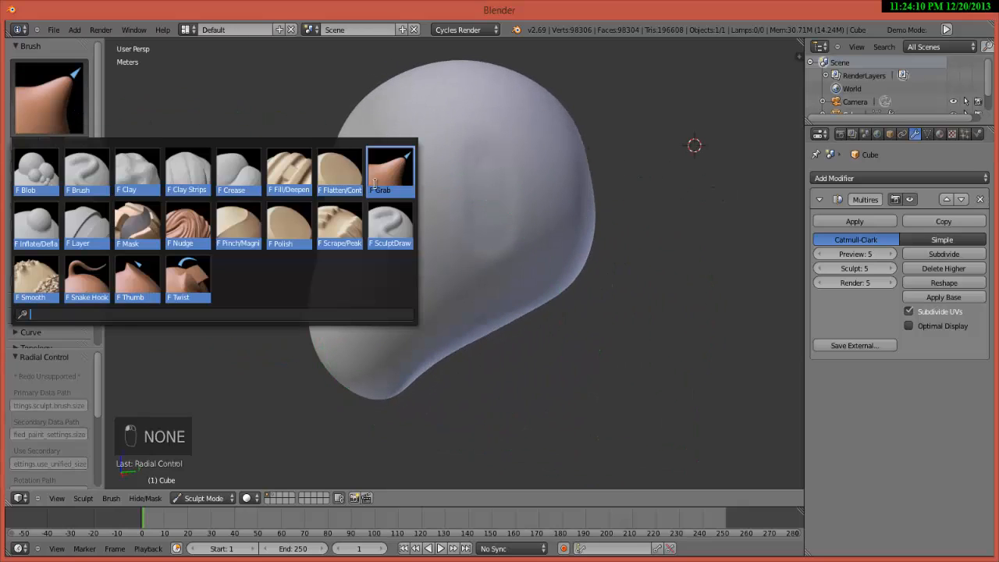
click(36, 225)
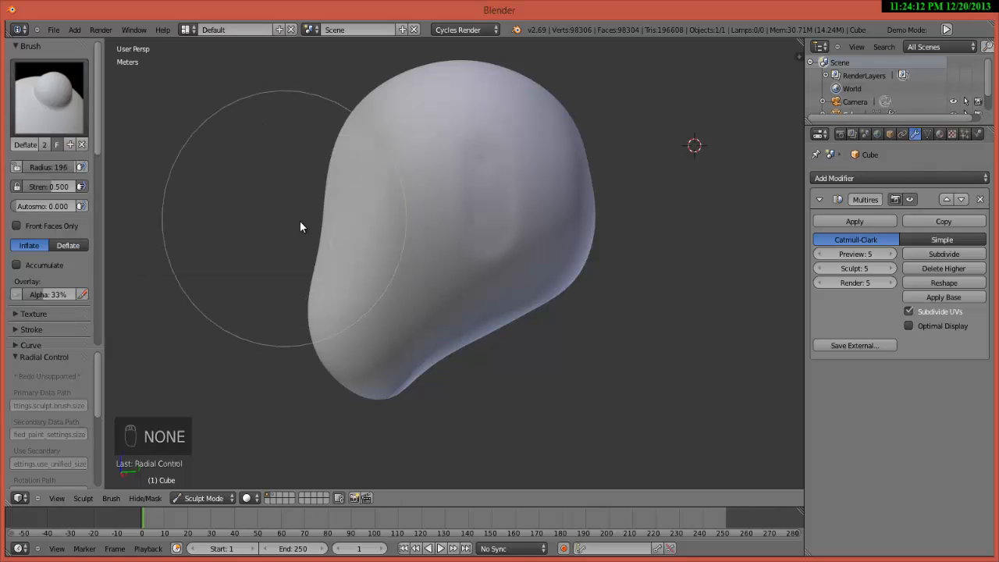
middle_drag(299, 220, 350, 257)
scroll(351, 253, up, 4)
key(f)
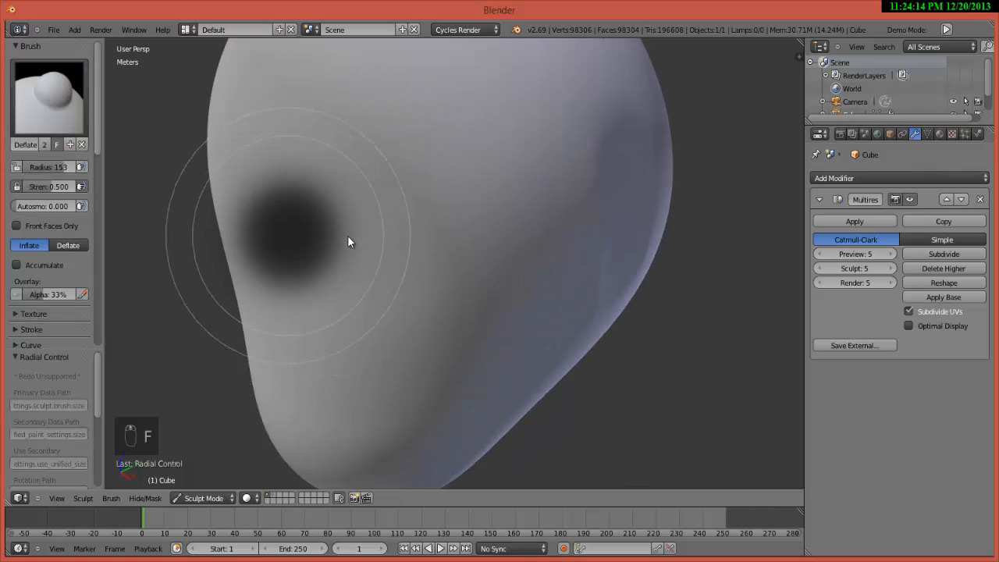
click(333, 233)
key(f)
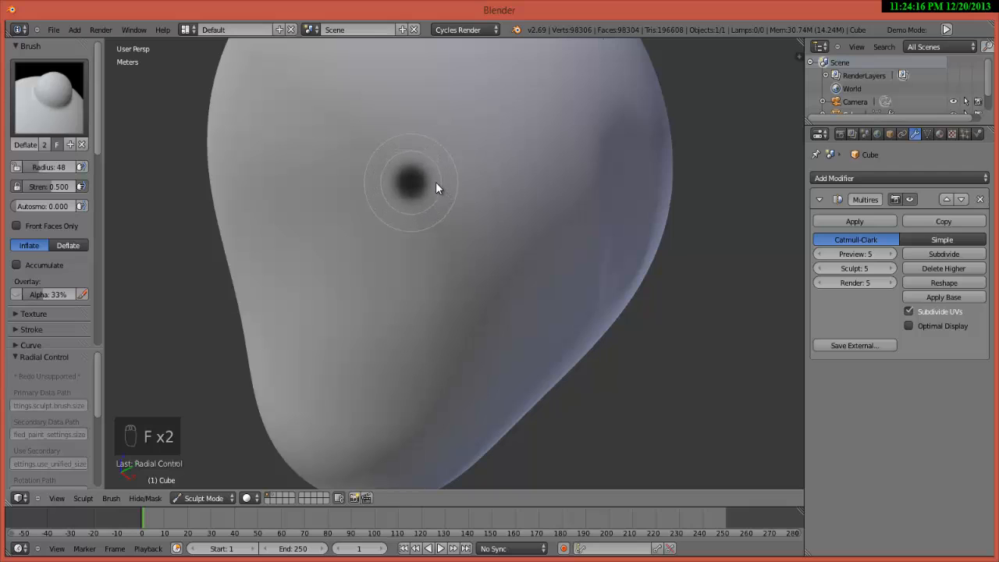
click(445, 194)
scroll(445, 197, down, 3)
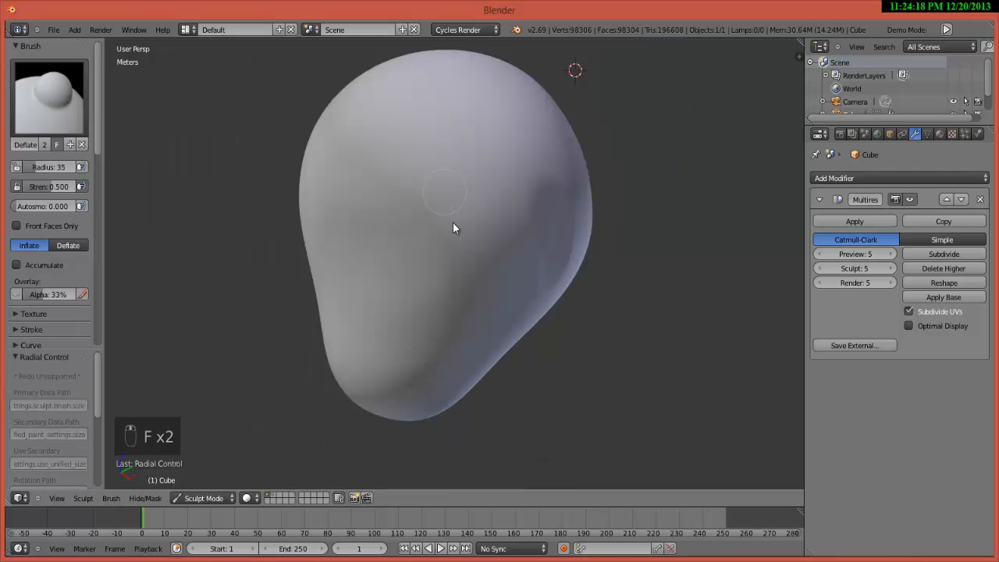
mouse_move(481, 233)
middle_down()
mouse_move(434, 192)
mouse_move(477, 273)
mouse_move(515, 272)
mouse_move(417, 266)
mouse_move(408, 236)
middle_up()
scroll(508, 270, up, 1)
scroll(426, 266, up, 2)
key(f)
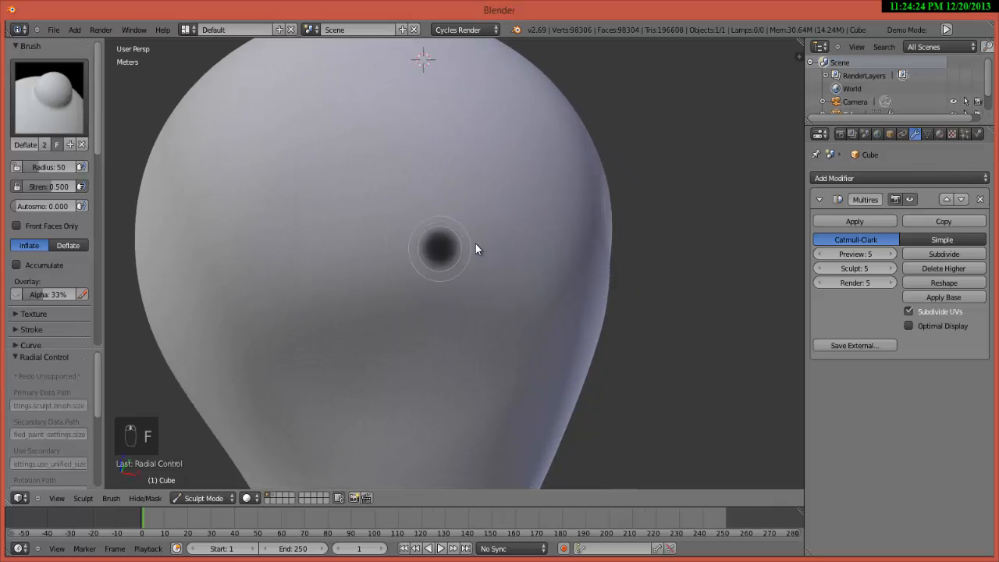
click(473, 248)
Step: Inflate a round bump on the front of the head shape with repeated strokes, and undo all the inflate strokes
mouse_move(480, 257)
mouse_down()
mouse_move(486, 252)
mouse_move(476, 265)
mouse_up()
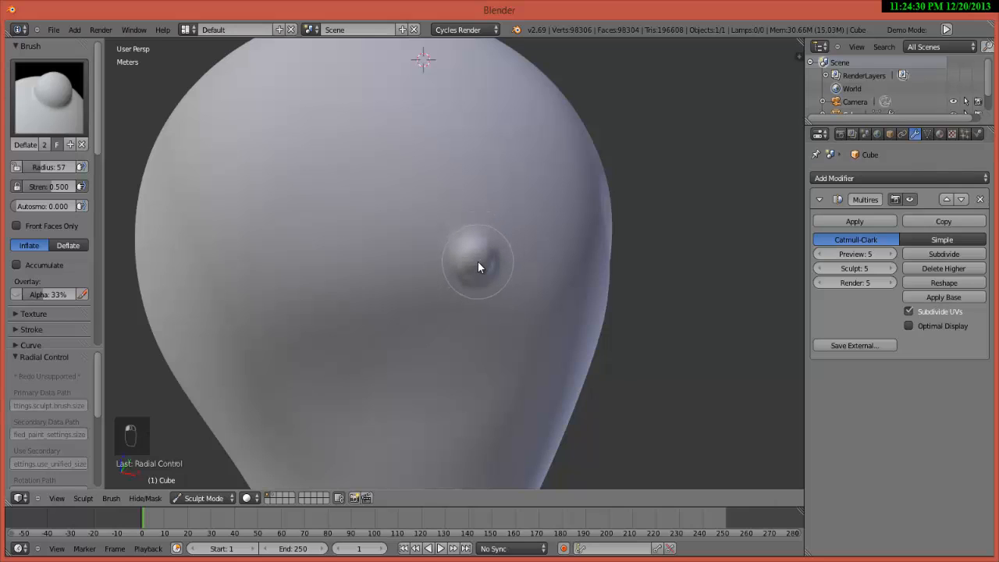
mouse_move(478, 260)
mouse_down()
mouse_move(477, 272)
mouse_move(481, 250)
mouse_move(477, 279)
mouse_move(494, 271)
mouse_move(488, 264)
mouse_move(473, 278)
mouse_up()
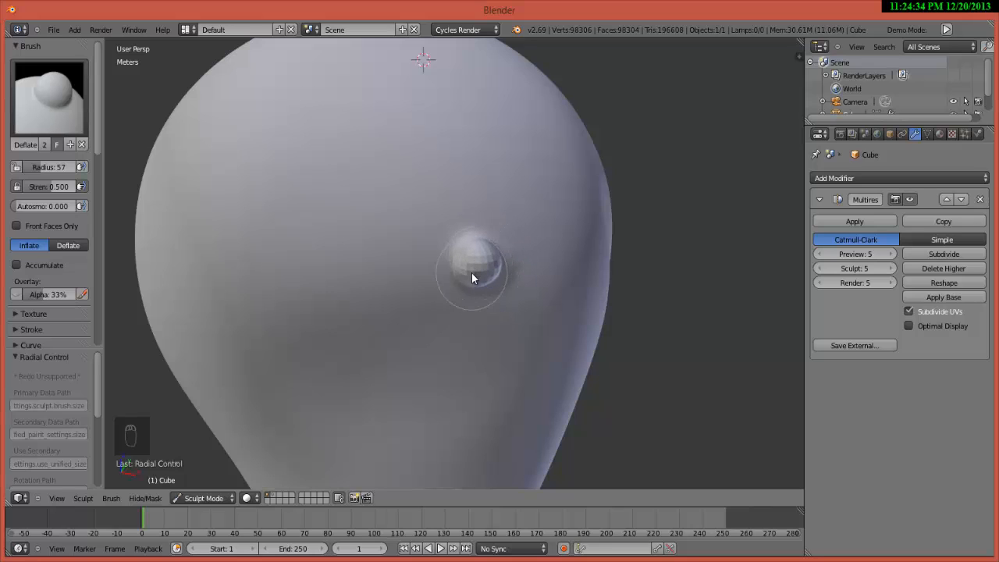
key(ctrl+z)
key(ctrl+z)
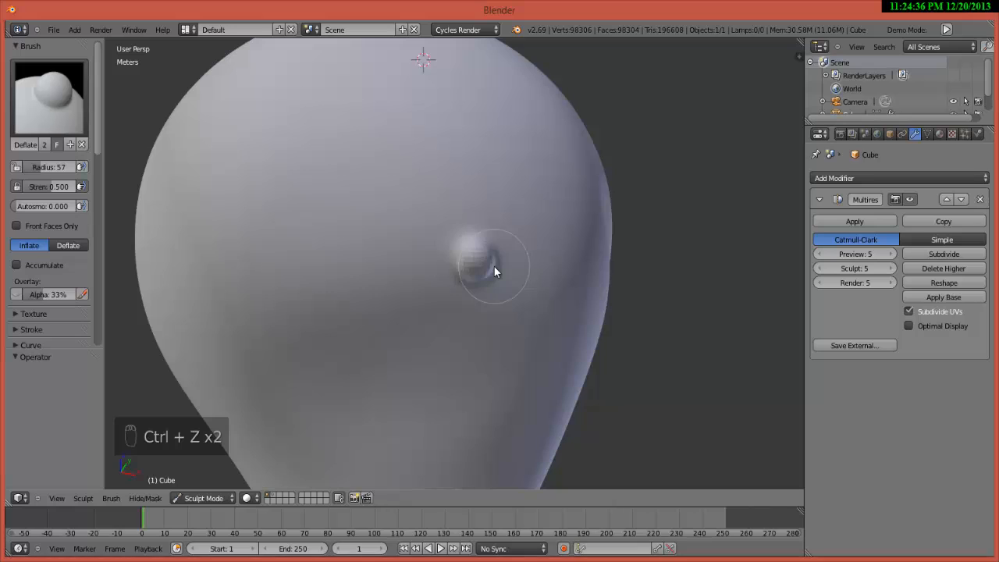
key(ctrl+z)
key(ctrl+z)
key(ctrl+z)
key(ctrl+z)
key(ctrl+z)
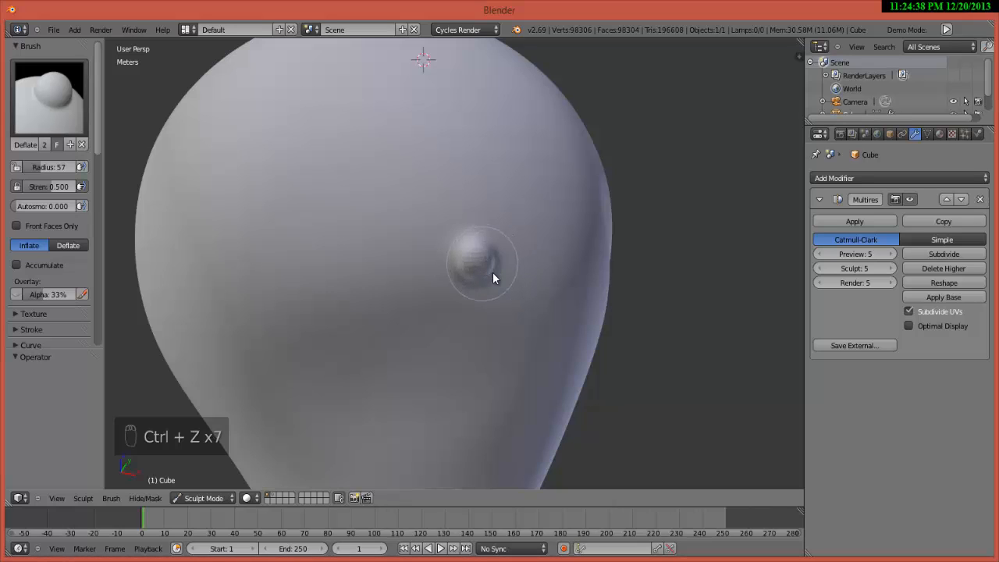
key(ctrl+z)
key(ctrl+z)
key(ctrl+z)
key(ctrl+z)
key(ctrl+z)
key(ctrl+z)
key(ctrl+z)
key(ctrl+z)
key(ctrl+z)
key(super+ctrl+z)
key(ctrl+z)
key(ctrl+z)
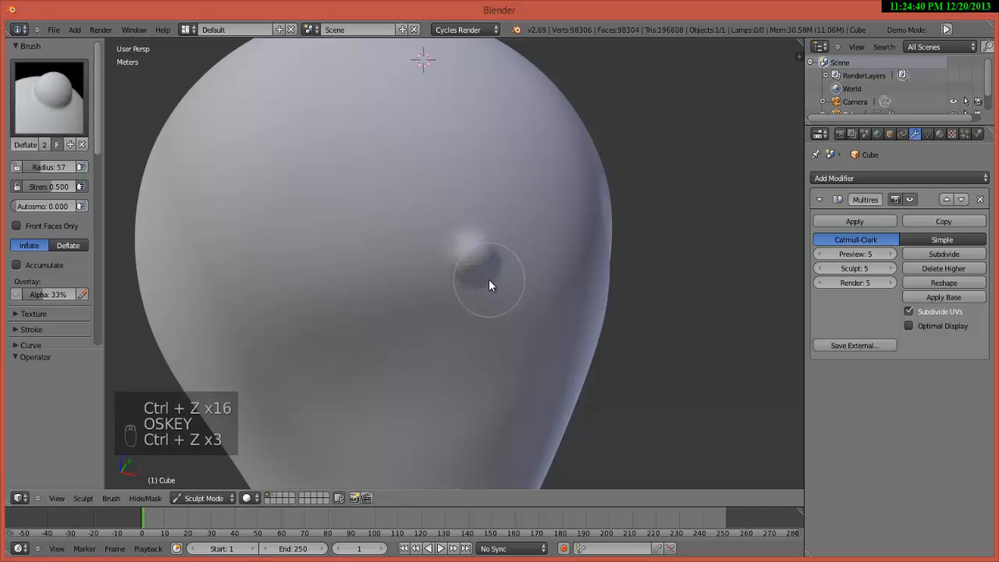
key(ctrl+z)
key(ctrl+z)
key(ctrl+z)
key(ctrl+z)
key(ctrl+z)
key(ctrl+z)
key(ctrl+z)
key(ctrl+z)
key(ctrl+z)
key(ctrl+z)
key(ctrl+z)
key(ctrl+z)
key(ctrl+z)
key(ctrl+z)
key(ctrl+z)
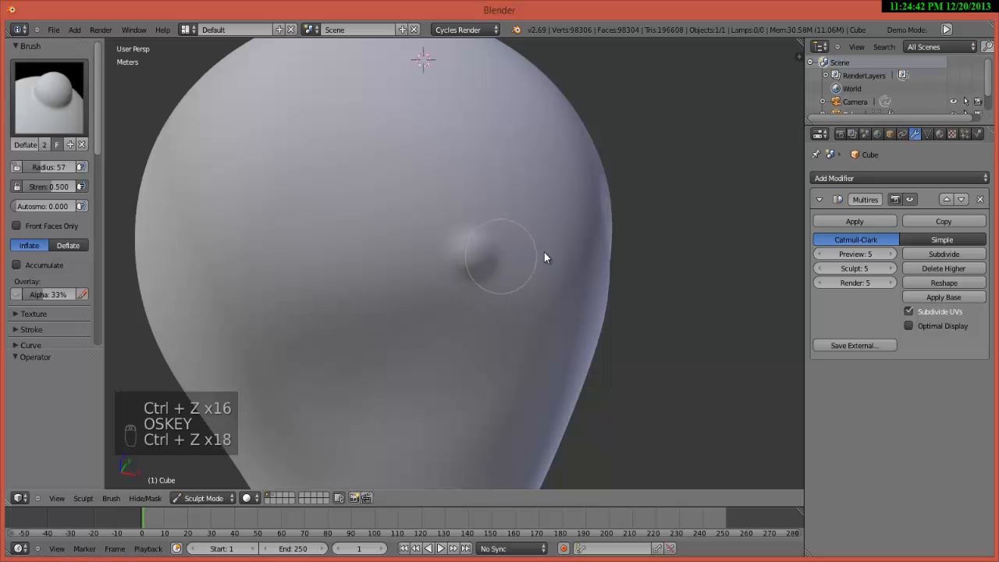
key(ctrl+z)
key(ctrl+z)
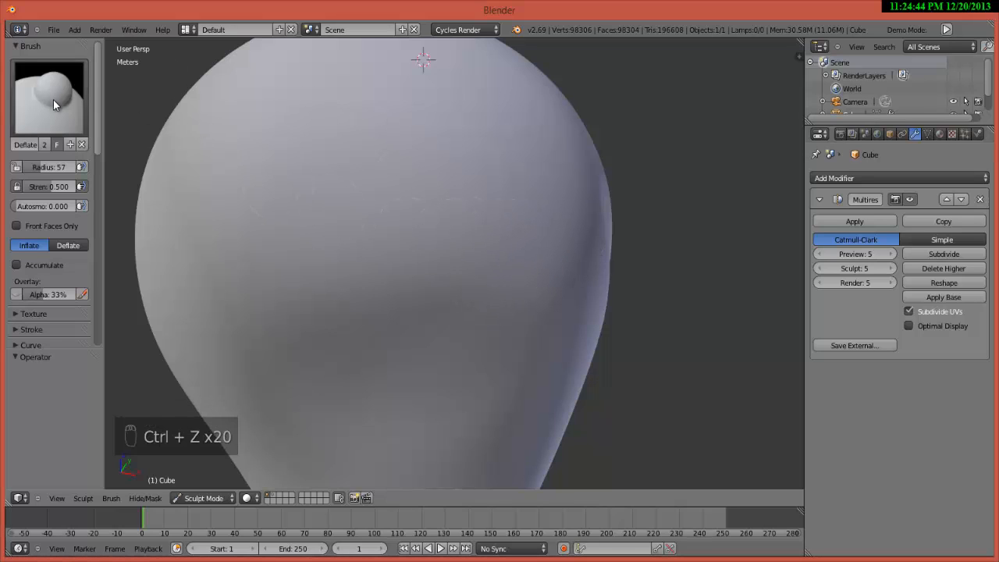
Step: Inflate a small round bump on the front of the head shape and undo the strokes
scroll(482, 207, up, 2)
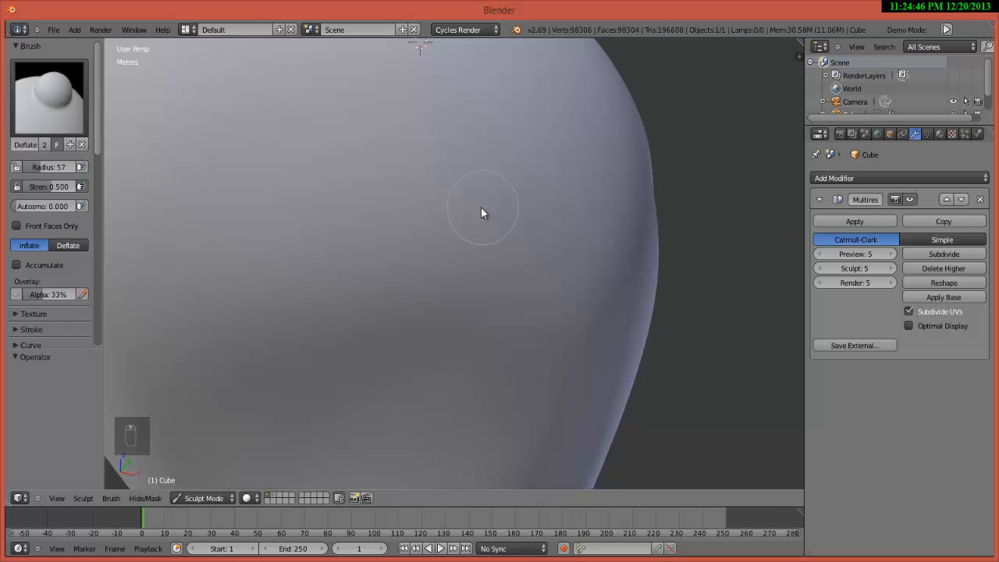
scroll(481, 207, down, 2)
middle_drag(463, 240, 459, 180)
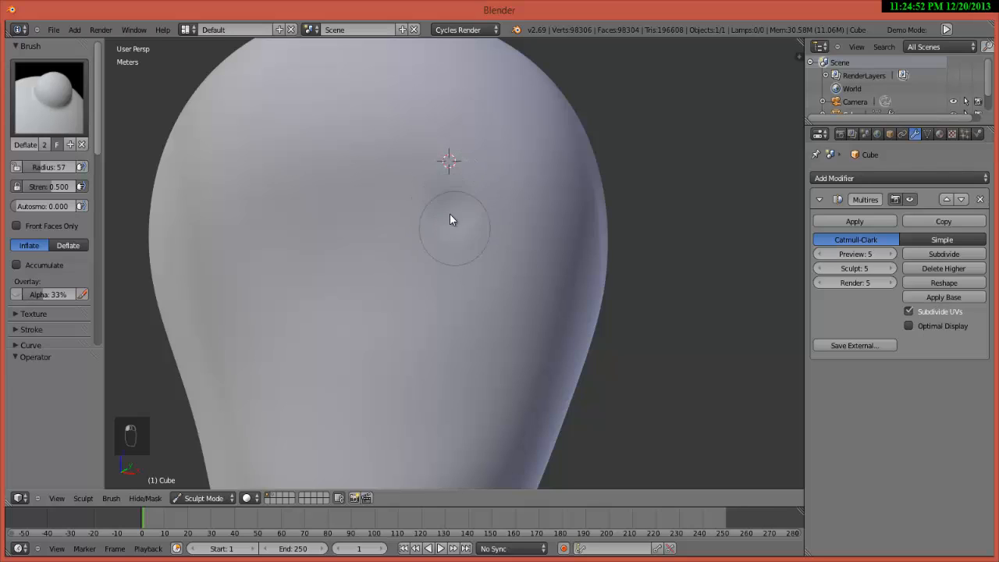
drag(454, 220, 460, 228)
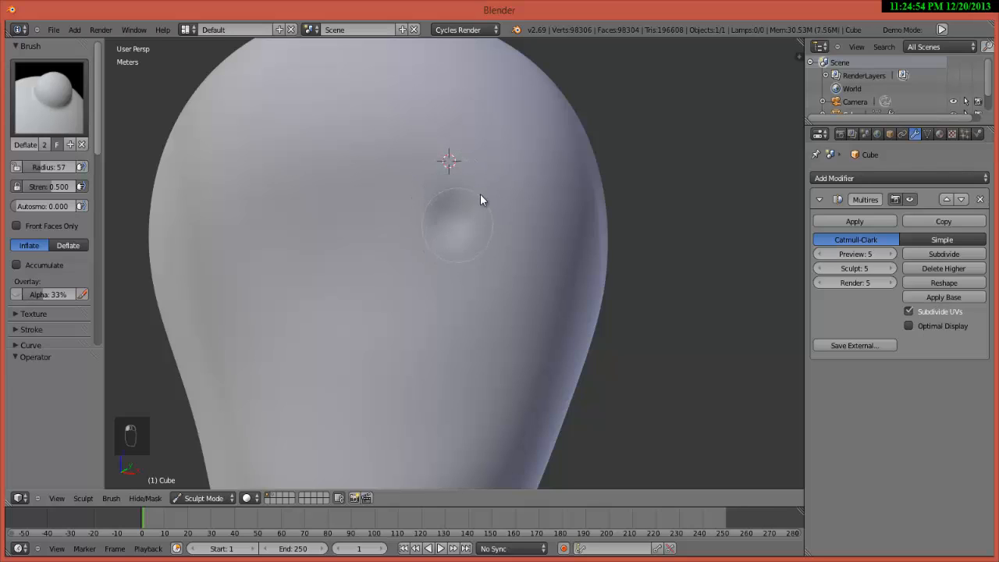
key(ctrl+z)
key(ctrl+z)
scroll(567, 213, down, 3)
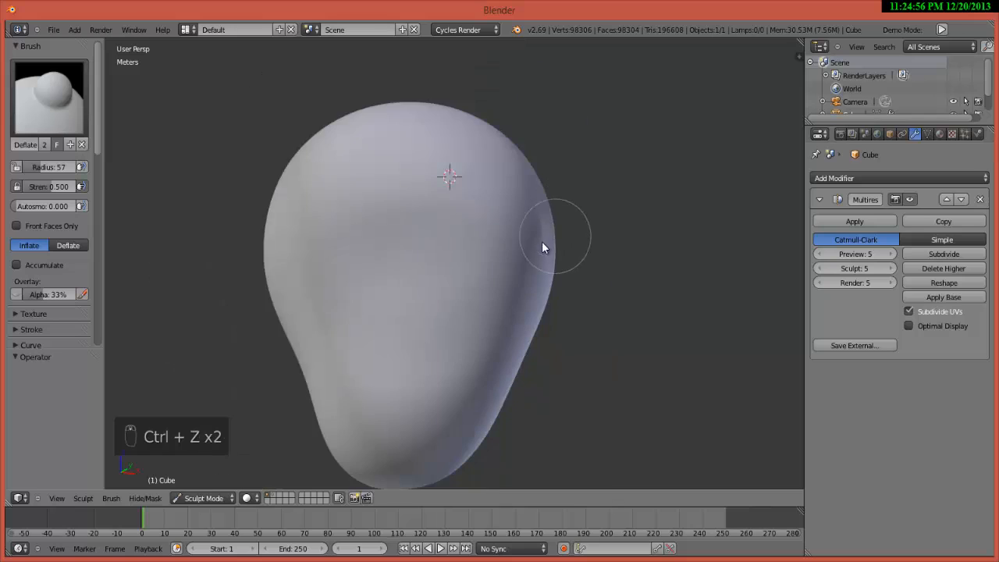
Step: Switch the sculpting brush from Inflate/Deflate to Layer
middle_drag(542, 241, 254, 158)
click(49, 97)
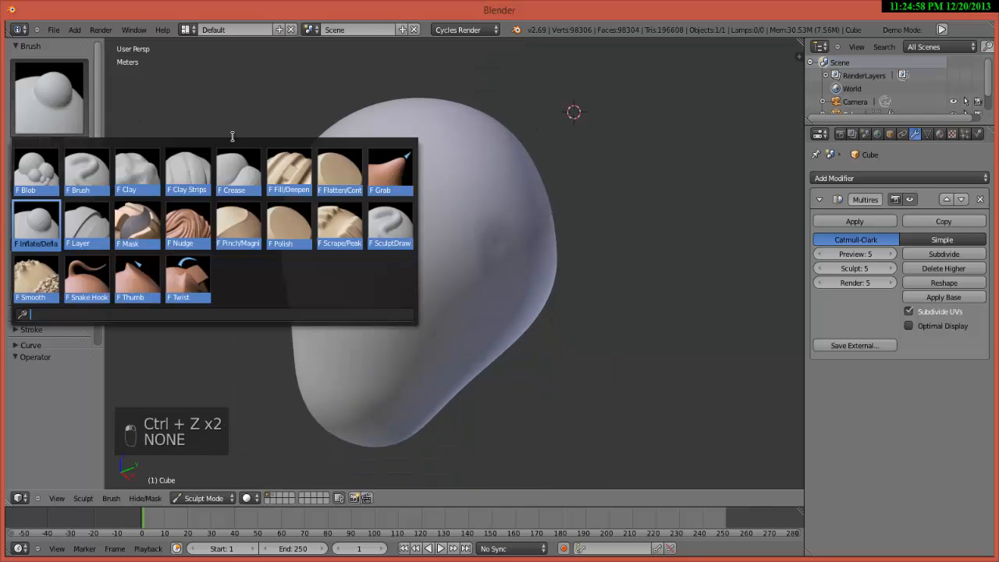
click(86, 225)
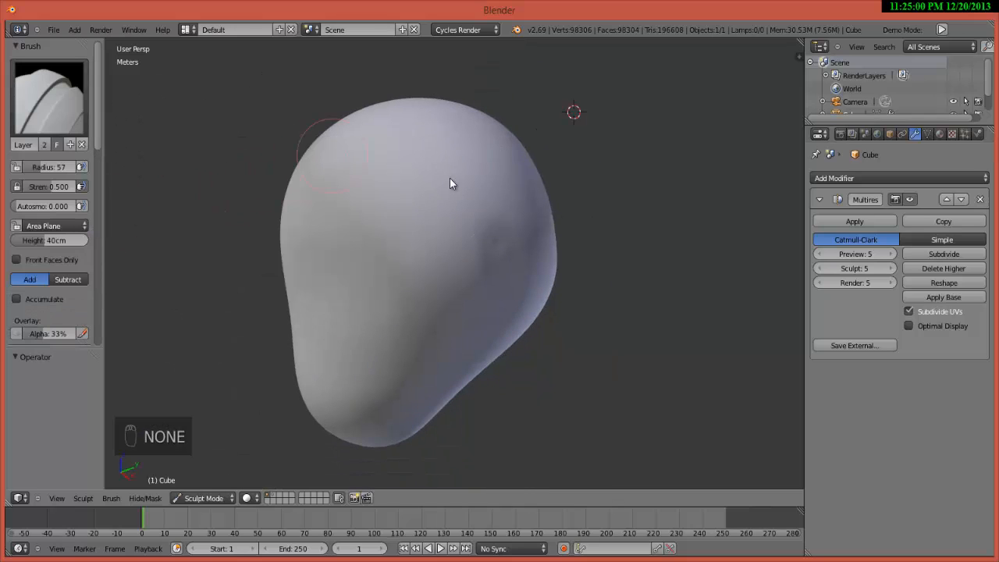
middle_drag(427, 209, 413, 195)
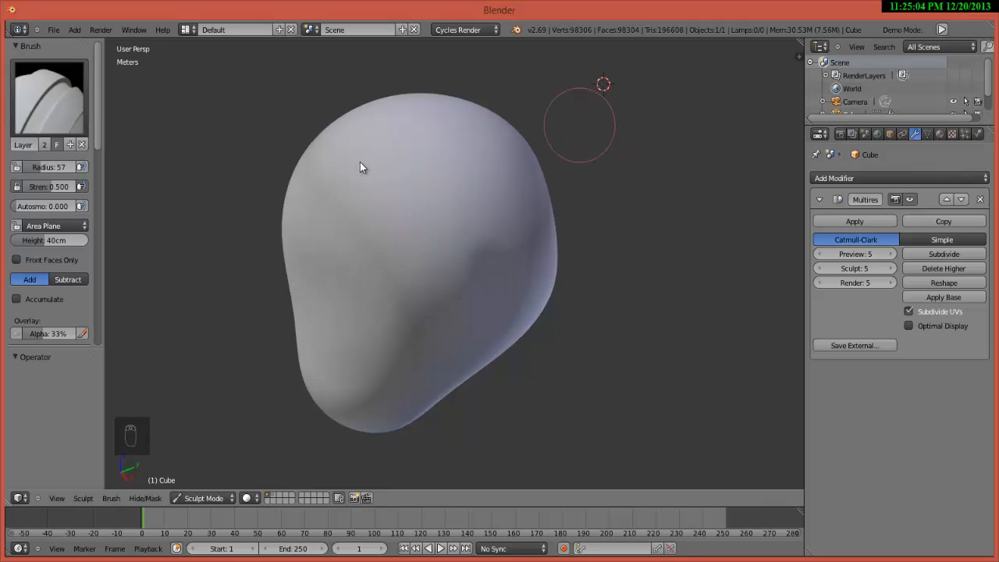
scroll(374, 160, up, 2)
scroll(389, 215, up, 1)
scroll(379, 176, down, 3)
middle_drag(395, 230, 458, 186)
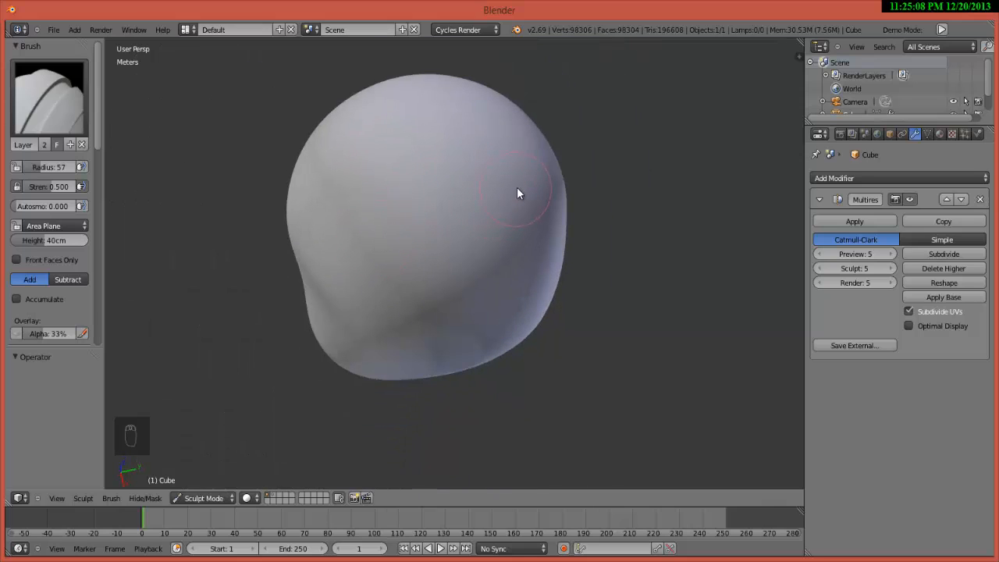
Step: Test a Layer stroke across the head and undo it, then set the strength to 0.066 and undo another test stroke
mouse_move(542, 192)
mouse_down()
mouse_move(367, 216)
mouse_move(317, 242)
mouse_up()
key(ctrl+z)
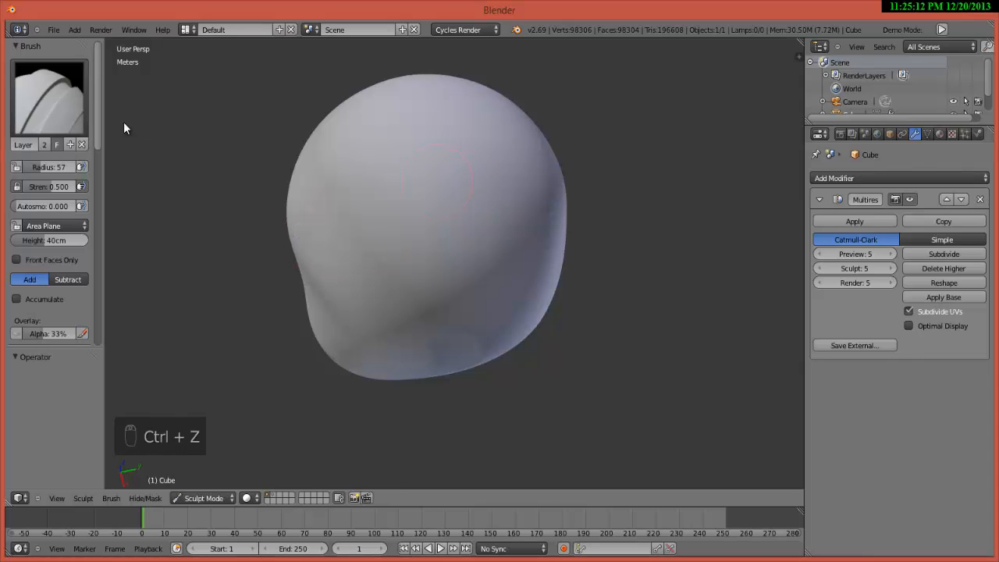
drag(48, 188, 25, 192)
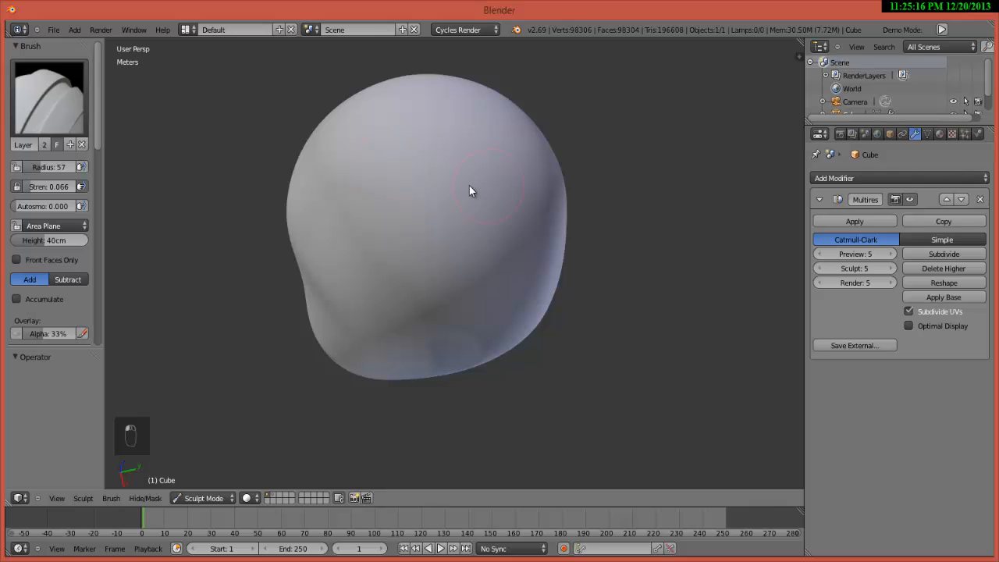
key(ctrl+z)
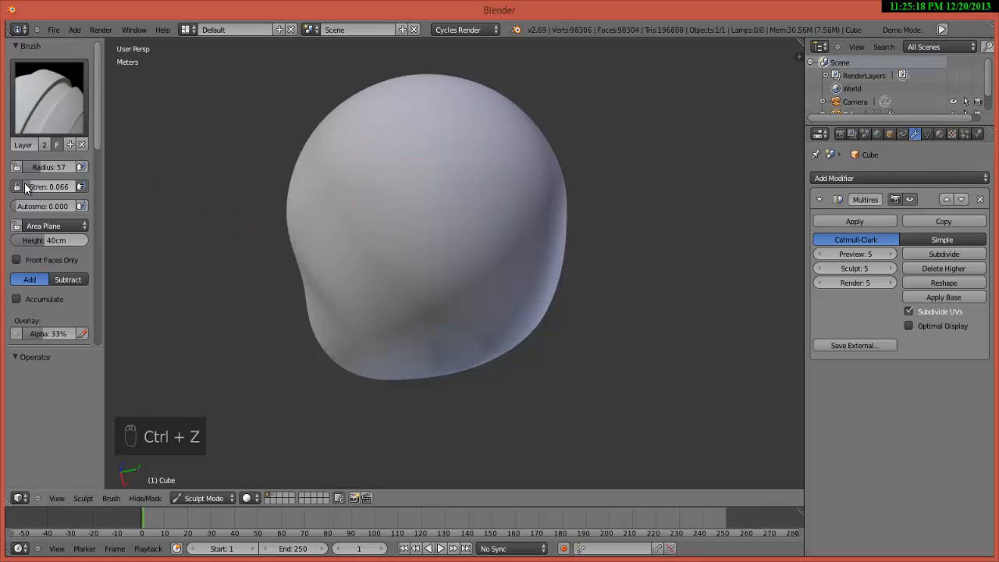
Step: Set the Layer brush strength to 0.224 and try strokes across the head, undoing each one
drag(23, 186, 41, 189)
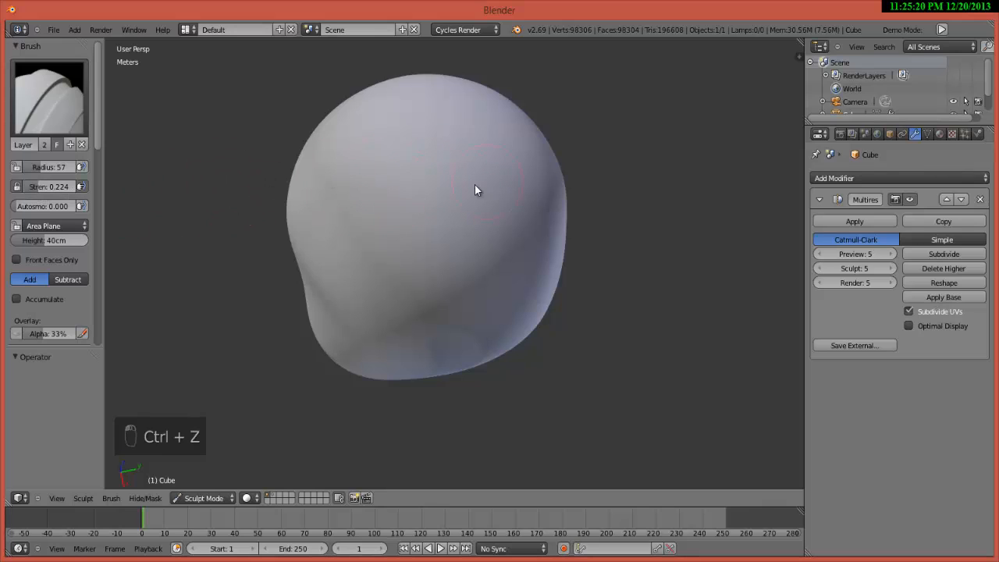
drag(474, 185, 424, 203)
key(ctrl+z)
scroll(480, 195, up, 3)
scroll(494, 161, down, 3)
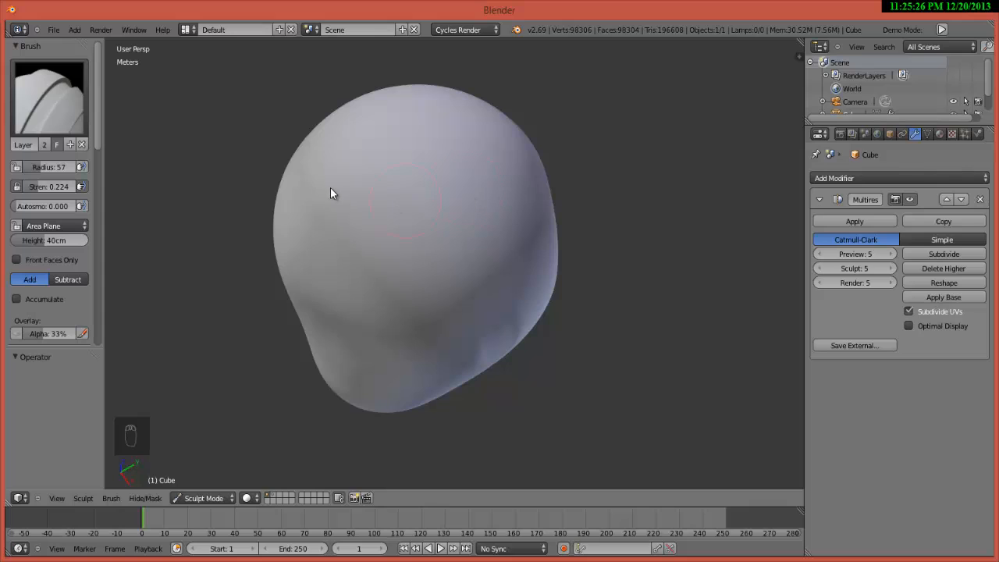
drag(512, 174, 435, 194)
key(ctrl+z)
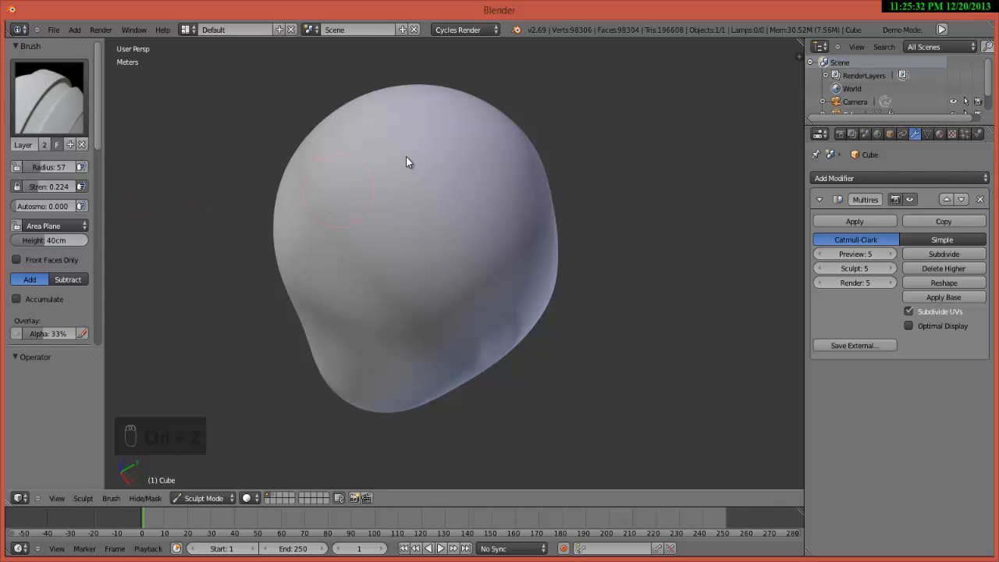
middle_drag(416, 193, 443, 197)
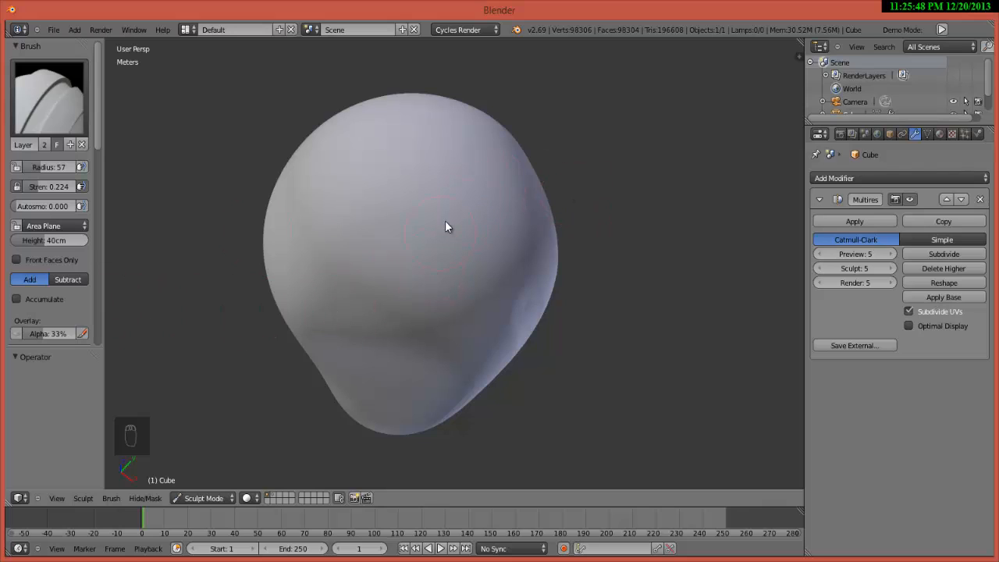
Step: Switch the scene units to None and back to Metric to compare how the brush height is expressed
click(37, 239)
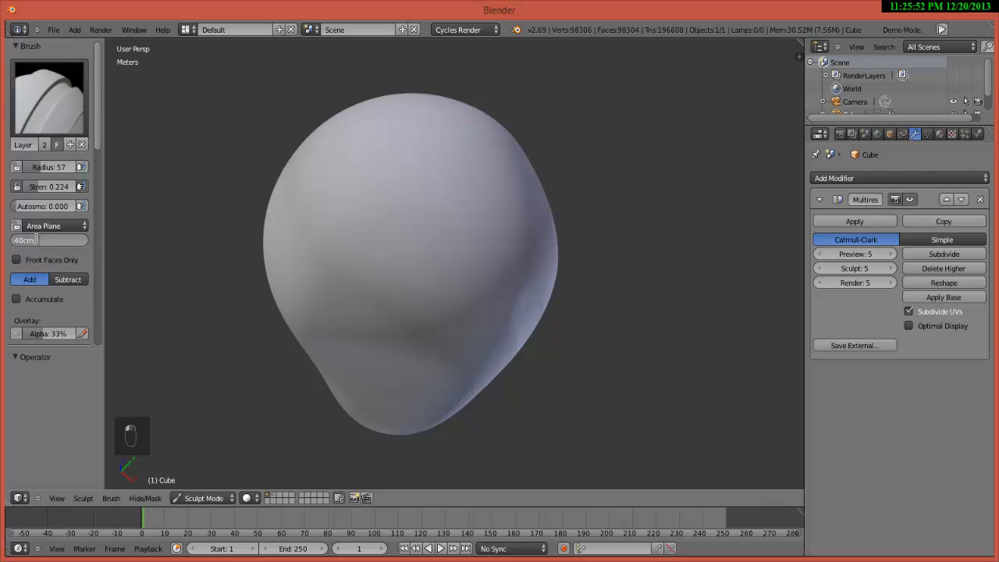
click(26, 258)
click(856, 135)
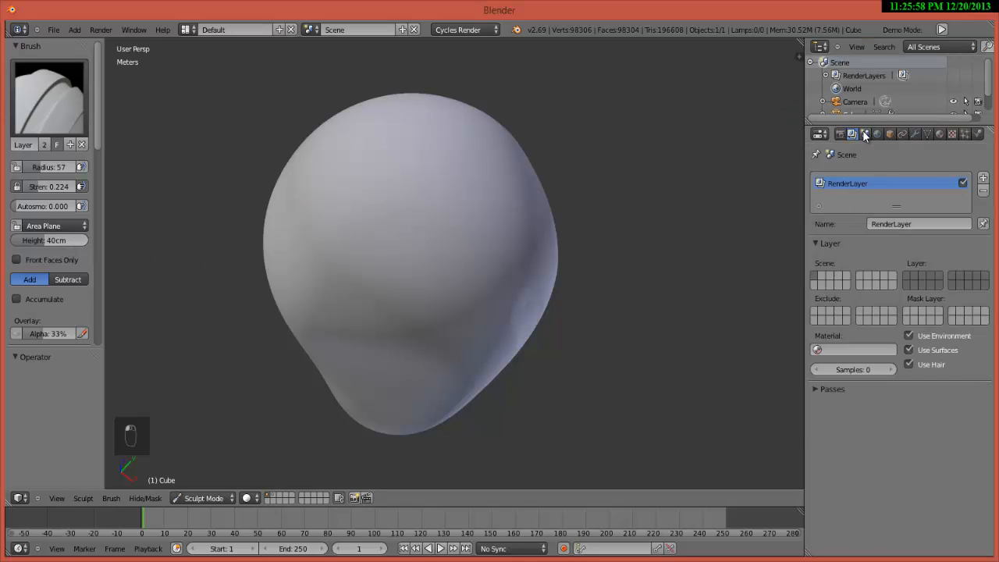
click(864, 134)
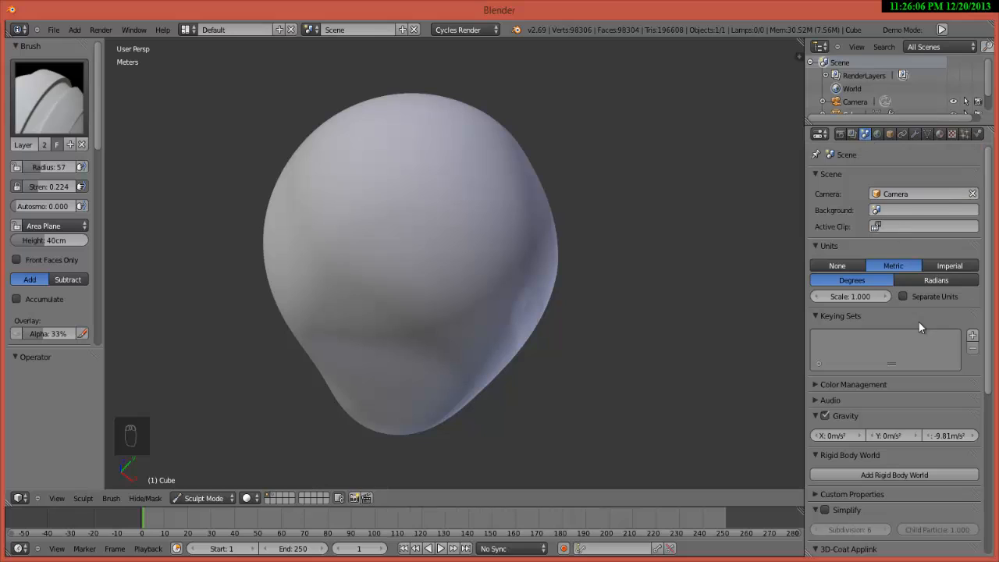
click(838, 267)
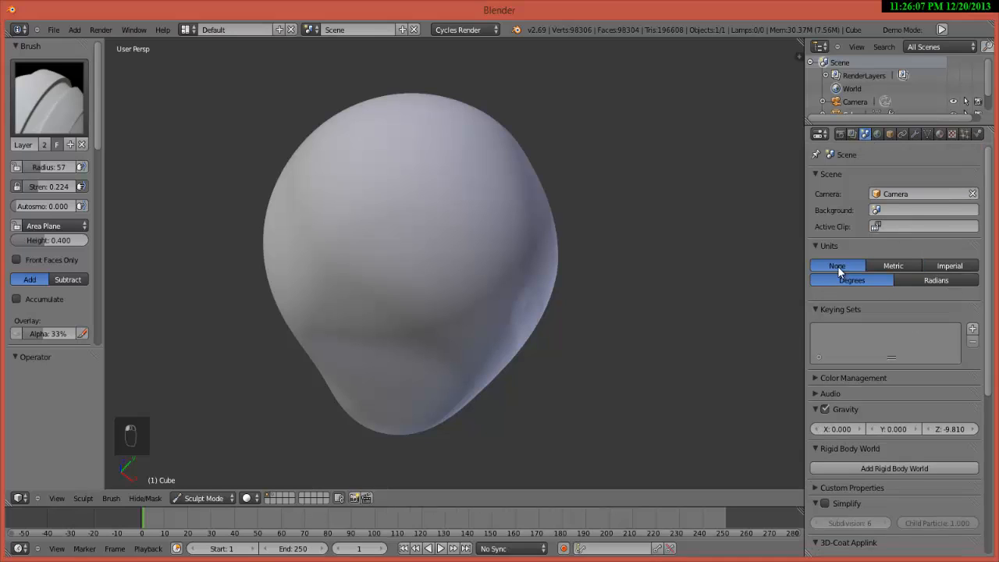
click(896, 267)
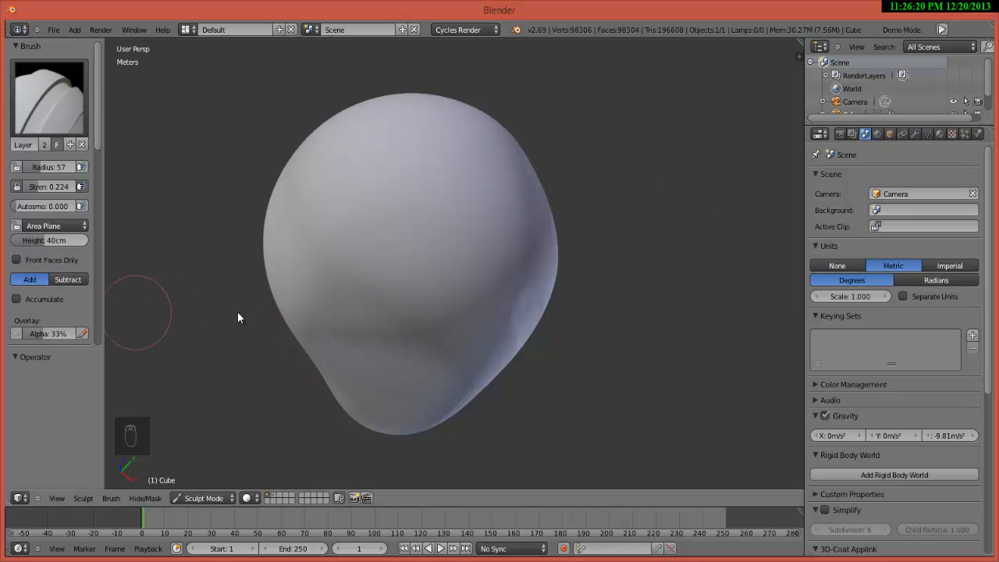
Step: Try a Layer brush height of 39.138 cm and an entry of 40, then set the height to 0.4 m
middle_drag(328, 309, 214, 295)
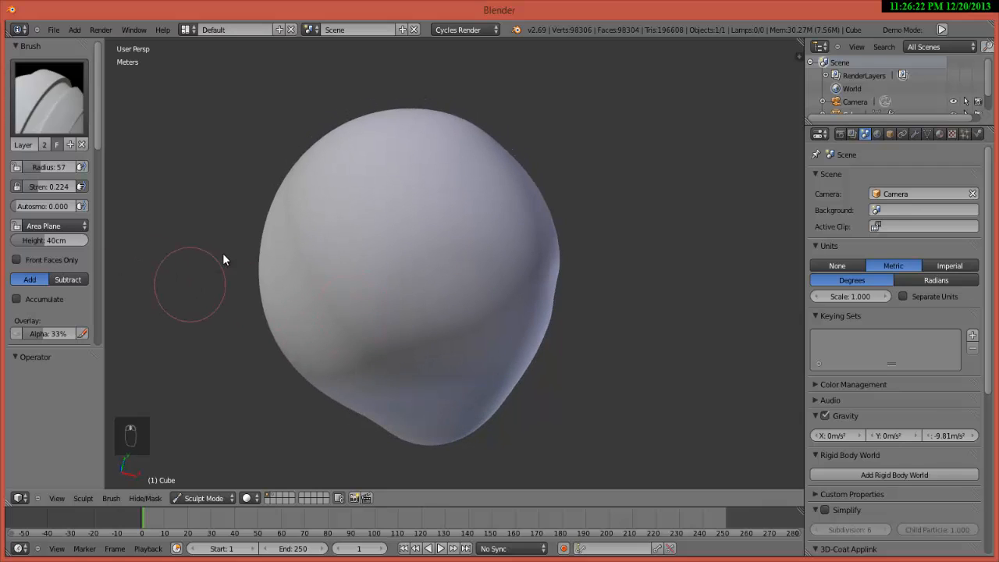
middle_drag(223, 256, 113, 248)
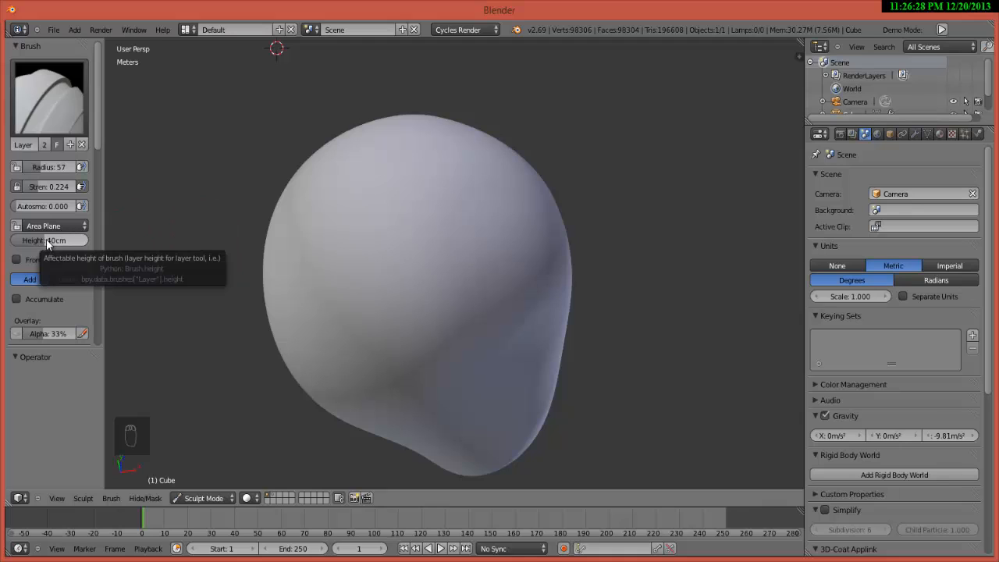
drag(46, 239, 45, 239)
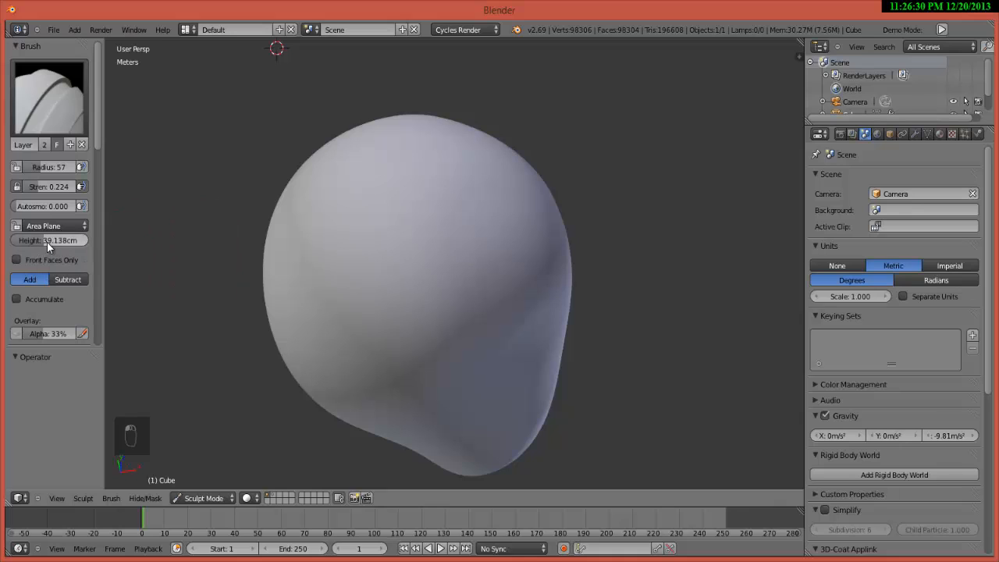
click(47, 241)
text(40)
key(Return)
click(58, 243)
text(0.4)
key(Return)
Step: Build a raised Layer ridge from the top of the head down its front with back-and-forth strokes, and inspect it from several angles
scroll(363, 205, down, 1)
scroll(364, 206, down, 1)
scroll(380, 206, up, 1)
middle_drag(376, 207, 421, 224)
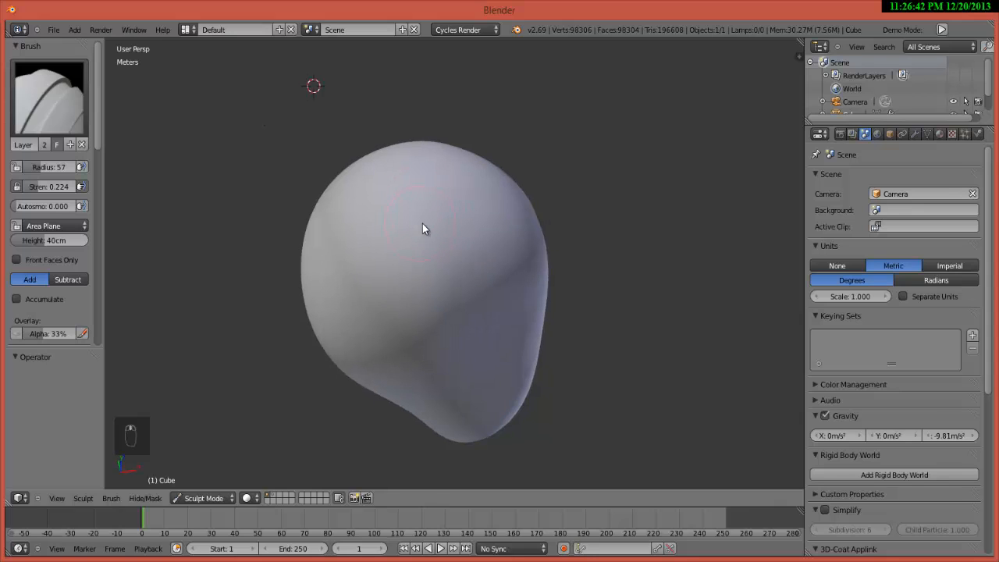
scroll(422, 228, up, 1)
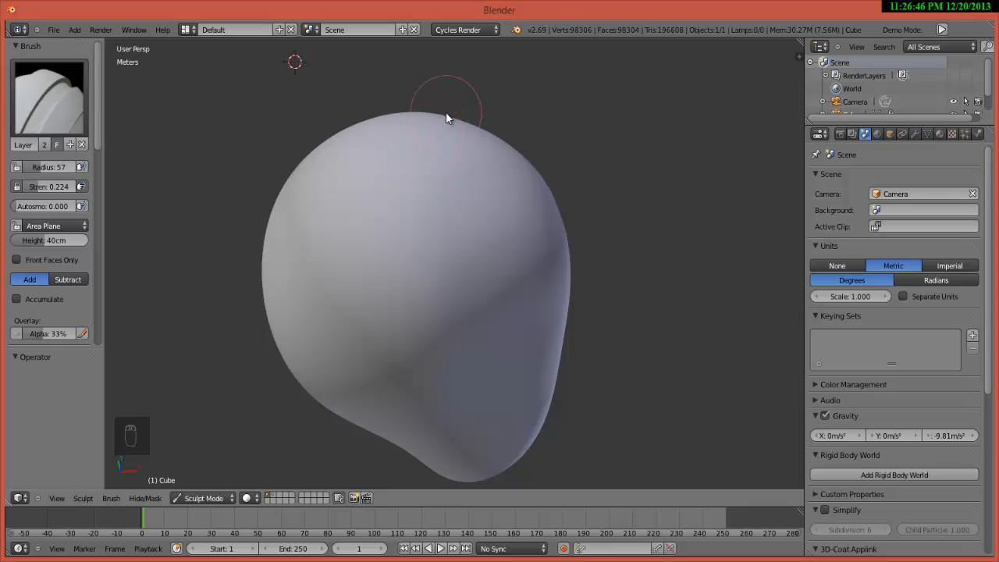
mouse_move(448, 119)
mouse_down()
mouse_move(422, 167)
mouse_move(446, 301)
mouse_up()
mouse_move(437, 255)
mouse_down()
mouse_move(438, 162)
mouse_move(452, 118)
mouse_up()
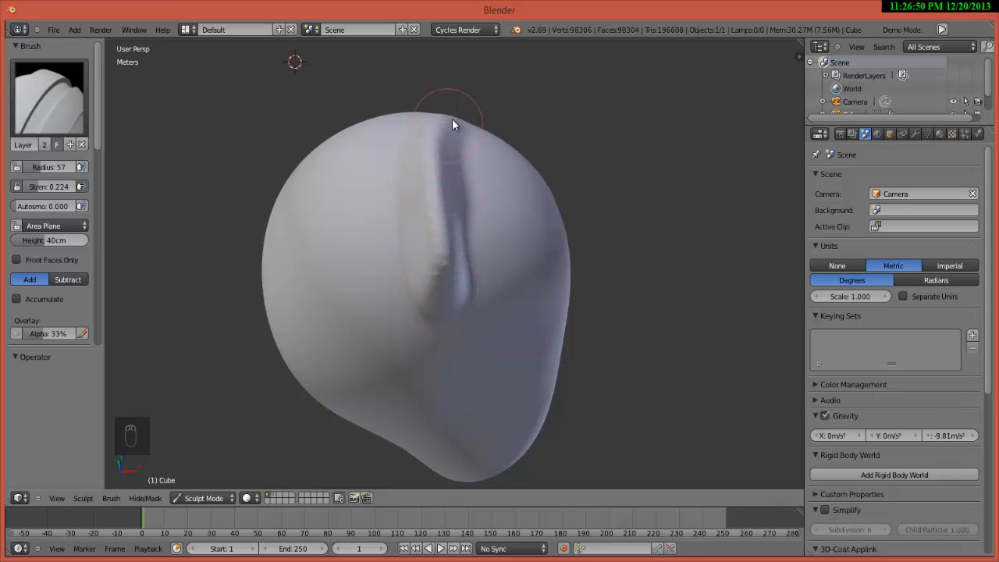
middle_drag(458, 115, 473, 112)
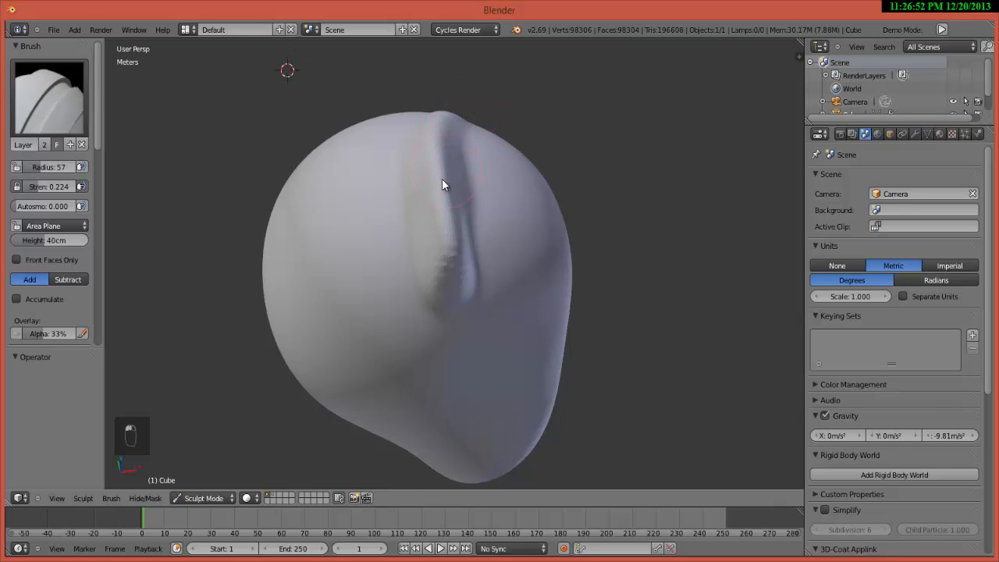
mouse_move(432, 206)
middle_down()
mouse_move(414, 183)
mouse_move(385, 177)
mouse_move(391, 170)
mouse_move(472, 294)
mouse_move(461, 296)
mouse_move(480, 281)
middle_up()
scroll(391, 168, up, 2)
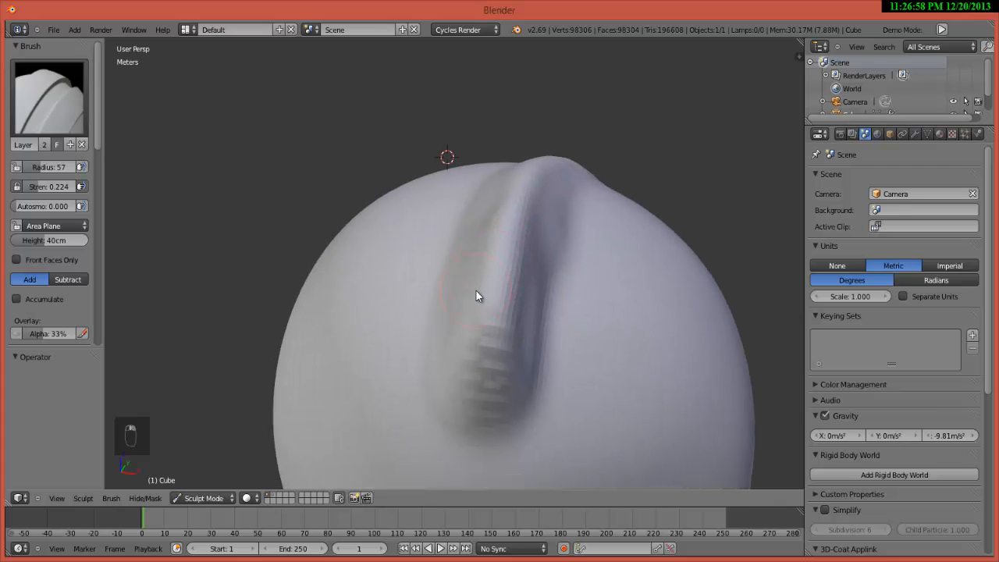
mouse_move(463, 326)
middle_down()
mouse_move(438, 348)
mouse_move(117, 262)
middle_up()
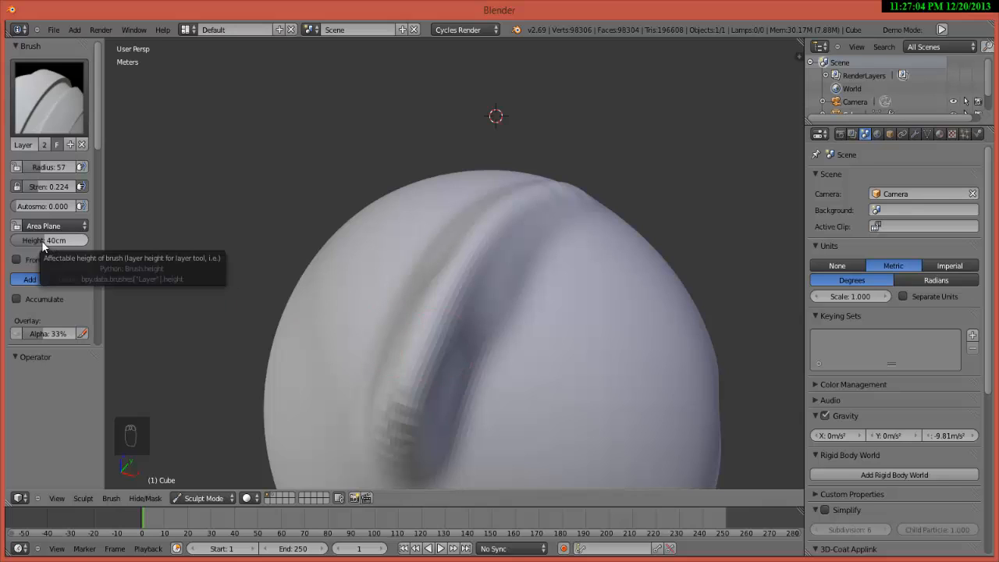
Step: Set the Layer brush height to 1 m and paint overlapping downward strokes on the head beside the first ridge
drag(42, 241, 106, 249)
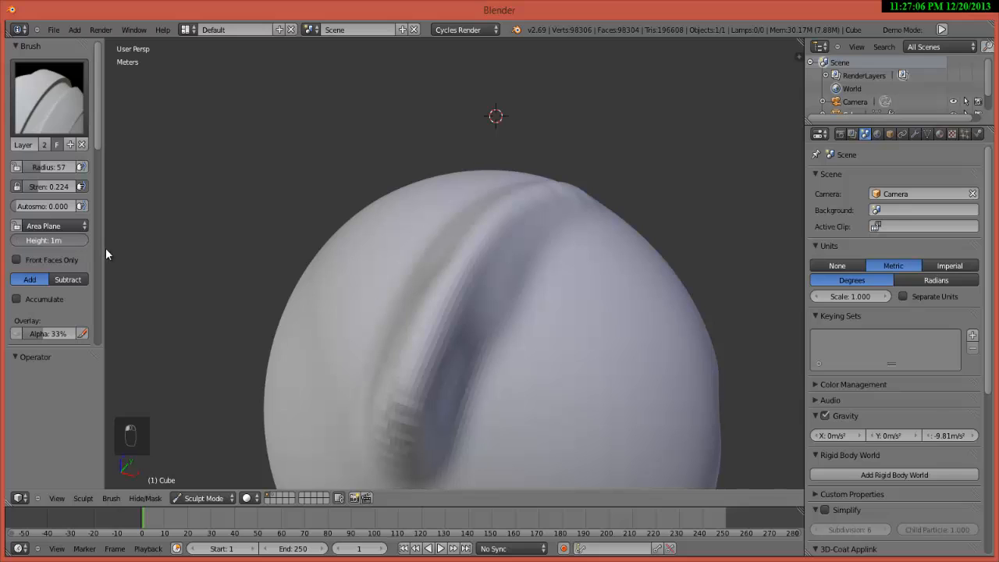
middle_drag(269, 335, 348, 334)
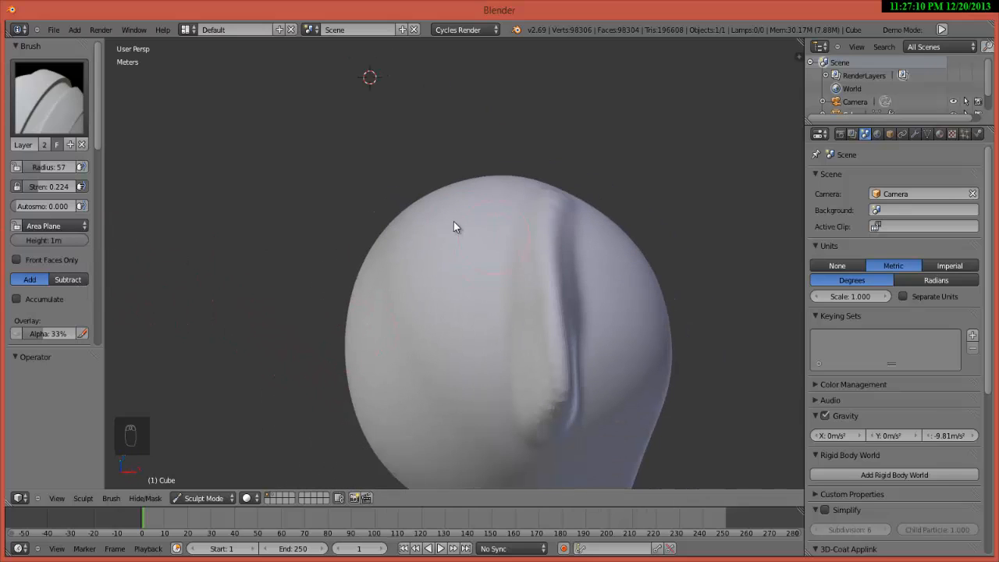
drag(453, 226, 441, 418)
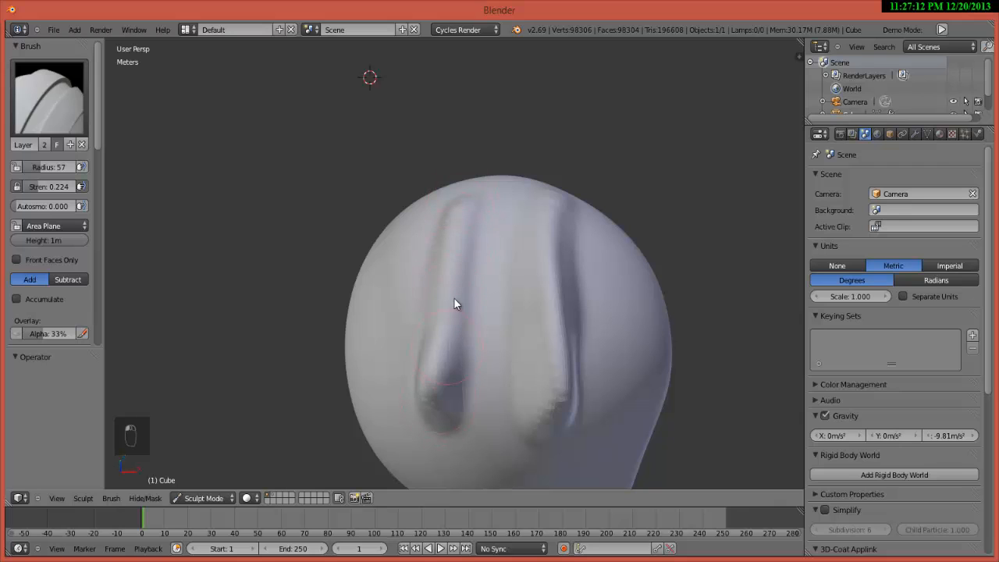
mouse_move(456, 304)
mouse_down()
mouse_move(470, 180)
mouse_move(415, 429)
mouse_up()
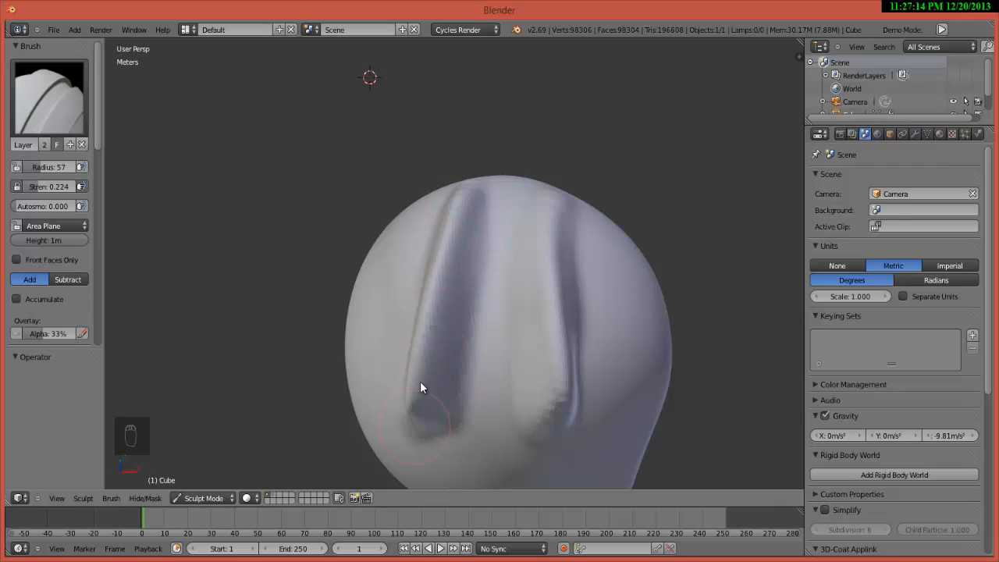
mouse_move(420, 388)
mouse_down()
mouse_move(466, 196)
mouse_move(395, 424)
mouse_move(455, 206)
mouse_move(409, 326)
mouse_move(401, 427)
mouse_move(434, 225)
mouse_move(450, 210)
mouse_move(411, 403)
mouse_move(431, 345)
mouse_up()
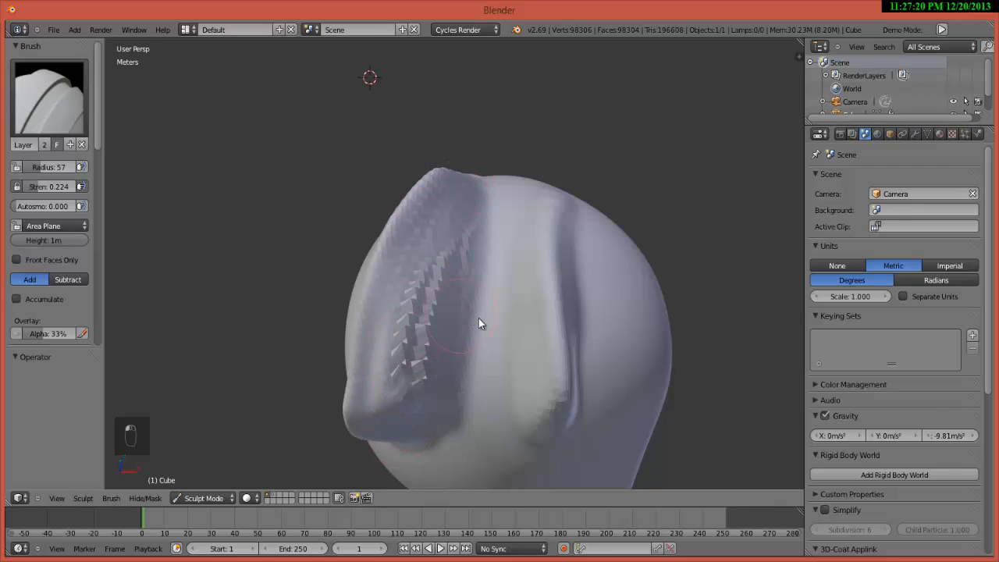
Step: Undo all the Layer strokes, including the first ridge, to restore the smooth head shape
key(ctrl+z)
key(ctrl+z)
key(ctrl+z)
key(ctrl+z)
key(ctrl+z)
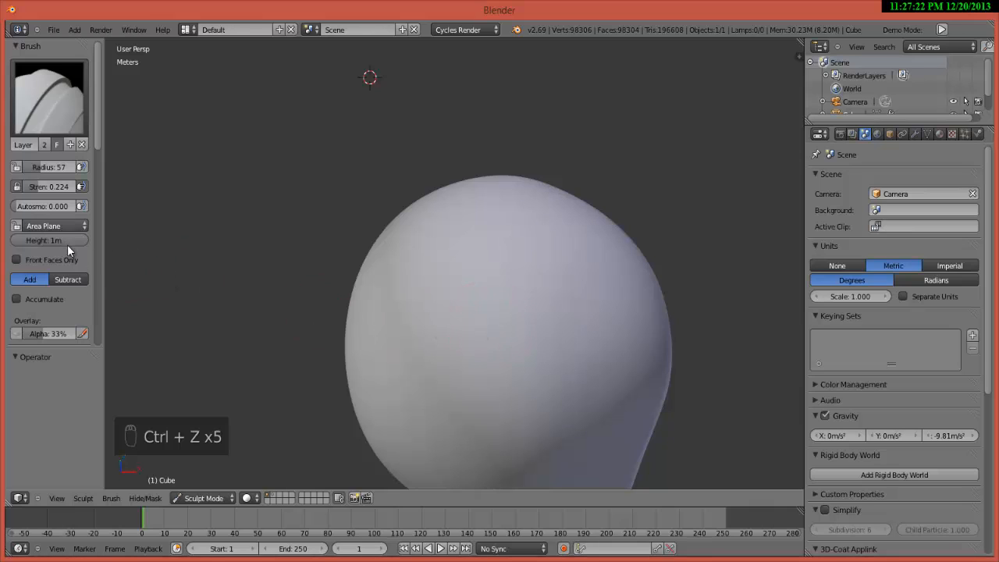
Step: Try a Layer brush height of 50 cm and an entry of 0, and settle on a height of 0.4 m
drag(76, 245, 54, 242)
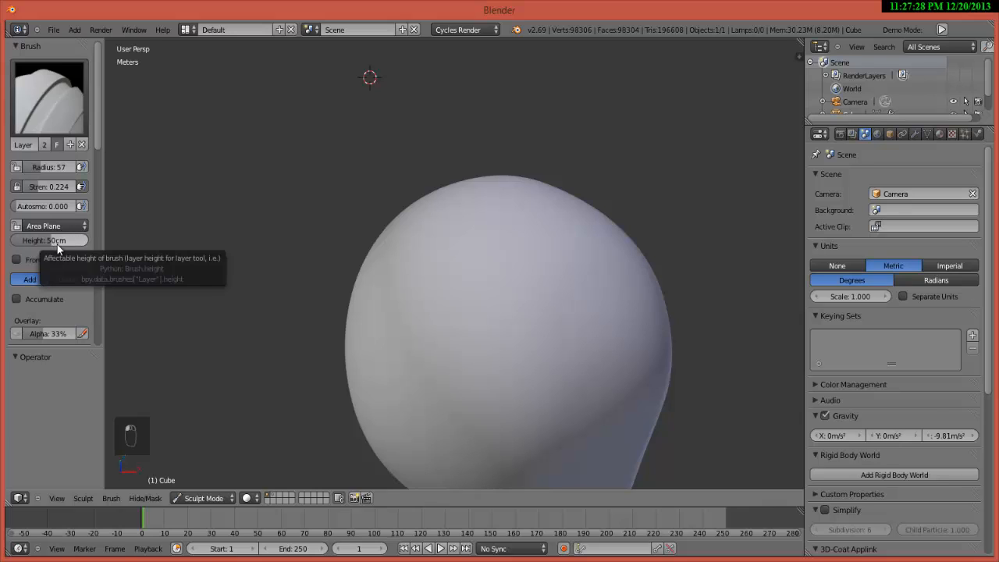
click(54, 242)
text(0)
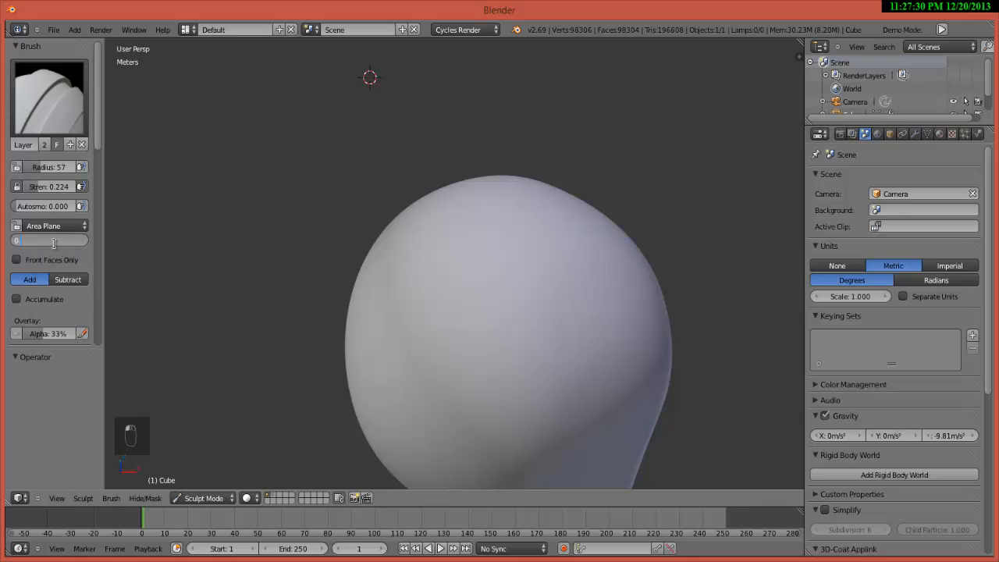
key(Return)
click(40, 241)
text(.4)
key(Return)
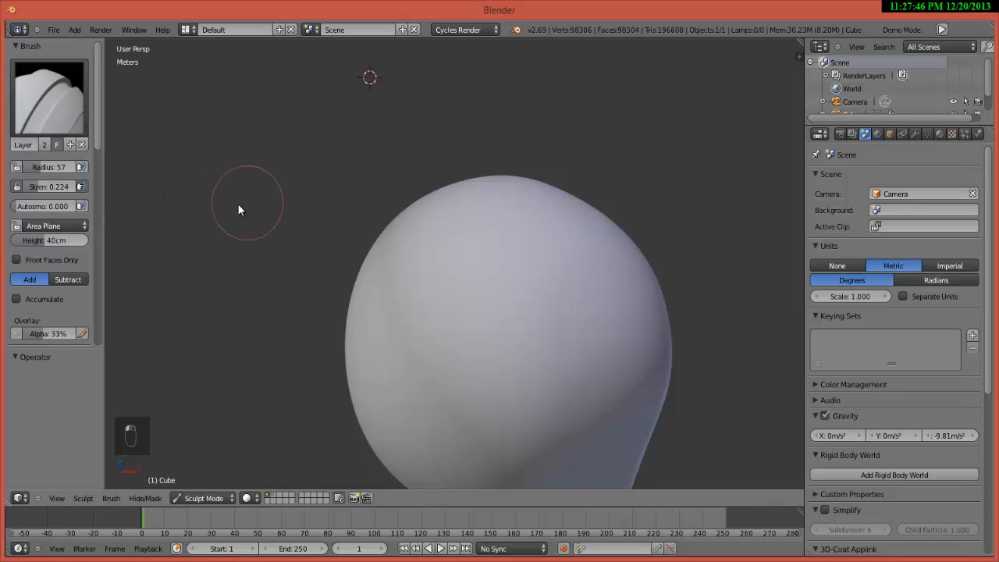
Step: Switch to the Mask brush and enlarge its radius to 131 for working on the head
click(47, 114)
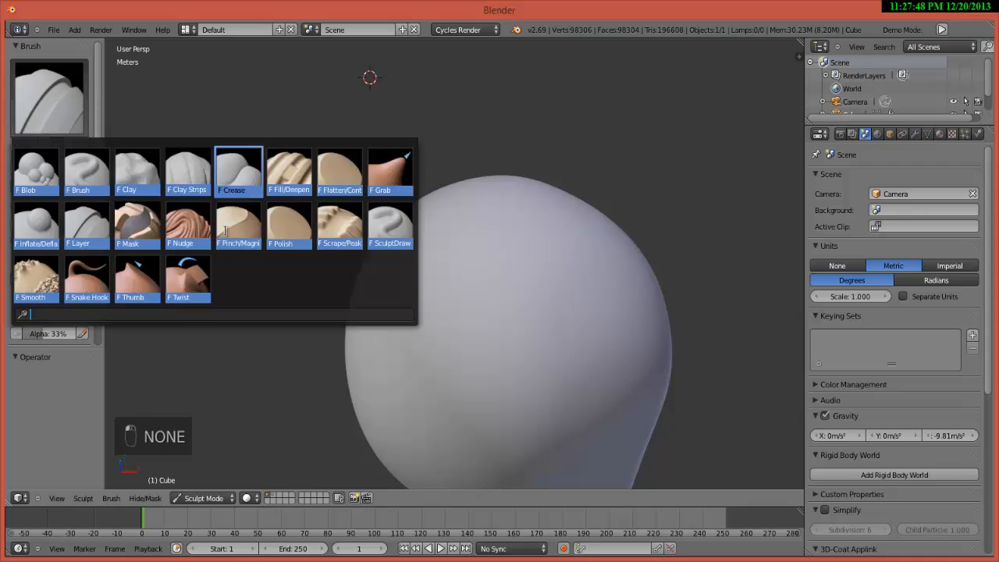
click(142, 240)
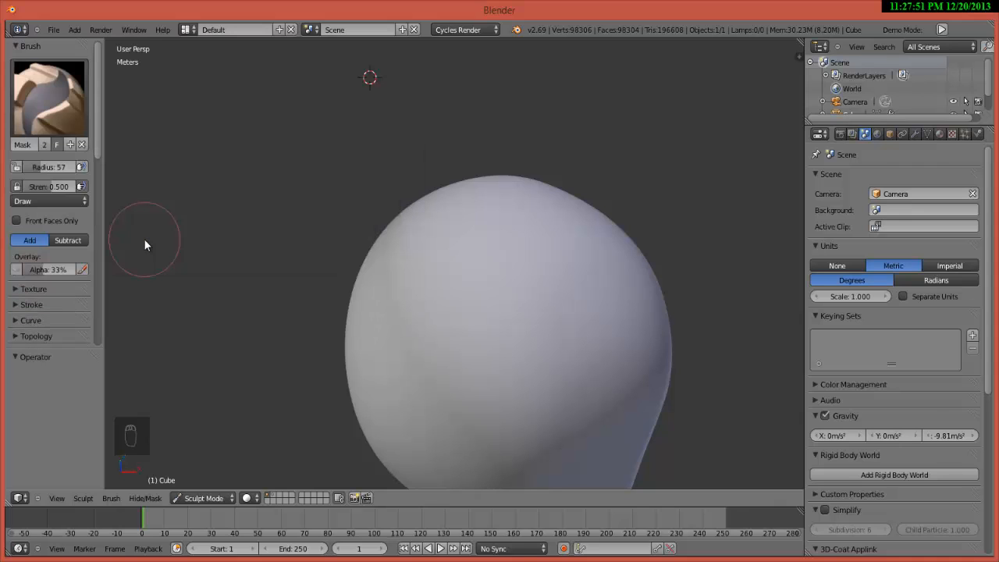
scroll(488, 107, down, 2)
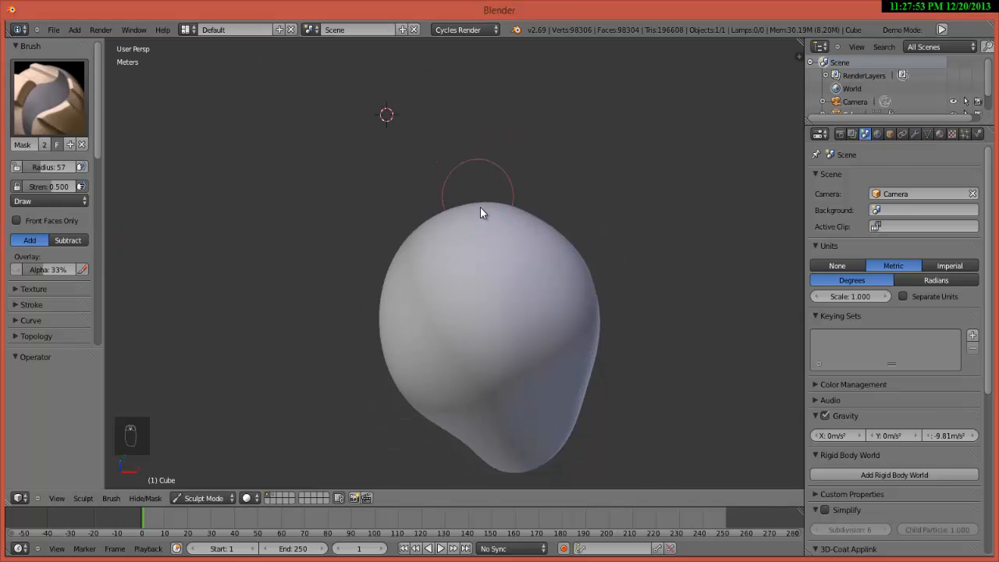
middle_drag(480, 210, 411, 203)
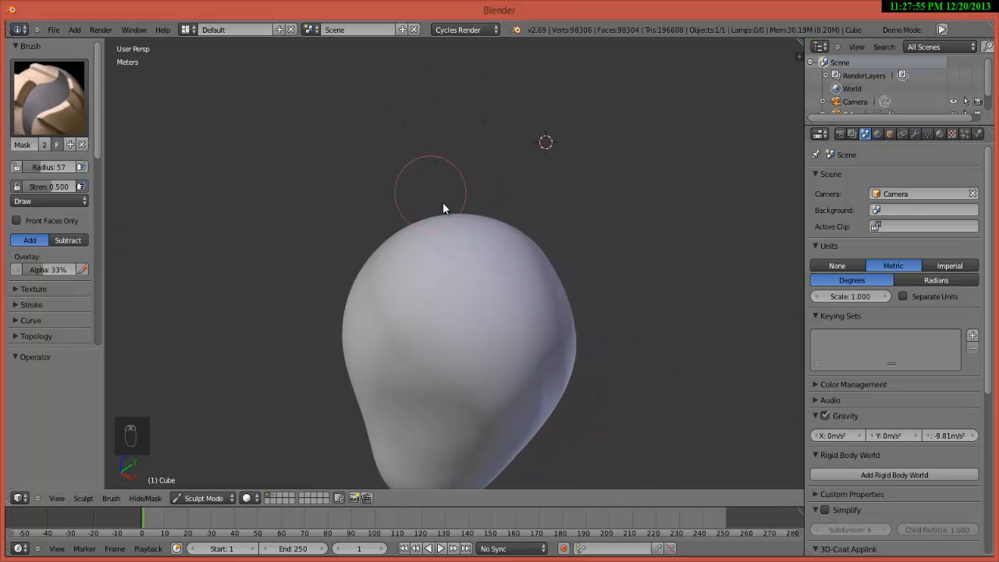
key(f)
click(452, 273)
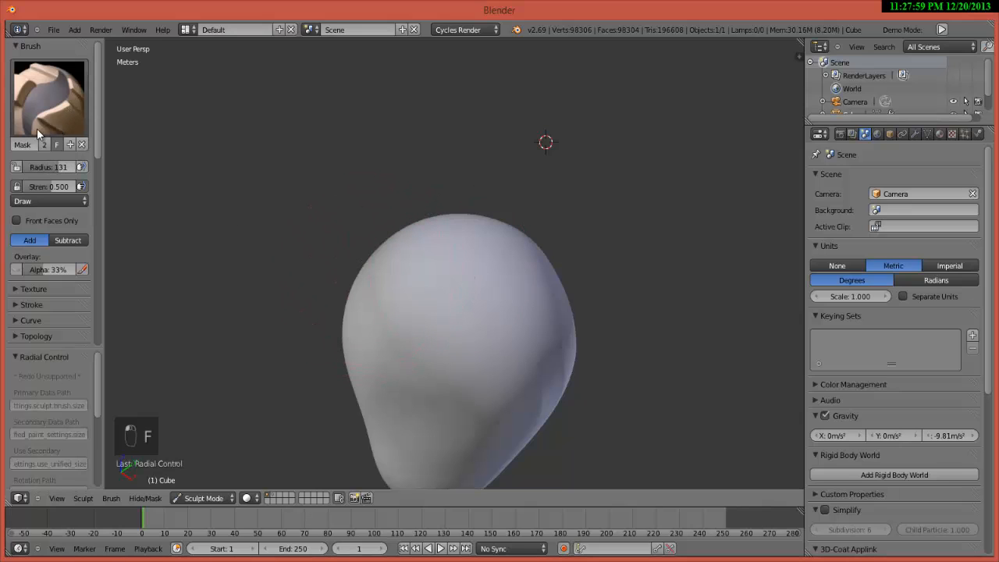
click(48, 106)
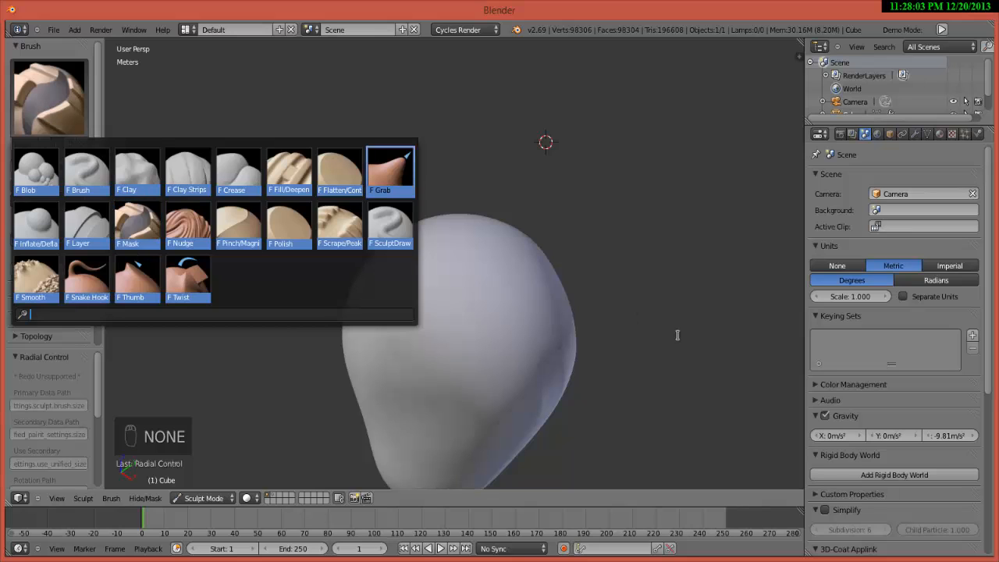
click(533, 207)
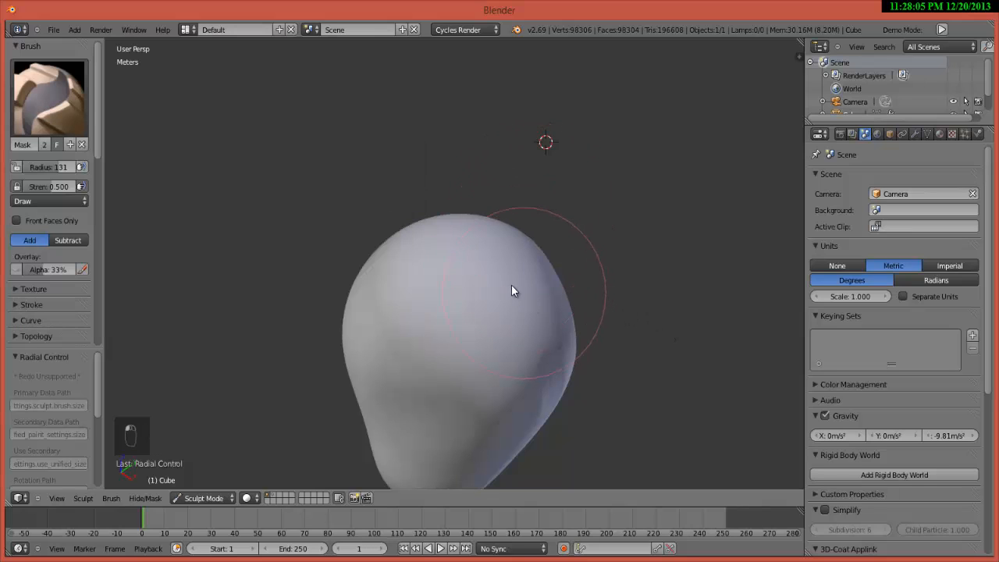
Step: Paint a dark mask across the front of the head and extend it around the sides with broad Mask brush strokes
mouse_move(512, 287)
middle_down()
mouse_move(491, 267)
mouse_move(448, 288)
middle_up()
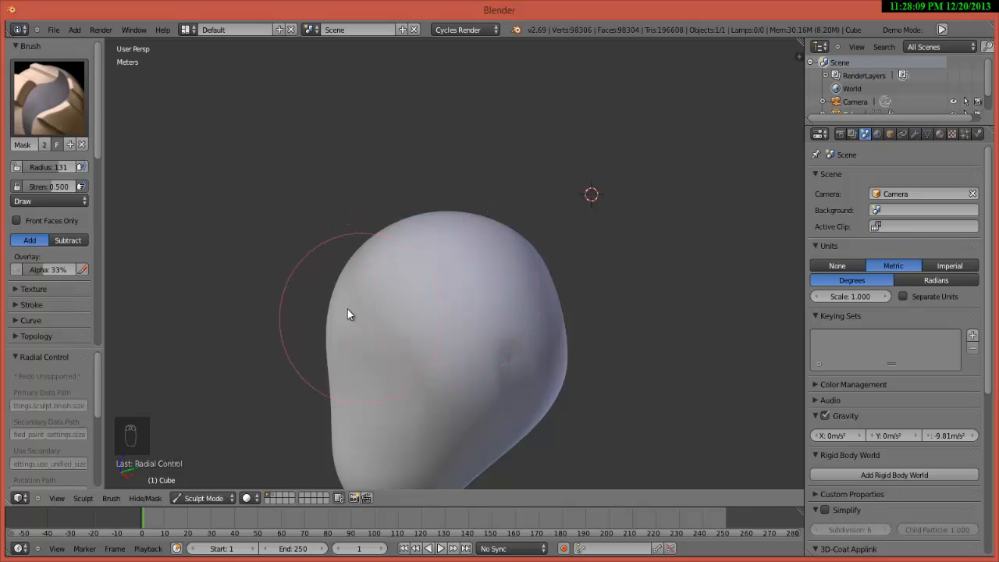
mouse_move(342, 306)
mouse_down()
mouse_move(555, 393)
mouse_move(413, 354)
mouse_move(402, 361)
mouse_up()
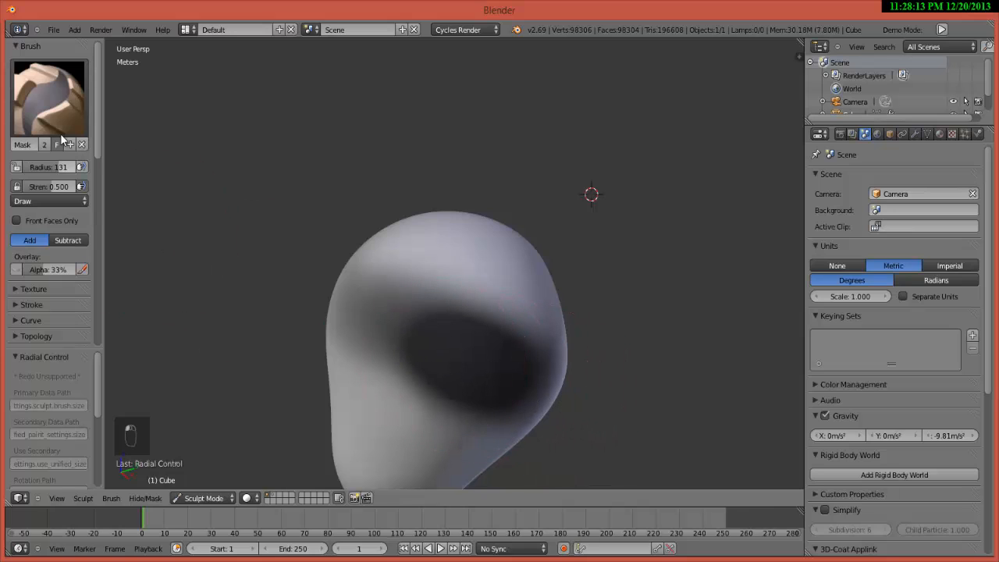
click(55, 122)
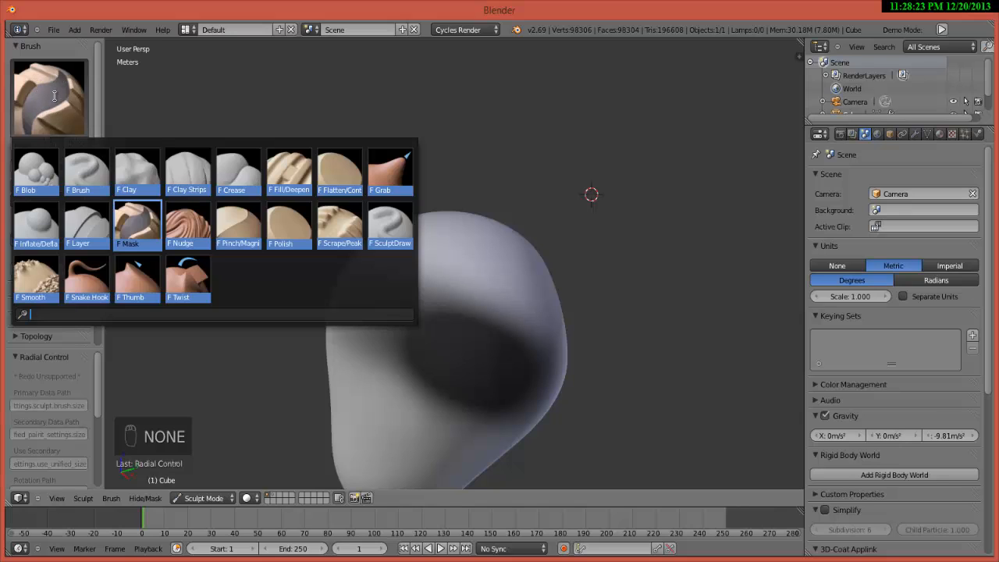
click(137, 216)
mouse_move(502, 328)
mouse_down()
mouse_move(479, 338)
mouse_move(397, 305)
mouse_move(402, 331)
mouse_move(410, 312)
mouse_move(382, 292)
mouse_move(332, 289)
mouse_move(417, 286)
mouse_move(442, 261)
mouse_move(372, 255)
mouse_move(427, 233)
mouse_move(548, 250)
mouse_move(526, 292)
mouse_move(555, 346)
mouse_move(583, 363)
mouse_up()
middle_drag(581, 364, 450, 359)
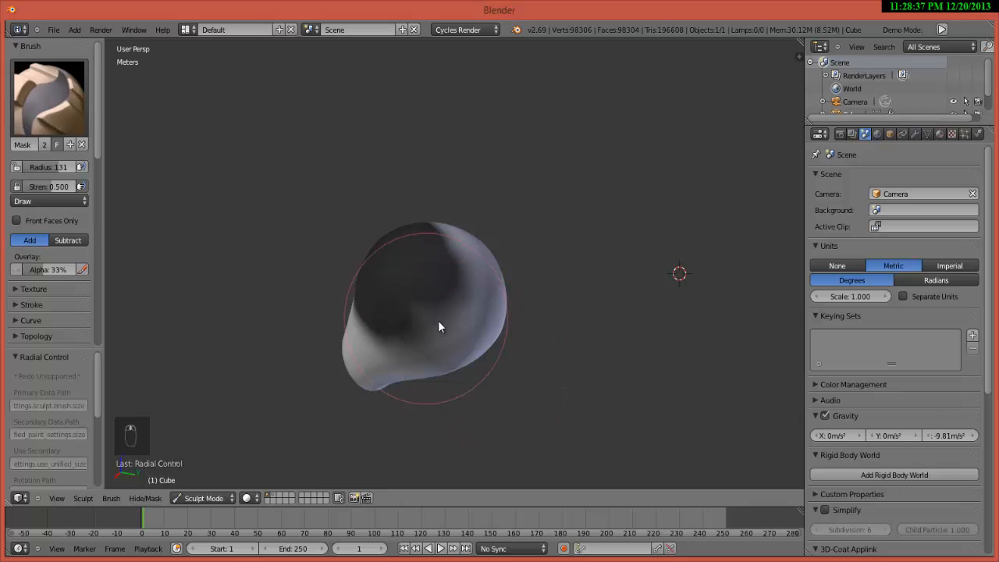
mouse_move(524, 325)
mouse_down()
mouse_move(480, 286)
mouse_move(426, 317)
mouse_move(458, 232)
mouse_move(459, 283)
mouse_move(458, 224)
mouse_move(474, 368)
mouse_move(429, 265)
mouse_up()
mouse_move(413, 297)
middle_down()
mouse_move(475, 397)
mouse_move(484, 307)
middle_up()
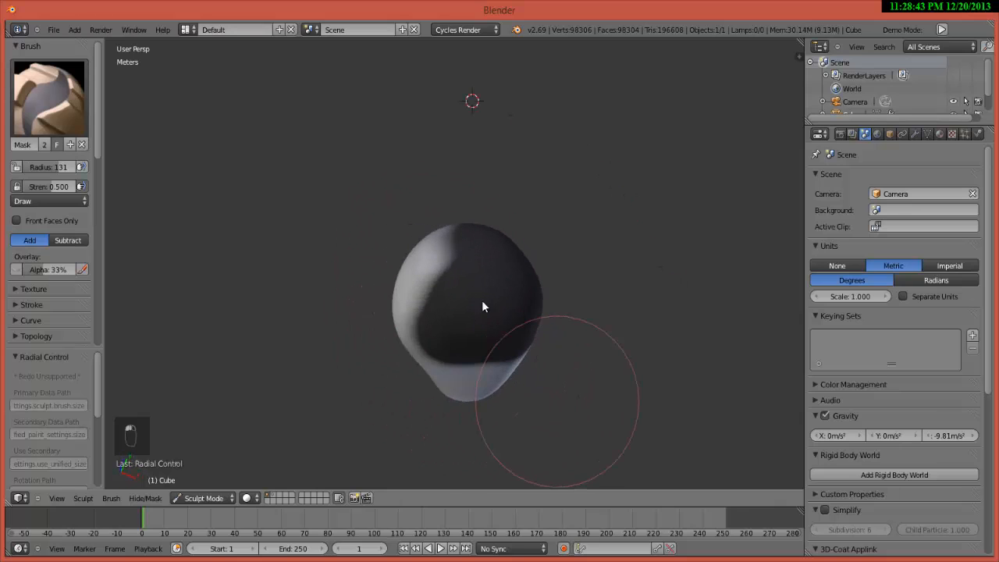
Step: Paint a mask around the whole upper part of the head with the Mask brush, leaving the lower face unmasked
mouse_move(438, 265)
mouse_down()
mouse_move(430, 344)
mouse_move(408, 335)
mouse_move(406, 250)
mouse_up()
mouse_move(406, 250)
middle_down()
mouse_move(414, 286)
mouse_move(493, 223)
mouse_move(531, 279)
middle_up()
mouse_move(532, 279)
mouse_down()
mouse_move(444, 413)
mouse_move(448, 375)
mouse_move(388, 262)
mouse_move(412, 318)
mouse_move(415, 371)
mouse_up()
middle_drag(429, 383, 404, 332)
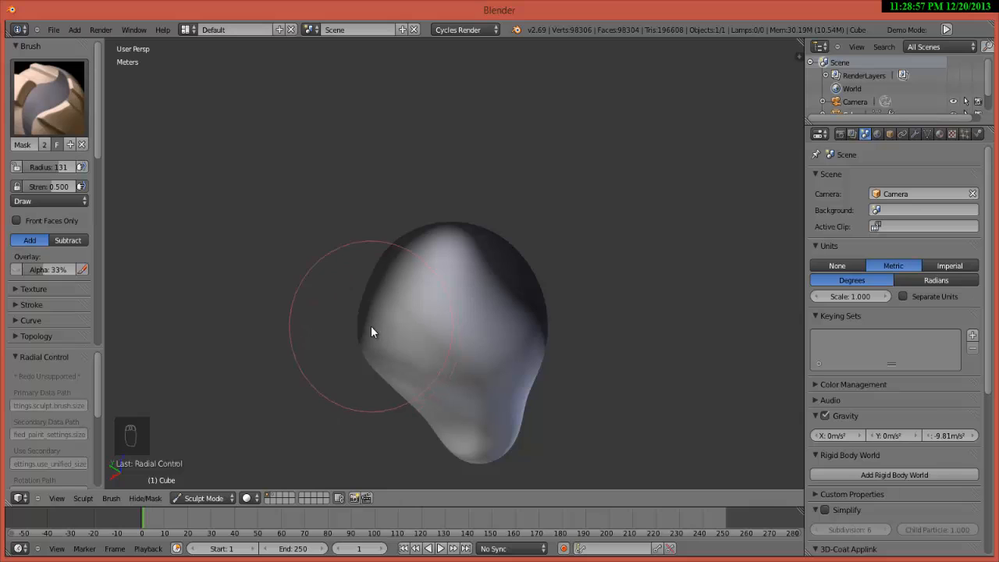
mouse_move(372, 328)
mouse_down()
mouse_move(504, 362)
mouse_move(553, 345)
mouse_move(468, 284)
mouse_move(394, 322)
mouse_move(409, 273)
mouse_move(448, 245)
mouse_move(469, 246)
mouse_move(558, 337)
mouse_move(536, 305)
mouse_up()
mouse_move(536, 310)
middle_down()
mouse_move(569, 341)
mouse_move(439, 383)
mouse_move(258, 404)
mouse_move(405, 328)
mouse_move(416, 413)
mouse_move(450, 409)
mouse_move(381, 378)
middle_up()
mouse_move(381, 378)
mouse_down()
mouse_move(414, 345)
mouse_move(562, 346)
mouse_move(609, 381)
mouse_move(318, 367)
mouse_up()
mouse_move(391, 395)
middle_down()
mouse_move(370, 383)
mouse_move(412, 373)
mouse_move(398, 270)
mouse_move(489, 339)
mouse_move(468, 339)
middle_up()
scroll(469, 339, up, 3)
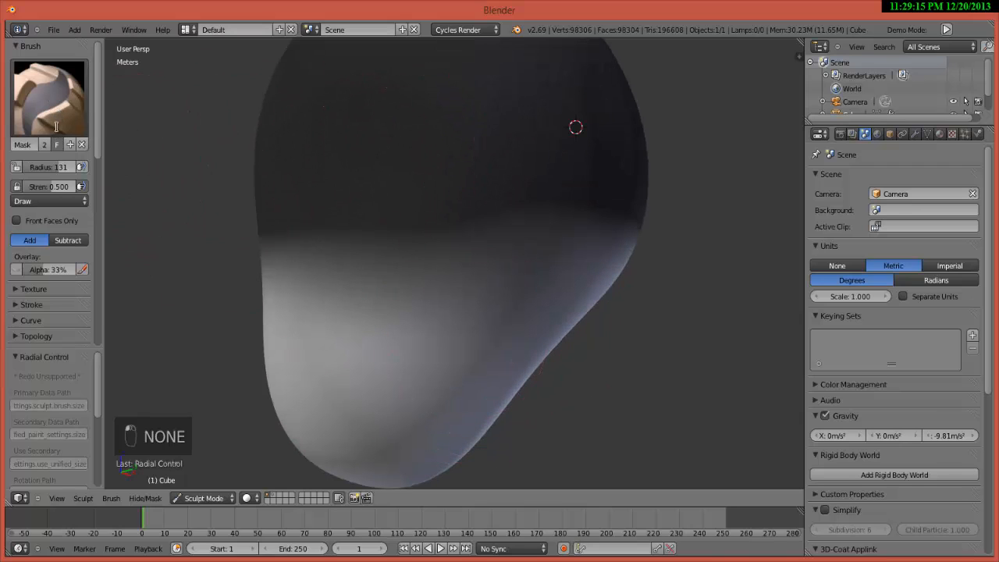
Step: Switch the active sculpting brush from Mask to Brush
click(50, 100)
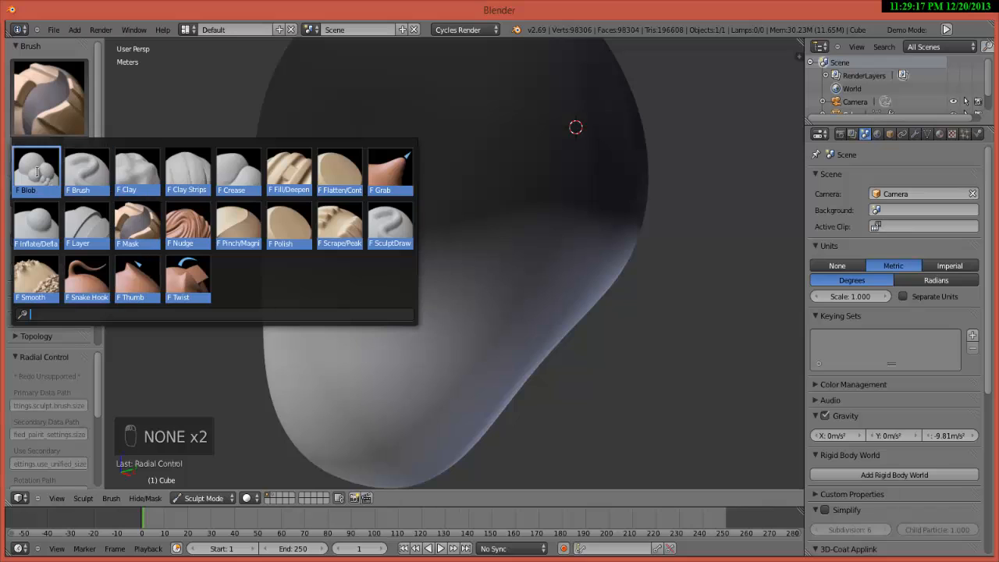
click(87, 170)
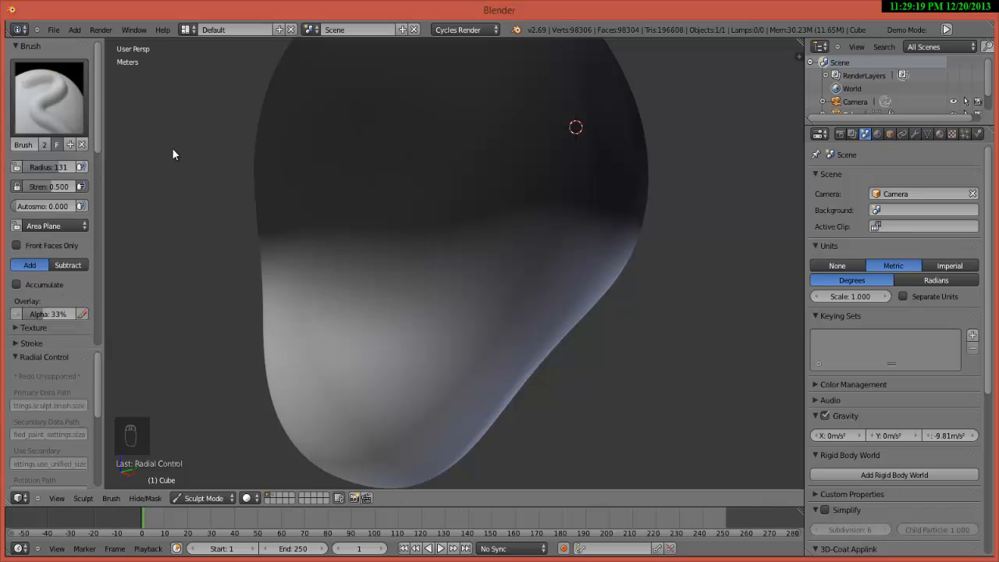
scroll(220, 174, down, 2)
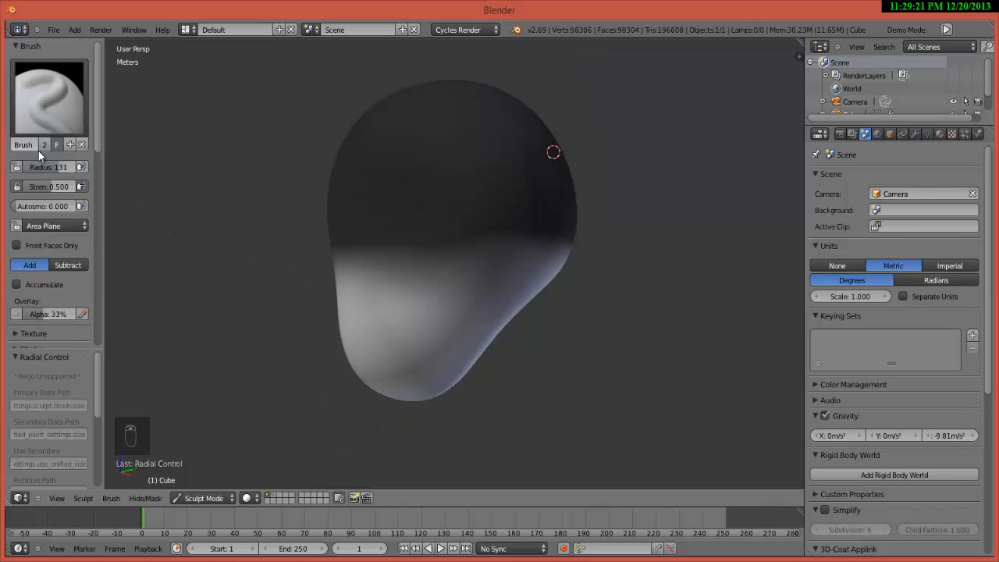
scroll(343, 273, up, 3)
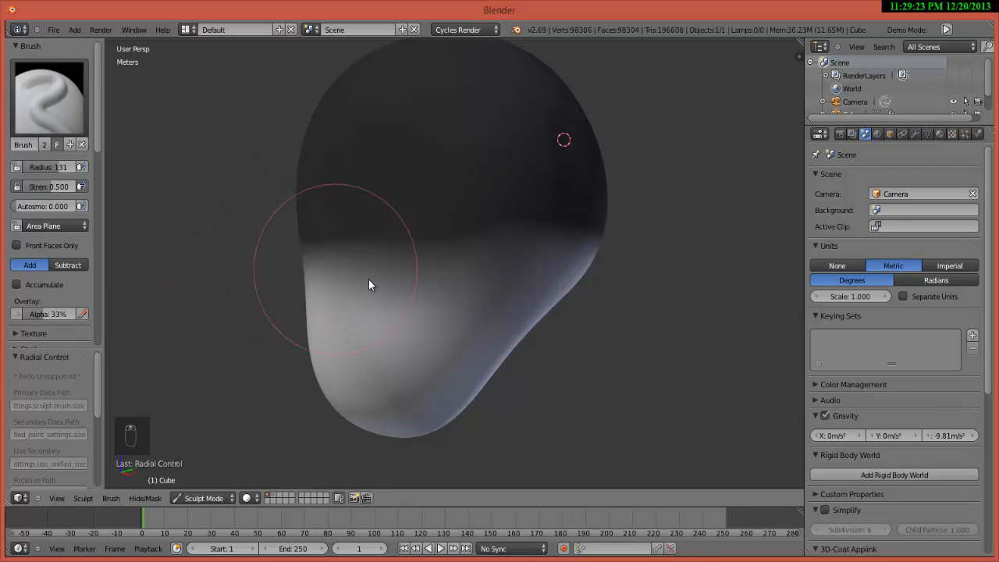
Step: Examine the mask boundary and the unmasked lower part of the head from several angles
middle_drag(382, 289, 391, 288)
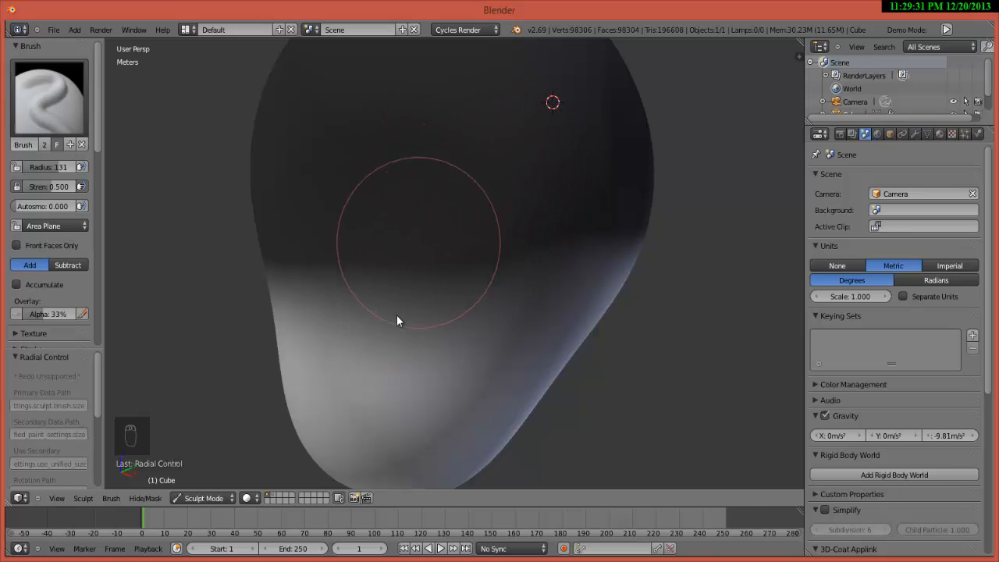
mouse_move(383, 306)
middle_down()
mouse_move(370, 274)
mouse_move(329, 329)
middle_up()
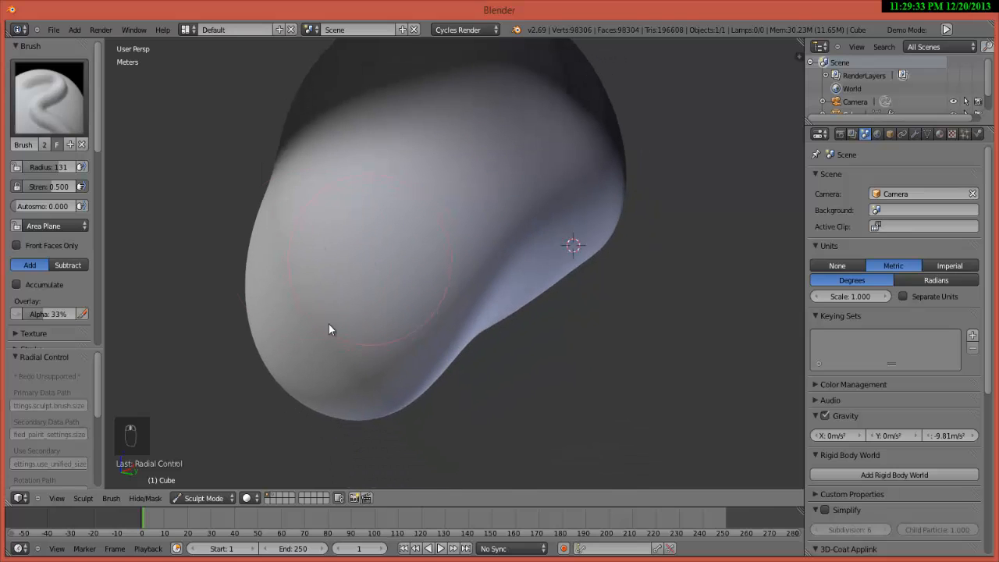
mouse_move(349, 235)
middle_down()
mouse_move(391, 283)
mouse_move(403, 278)
middle_up()
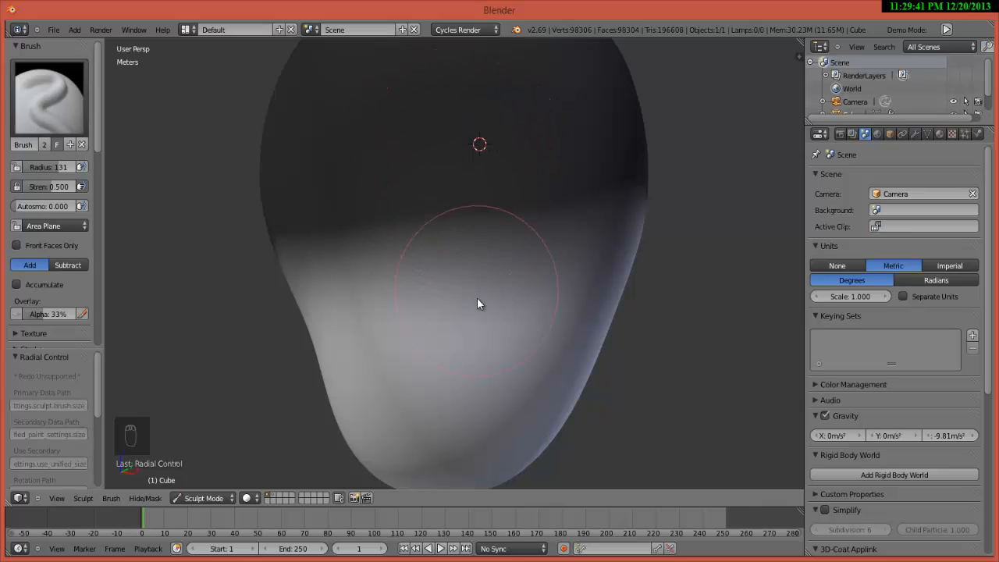
middle_drag(560, 316, 527, 291)
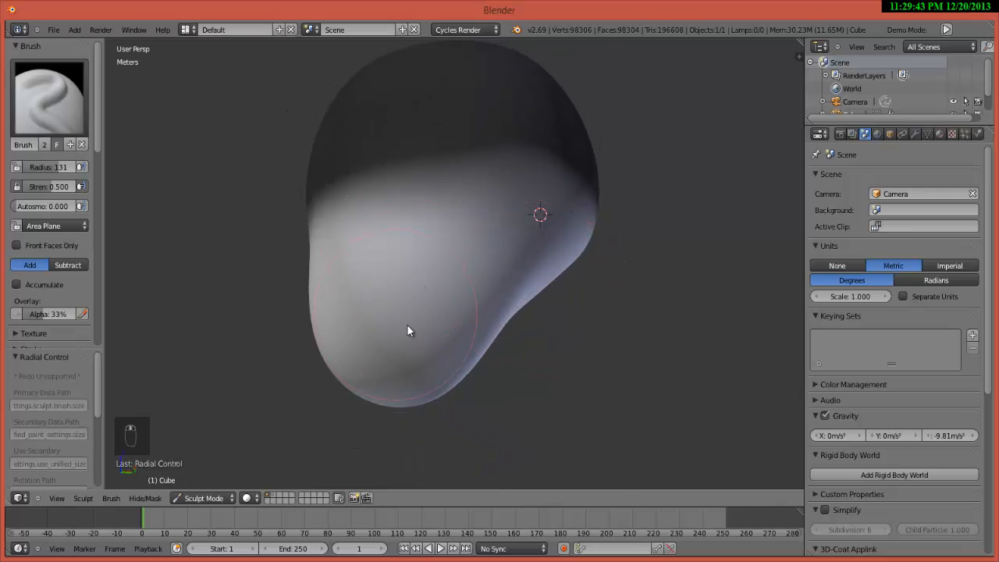
mouse_move(399, 305)
middle_down()
mouse_move(429, 320)
mouse_move(482, 280)
middle_up()
scroll(444, 295, up, 1)
middle_drag(421, 190, 431, 210)
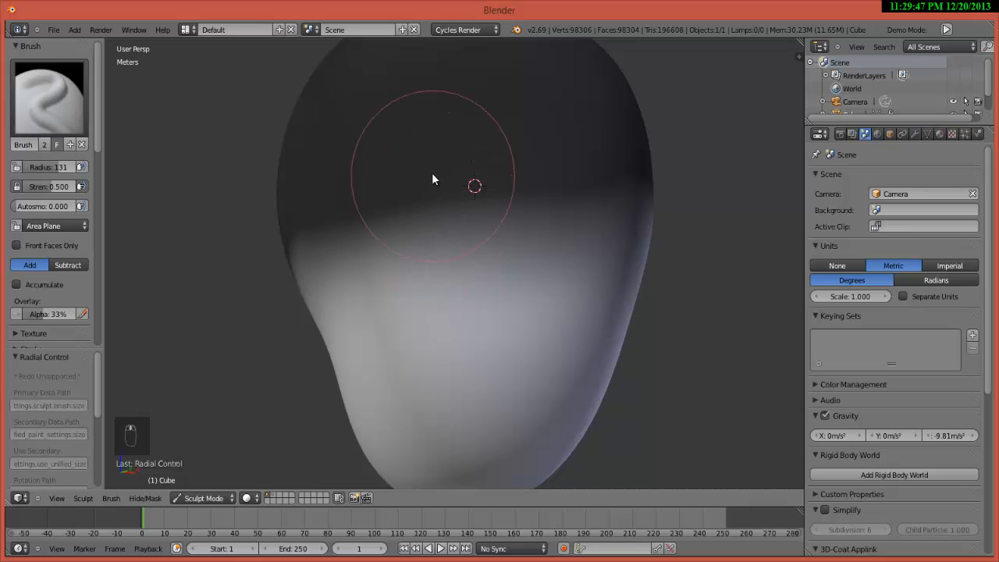
scroll(461, 142, down, 1)
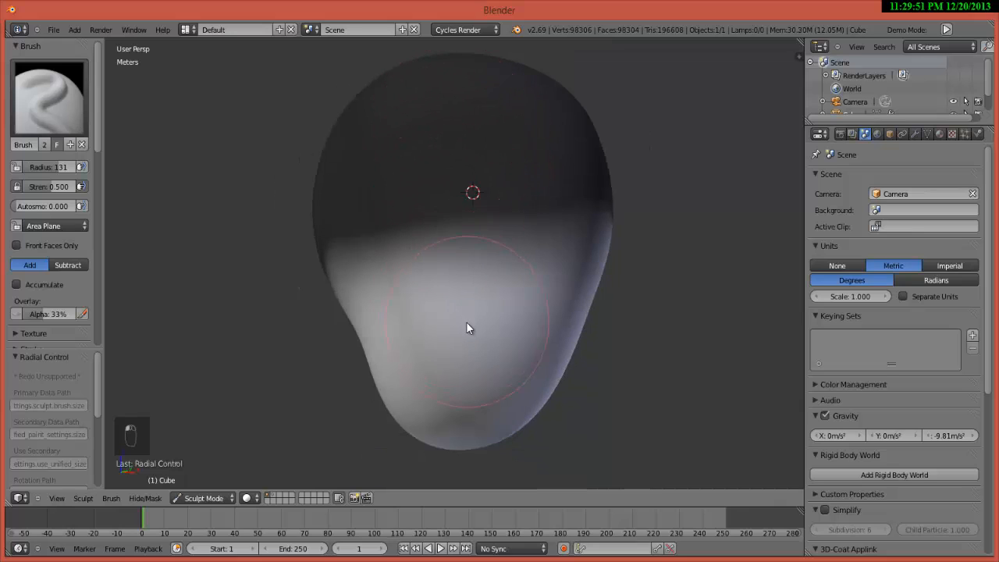
Step: Draw a grease pencil line from the masked forehead down to the middle of the unmasked face
key(d)
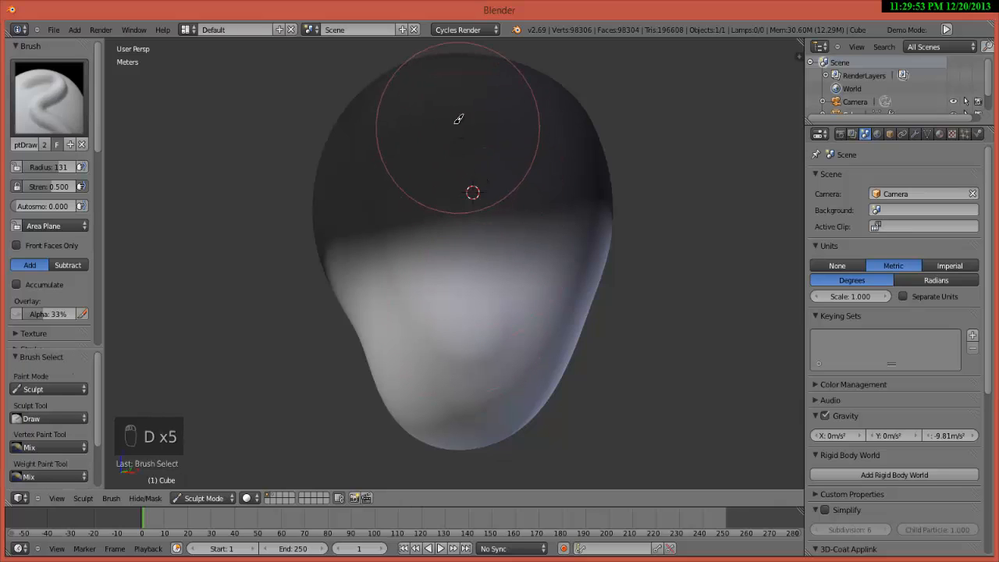
drag(457, 121, 456, 197)
drag(478, 261, 484, 315)
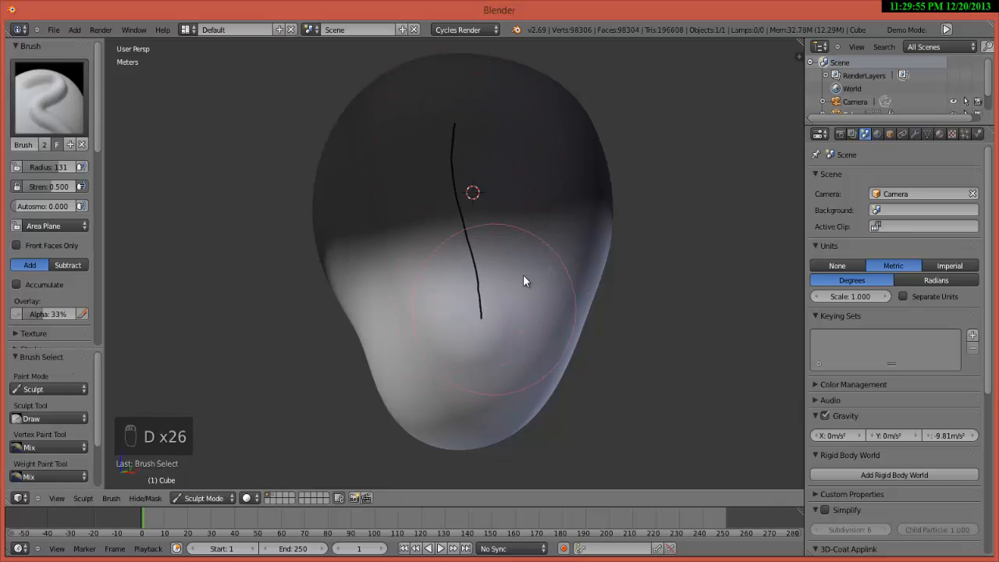
Step: Retrace the grease pencil line with a second stroke from the forehead down to its lower end
key(d)
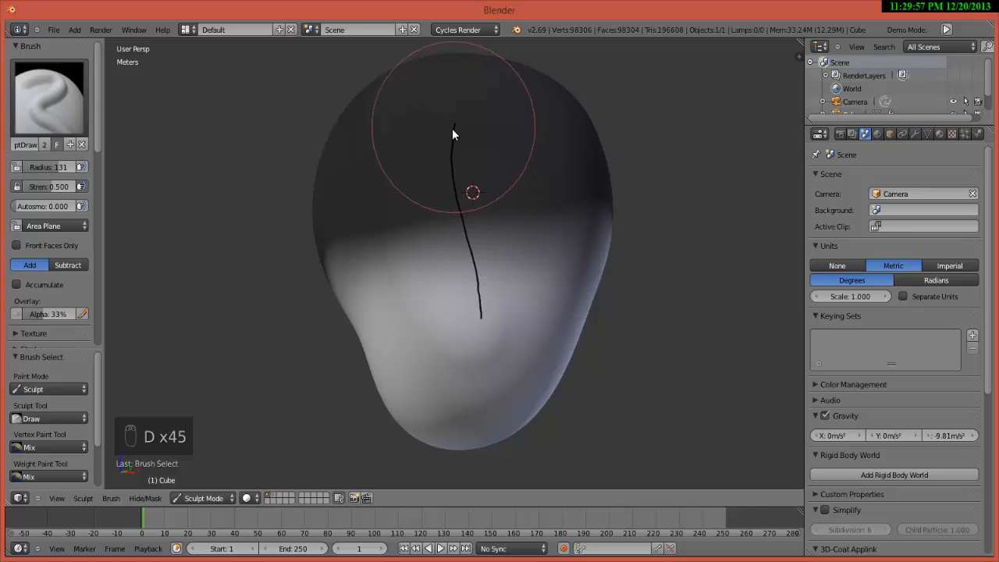
key(d)
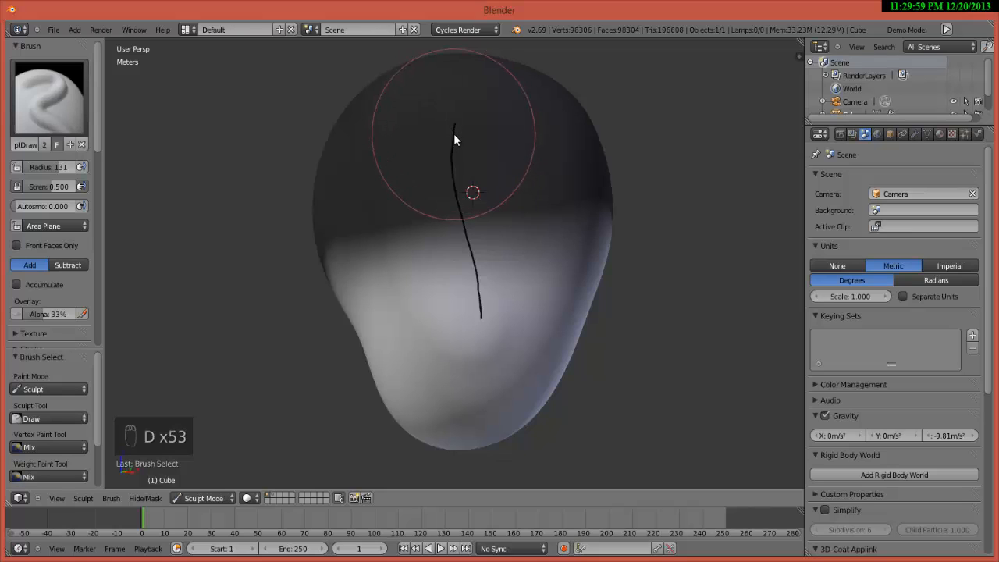
key(d)
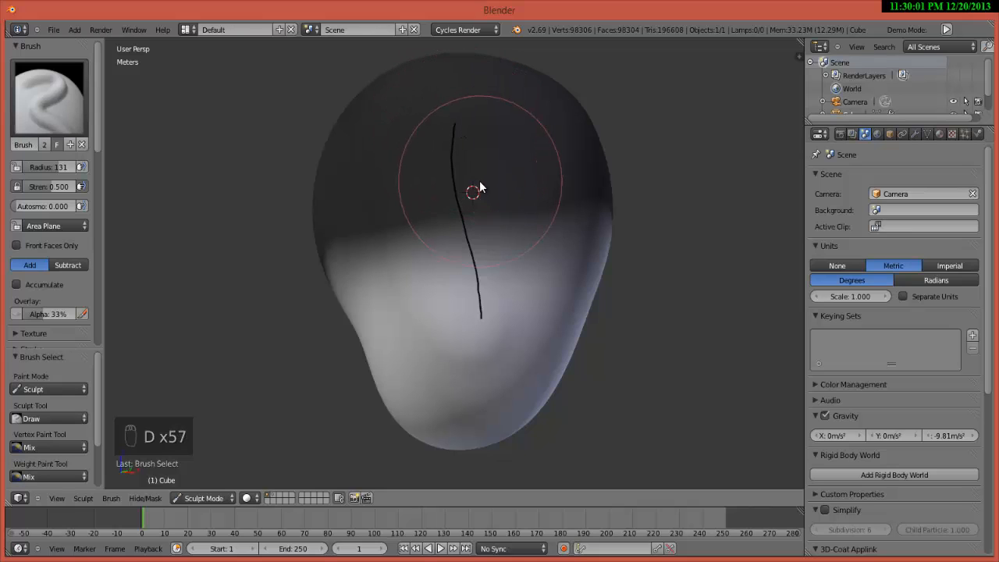
key(d)
key(d)
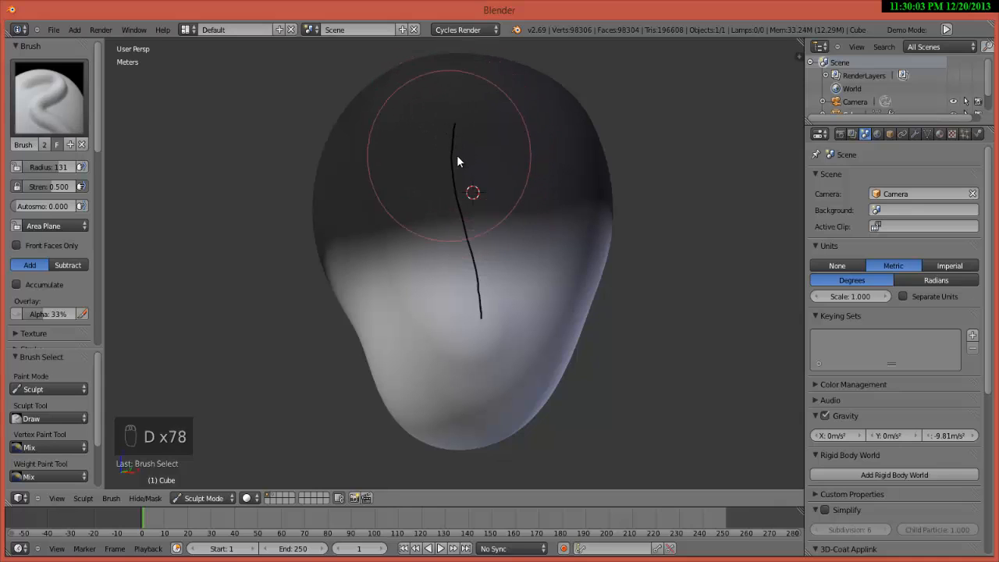
key(d)
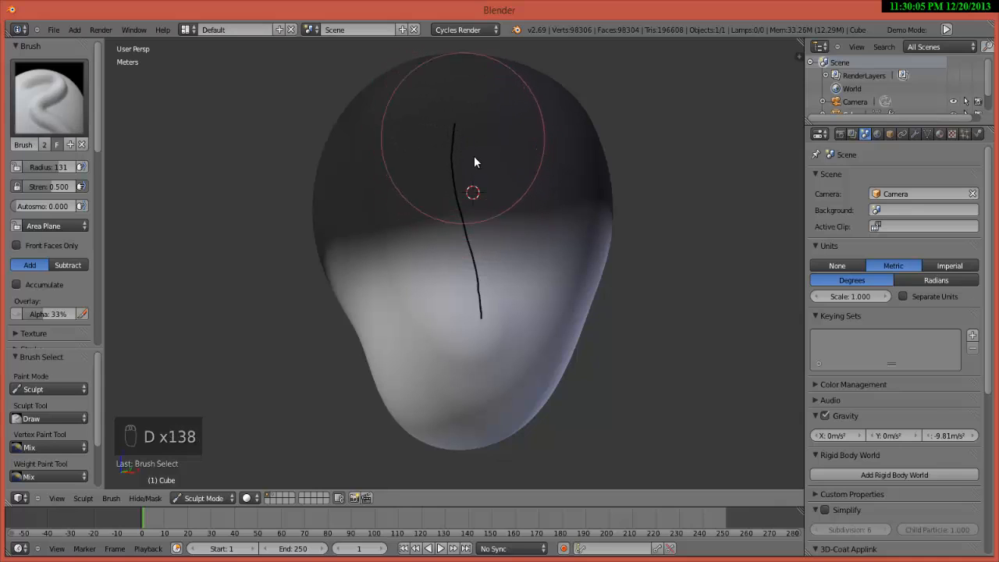
key(d)
mouse_move(456, 113)
mouse_down()
mouse_move(451, 144)
mouse_move(488, 316)
mouse_up()
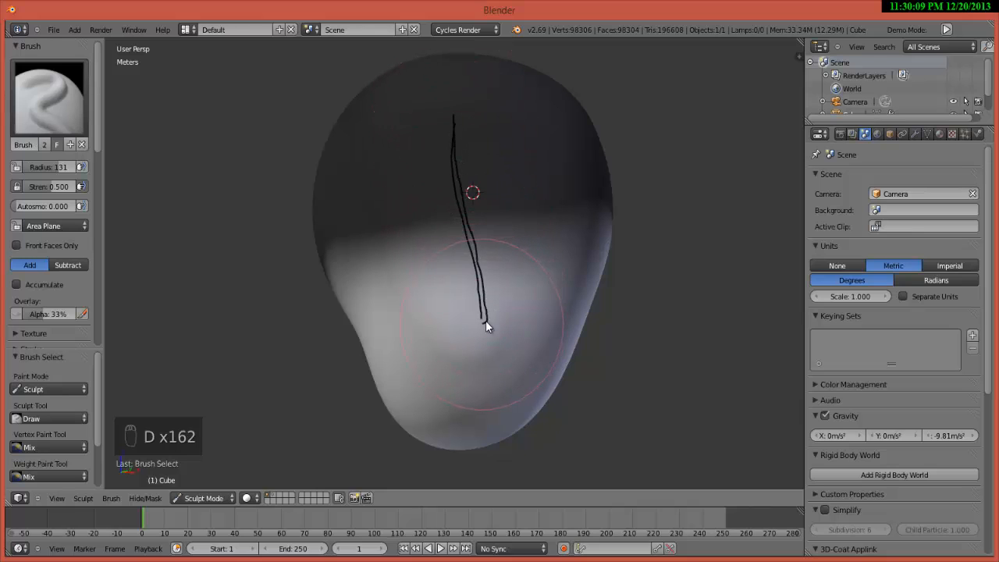
Step: Add a grease pencil arrowhead at the lower end of the line, pointing down
key(d)
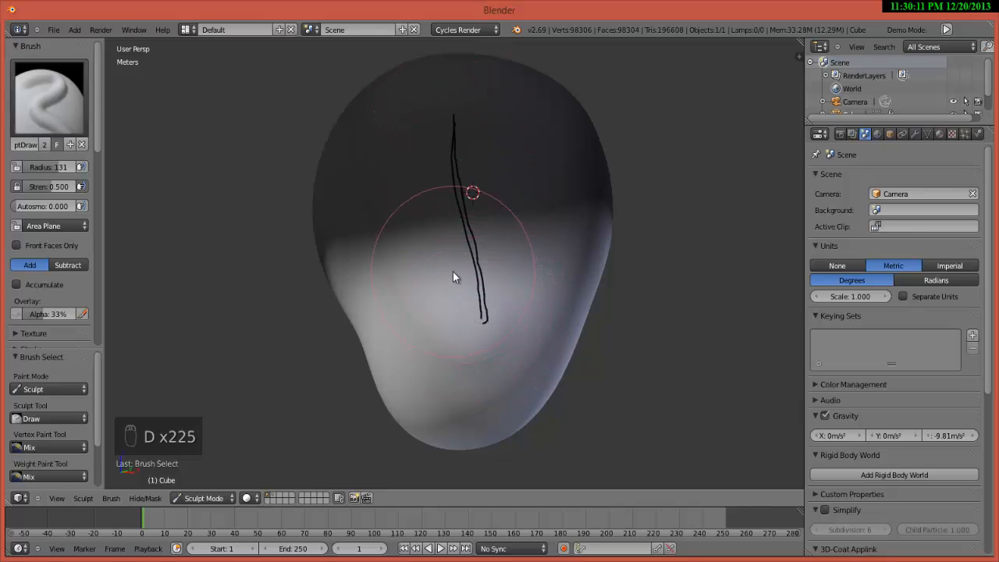
key(d)
mouse_move(452, 272)
mouse_down()
mouse_move(486, 317)
mouse_move(502, 274)
mouse_up()
key(d)
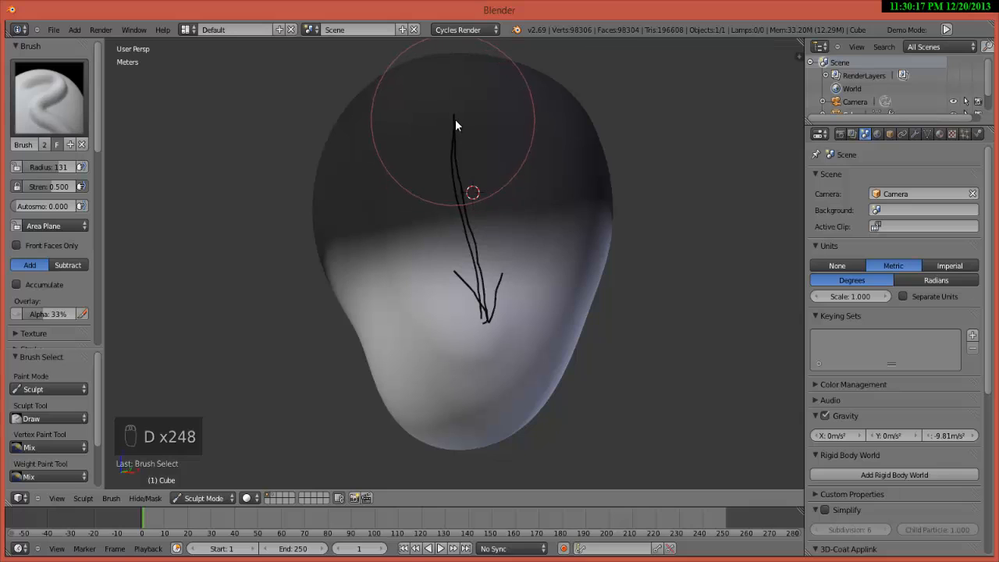
Step: Circle both ends of the arrow with the grease pencil, labelling the upper end A and the lower end B
key(d)
mouse_move(456, 117)
mouse_down()
mouse_move(446, 111)
mouse_move(487, 125)
mouse_move(483, 113)
mouse_move(496, 108)
mouse_up()
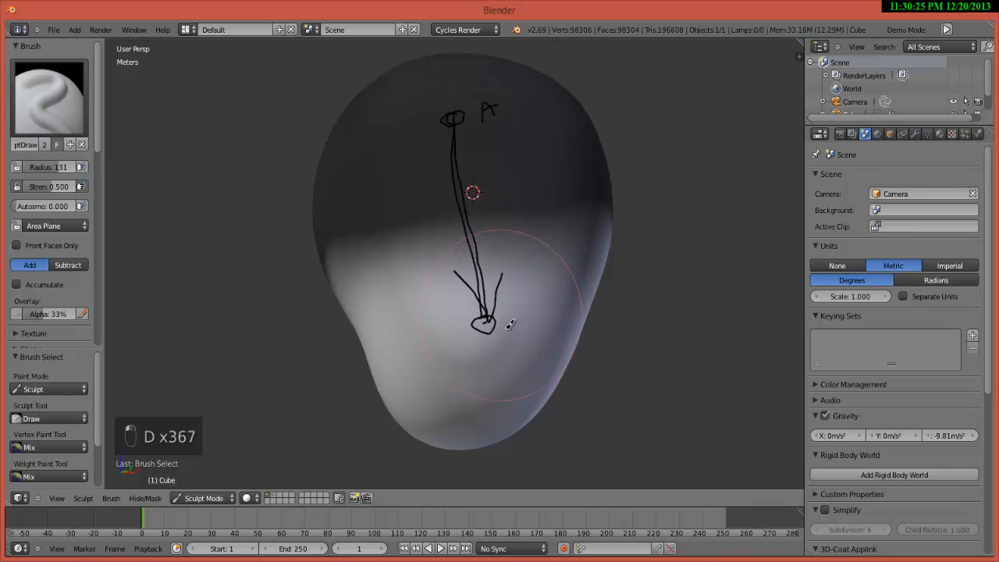
mouse_move(504, 315)
mouse_down()
mouse_move(505, 331)
mouse_move(520, 323)
mouse_move(506, 329)
mouse_up()
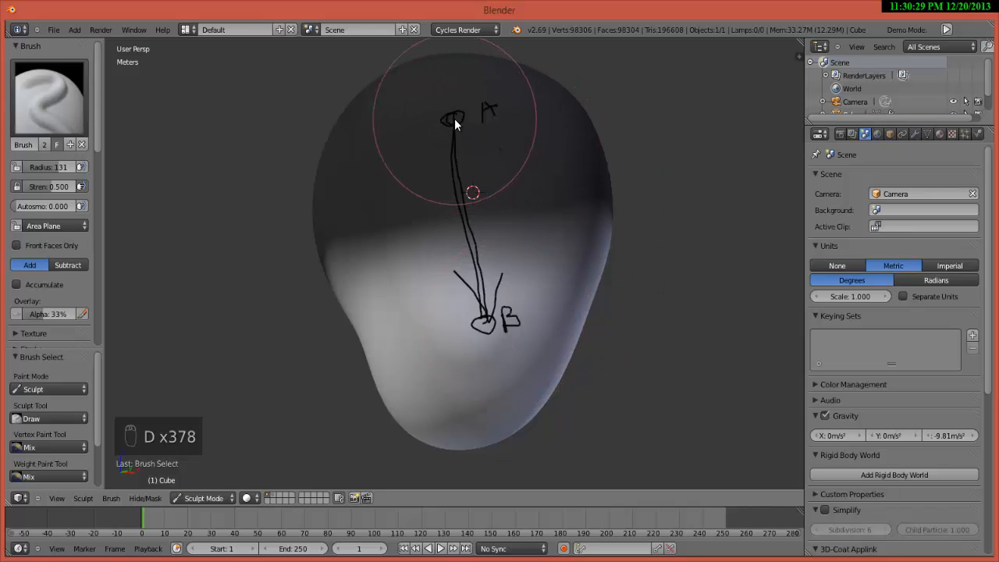
Step: Set the brush radius to 45 and sculpt a raised vertical ridge along the middle of the unmasked face
key(f)
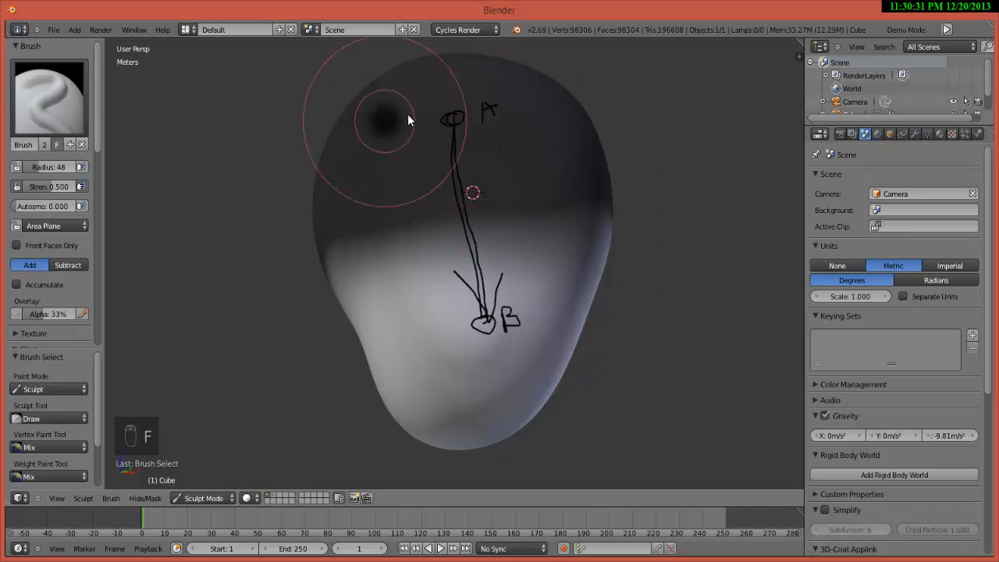
key(Escape)
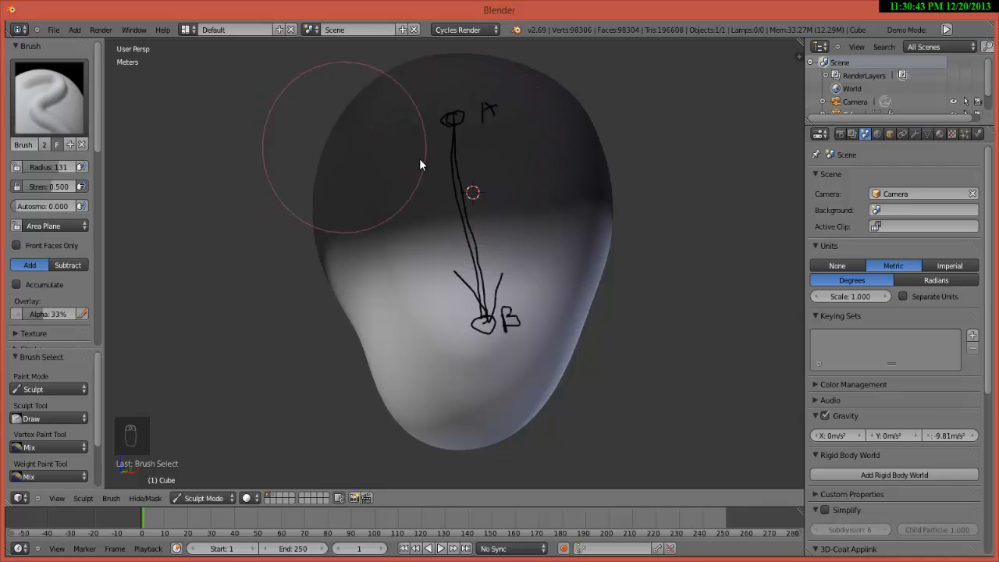
key(f)
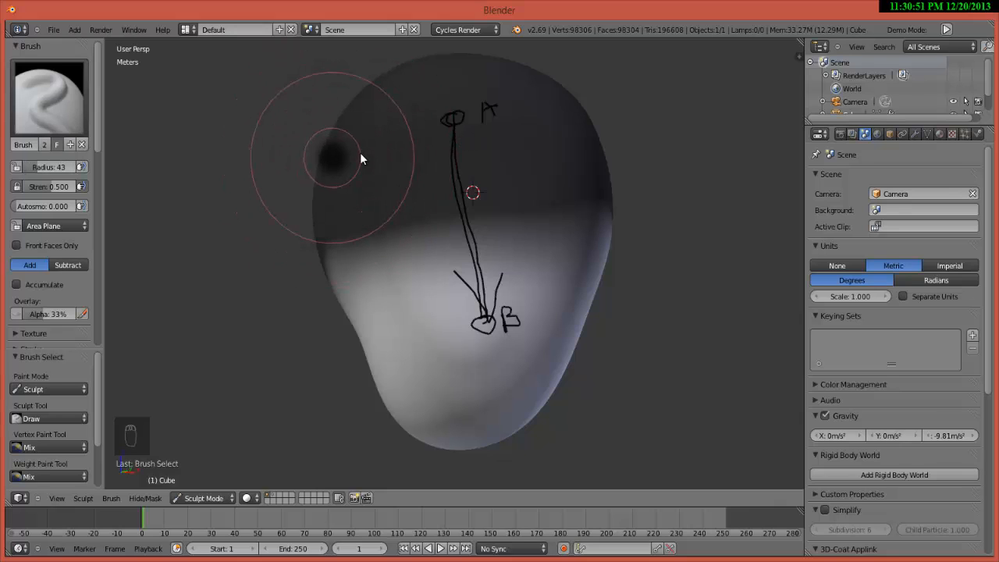
click(359, 156)
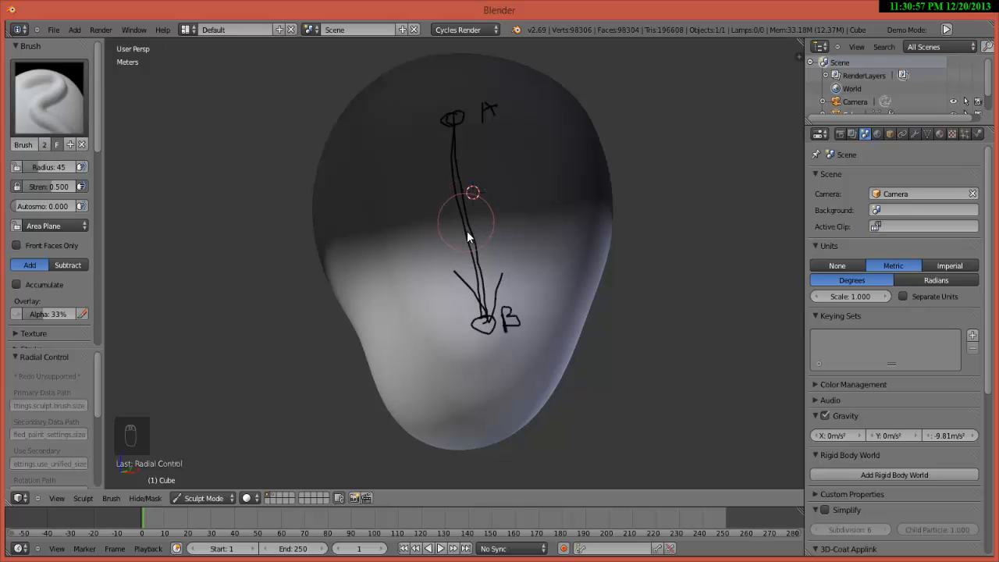
mouse_move(486, 376)
mouse_down()
mouse_move(485, 386)
mouse_move(458, 250)
mouse_up()
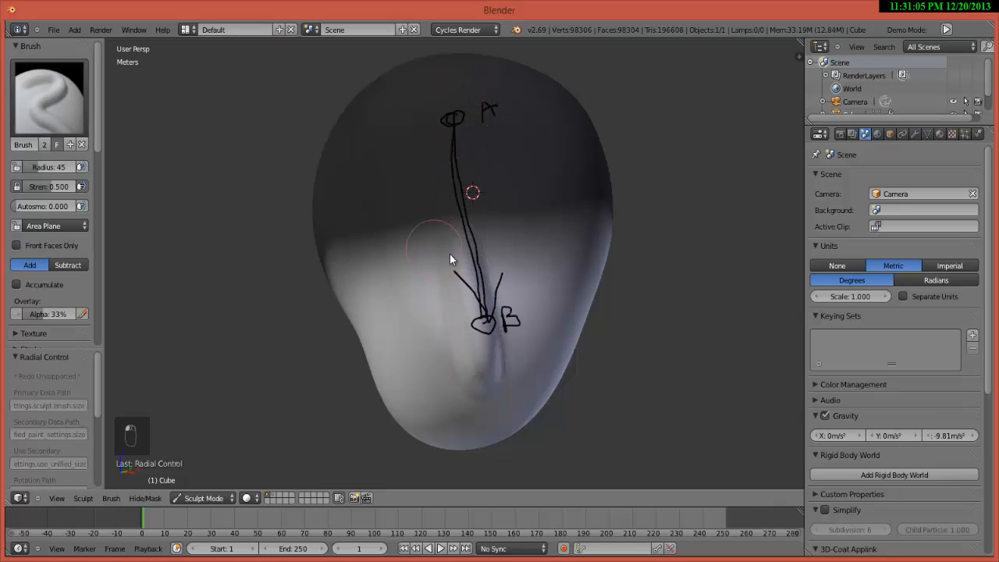
Step: Examine the sculpted ridge and its transition into the masked area from both sides
mouse_move(453, 259)
middle_down()
mouse_move(519, 277)
mouse_move(500, 273)
mouse_move(488, 250)
mouse_move(439, 238)
middle_up()
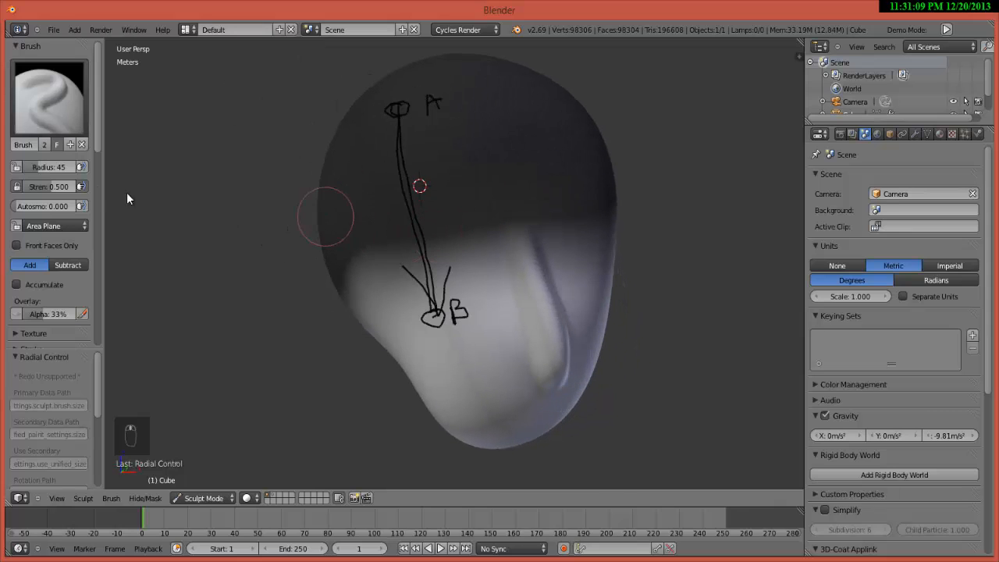
mouse_move(609, 254)
middle_down()
mouse_move(575, 214)
mouse_move(549, 221)
mouse_move(529, 244)
middle_up()
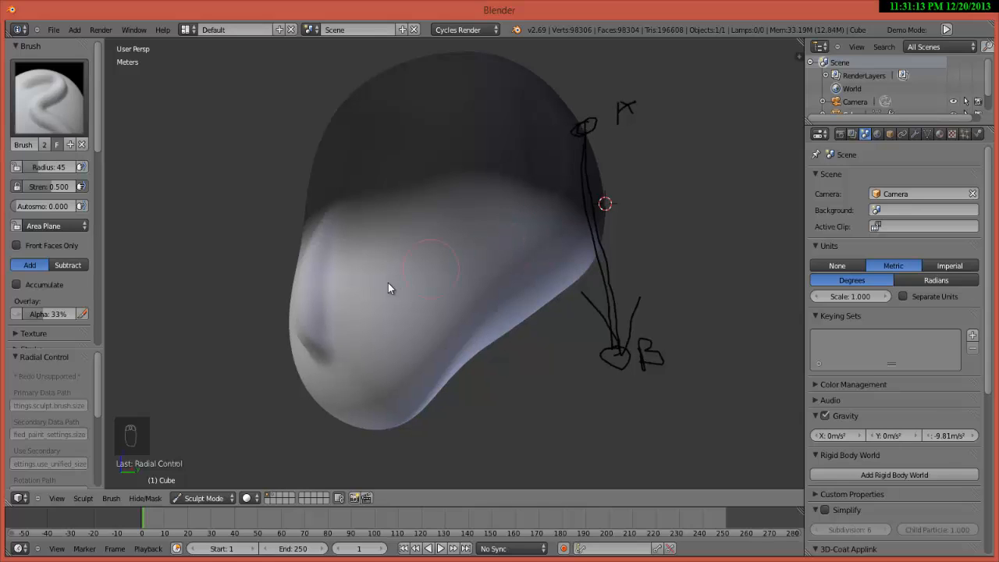
mouse_move(349, 284)
middle_down()
mouse_move(398, 323)
mouse_move(409, 273)
mouse_move(438, 282)
middle_up()
mouse_move(528, 313)
middle_down()
mouse_move(658, 288)
mouse_move(679, 301)
mouse_move(587, 312)
mouse_move(442, 193)
middle_up()
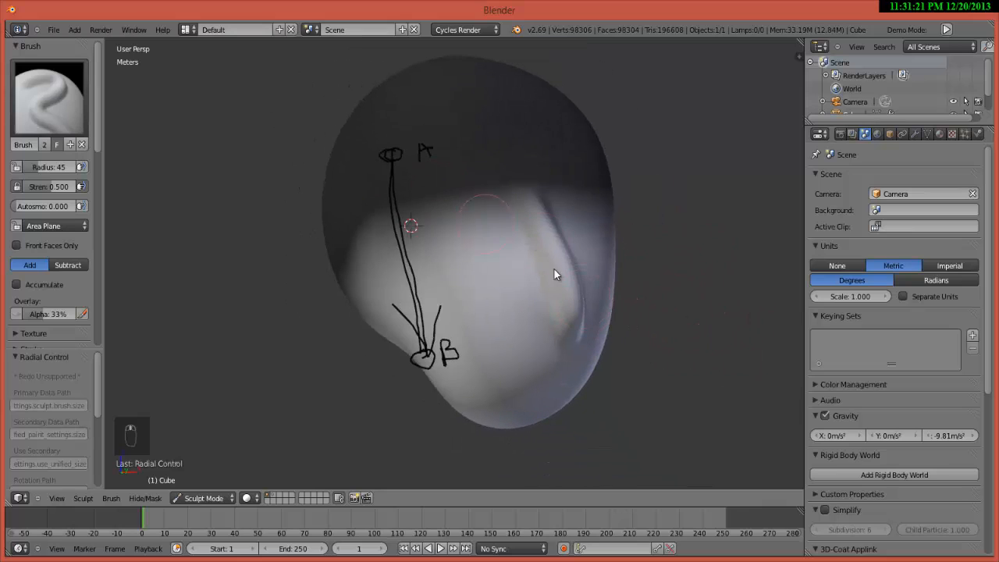
mouse_move(553, 269)
middle_down()
mouse_move(516, 241)
mouse_move(434, 284)
mouse_move(368, 288)
mouse_move(446, 339)
mouse_move(534, 364)
mouse_move(523, 304)
mouse_move(660, 308)
middle_up()
mouse_move(571, 281)
middle_down()
mouse_move(480, 311)
mouse_move(527, 331)
mouse_move(479, 339)
mouse_move(398, 328)
mouse_move(385, 356)
middle_up()
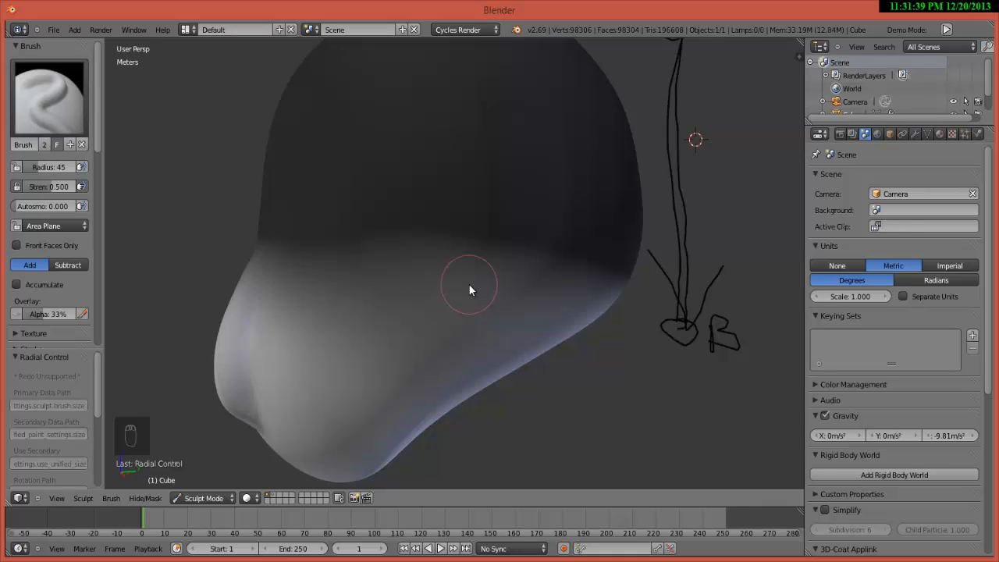
Step: Set the grease pencil drawing setting to View and unlink the grease pencil data to clear the arrow and letter notes
key(n)
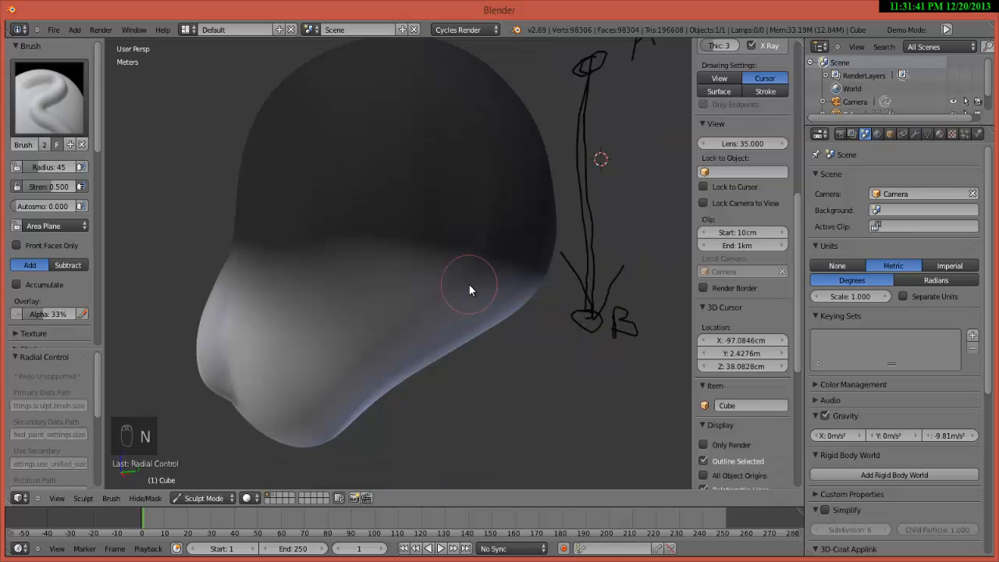
scroll(896, 265, down, 3)
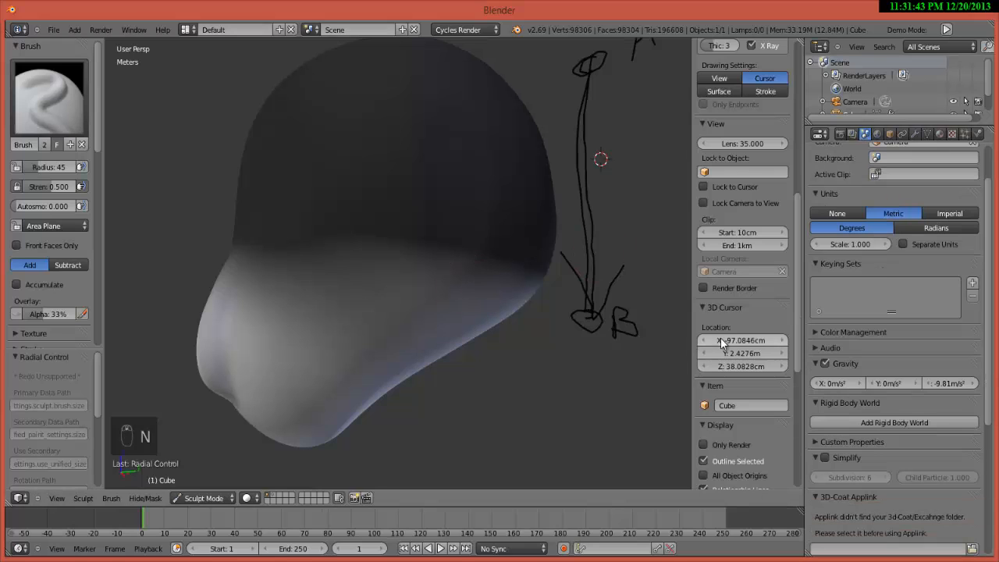
scroll(734, 335, down, 5)
scroll(735, 330, down, 5)
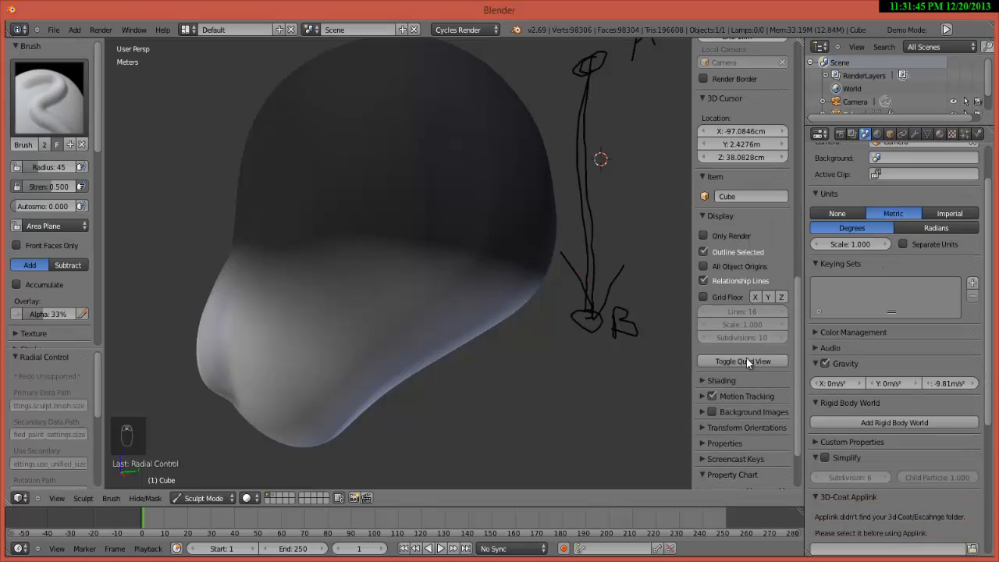
scroll(747, 358, up, 15)
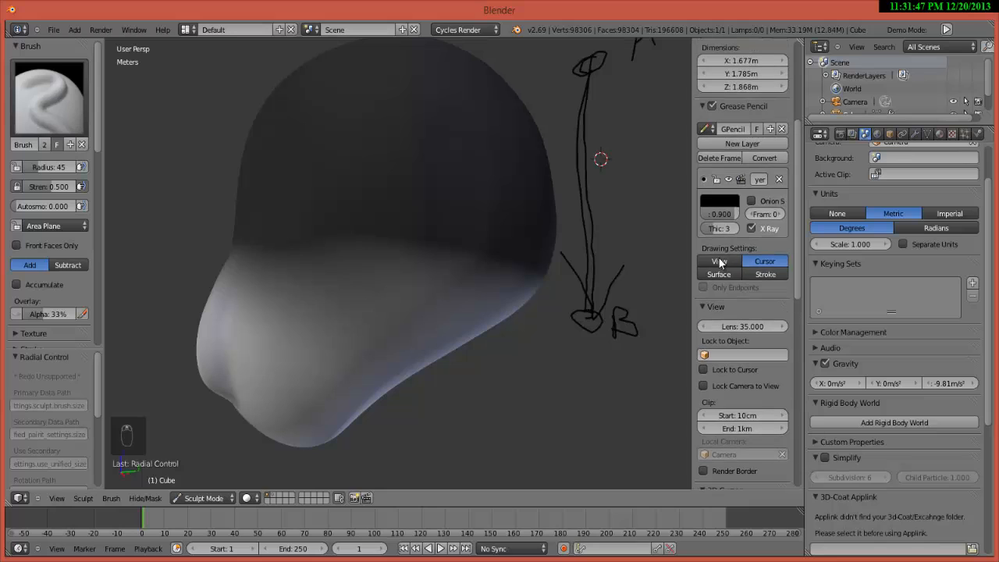
click(718, 262)
click(781, 129)
middle_drag(350, 244, 623, 202)
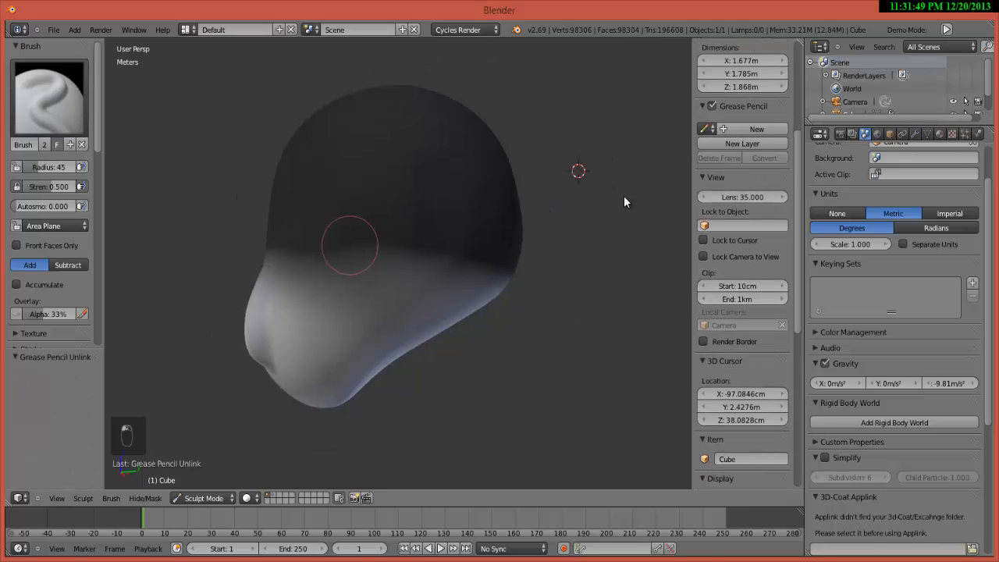
key(Escape)
scroll(560, 218, down, 1)
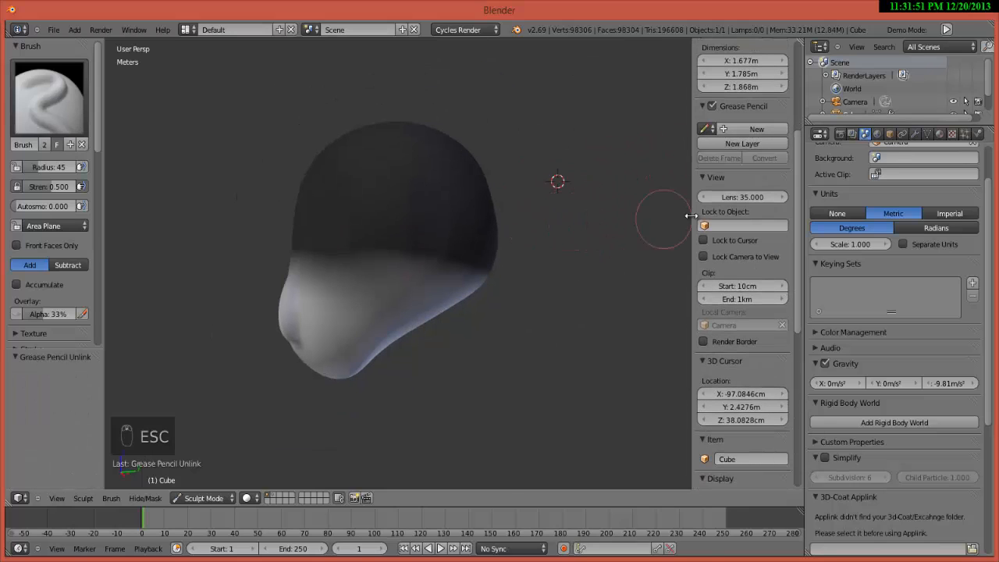
key(n)
scroll(492, 250, down, 1)
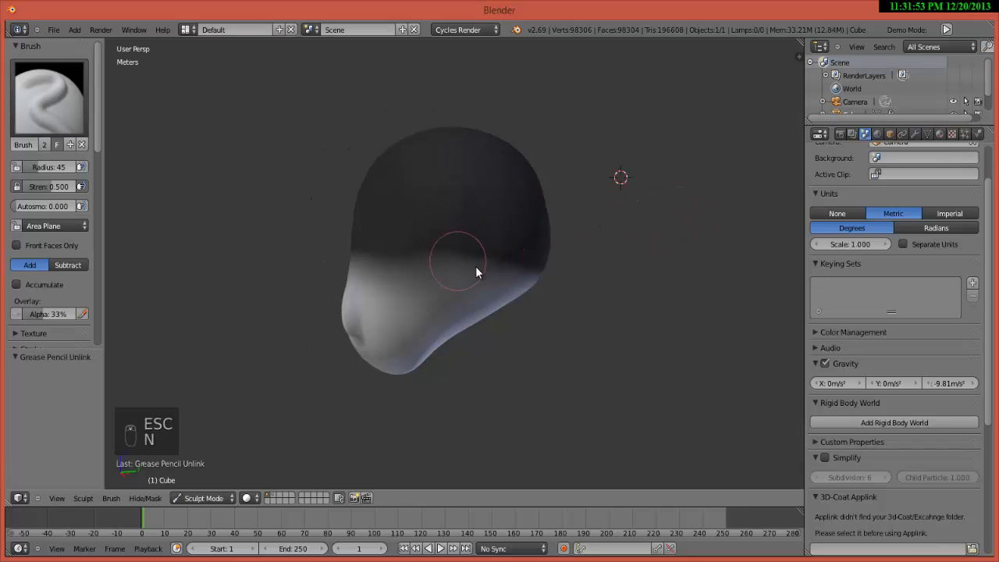
Step: Switch to the Mask brush and set its radius to 191
middle_drag(476, 272, 140, 132)
click(48, 98)
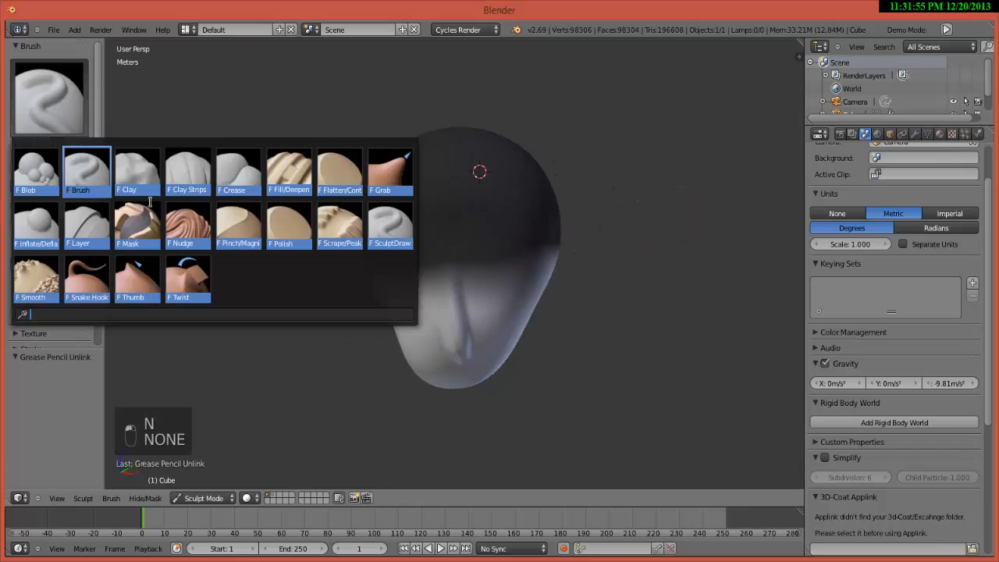
click(185, 219)
click(38, 109)
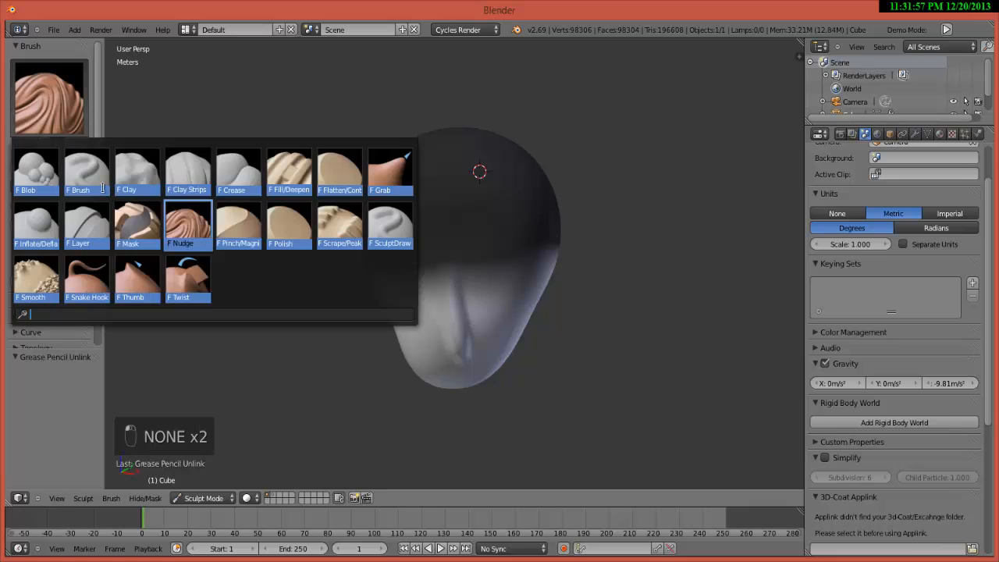
click(130, 217)
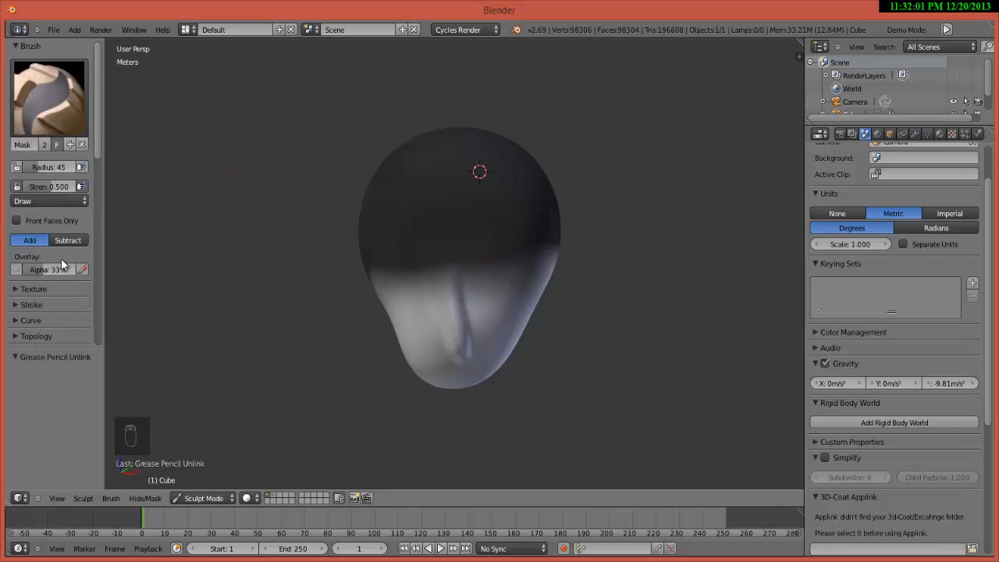
key(f)
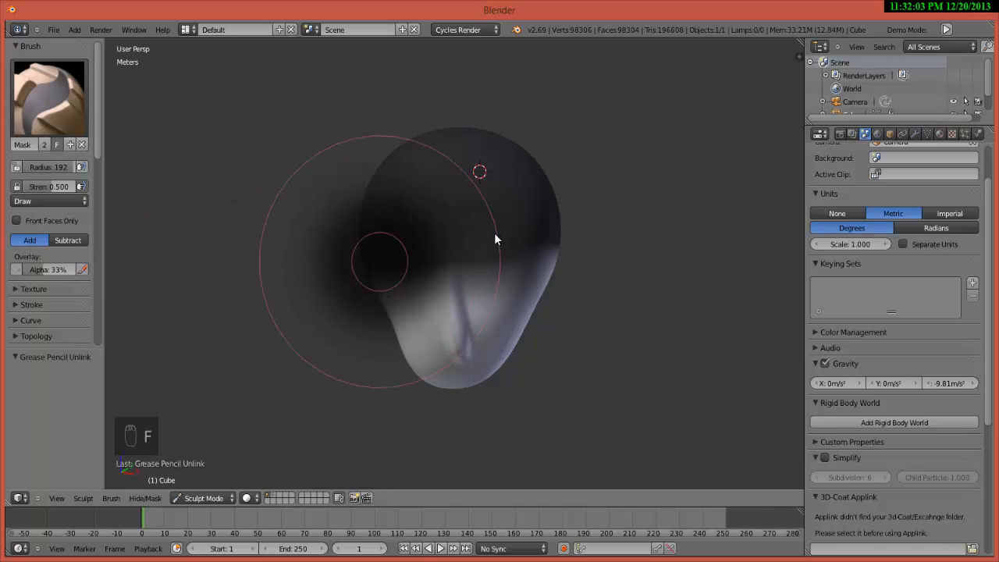
click(492, 235)
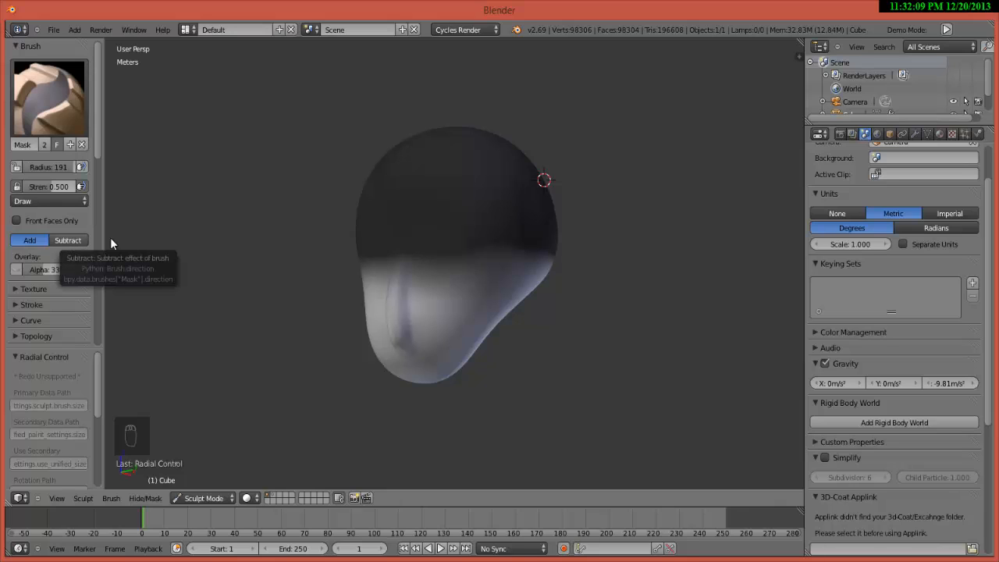
Step: Erase the mask from the forehead, the side and the crown of the head
ctrl+drag(511, 212, 532, 210)
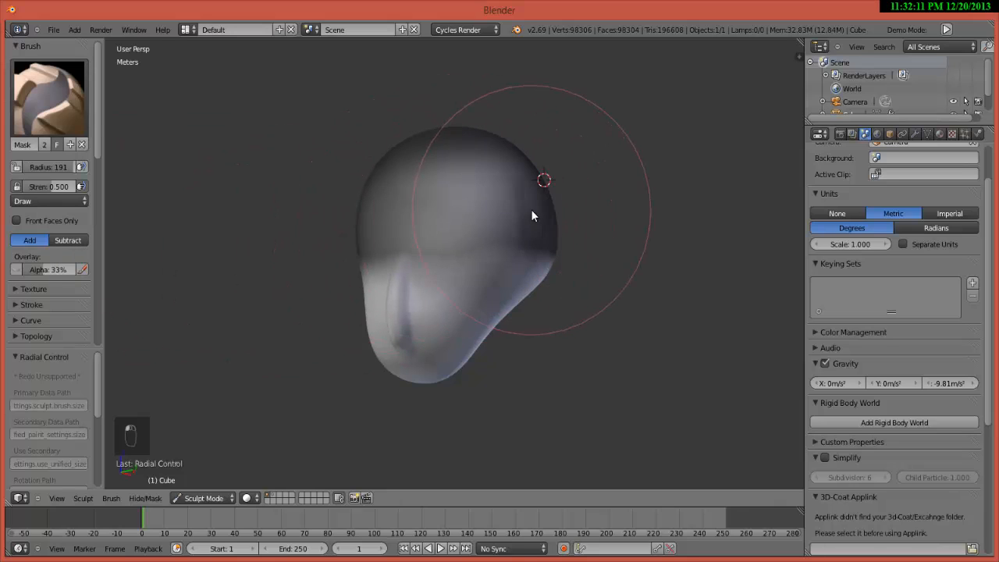
mouse_move(390, 191)
ctrl+mouse_down()
mouse_move(374, 228)
mouse_move(570, 226)
mouse_move(492, 158)
mouse_move(441, 156)
mouse_move(443, 167)
ctrl+mouse_up()
middle_drag(443, 167, 451, 239)
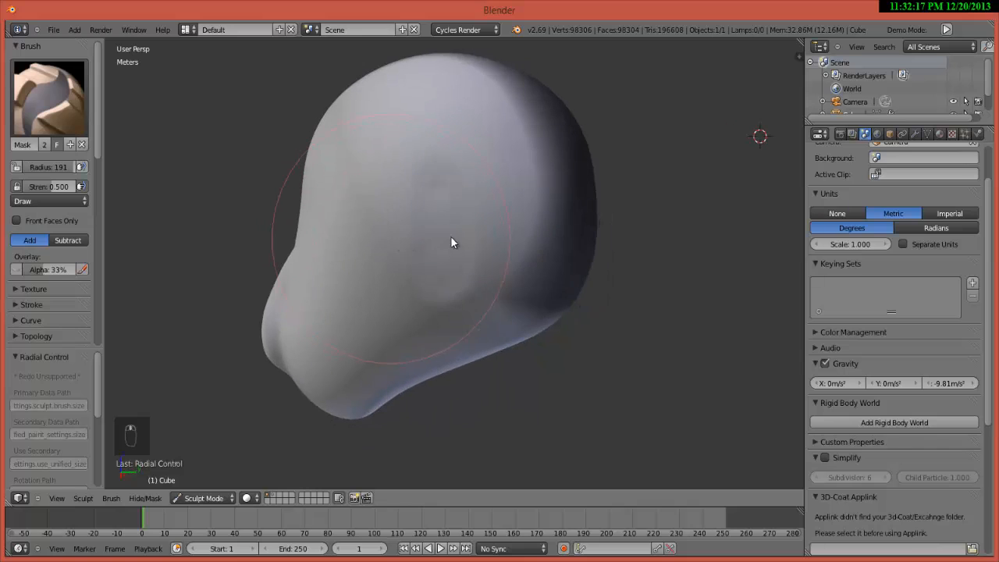
mouse_move(536, 157)
ctrl+mouse_down()
mouse_move(566, 281)
mouse_move(548, 290)
mouse_move(572, 273)
ctrl+mouse_up()
middle_drag(391, 279, 270, 267)
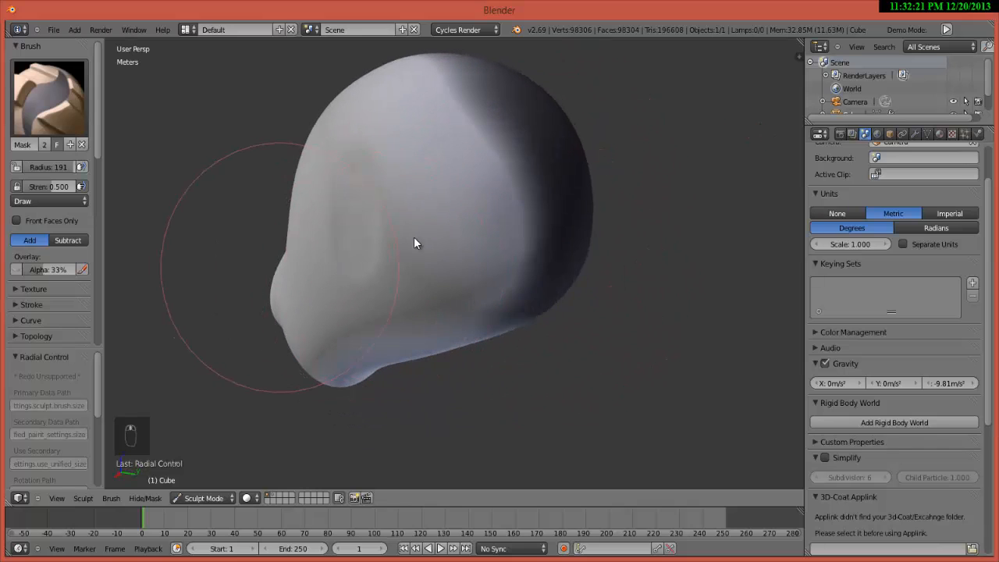
mouse_move(400, 257)
ctrl+mouse_down()
mouse_move(575, 268)
mouse_move(510, 149)
mouse_move(426, 132)
ctrl+mouse_up()
mouse_move(402, 226)
middle_down()
mouse_move(486, 323)
mouse_move(547, 304)
middle_up()
mouse_move(308, 255)
ctrl+mouse_down()
mouse_move(544, 175)
mouse_move(445, 227)
mouse_move(411, 214)
mouse_move(490, 126)
mouse_move(246, 162)
mouse_move(626, 202)
mouse_move(591, 251)
mouse_move(507, 143)
mouse_move(372, 210)
ctrl+mouse_up()
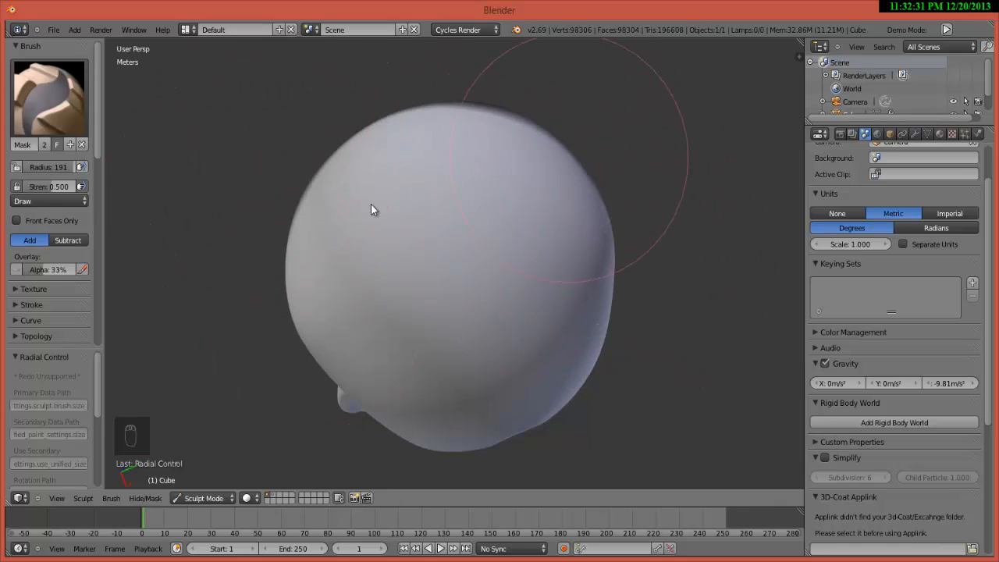
Step: Erase the remaining mask from the back and far side of the head
mouse_move(372, 210)
middle_down()
mouse_move(486, 185)
mouse_move(616, 104)
middle_up()
mouse_move(484, 212)
ctrl+mouse_down()
mouse_move(524, 149)
mouse_move(598, 227)
mouse_move(598, 282)
mouse_move(396, 283)
mouse_move(368, 154)
mouse_move(388, 82)
mouse_move(401, 283)
mouse_move(456, 349)
mouse_move(384, 136)
mouse_move(339, 121)
mouse_move(389, 333)
ctrl+mouse_up()
middle_drag(409, 202, 459, 167)
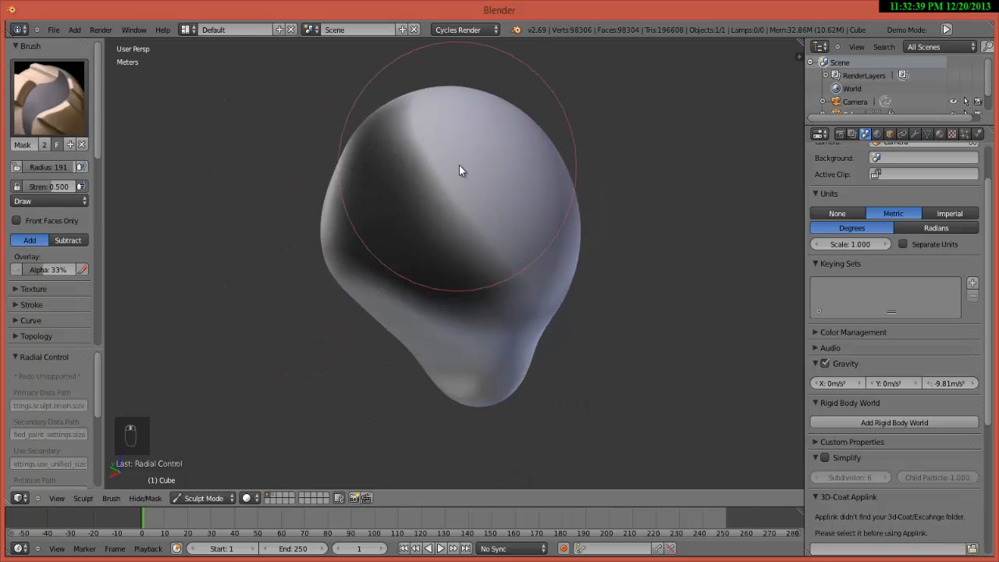
mouse_move(398, 134)
ctrl+mouse_down()
mouse_move(406, 240)
mouse_move(513, 280)
mouse_move(351, 122)
mouse_move(332, 212)
mouse_move(393, 216)
mouse_move(395, 114)
ctrl+mouse_up()
mouse_move(475, 179)
middle_down()
mouse_move(286, 245)
mouse_move(424, 218)
middle_up()
mouse_move(564, 170)
ctrl+mouse_down()
mouse_move(438, 319)
mouse_move(505, 89)
mouse_move(479, 262)
ctrl+mouse_up()
scroll(402, 265, up, 1)
mouse_move(339, 281)
middle_down()
mouse_move(577, 274)
mouse_move(438, 279)
mouse_move(446, 297)
mouse_move(461, 287)
mouse_move(457, 185)
middle_up()
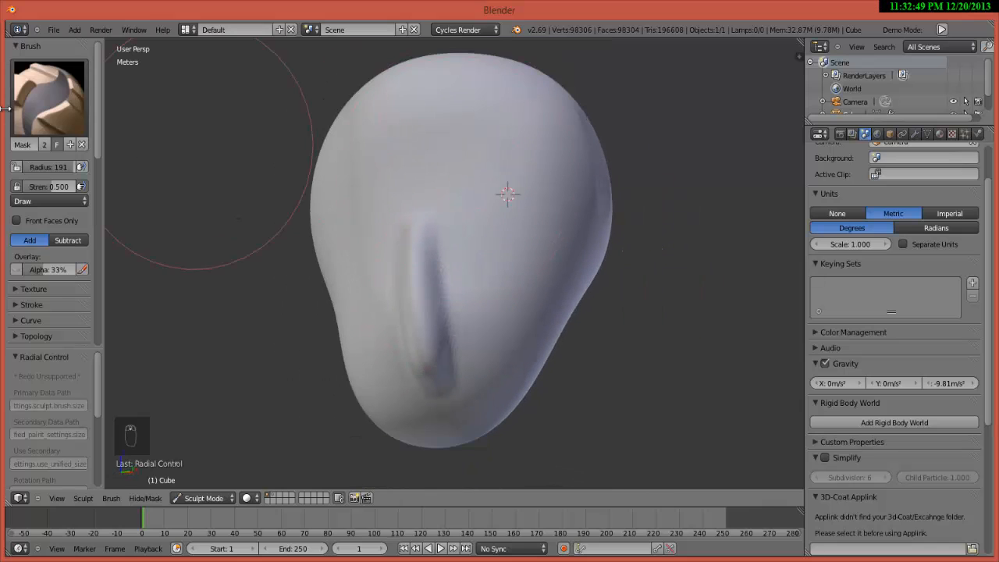
Step: Switch to the Nudge brush and reduce its radius to 84
click(74, 117)
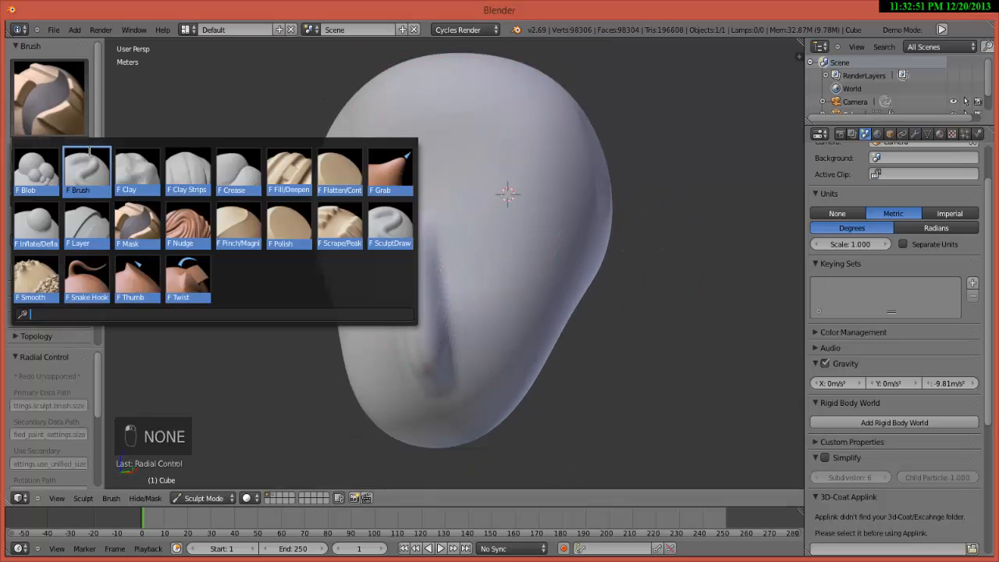
click(185, 227)
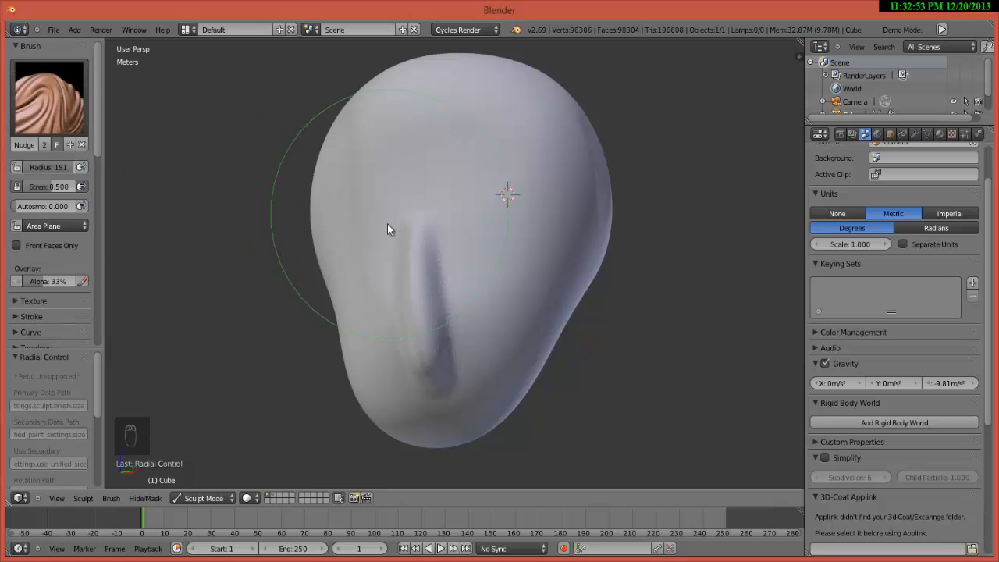
middle_drag(316, 221, 332, 220)
middle_drag(385, 267, 346, 337)
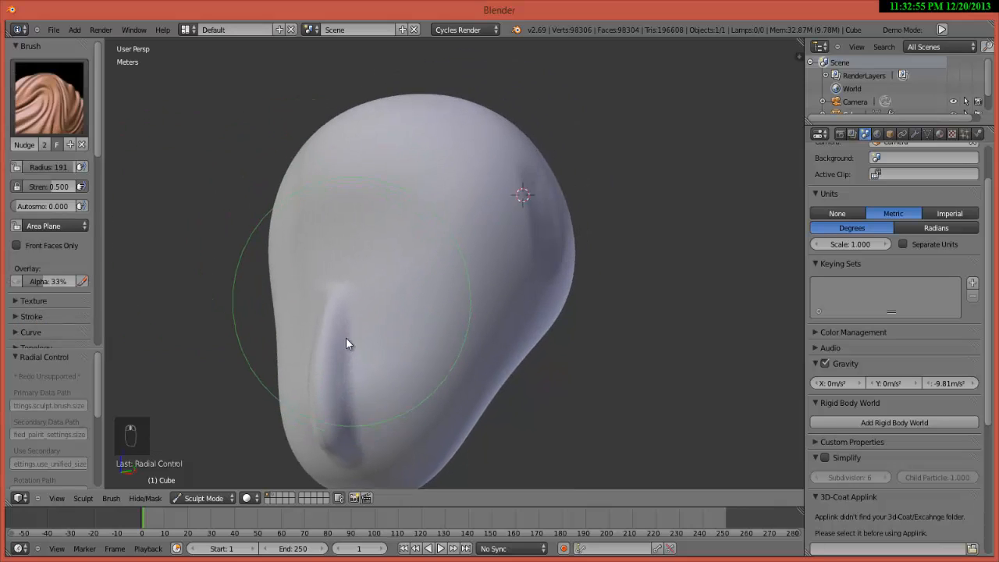
scroll(312, 296, up, 1)
scroll(312, 238, up, 1)
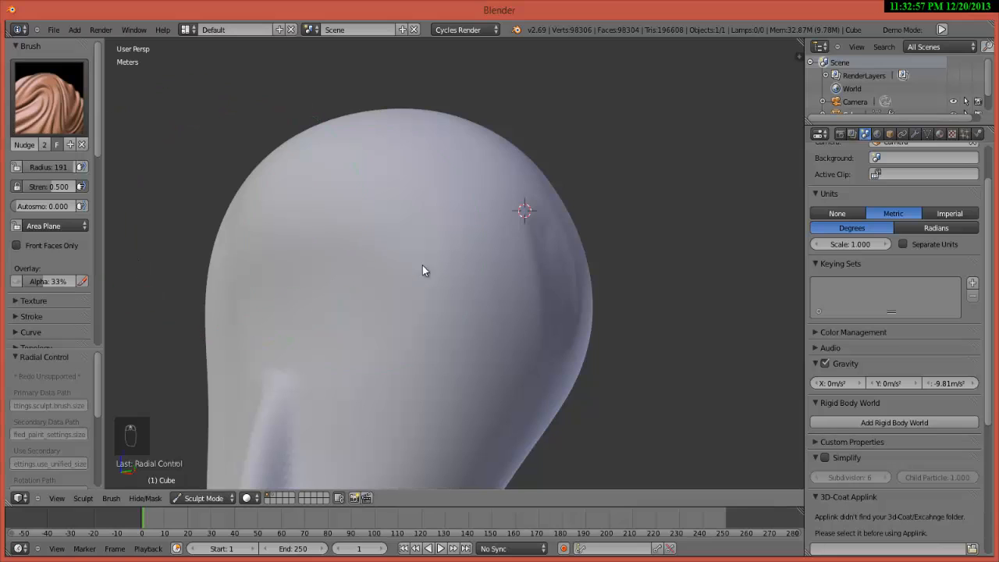
key(f)
click(362, 270)
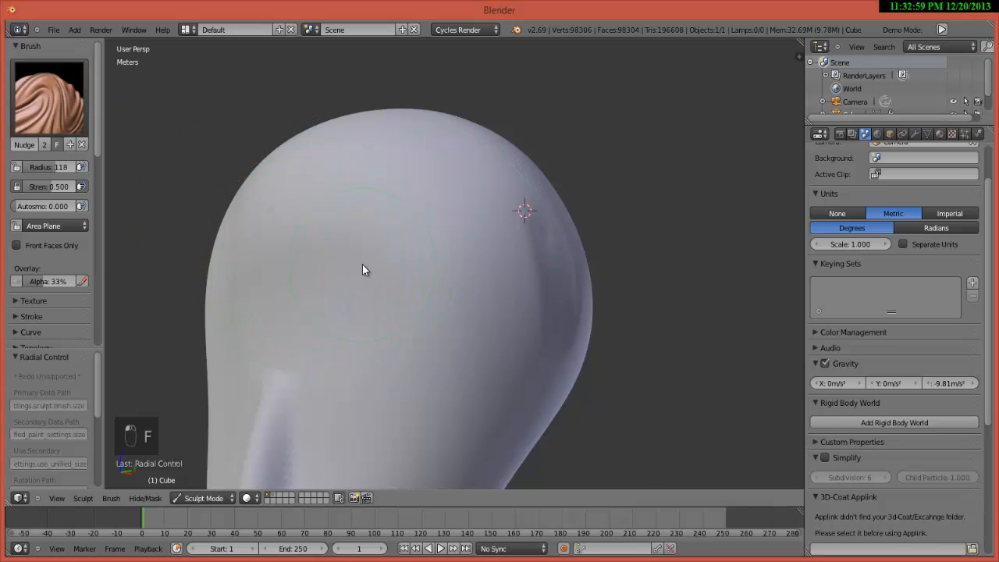
scroll(362, 270, up, 3)
key(f)
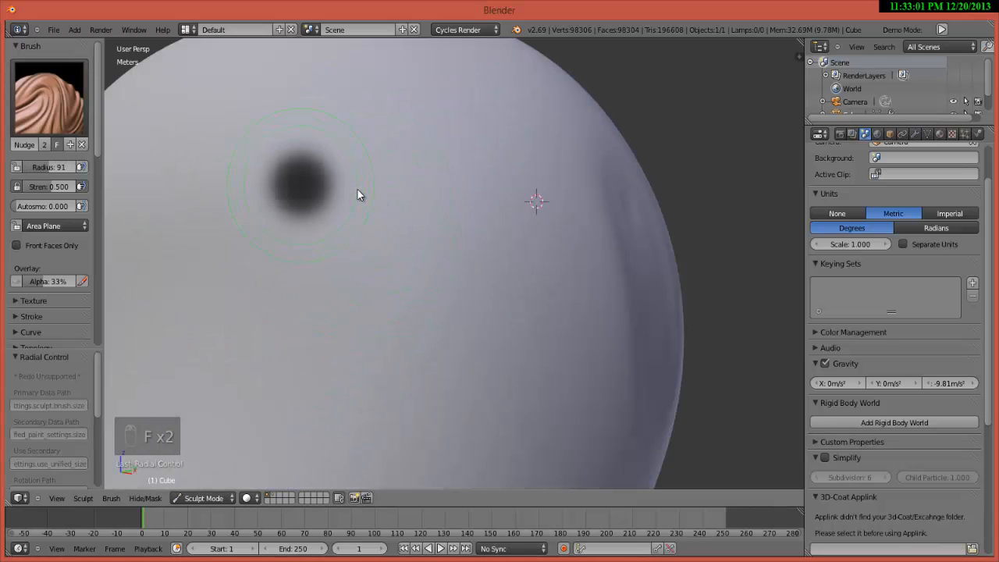
click(353, 194)
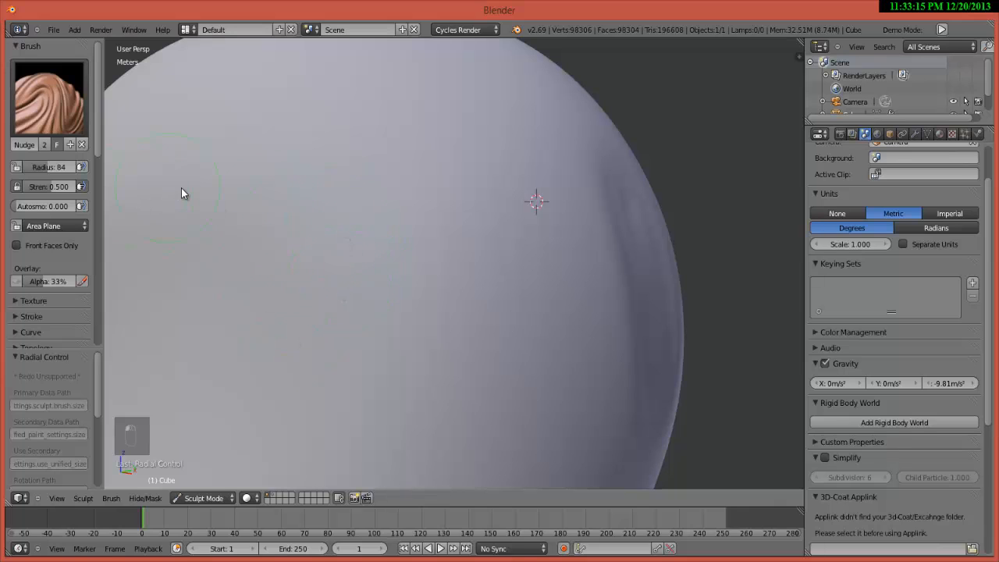
Step: Try pushing the surface of the vertical facial ridge sideways and around in a curl with the Nudge brush
scroll(181, 193, down, 3)
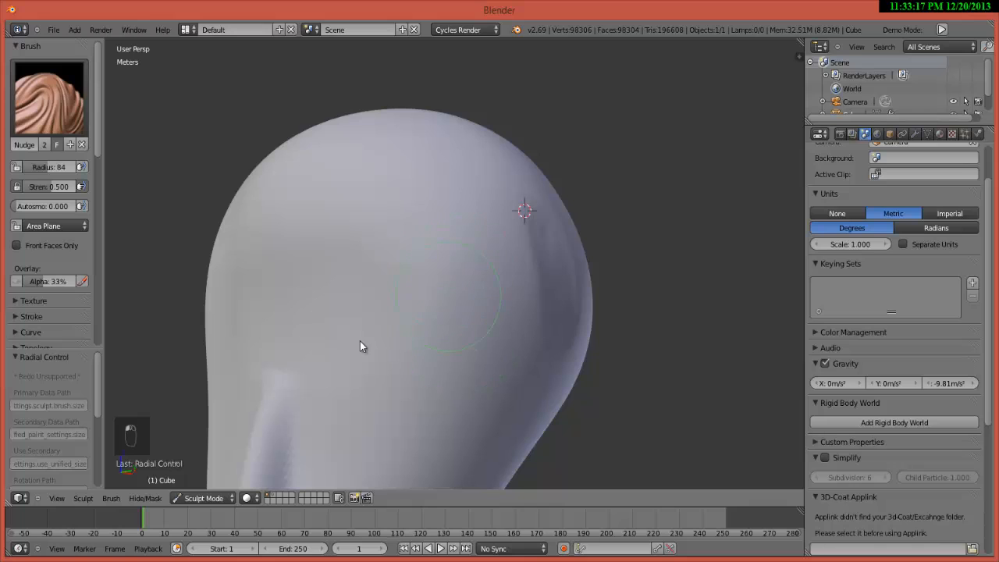
middle_drag(361, 343, 292, 299)
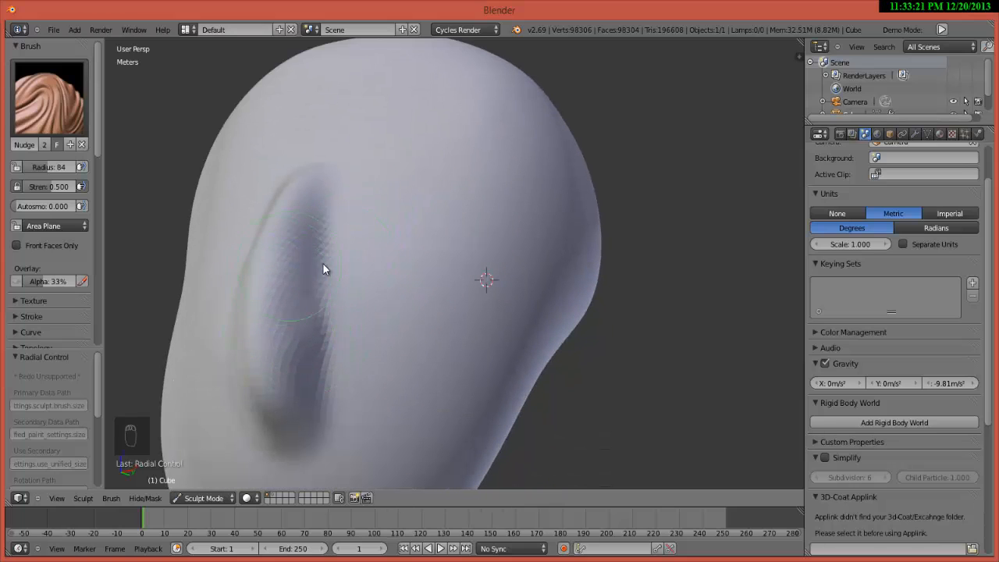
mouse_move(289, 330)
mouse_down()
mouse_move(346, 290)
mouse_move(305, 281)
mouse_up()
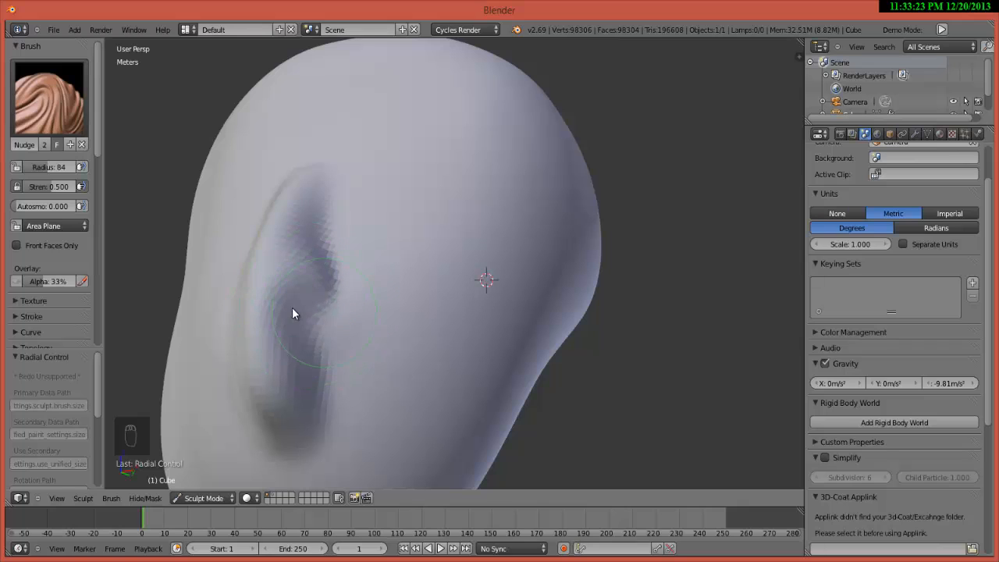
mouse_move(308, 323)
mouse_down()
mouse_move(341, 307)
mouse_move(317, 279)
mouse_move(312, 299)
mouse_move(296, 302)
mouse_move(297, 328)
mouse_move(340, 335)
mouse_up()
middle_drag(340, 329, 324, 326)
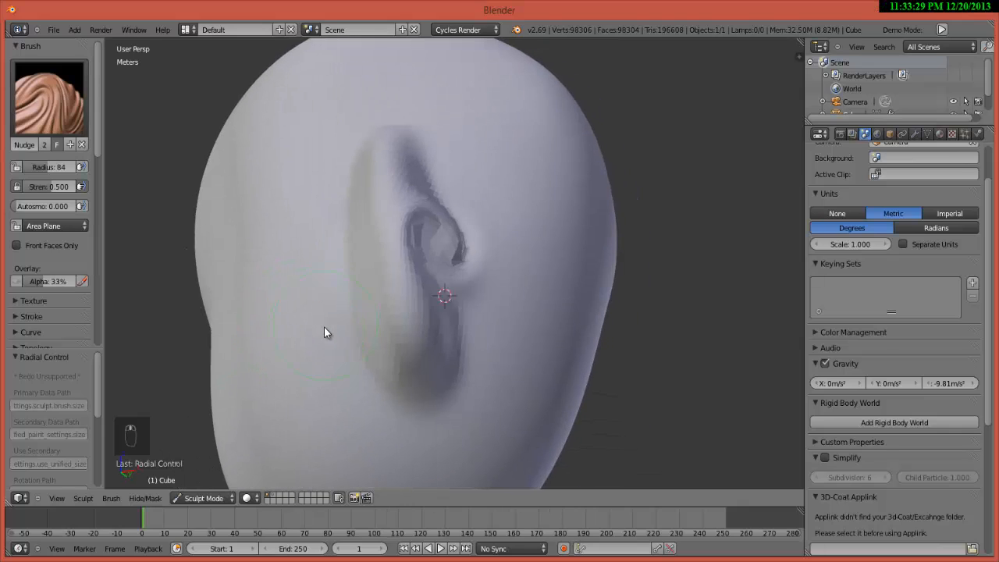
scroll(413, 323, up, 2)
mouse_move(405, 284)
mouse_down()
mouse_move(364, 245)
mouse_move(408, 252)
mouse_move(376, 264)
mouse_up()
drag(398, 221, 473, 266)
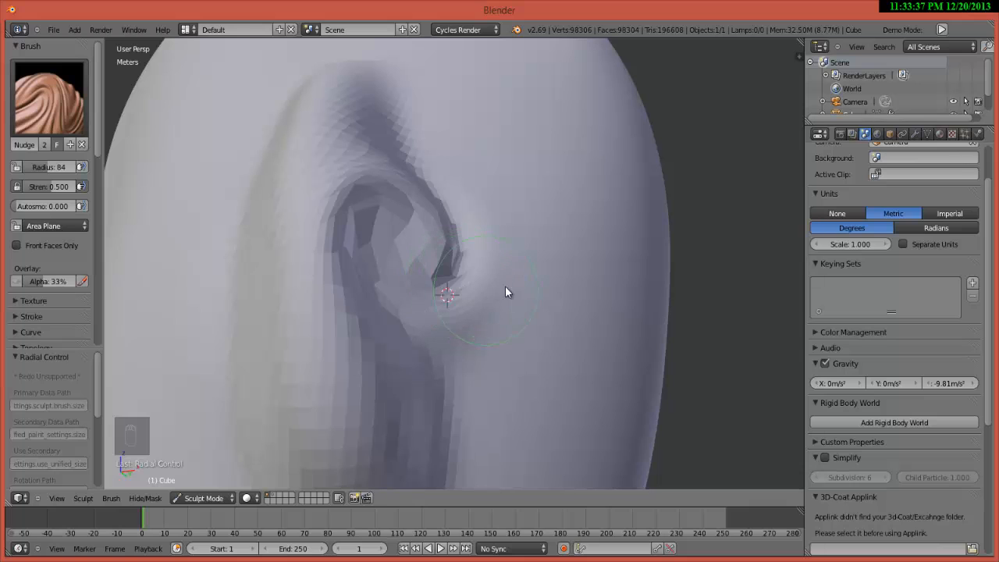
Step: Undo the Nudge strokes on the facial ridge and check the head from the front and side
key(ctrl+z)
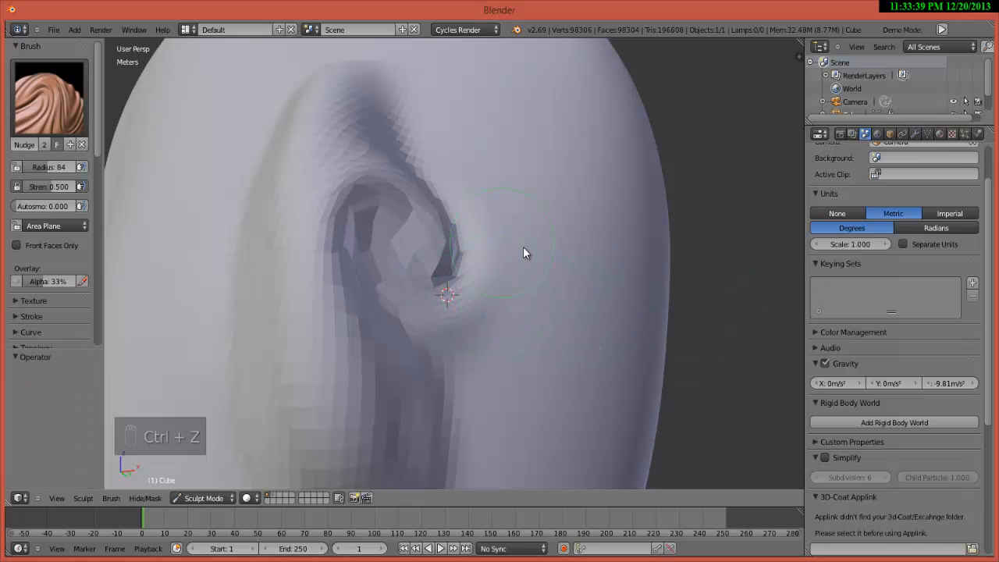
key(ctrl+z)
middle_drag(413, 285, 398, 275)
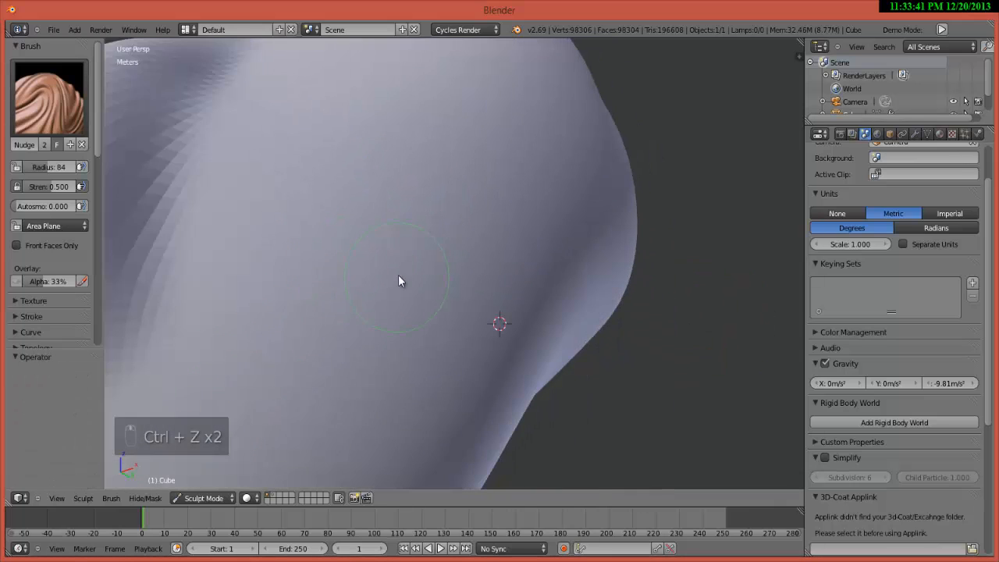
mouse_move(347, 241)
middle_down()
mouse_move(523, 328)
mouse_move(484, 299)
mouse_move(400, 282)
middle_up()
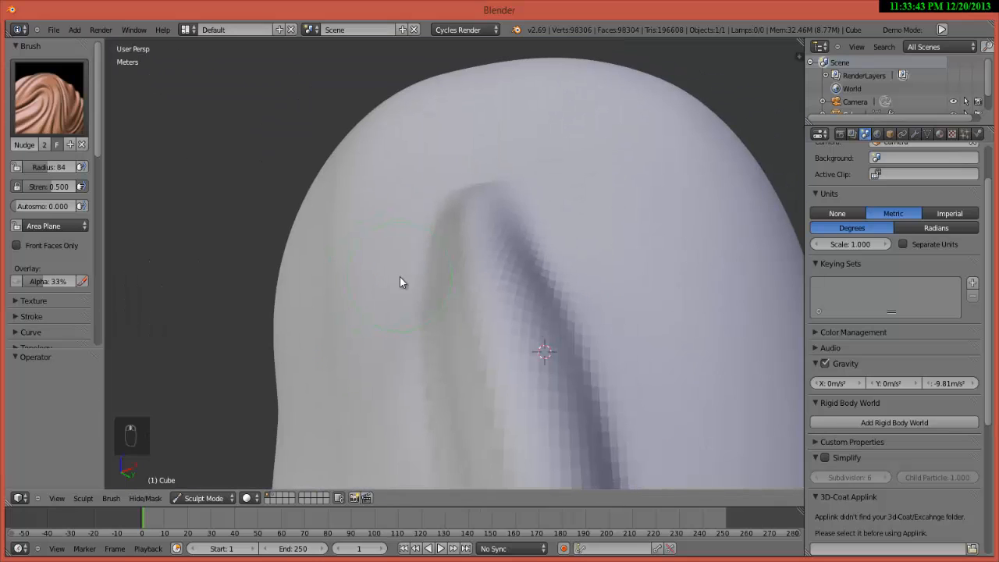
mouse_move(426, 314)
middle_down()
mouse_move(424, 258)
mouse_move(454, 277)
middle_up()
scroll(462, 270, down, 3)
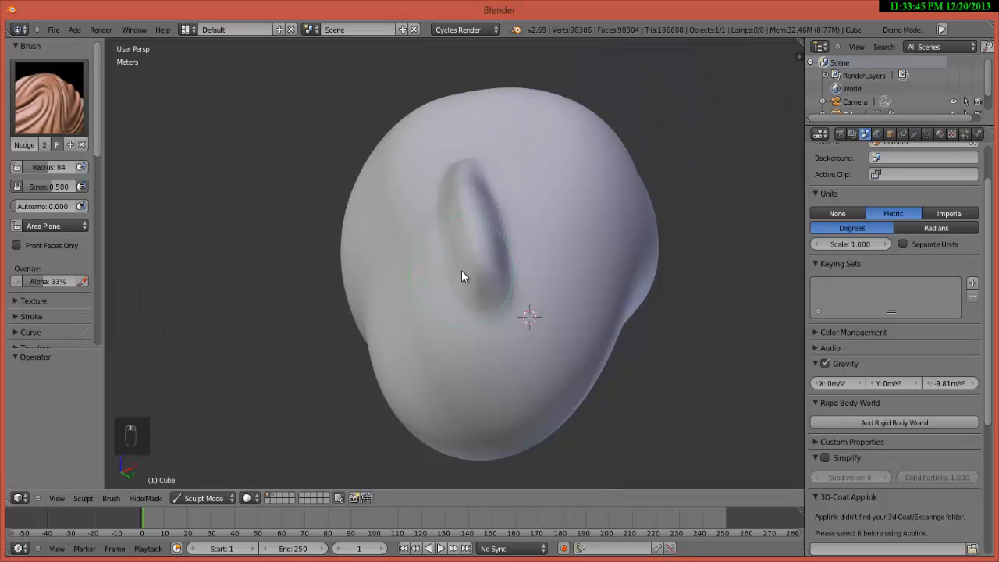
mouse_move(495, 322)
middle_down()
mouse_move(457, 341)
mouse_move(397, 338)
middle_up()
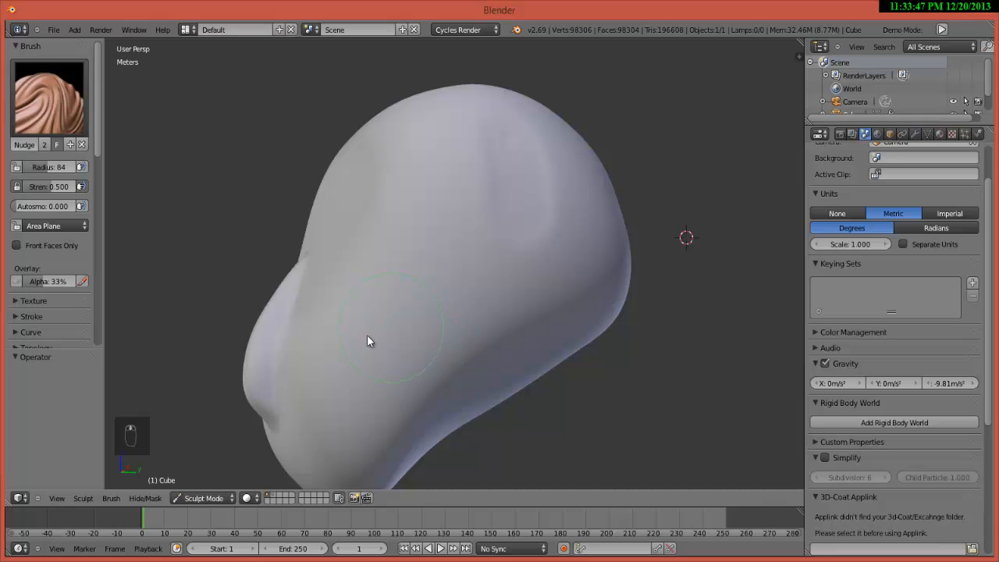
Step: Try pushing creases into the side of the facial ridge with the Nudge brush, and undo the strokes
shift+middle_drag(386, 289, 418, 245)
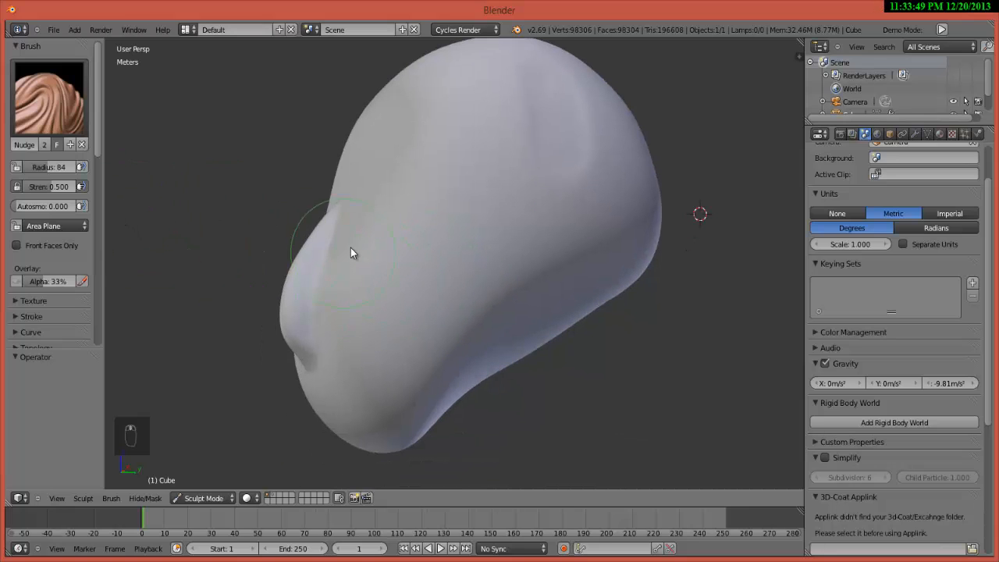
scroll(351, 247, up, 5)
scroll(241, 209, down, 3)
shift+middle_drag(266, 230, 351, 246)
scroll(358, 285, up, 1)
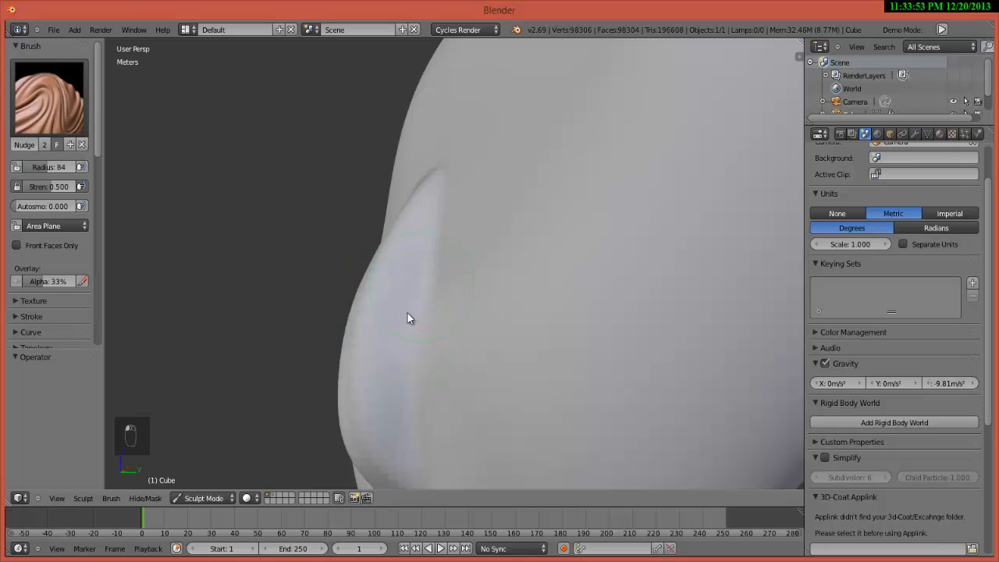
middle_drag(456, 291, 470, 281)
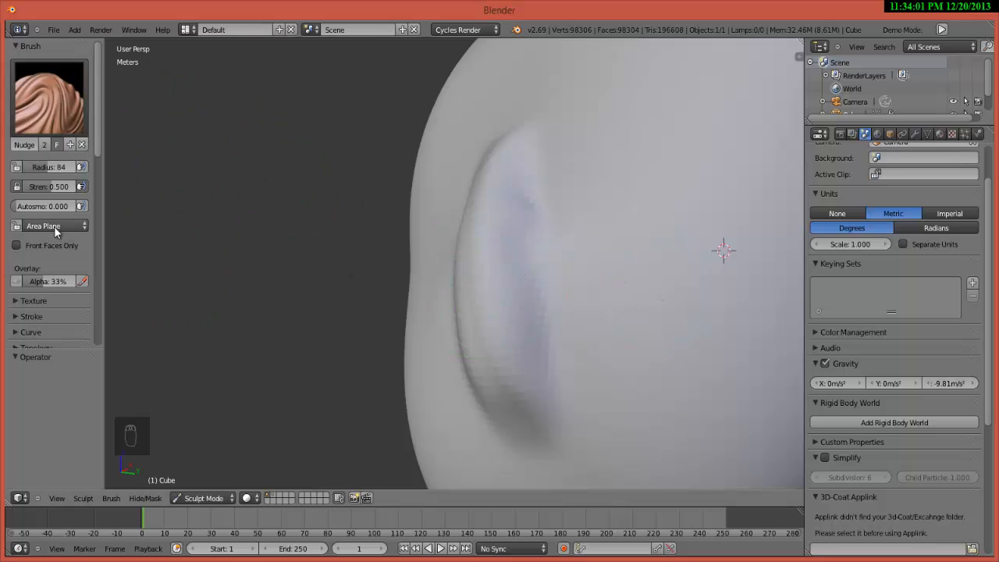
scroll(54, 226, down, 1)
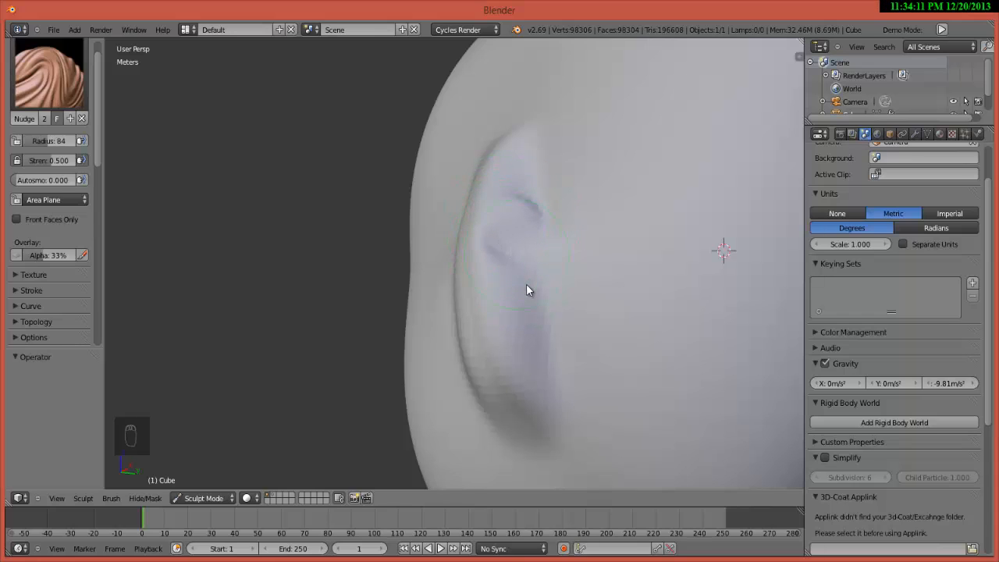
key(ctrl+z)
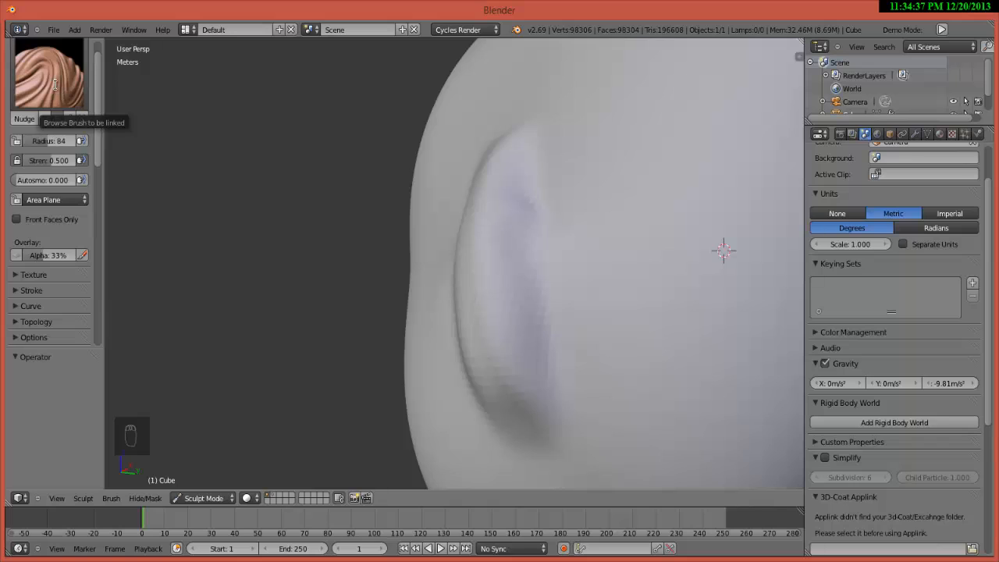
Step: Switch to the Pinch/Magnify brush and set its strength to 1.000
click(56, 86)
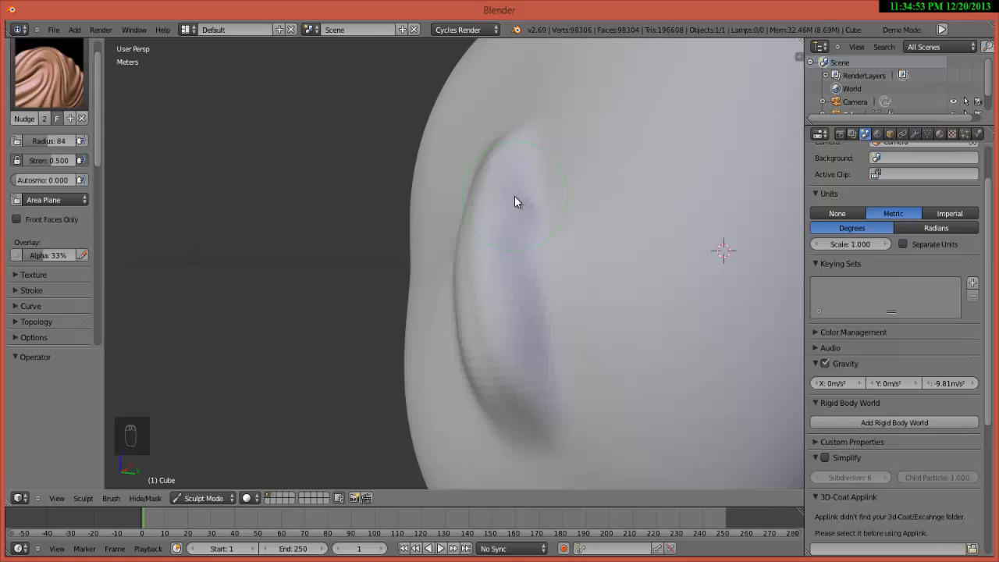
click(50, 78)
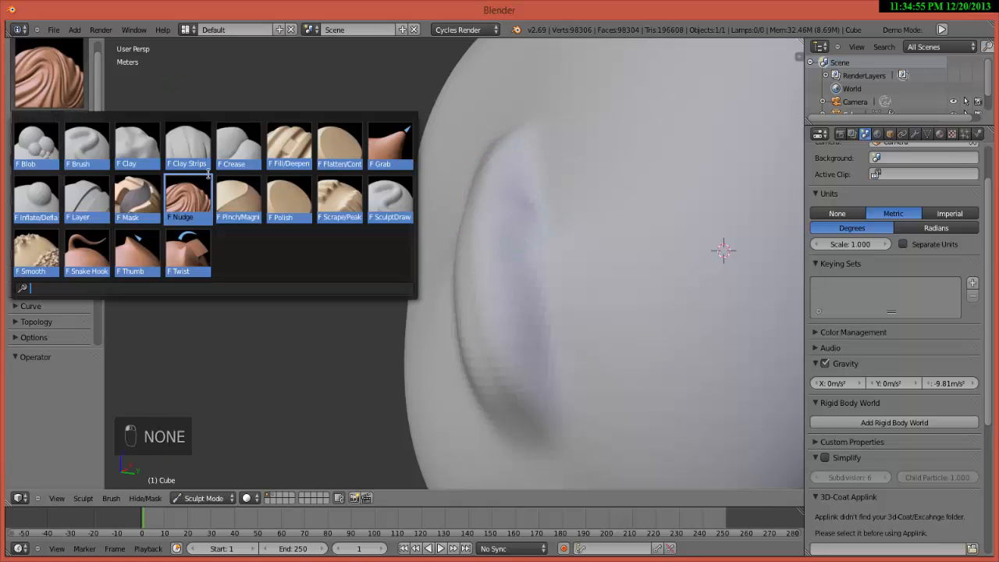
click(239, 199)
scroll(469, 189, up, 3)
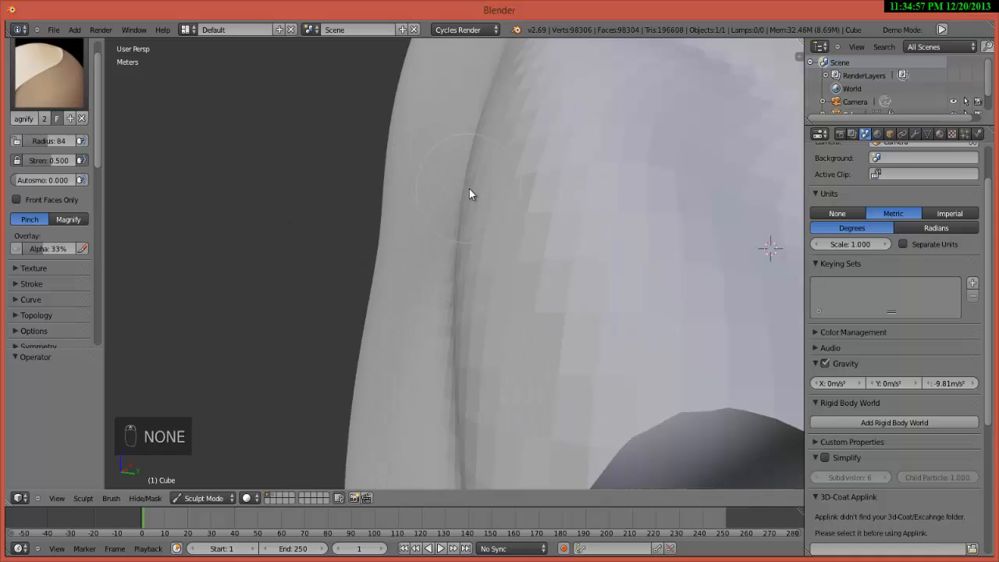
scroll(456, 201, up, 2)
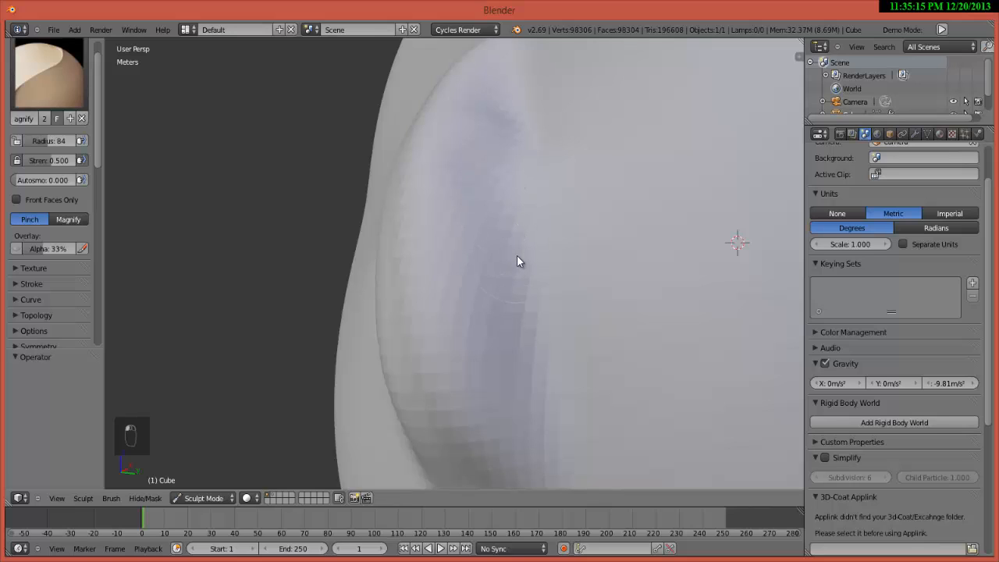
mouse_move(510, 307)
middle_down()
mouse_move(550, 314)
mouse_move(544, 288)
middle_up()
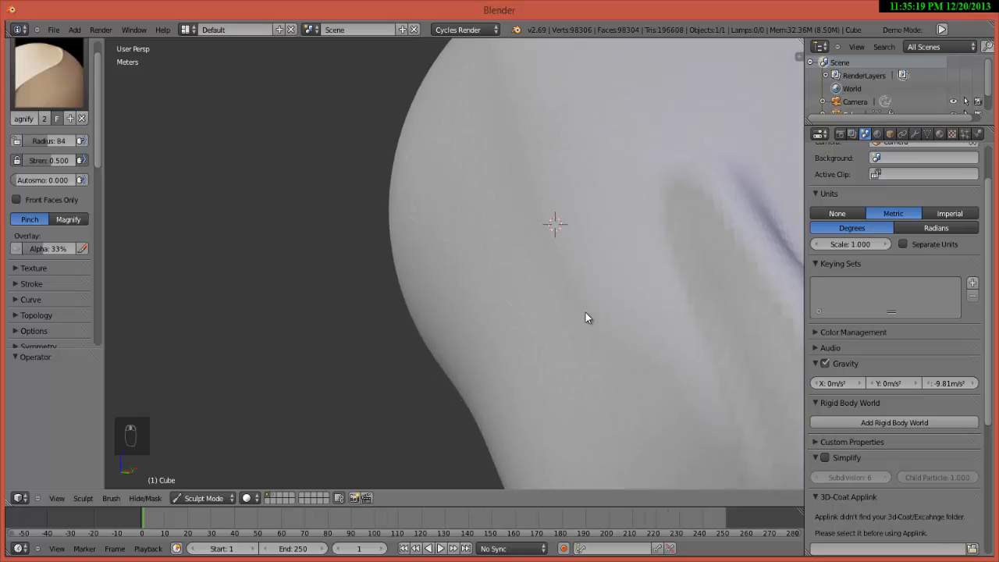
mouse_move(588, 318)
middle_down()
mouse_move(555, 261)
mouse_move(573, 276)
mouse_move(599, 320)
mouse_move(594, 301)
mouse_move(522, 258)
mouse_move(629, 259)
mouse_move(564, 210)
mouse_move(477, 190)
mouse_move(498, 192)
mouse_move(424, 152)
mouse_move(434, 160)
middle_up()
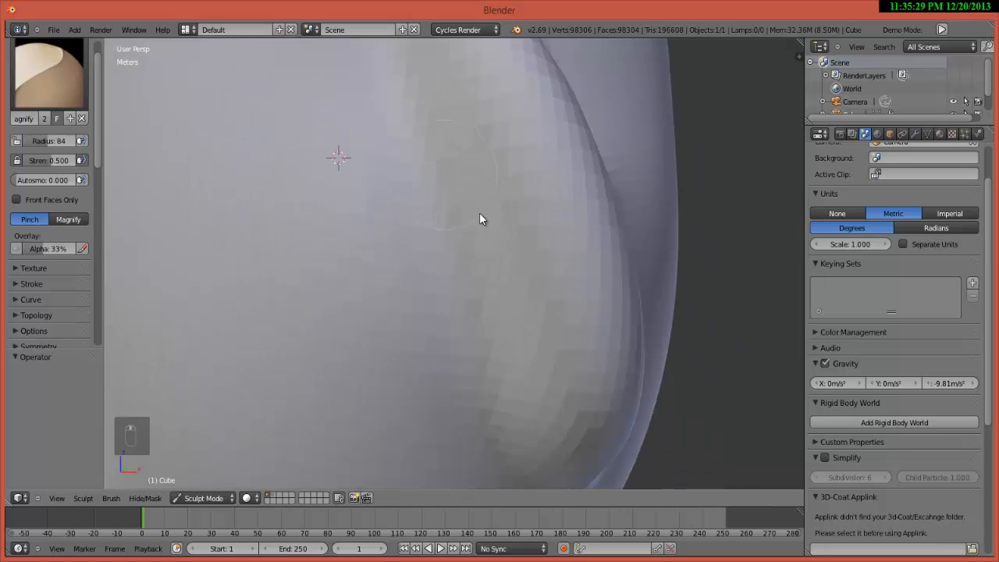
middle_drag(479, 213, 491, 222)
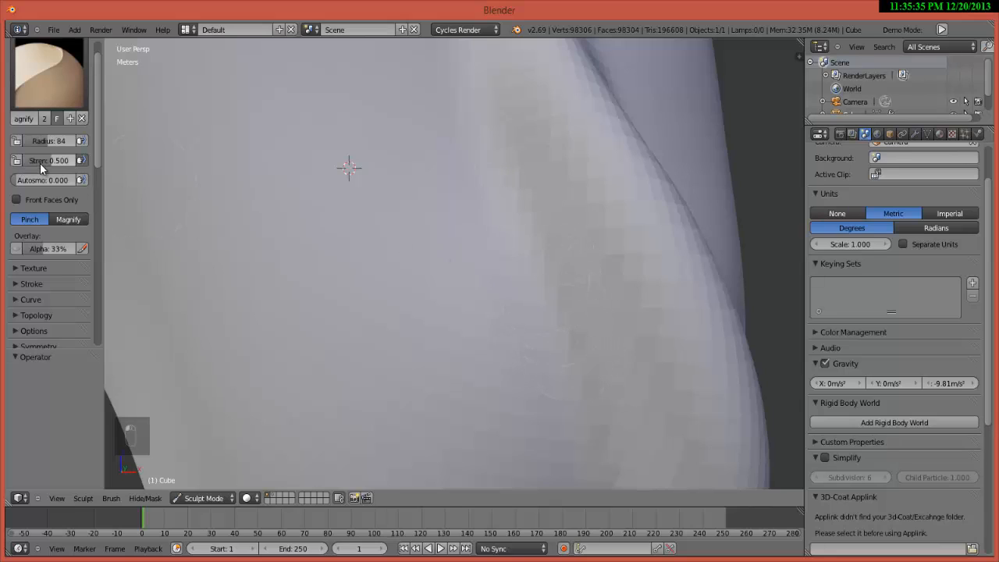
drag(40, 163, 102, 180)
Step: Try pinching the surface at the lower end of the facial ridge, and undo the stroke
scroll(372, 246, down, 4)
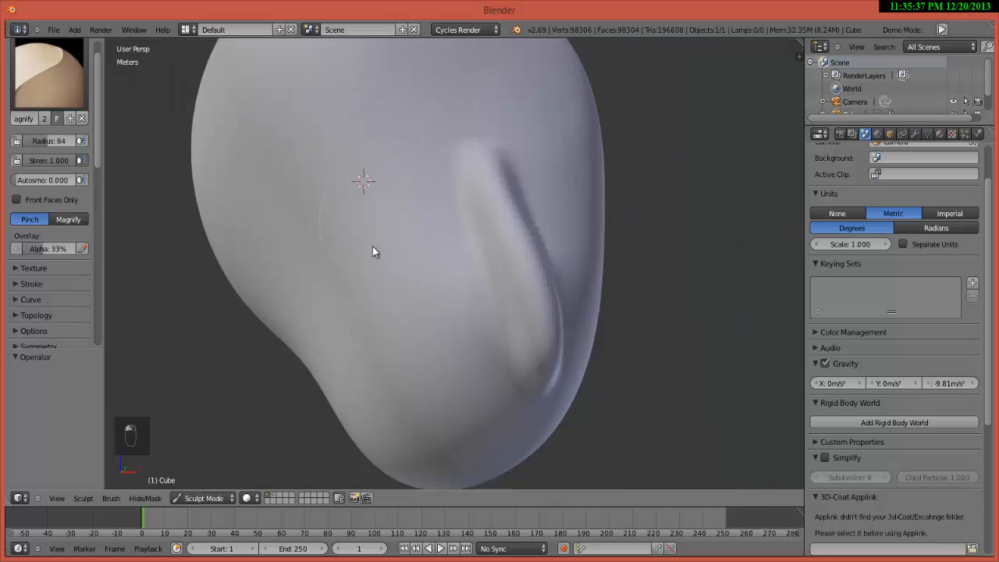
middle_drag(372, 251, 364, 219)
scroll(398, 221, up, 4)
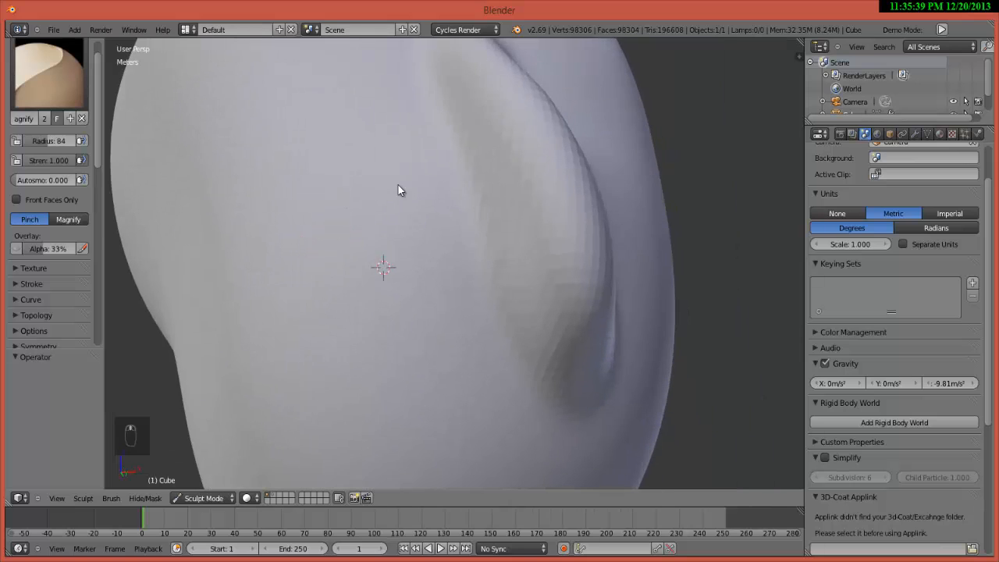
shift+middle_drag(399, 185, 375, 144)
scroll(488, 290, up, 2)
middle_drag(467, 280, 463, 277)
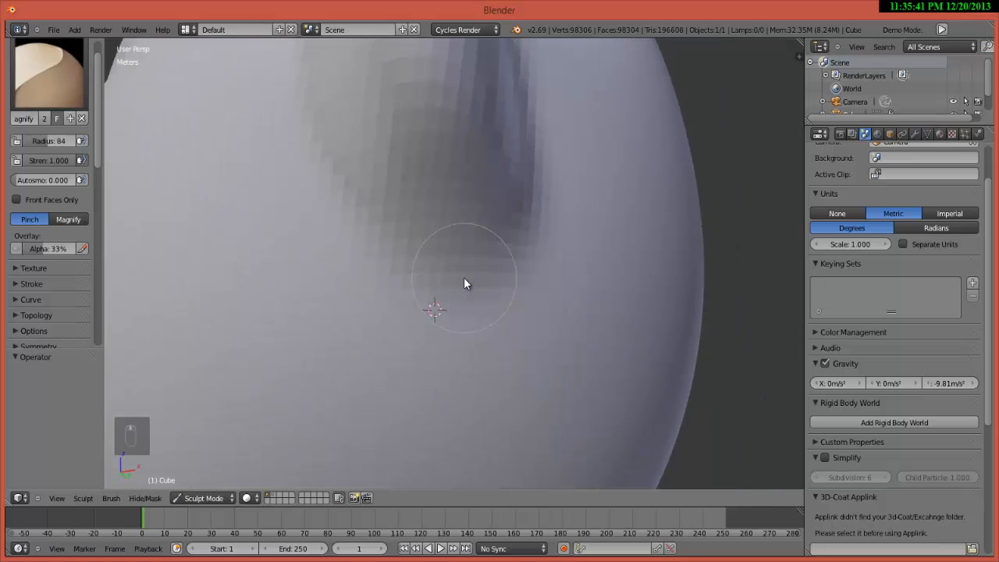
mouse_move(404, 257)
middle_down()
mouse_move(409, 269)
mouse_move(384, 268)
middle_up()
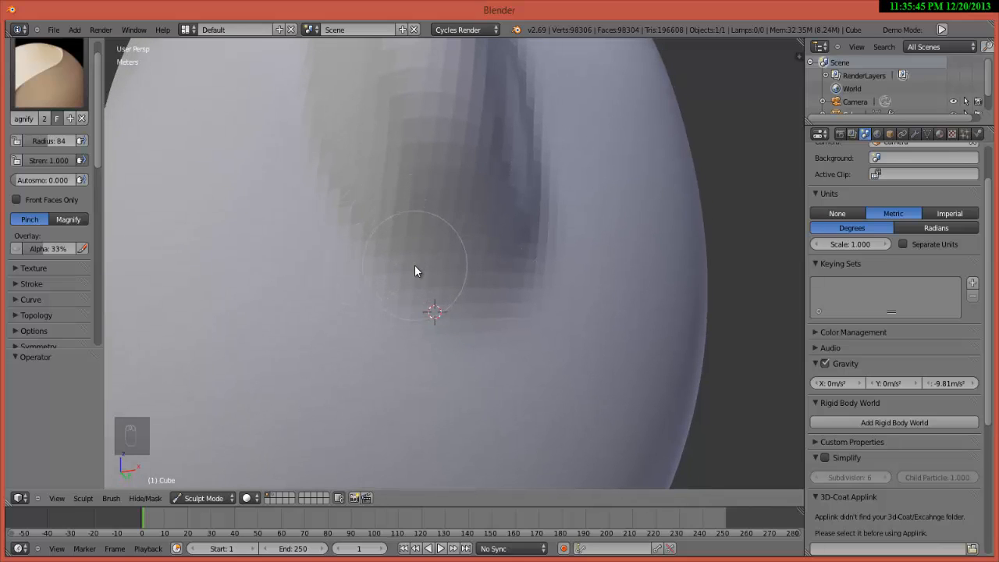
mouse_move(415, 271)
mouse_down()
mouse_move(426, 286)
mouse_move(426, 272)
mouse_move(468, 267)
mouse_move(417, 270)
mouse_move(467, 284)
mouse_move(474, 271)
mouse_up()
key(ctrl+z)
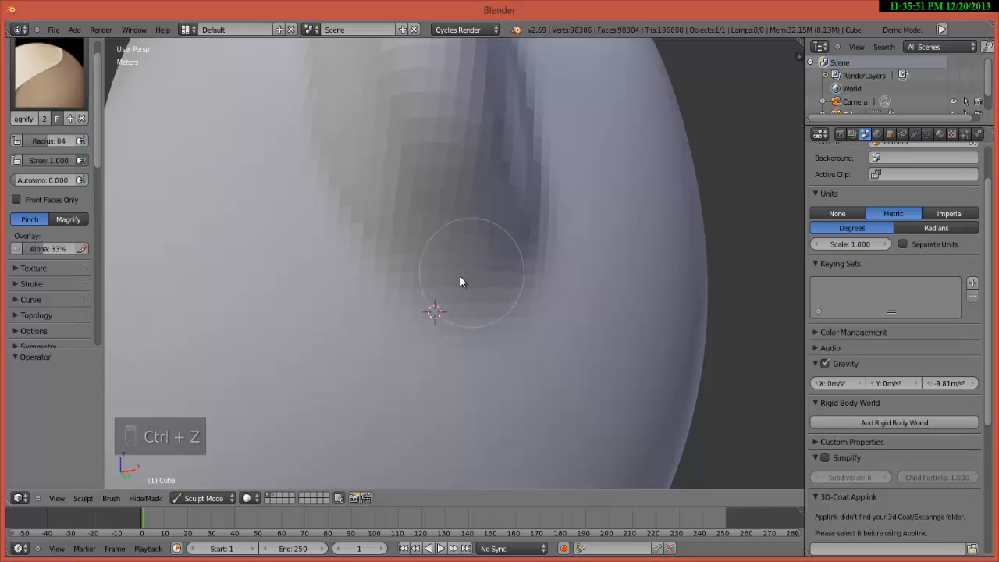
Step: Reduce the brush radius to 40, try pinching the ridge's lower end into a sharp crease, and undo the strokes
key(f)
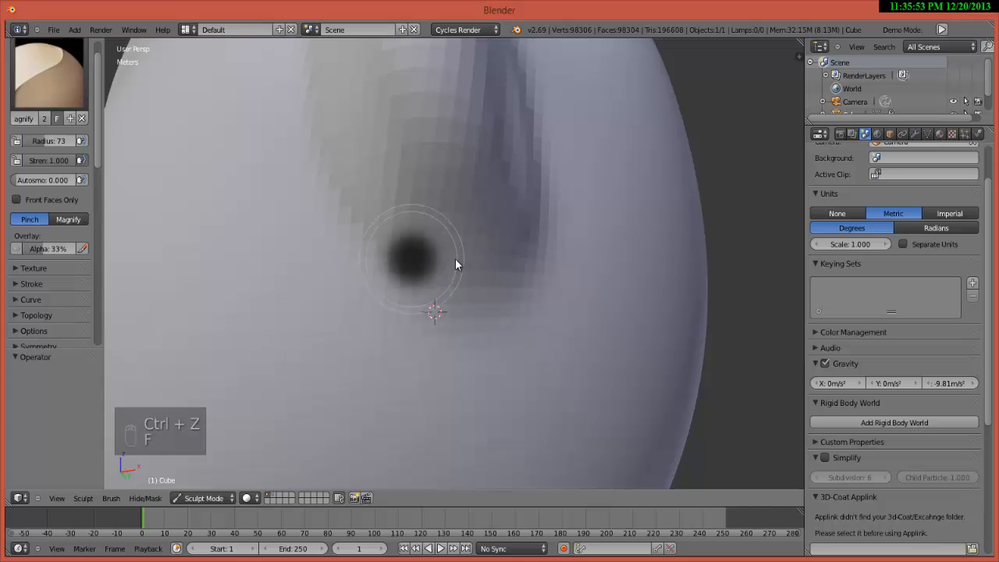
click(441, 258)
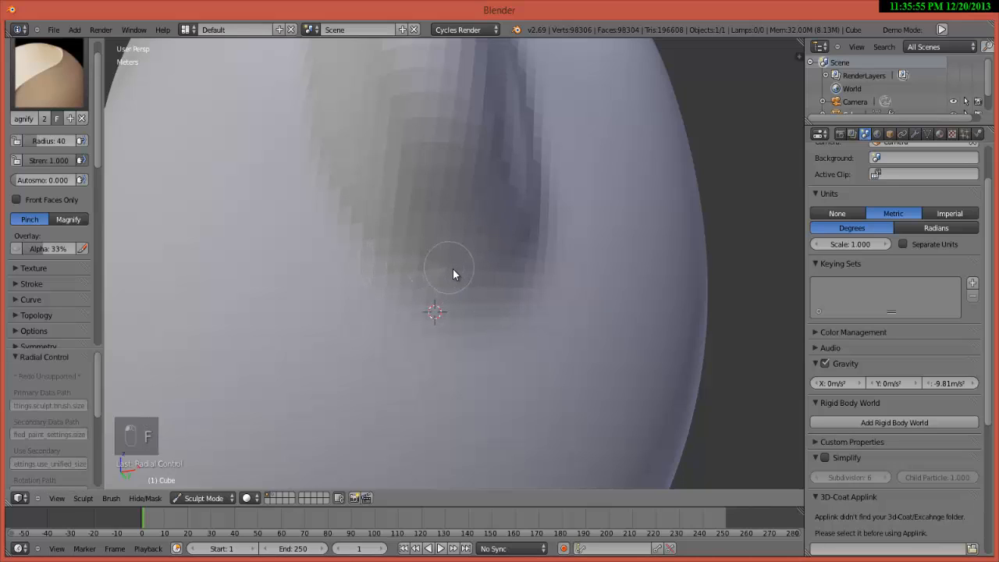
key(ctrl+z)
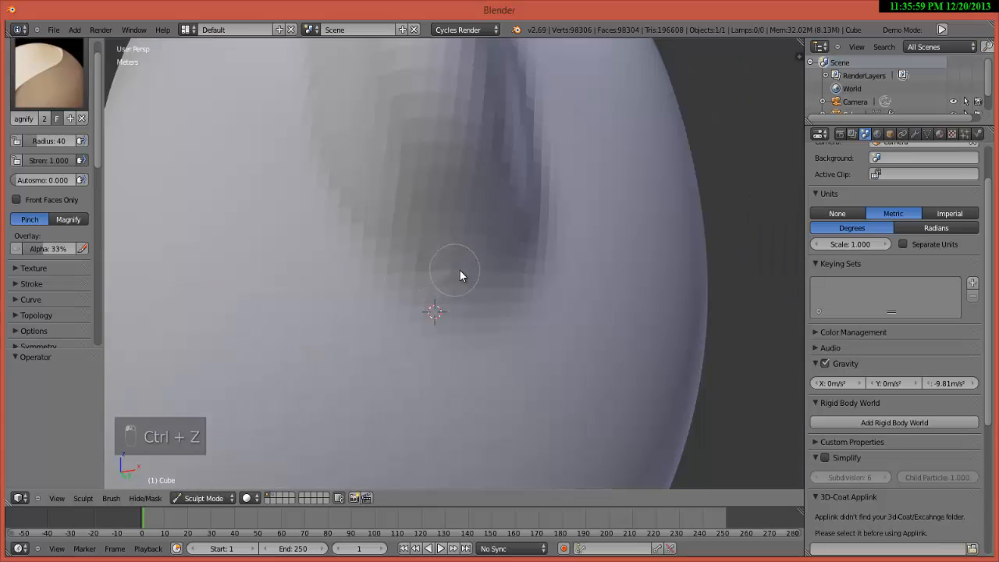
mouse_move(470, 270)
mouse_down()
mouse_move(457, 280)
mouse_move(500, 275)
mouse_up()
key(ctrl+z)
key(ctrl+z)
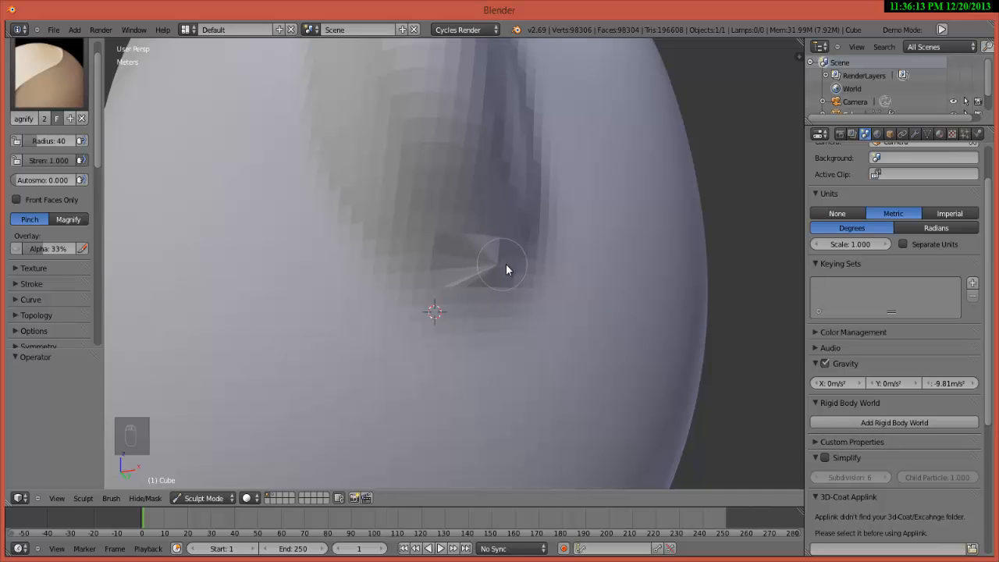
key(ctrl+z)
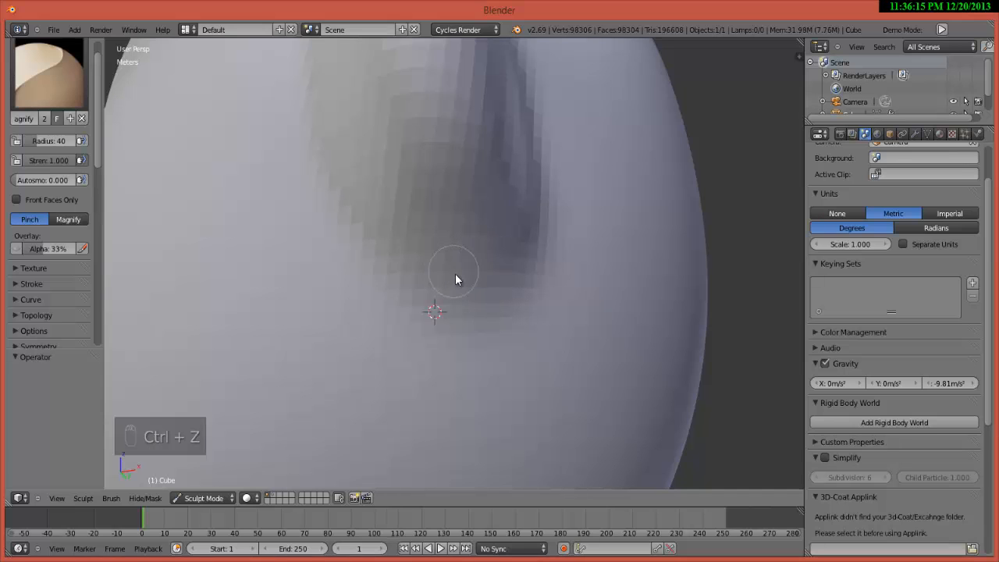
key(ctrl+z)
Step: Switch to the Polish brush and enlarge its radius to 117
scroll(455, 274, down, 3)
click(84, 75)
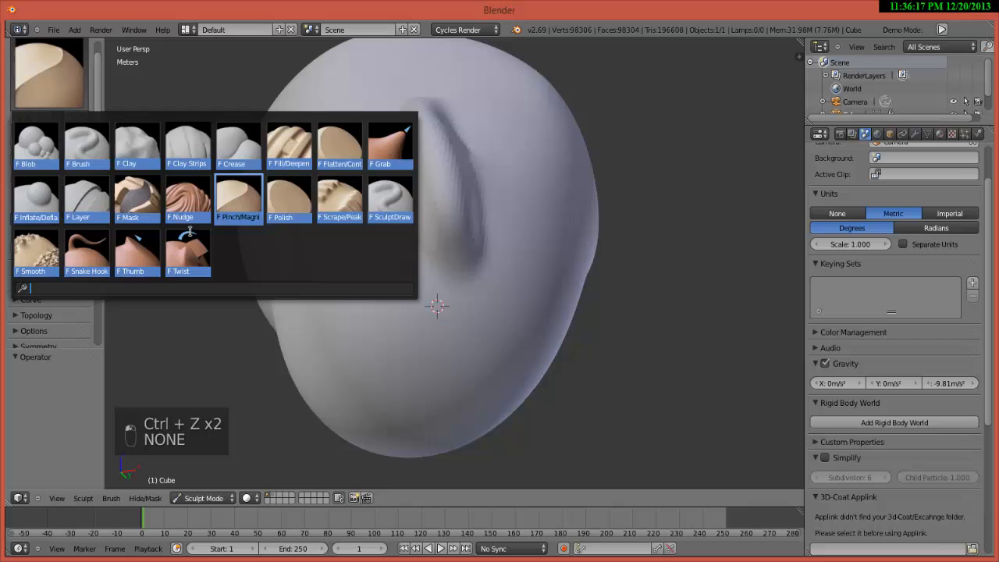
click(278, 205)
scroll(457, 199, down, 2)
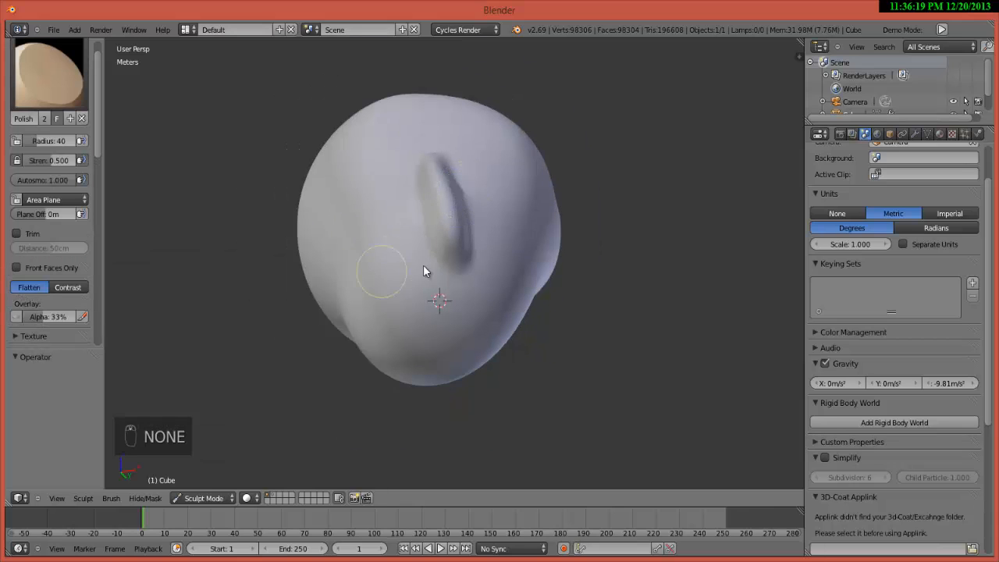
key(f)
click(395, 252)
mouse_move(395, 252)
middle_down()
mouse_move(344, 297)
mouse_move(414, 213)
middle_up()
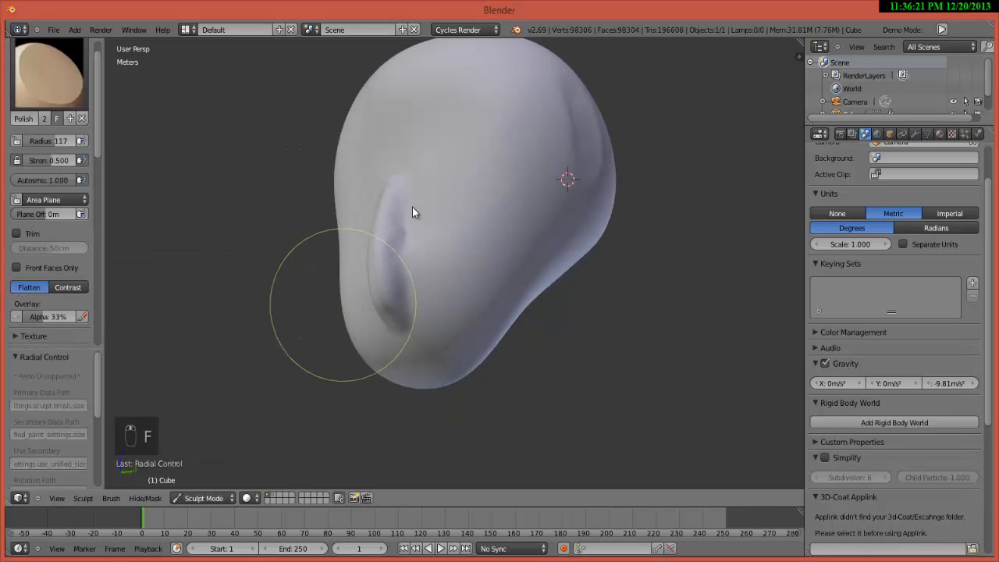
Step: Flatten the vertical facial ridge into the front of the head with the Polish brush
mouse_move(412, 207)
mouse_down()
mouse_move(383, 289)
mouse_move(391, 212)
mouse_move(414, 185)
mouse_move(381, 248)
mouse_move(391, 313)
mouse_move(376, 242)
mouse_move(404, 161)
mouse_move(380, 307)
mouse_move(401, 335)
mouse_move(440, 142)
mouse_up()
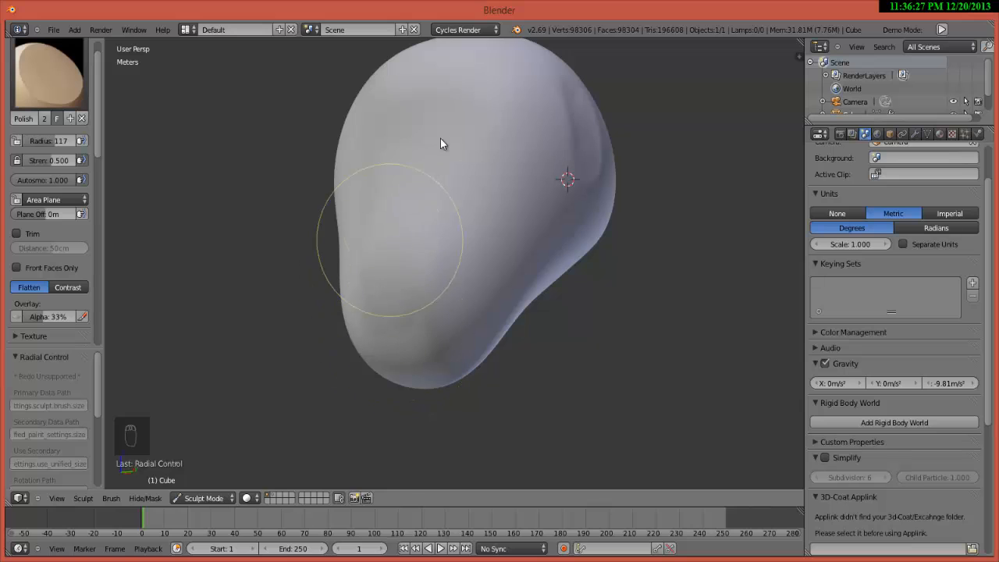
scroll(459, 136, down, 2)
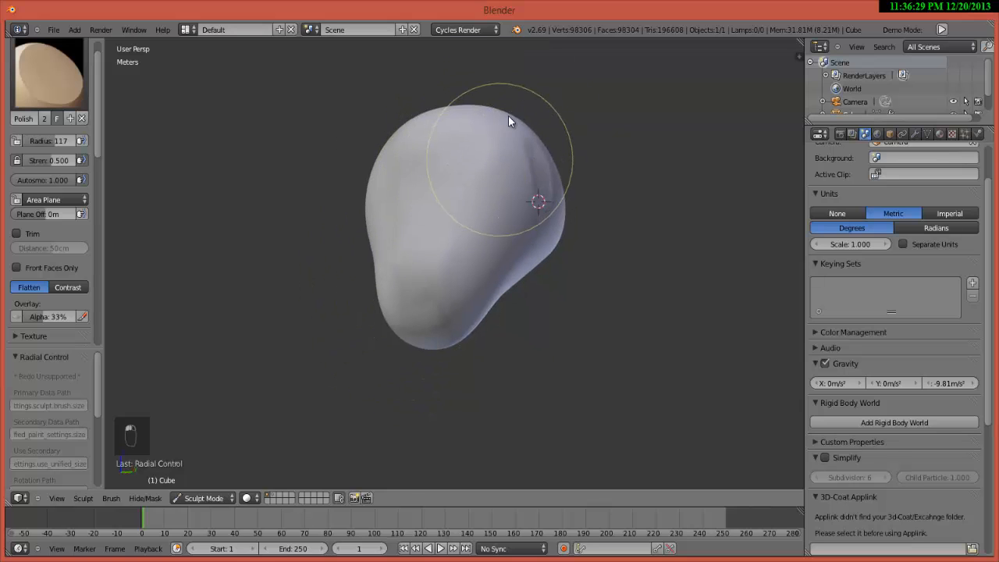
mouse_move(494, 161)
middle_down()
mouse_move(435, 192)
mouse_move(430, 206)
mouse_move(444, 227)
mouse_move(381, 313)
mouse_move(387, 303)
mouse_move(367, 281)
middle_up()
scroll(414, 214, up, 1)
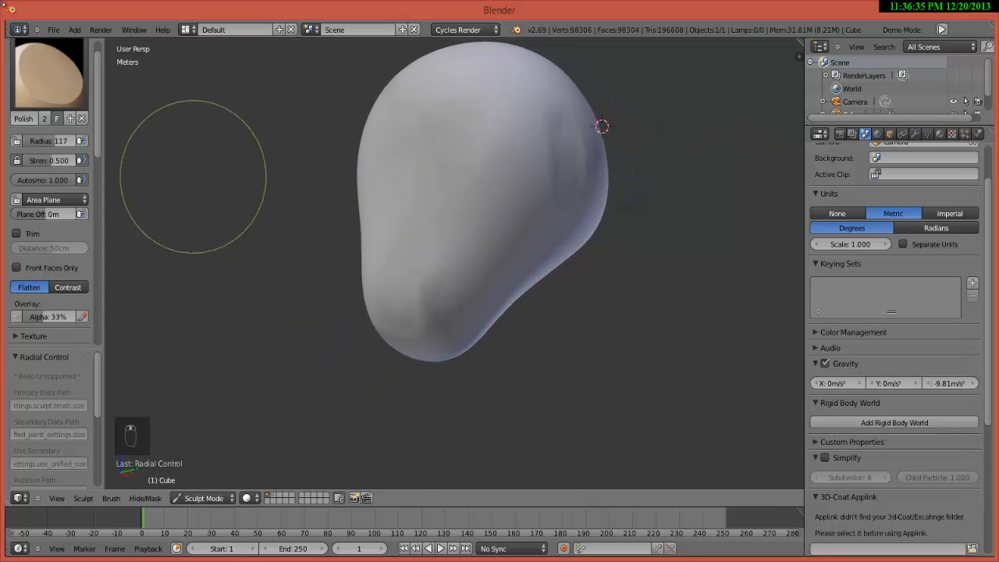
Step: Select the Scrape/Peaks brush to show it, and switch to the standard Brush
click(42, 67)
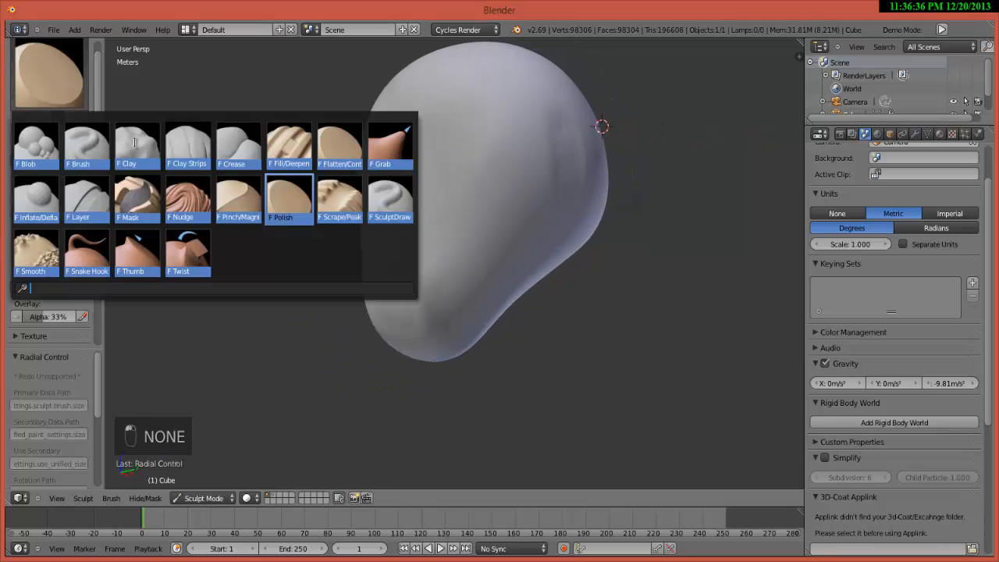
click(340, 196)
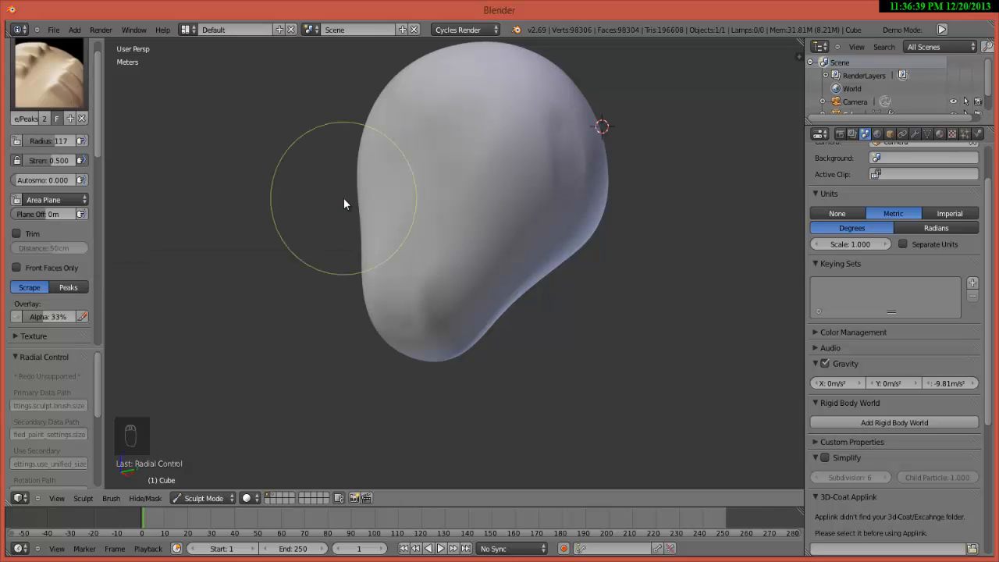
click(62, 86)
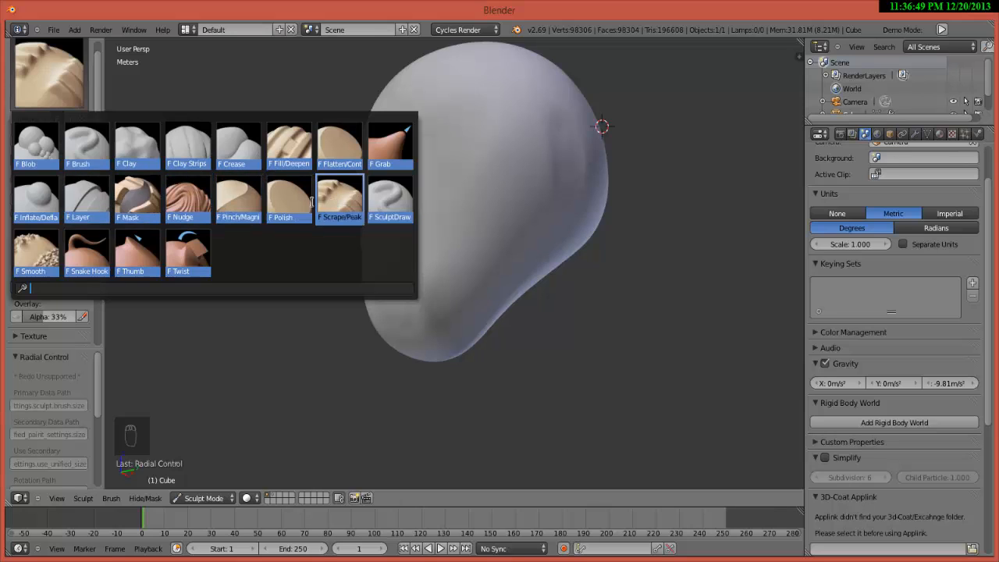
click(101, 155)
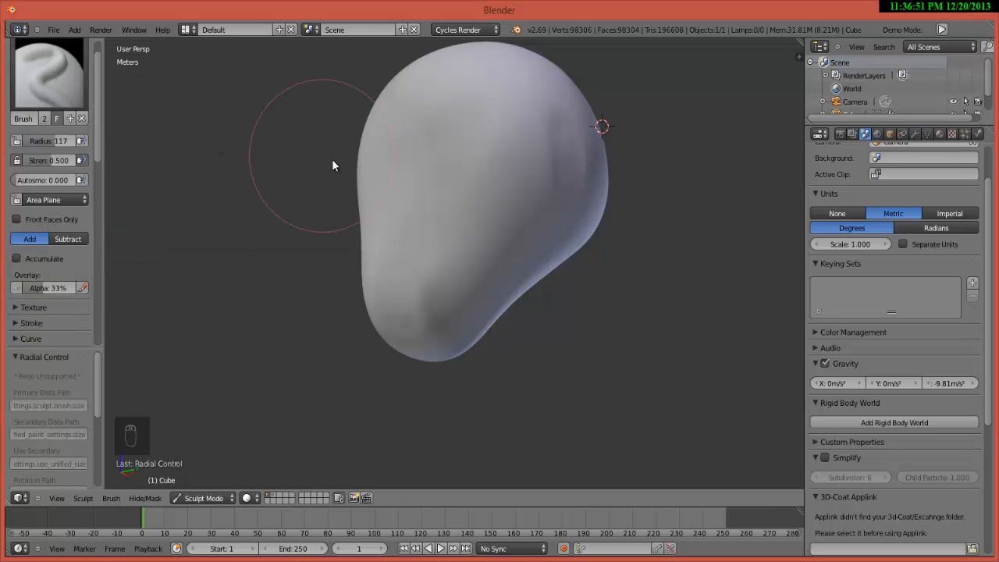
Step: Reduce the brush radius to 23 for thin strokes on the front of the head
scroll(332, 165, up, 1)
key(f)
click(438, 208)
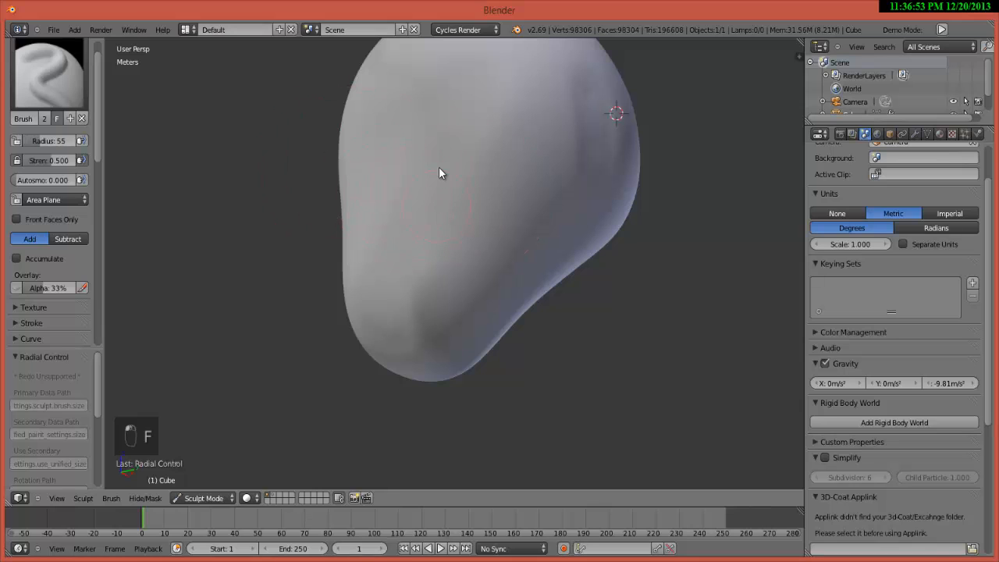
scroll(439, 172, up, 1)
middle_drag(361, 128, 373, 217)
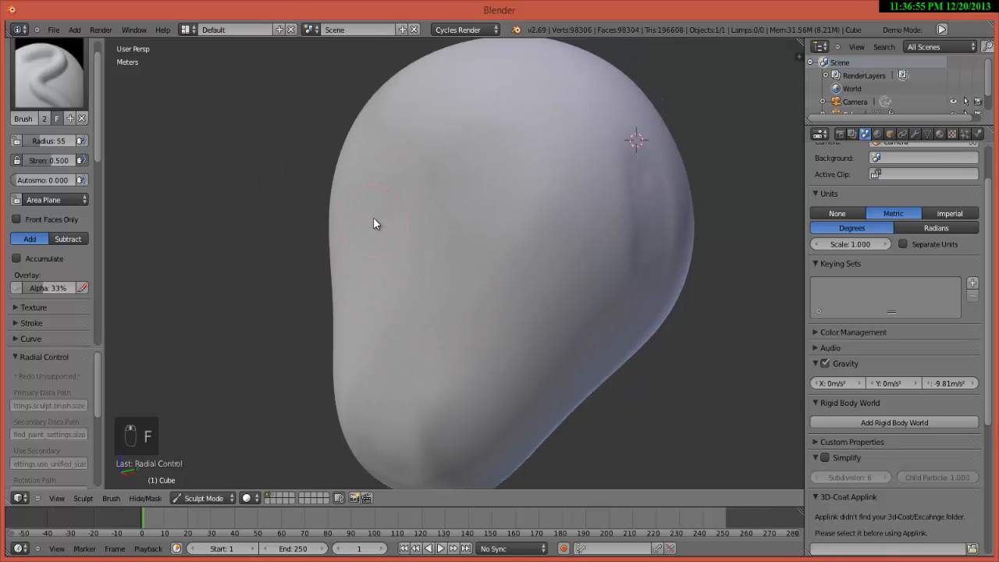
key(f)
click(391, 178)
key(f)
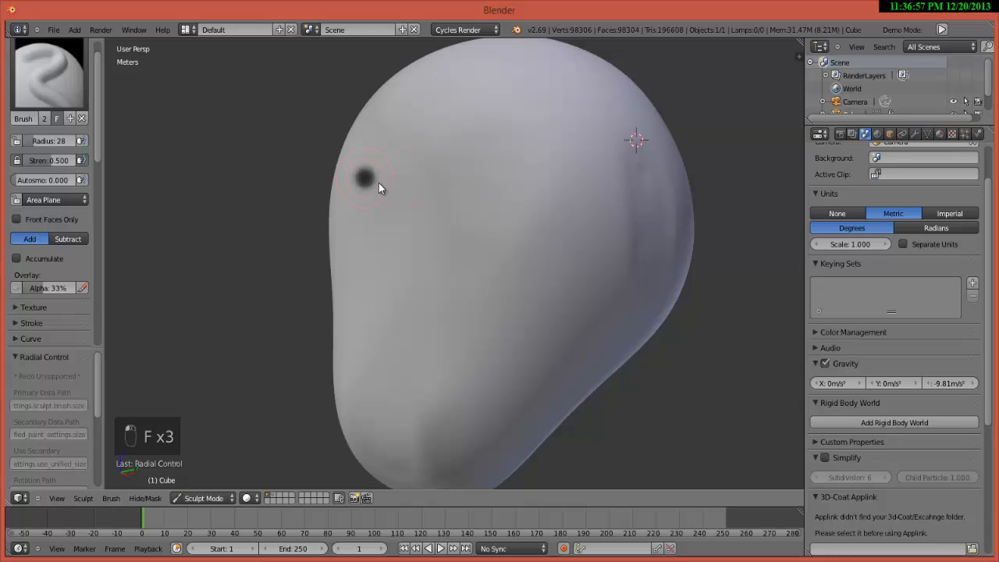
click(383, 185)
Step: Try drawing two thin curved ridges on the front of the head, and undo the strokes
drag(504, 134, 431, 312)
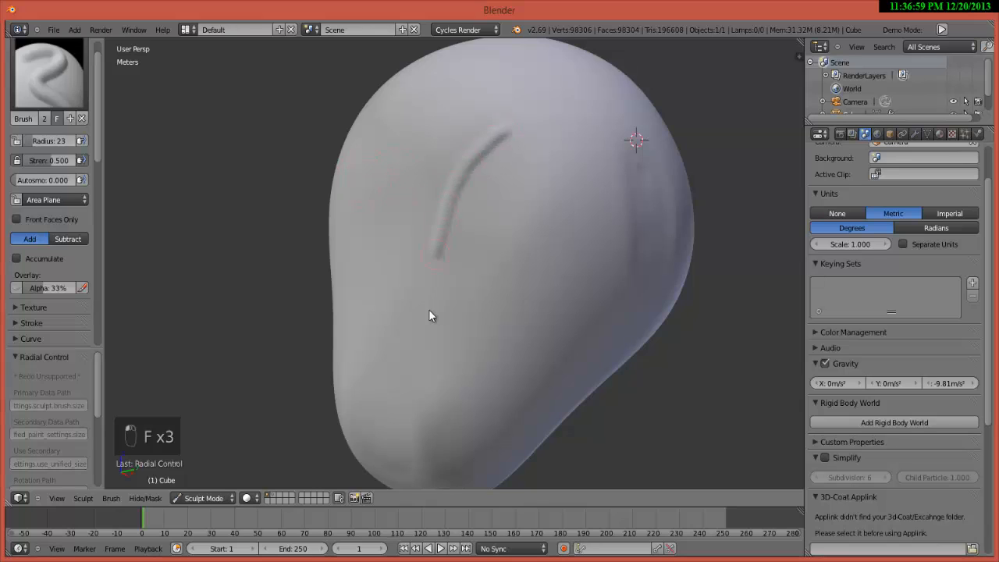
drag(436, 233, 503, 155)
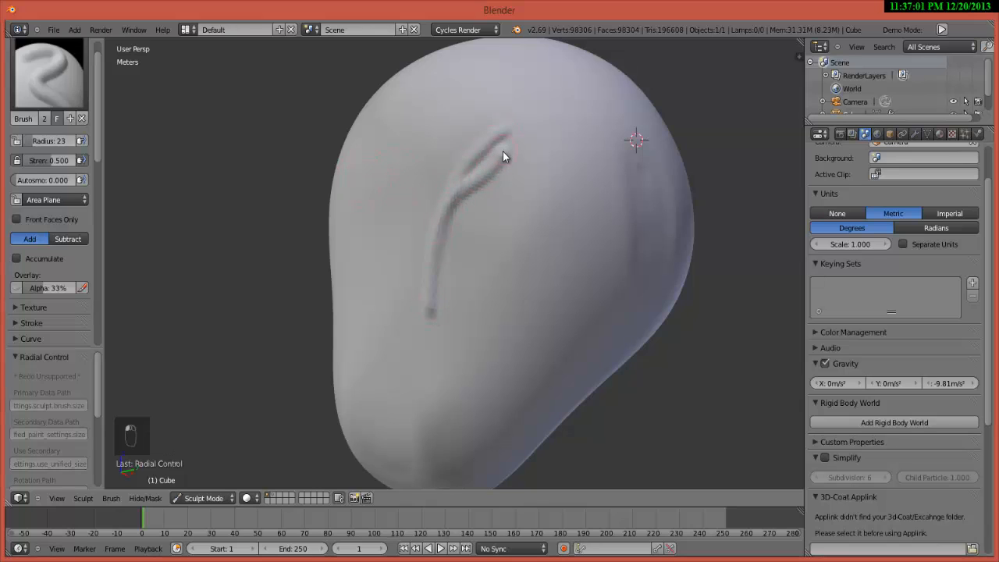
key(ctrl+z)
key(ctrl+z)
key(ctrl+z)
key(ctrl+z)
Step: Set the brush radius to 66 and sculpt a thick curved ridge on the front of the head
key(f)
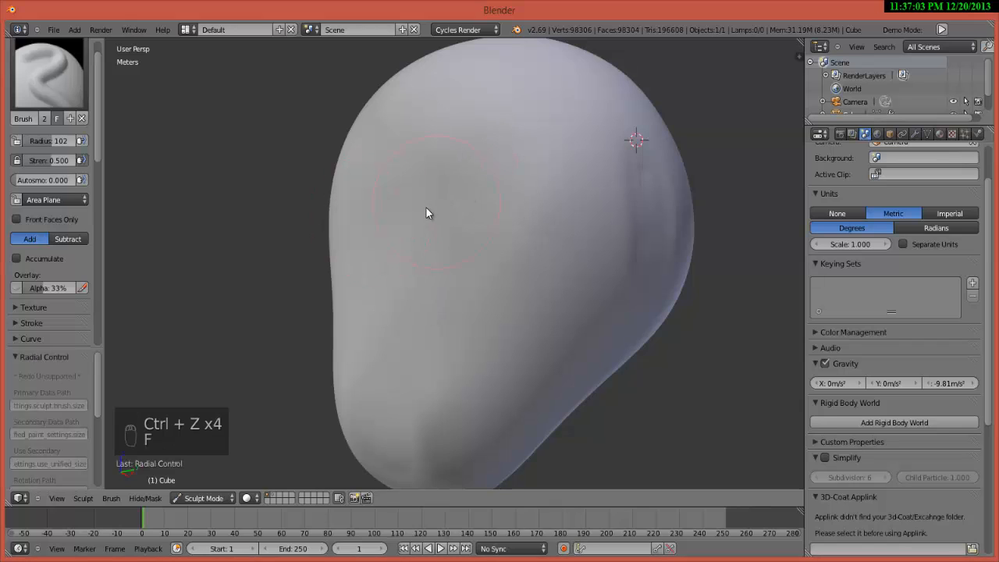
key(f)
click(426, 204)
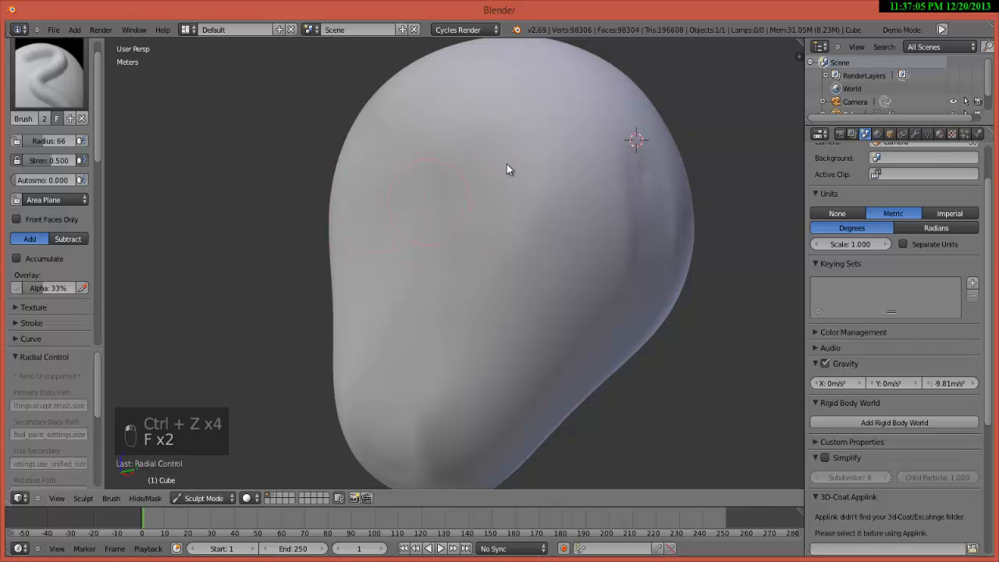
mouse_move(506, 169)
mouse_down()
mouse_move(450, 232)
mouse_move(450, 308)
mouse_move(499, 206)
mouse_up()
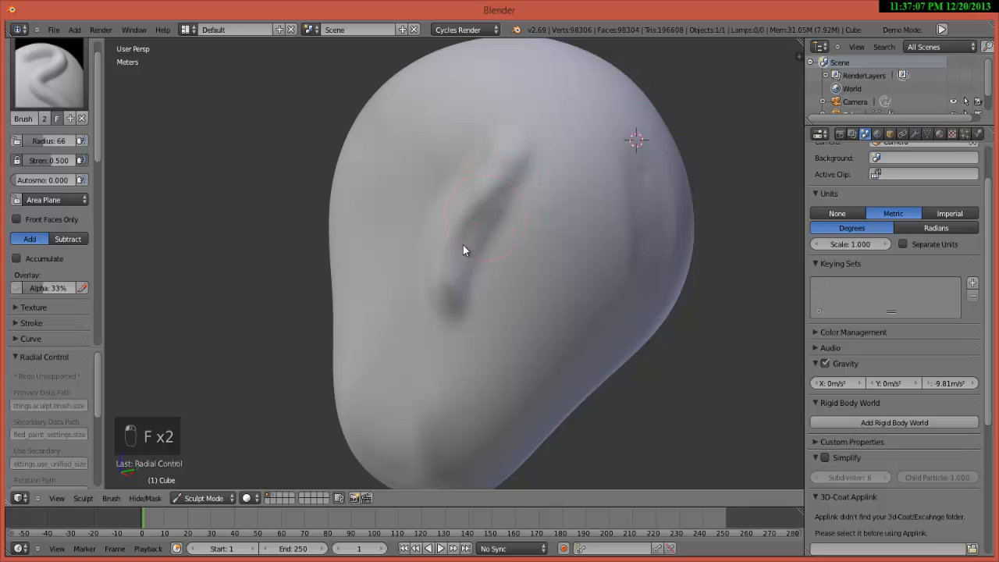
Step: Switch to the Scrape/Peaks brush and scrape the protruding edge of the thick ridge seen in profile
mouse_move(463, 250)
middle_down()
mouse_move(448, 225)
mouse_move(473, 201)
middle_up()
scroll(473, 201, up, 4)
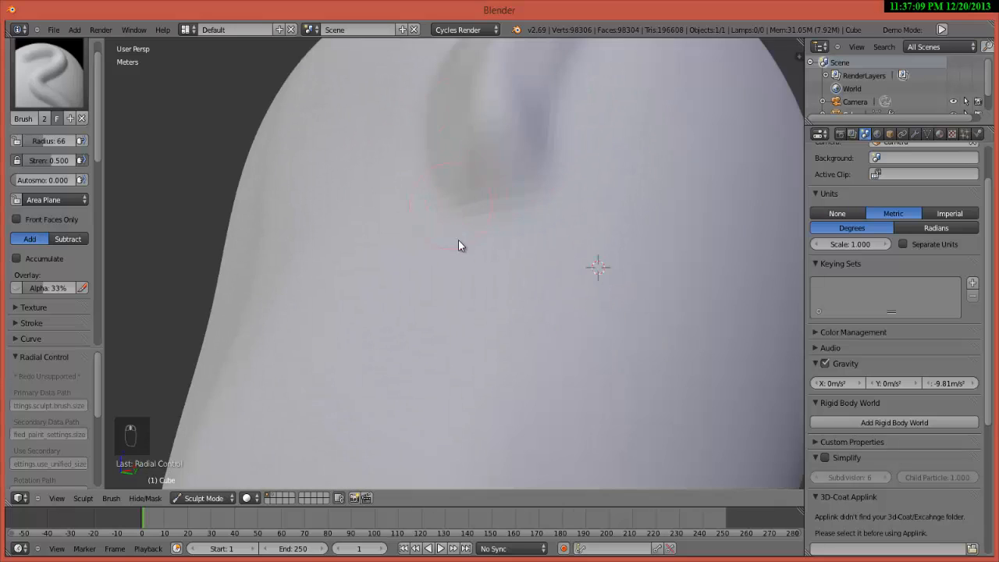
scroll(458, 246, down, 4)
click(34, 78)
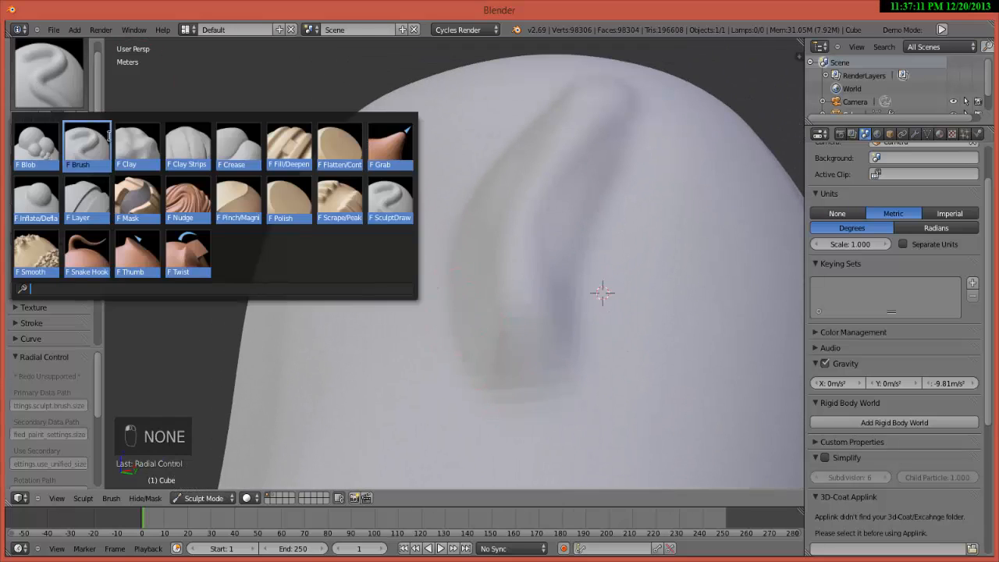
click(342, 199)
scroll(379, 220, up, 3)
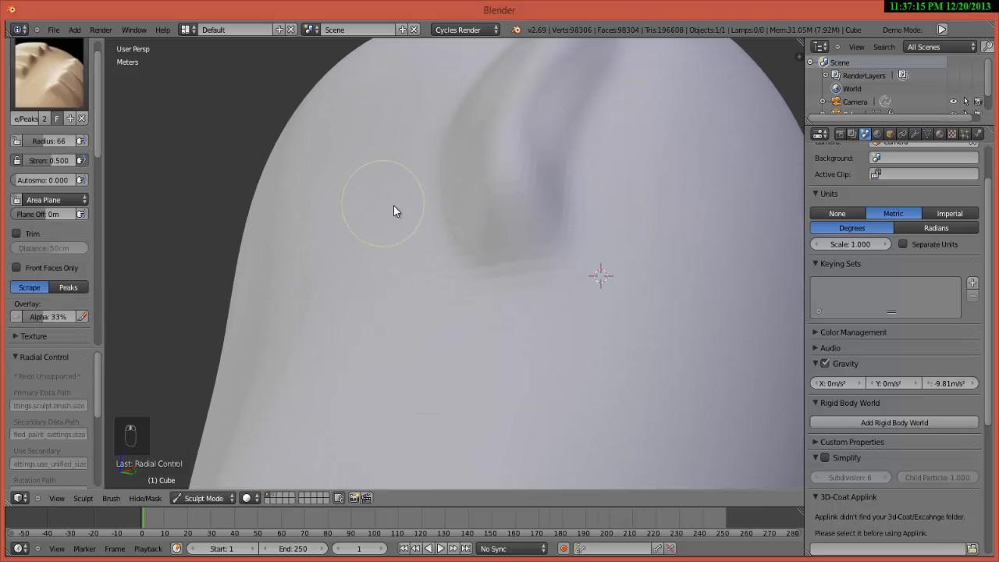
middle_drag(463, 263, 511, 274)
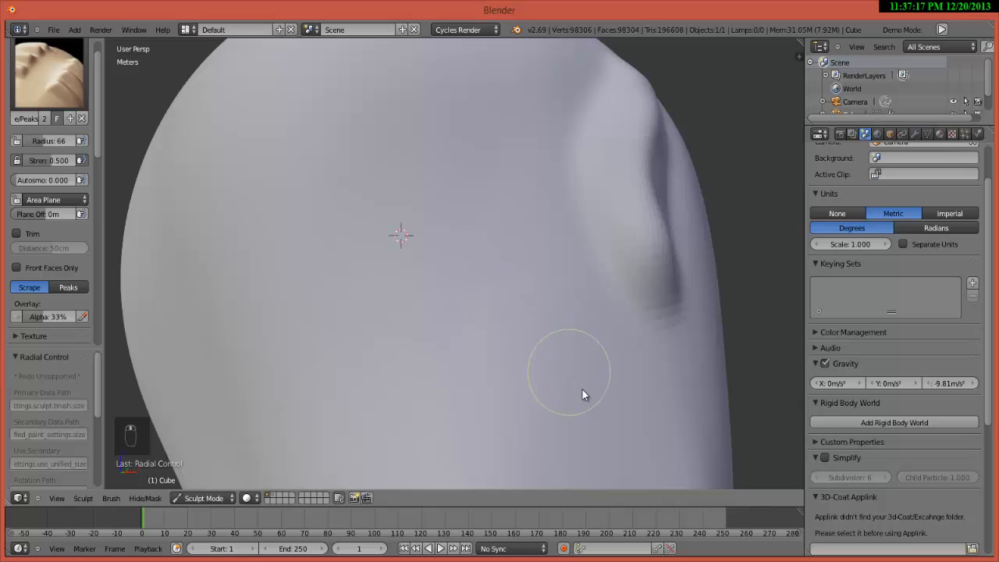
mouse_move(585, 392)
middle_down()
mouse_move(608, 406)
mouse_move(598, 296)
mouse_move(517, 159)
mouse_move(536, 168)
mouse_move(536, 148)
mouse_move(479, 239)
mouse_move(502, 208)
middle_up()
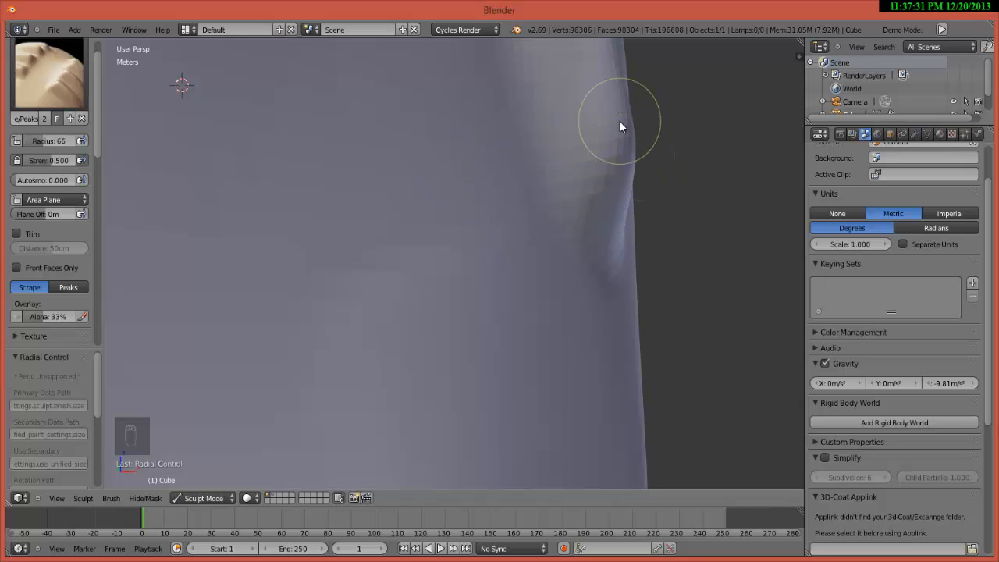
mouse_move(621, 123)
mouse_down()
mouse_move(636, 134)
mouse_move(620, 271)
mouse_move(614, 149)
mouse_move(616, 264)
mouse_move(626, 159)
mouse_move(626, 263)
mouse_move(626, 153)
mouse_move(602, 223)
mouse_move(633, 186)
mouse_move(632, 170)
mouse_move(616, 248)
mouse_move(616, 172)
mouse_move(611, 276)
mouse_move(627, 212)
mouse_move(618, 290)
mouse_move(623, 163)
mouse_move(620, 219)
mouse_move(628, 195)
mouse_move(613, 155)
mouse_up()
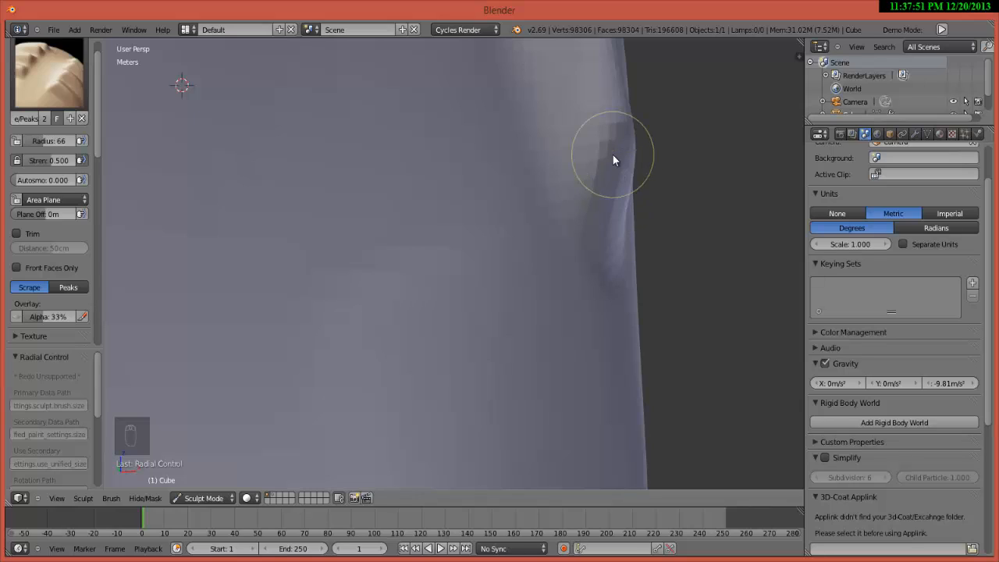
Step: Switch to the SculptDraw brush and draw a long vertical ridge down the side of the head
click(47, 91)
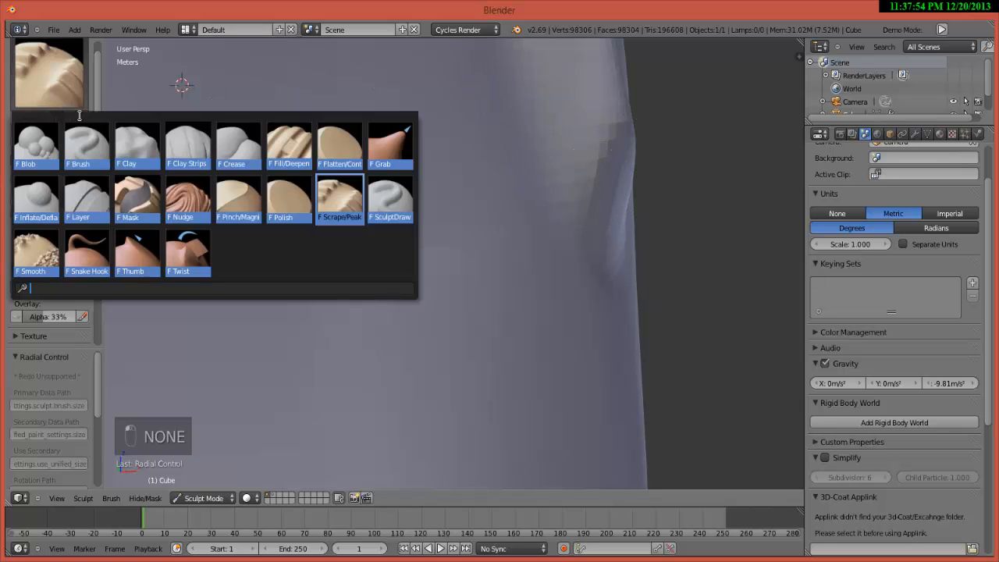
click(404, 201)
scroll(379, 242, down, 2)
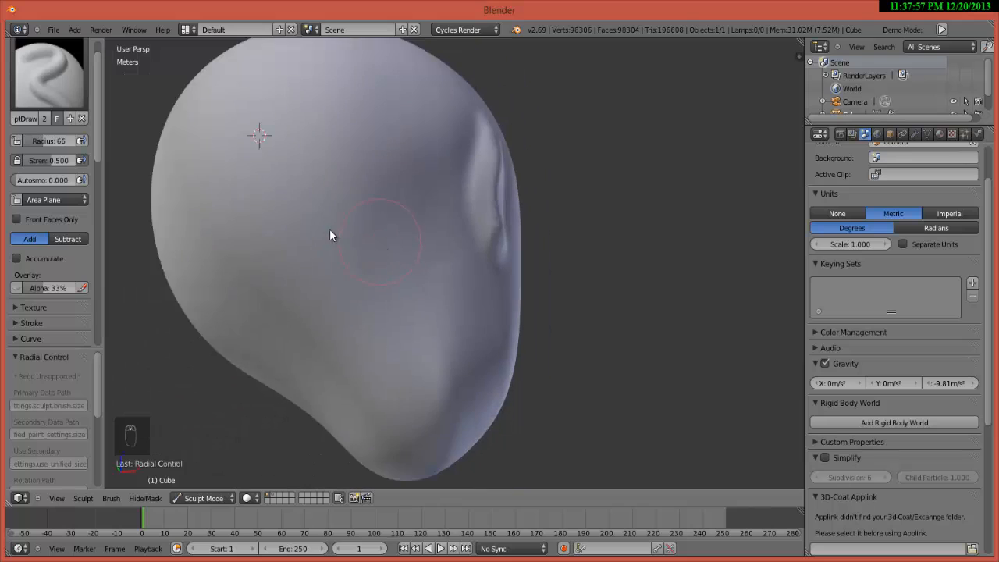
middle_drag(329, 228, 398, 273)
mouse_move(267, 171)
middle_down()
mouse_move(341, 228)
mouse_move(174, 117)
middle_up()
click(48, 74)
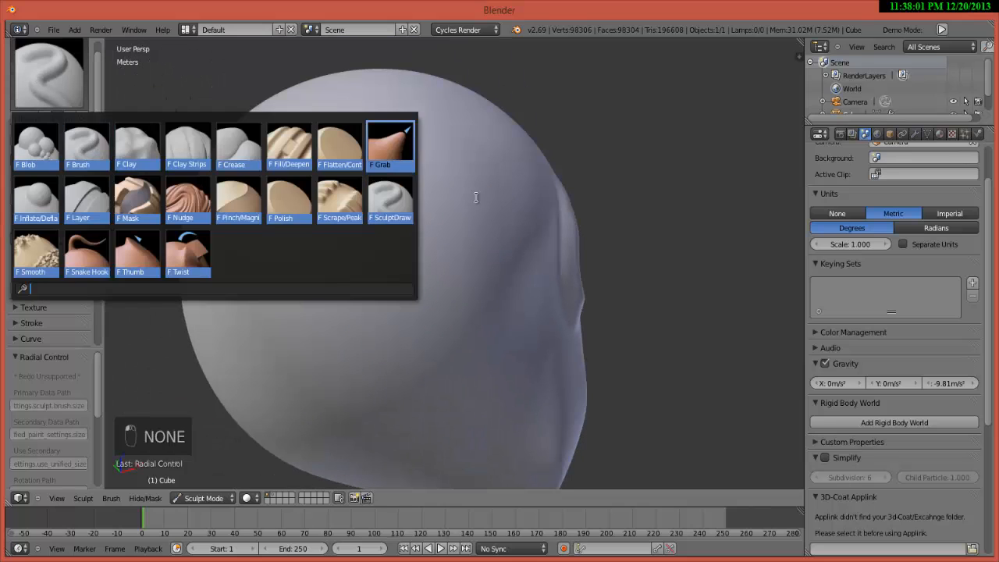
click(391, 199)
middle_drag(363, 166, 370, 181)
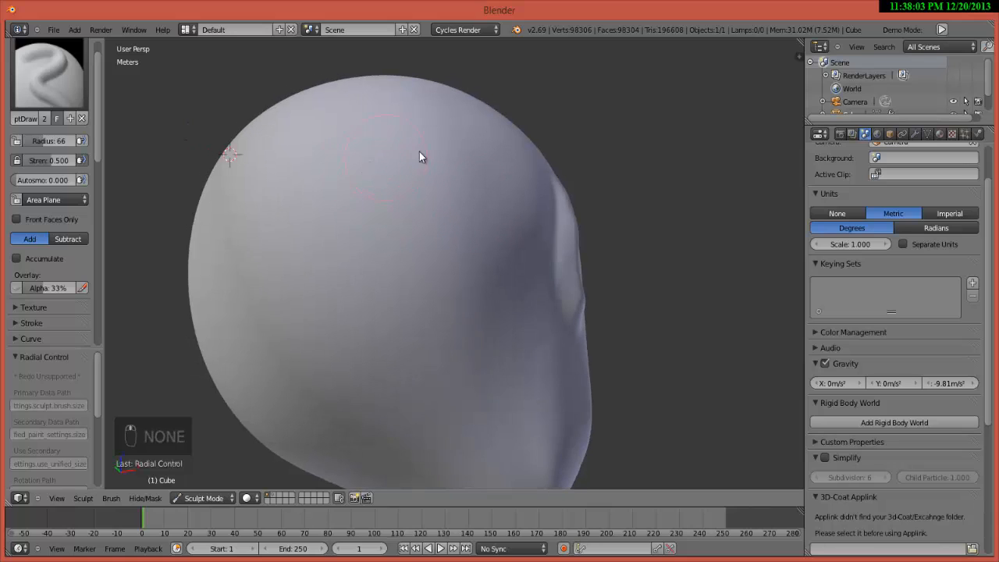
middle_drag(422, 156, 440, 83)
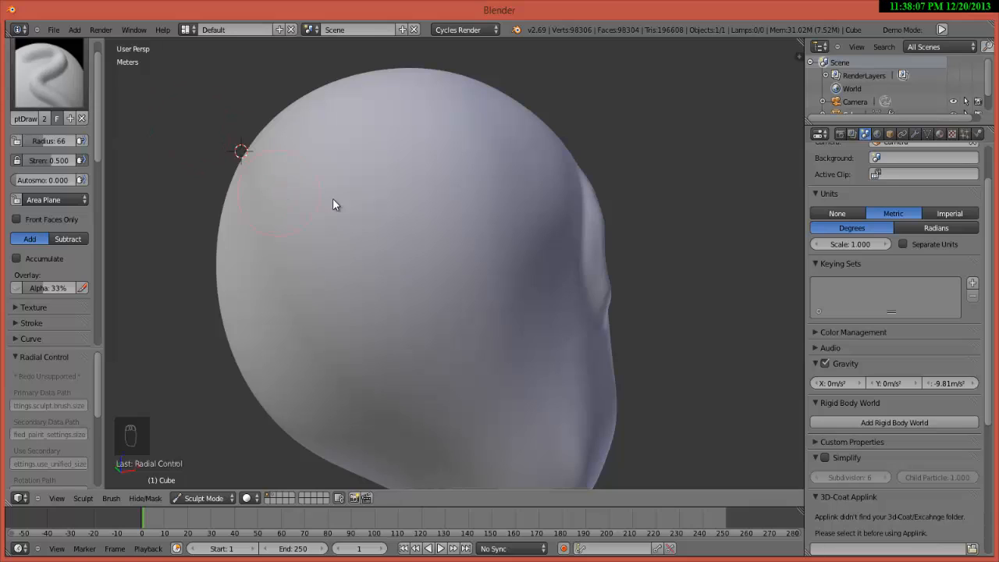
click(47, 78)
mouse_move(399, 101)
mouse_down()
mouse_move(399, 224)
mouse_move(427, 341)
mouse_move(405, 266)
mouse_move(398, 88)
mouse_up()
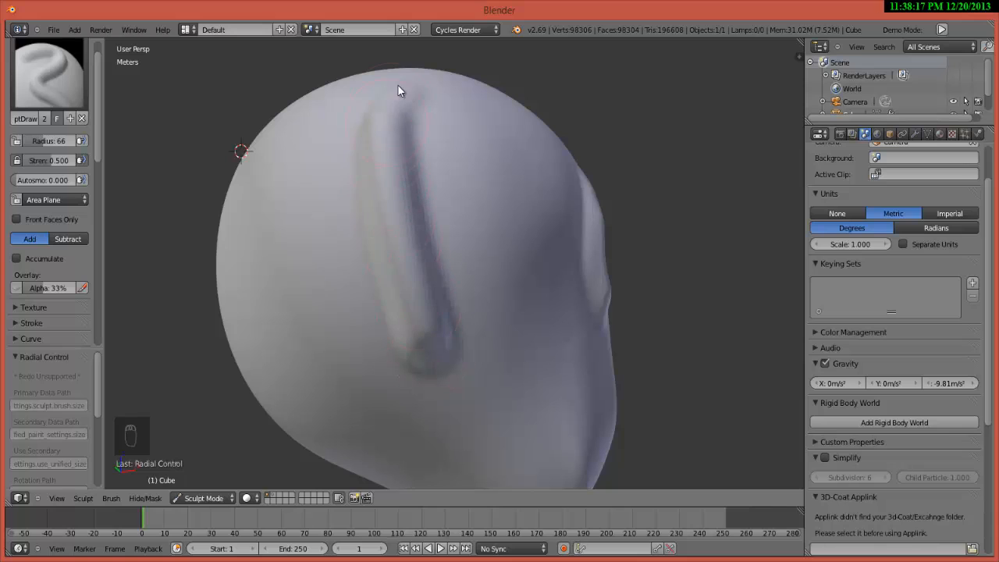
Step: Switch to the standard Brush and draw a parallel ridge on each side of the long ridge for comparison
click(66, 75)
click(91, 146)
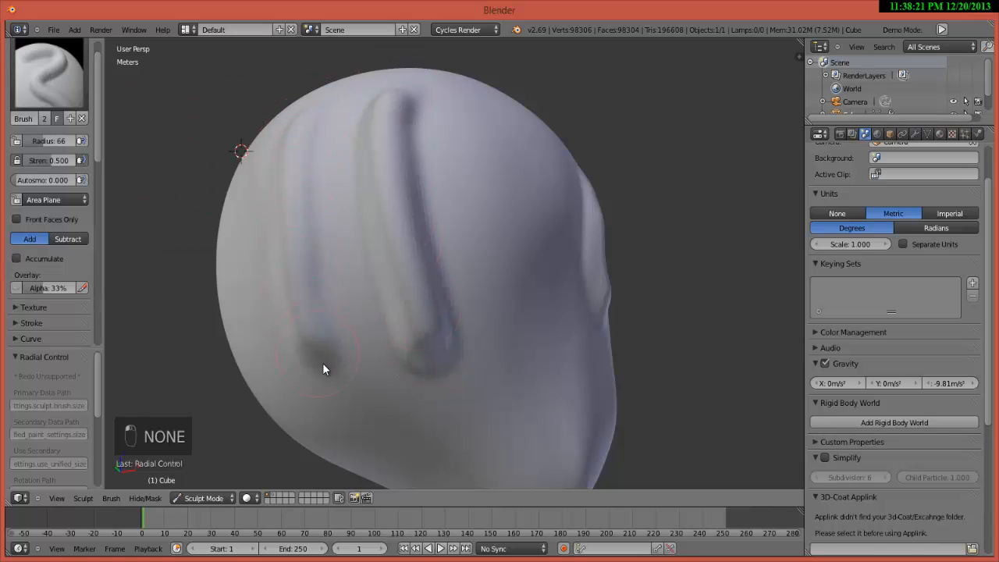
mouse_move(320, 292)
middle_down()
mouse_move(398, 301)
mouse_move(339, 279)
mouse_move(319, 250)
mouse_move(325, 223)
mouse_move(344, 210)
mouse_move(368, 231)
mouse_move(367, 258)
mouse_move(390, 278)
mouse_move(352, 254)
mouse_move(323, 263)
mouse_move(323, 274)
mouse_move(370, 216)
mouse_move(366, 203)
mouse_move(335, 216)
mouse_move(323, 286)
mouse_move(346, 311)
mouse_move(406, 306)
mouse_move(441, 325)
middle_up()
scroll(405, 321, up, 3)
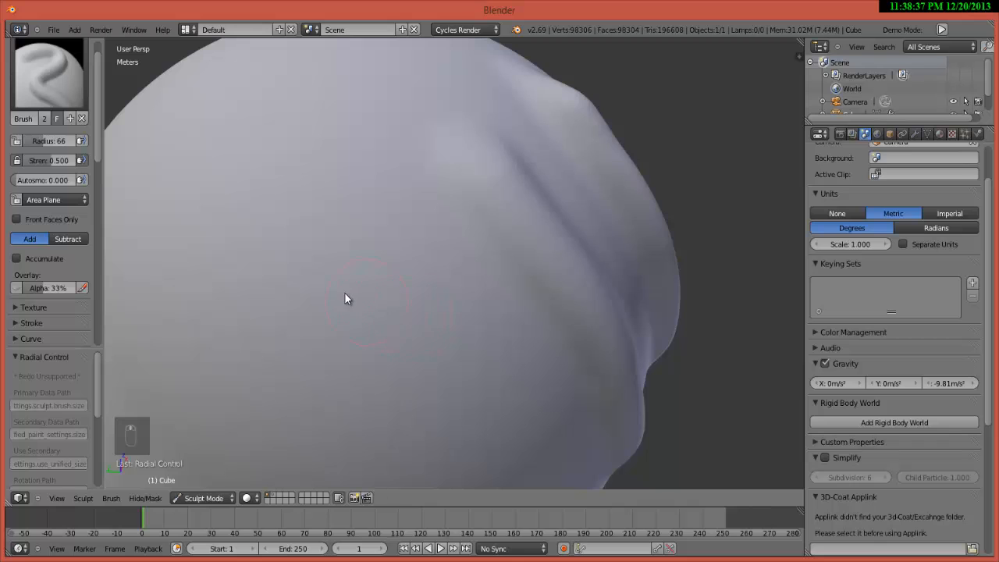
mouse_move(345, 294)
middle_down()
mouse_move(305, 292)
mouse_move(366, 214)
mouse_move(313, 183)
mouse_move(397, 233)
mouse_move(368, 163)
middle_up()
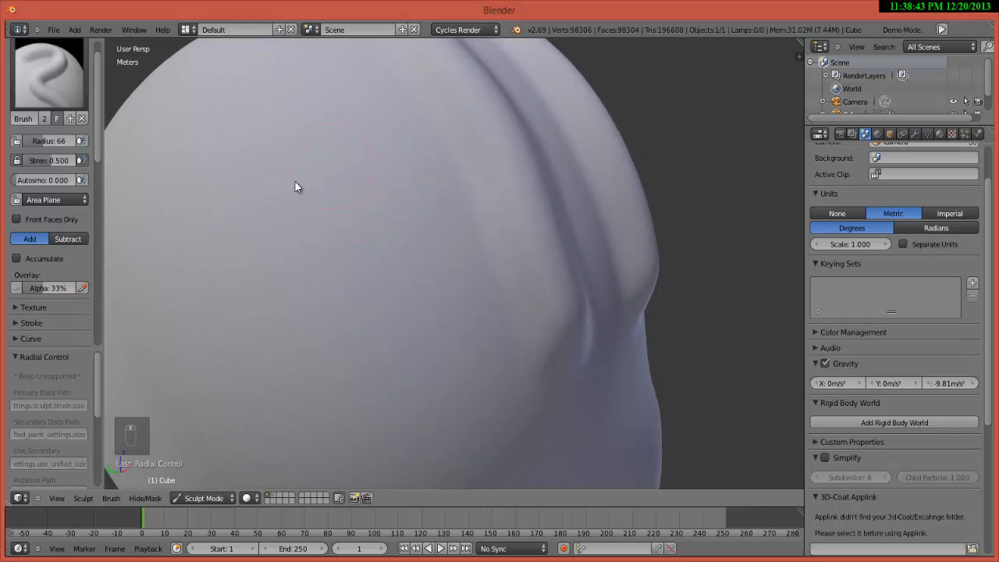
middle_drag(294, 187, 263, 201)
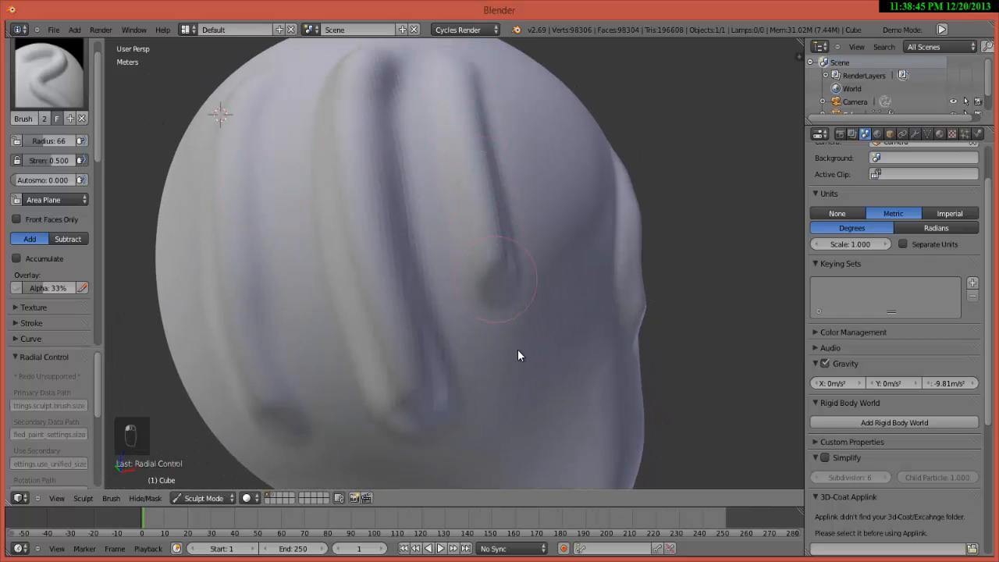
drag(495, 279, 529, 378)
middle_drag(412, 216, 406, 274)
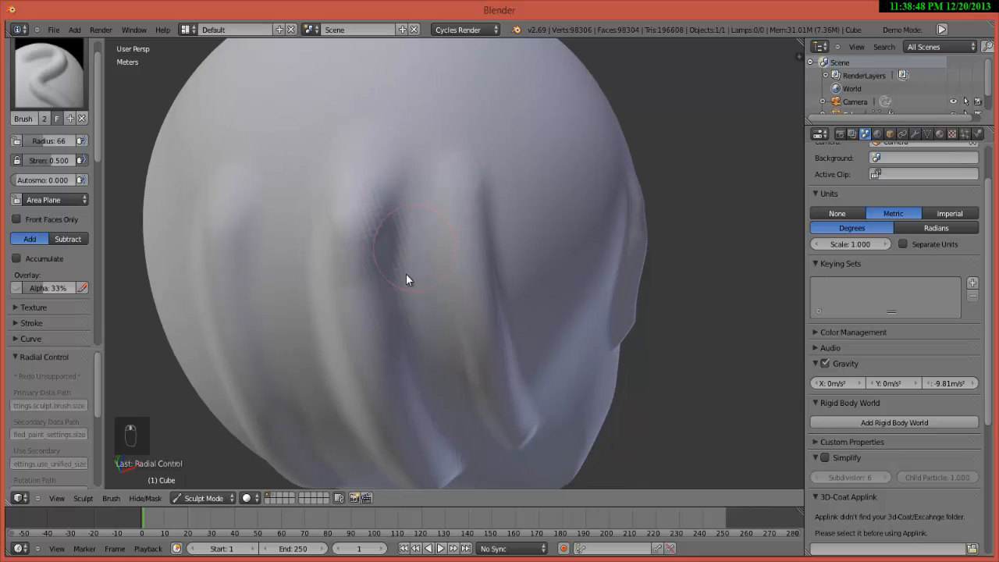
Step: Select the SculptDraw brush, try a stroke along the middle ridge, and undo it
click(51, 89)
click(394, 195)
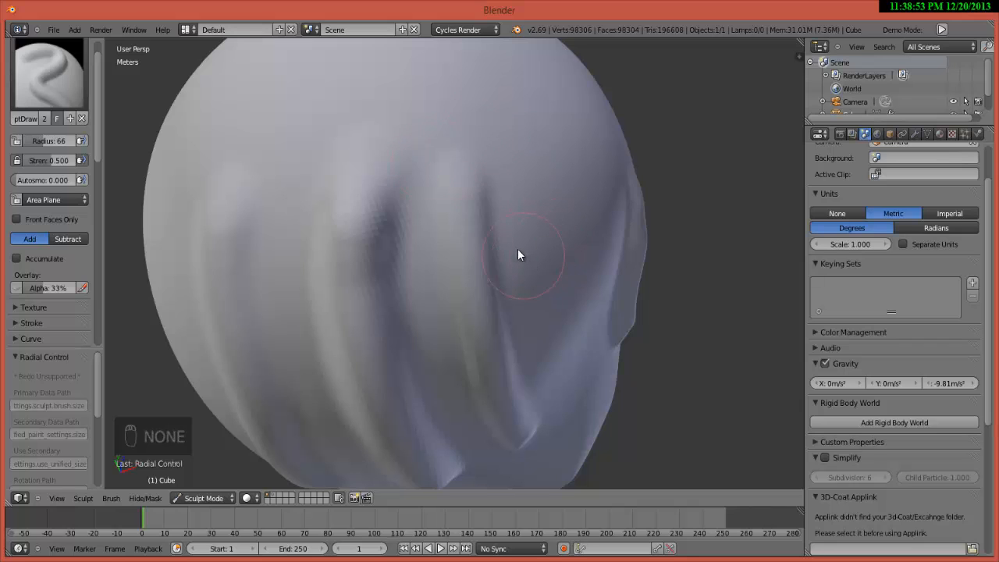
middle_drag(520, 253, 523, 248)
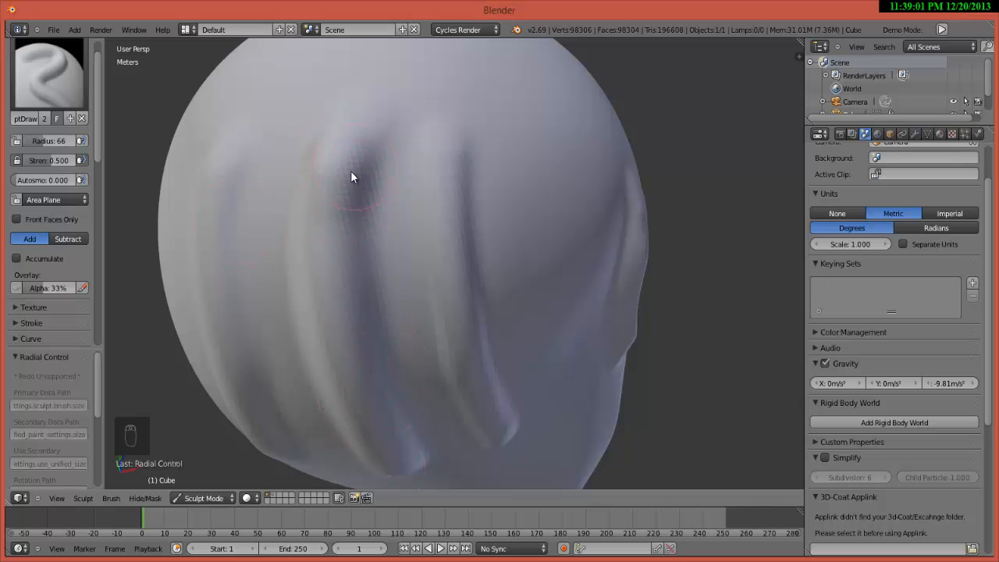
drag(345, 162, 340, 311)
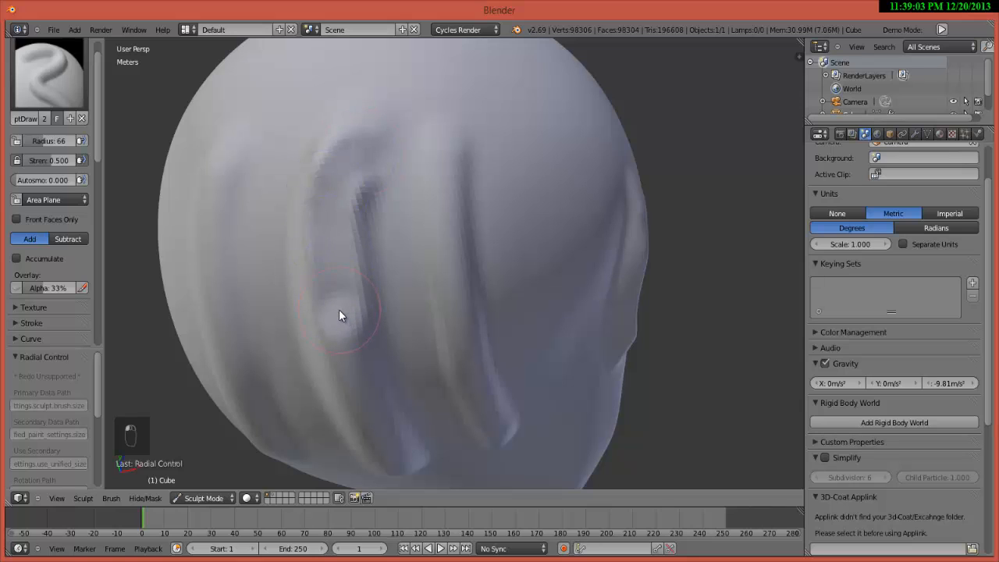
key(ctrl+z)
key(ctrl+z)
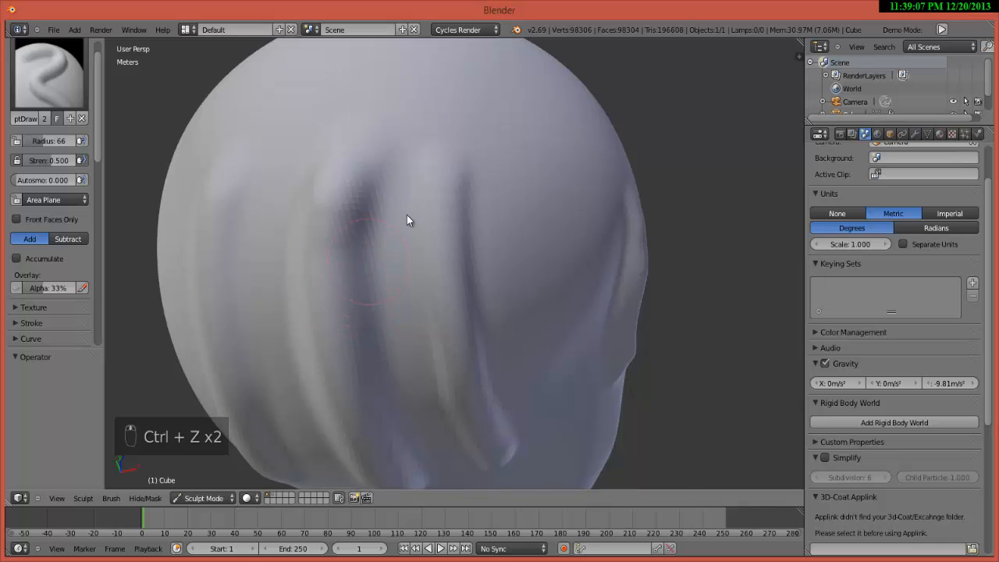
Step: Reselect the SculptDraw brush, try a stroke down the ridge nearest the face, and undo it
scroll(407, 214, up, 3)
scroll(408, 195, down, 4)
middle_drag(381, 215, 401, 254)
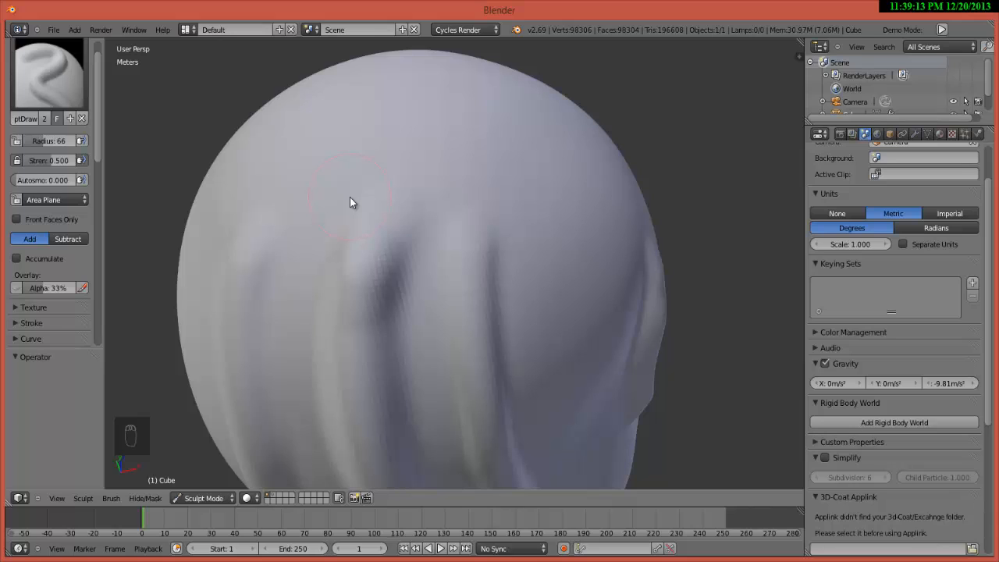
click(42, 75)
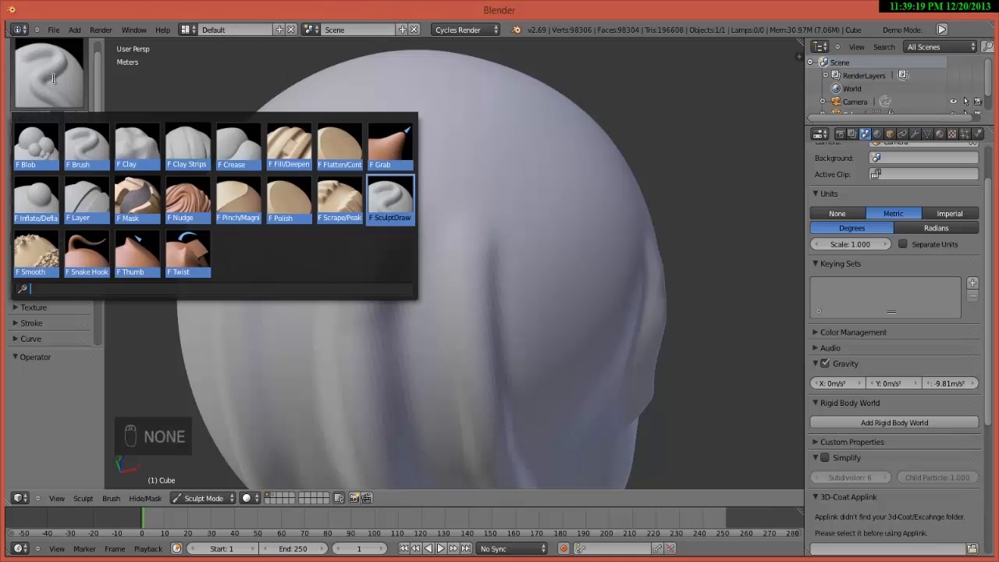
click(391, 202)
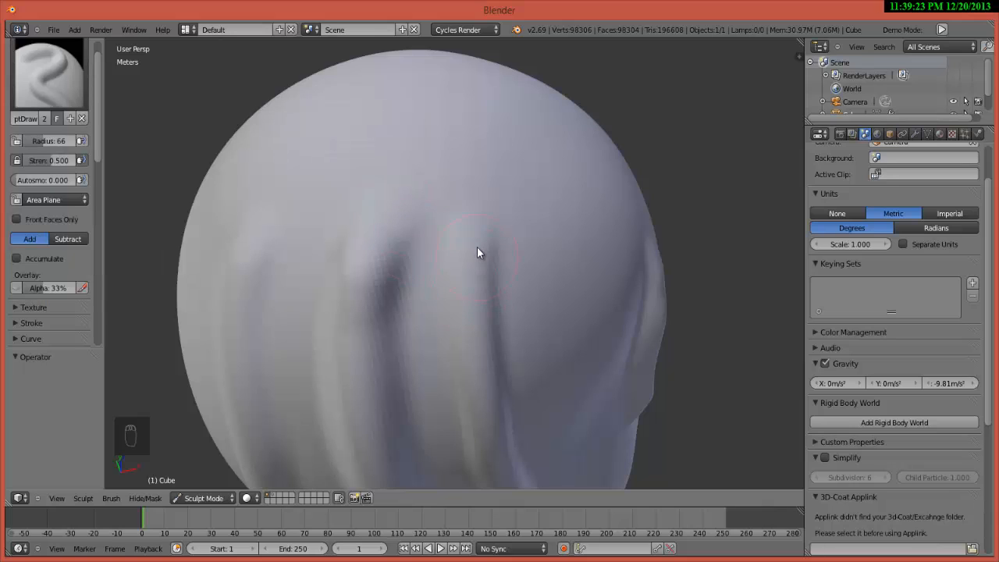
mouse_move(477, 252)
mouse_down()
mouse_move(473, 330)
mouse_move(497, 445)
mouse_up()
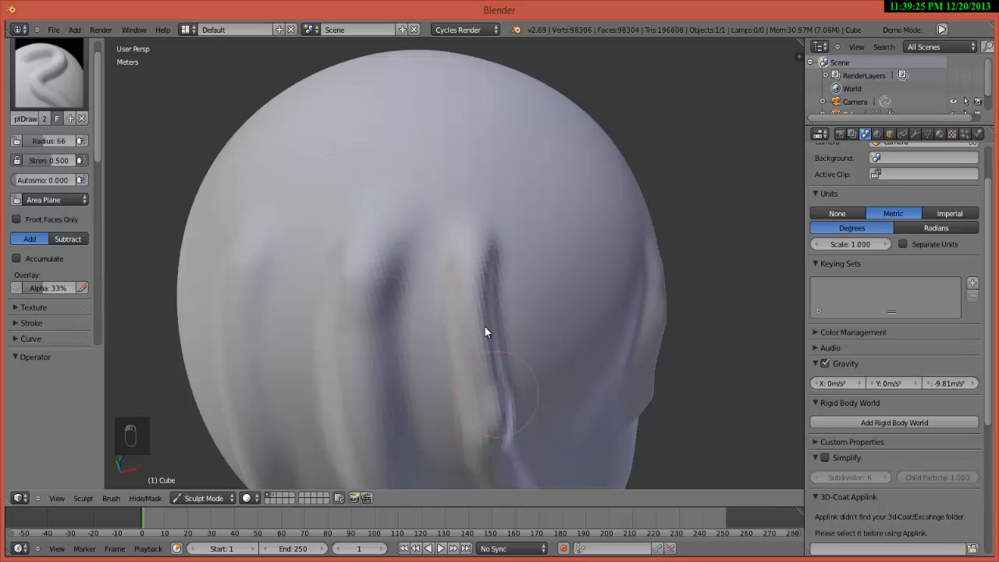
key(ctrl+z)
key(ctrl+z)
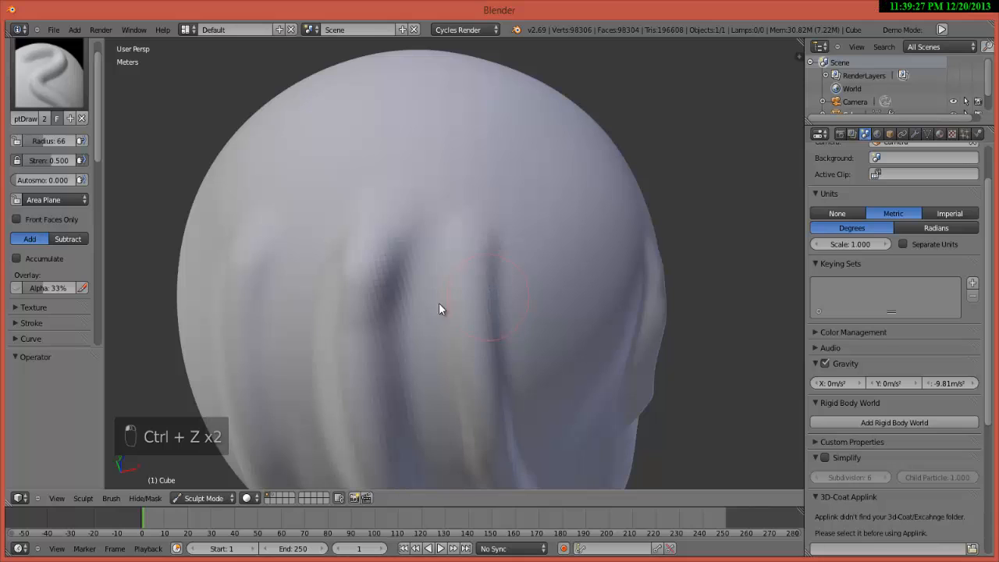
Step: Select the standard Brush and draw strokes down the ridge nearest the face and on the head surface beside it
click(54, 90)
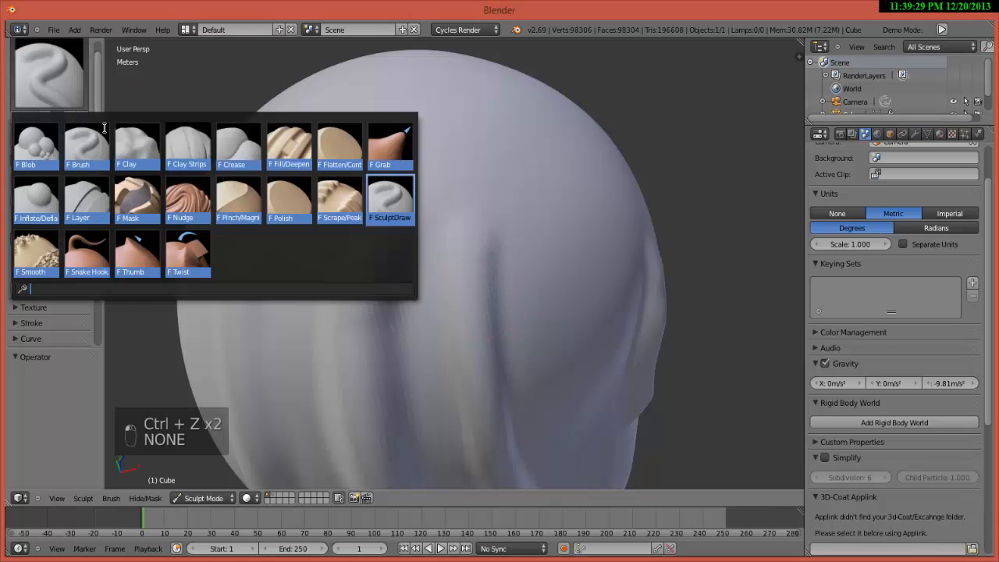
click(89, 147)
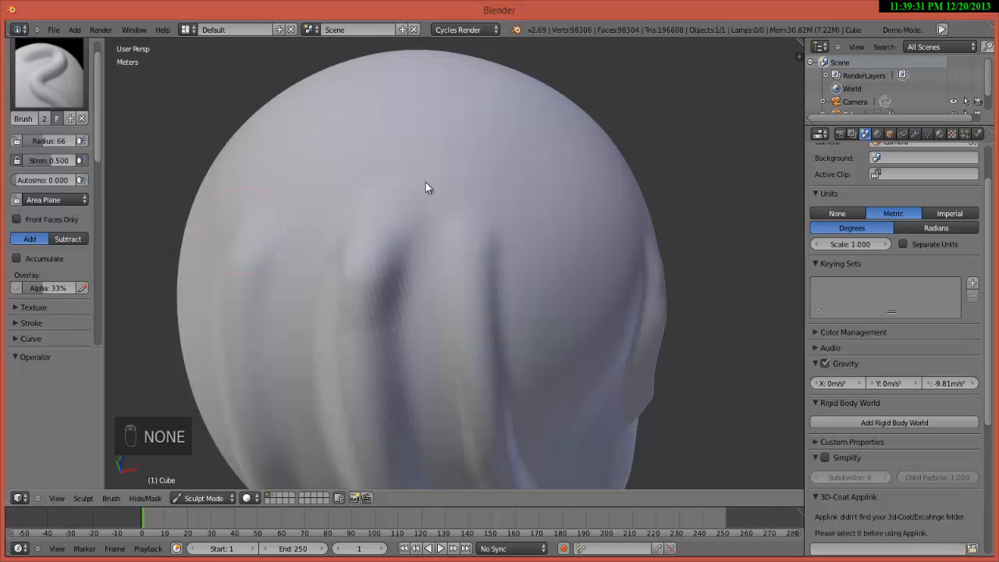
mouse_move(483, 172)
mouse_down()
mouse_move(446, 322)
mouse_move(444, 398)
mouse_up()
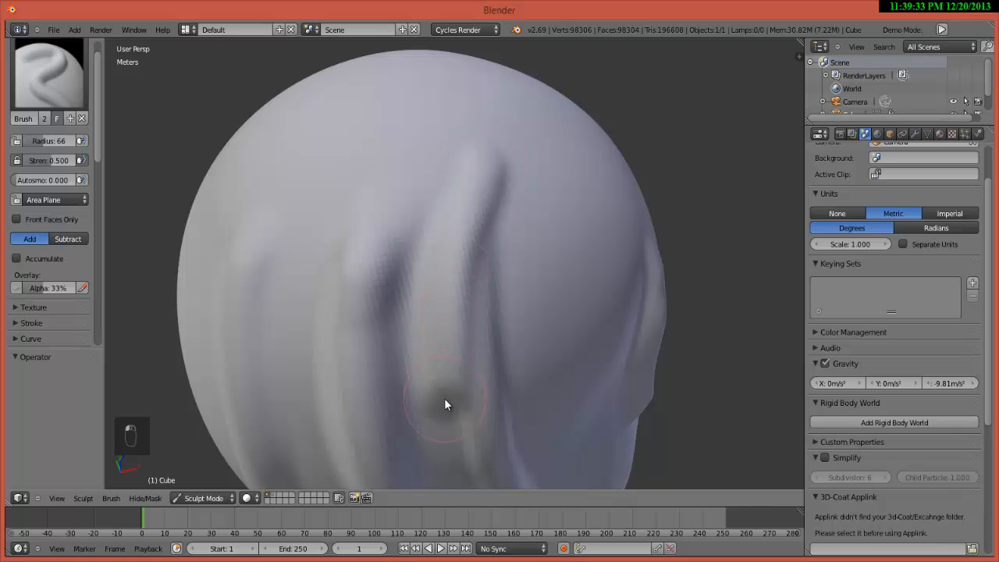
mouse_move(493, 163)
mouse_down()
mouse_move(453, 270)
mouse_move(437, 416)
mouse_move(451, 429)
mouse_up()
mouse_move(412, 230)
middle_down()
mouse_move(373, 260)
mouse_move(409, 232)
middle_up()
scroll(409, 232, up, 8)
mouse_move(607, 234)
mouse_down()
mouse_move(558, 431)
mouse_move(583, 265)
mouse_up()
Step: Undo the sculpted strokes until all the comparison ridges are gone from the side of the head
key(ctrl+z)
key(ctrl+z)
key(ctrl+z)
key(ctrl+z)
key(ctrl+z)
key(ctrl+z)
key(ctrl+z)
key(ctrl+z)
key(ctrl+z)
key(ctrl+z)
key(ctrl+z)
key(ctrl+z)
key(ctrl+z)
key(ctrl+z)
key(ctrl+z)
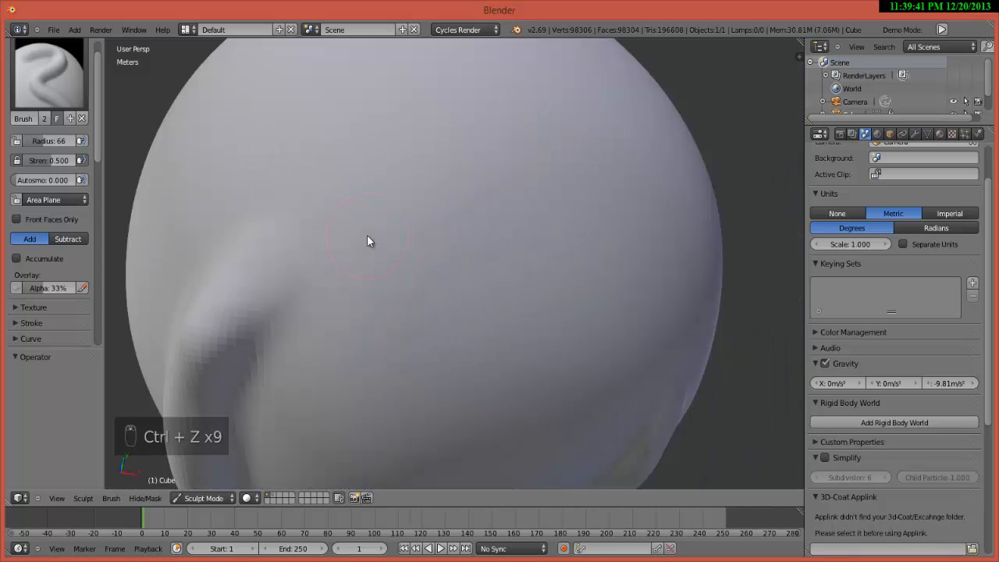
key(z)
key(z)
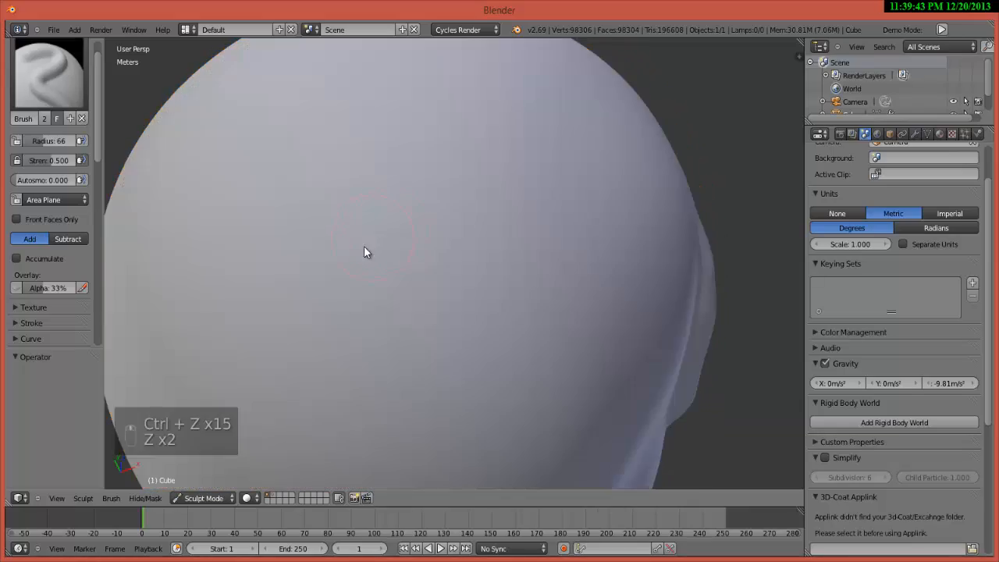
Step: Draw a single long vertical ridge down the side of the head with the standard Brush and view its upper end close up
scroll(382, 239, down, 4)
drag(357, 304, 357, 427)
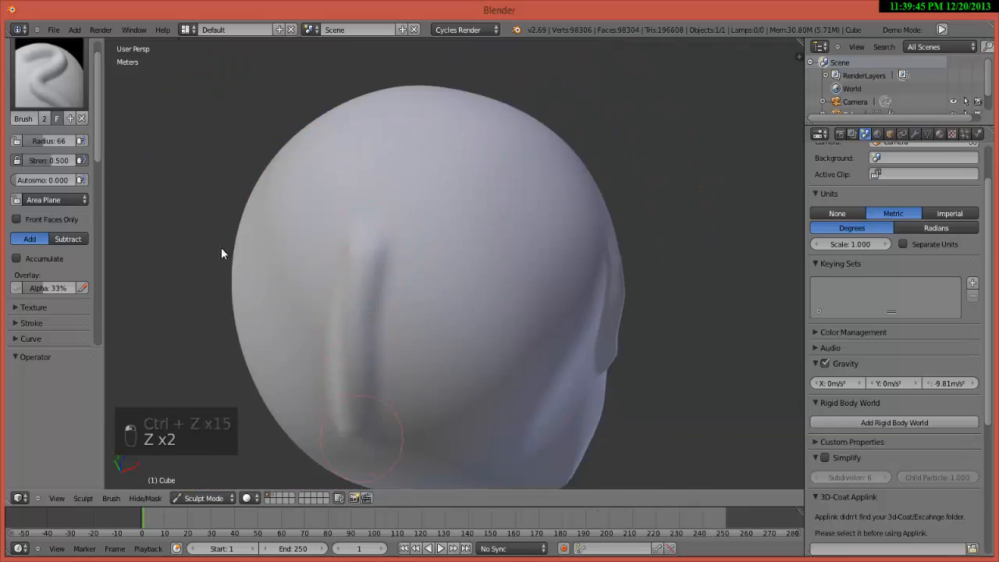
scroll(304, 223, up, 6)
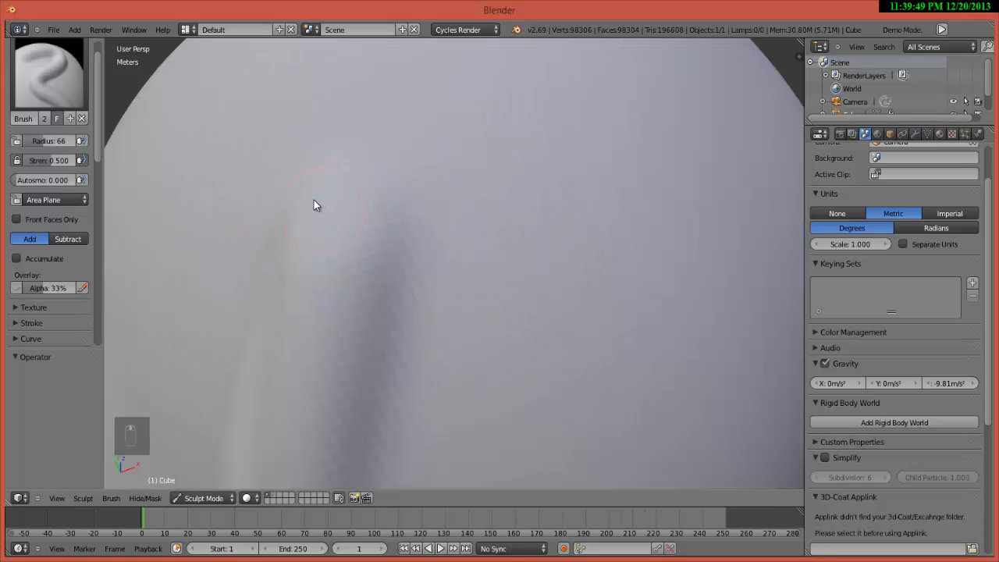
Step: Annotate the ridge with grease pencil loops around its upper end and on both of its sides
key(d)
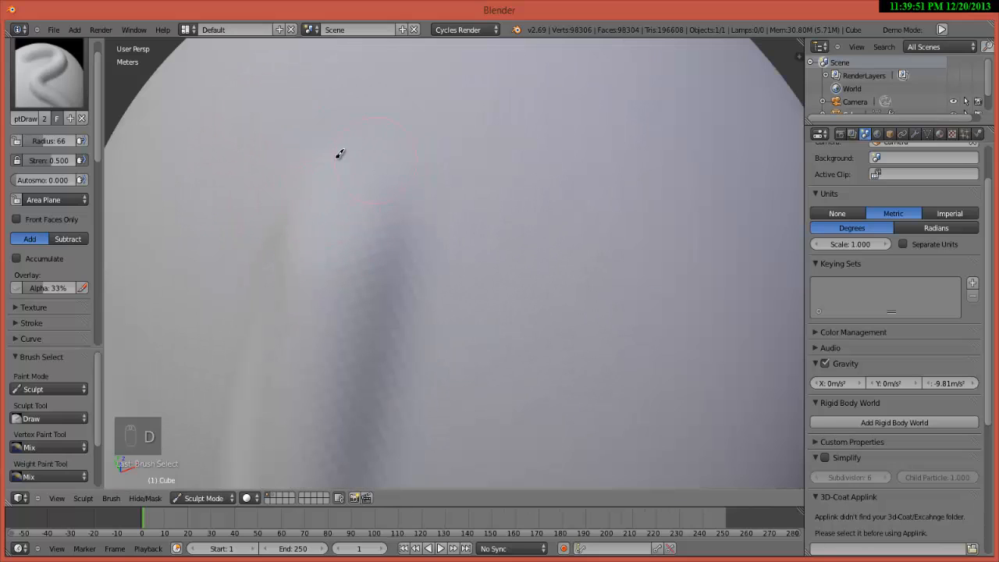
mouse_move(358, 154)
mouse_down()
mouse_move(390, 238)
mouse_move(368, 174)
mouse_up()
scroll(307, 302, down, 5)
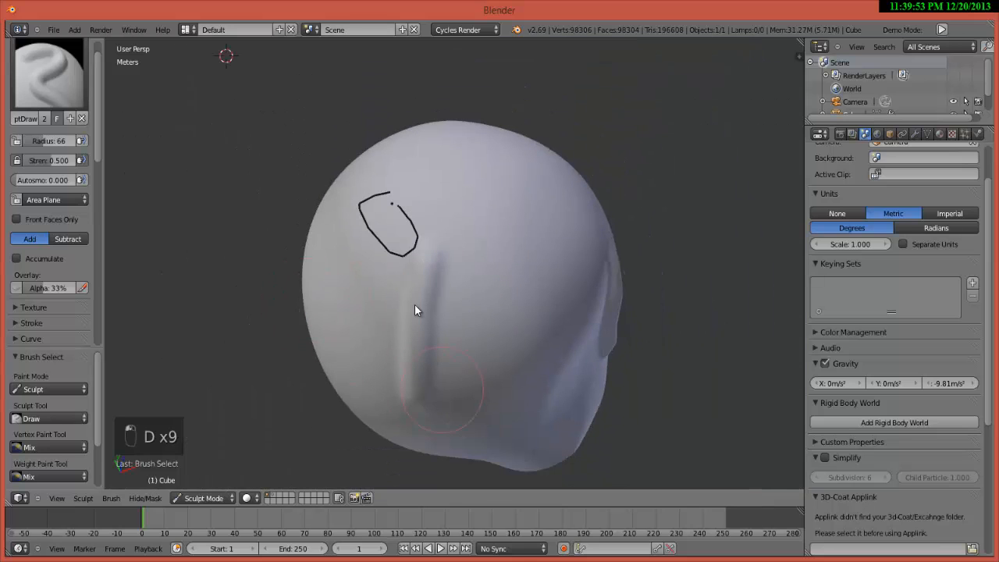
key(d)
drag(414, 281, 415, 299)
key(d)
scroll(415, 296, up, 5)
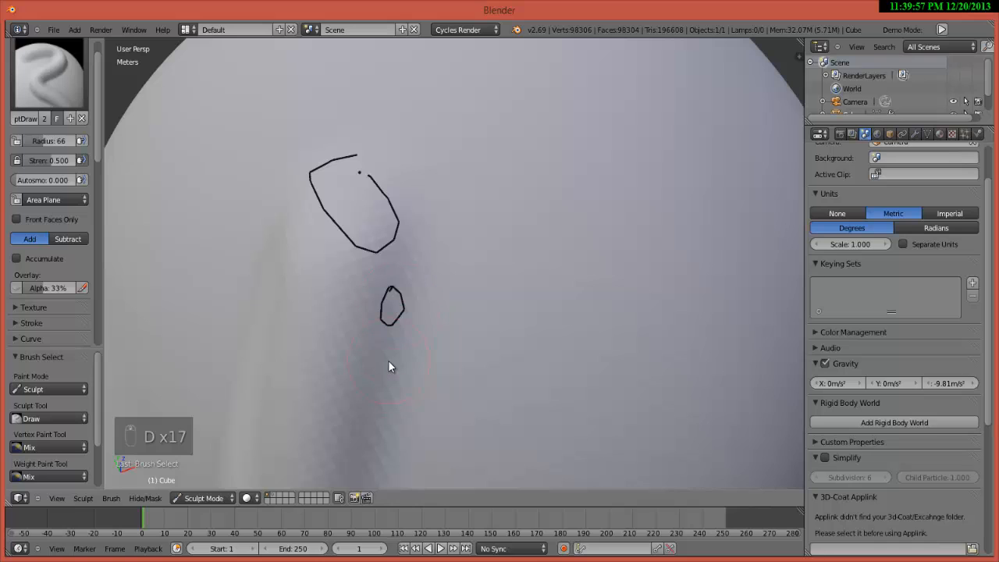
key(d)
mouse_move(314, 275)
mouse_down()
mouse_move(307, 328)
mouse_move(321, 294)
mouse_up()
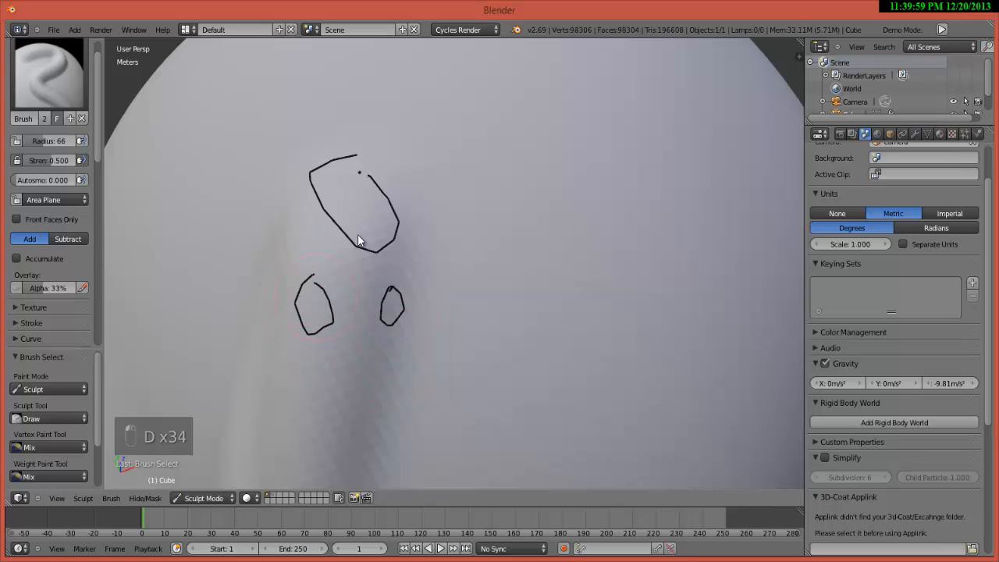
key(d)
drag(353, 176, 351, 167)
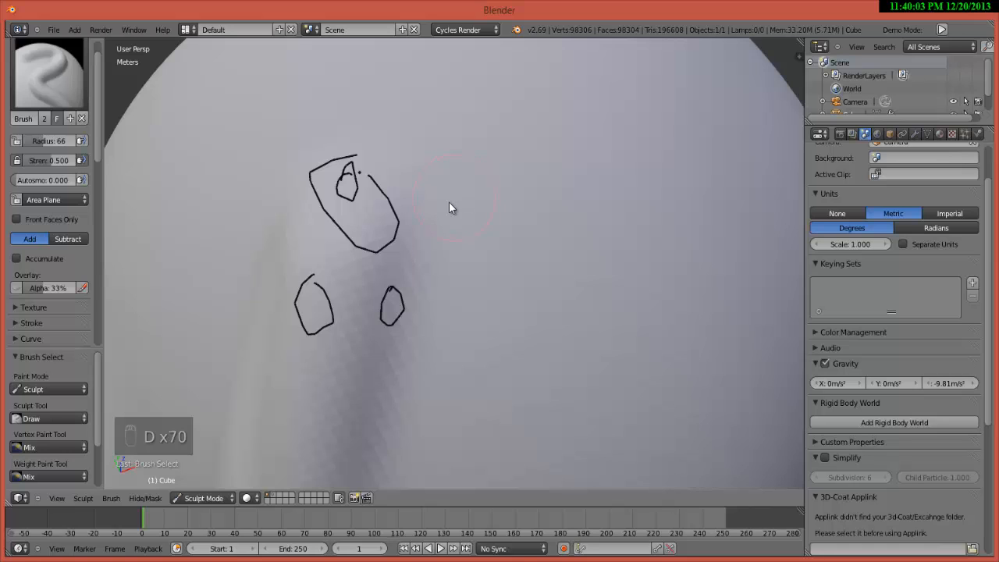
Step: Unlink the grease pencil data to remove the annotation loops from the view
key(n)
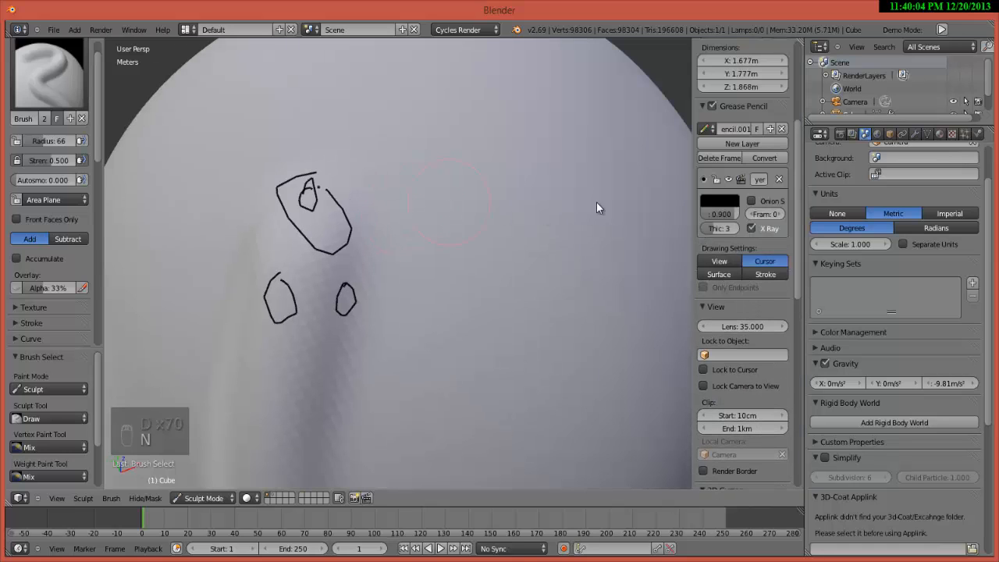
click(782, 130)
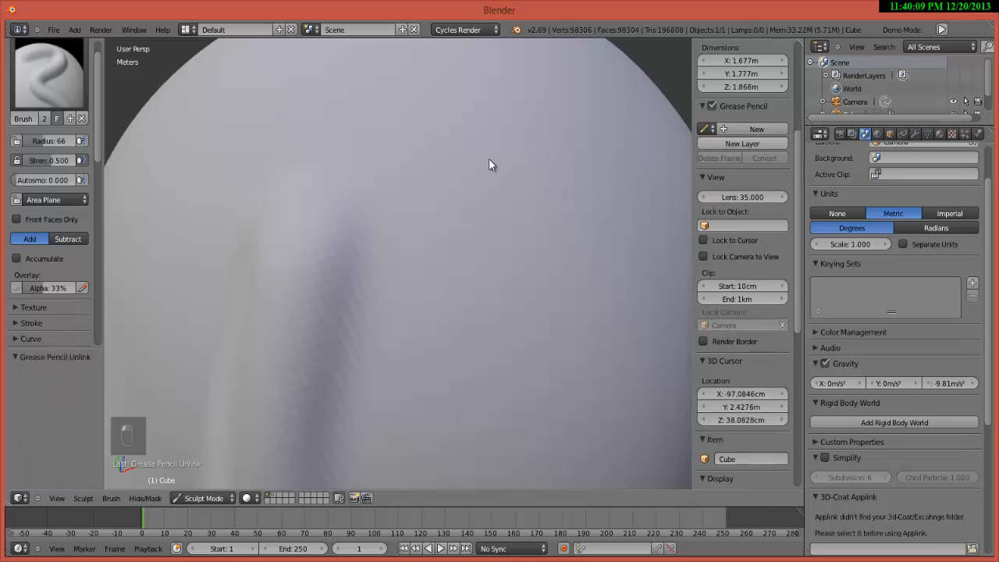
key(Escape)
key(Escape)
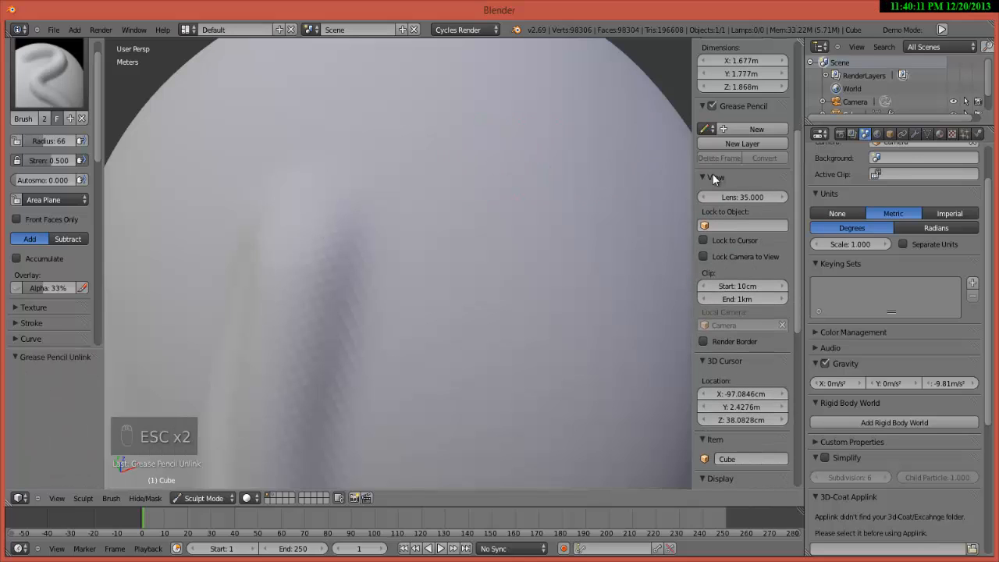
key(n)
Step: Draw a shorter ridge with the SculptDraw brush beside the long one, towards the face, and compare both from several angles
scroll(289, 185, down, 5)
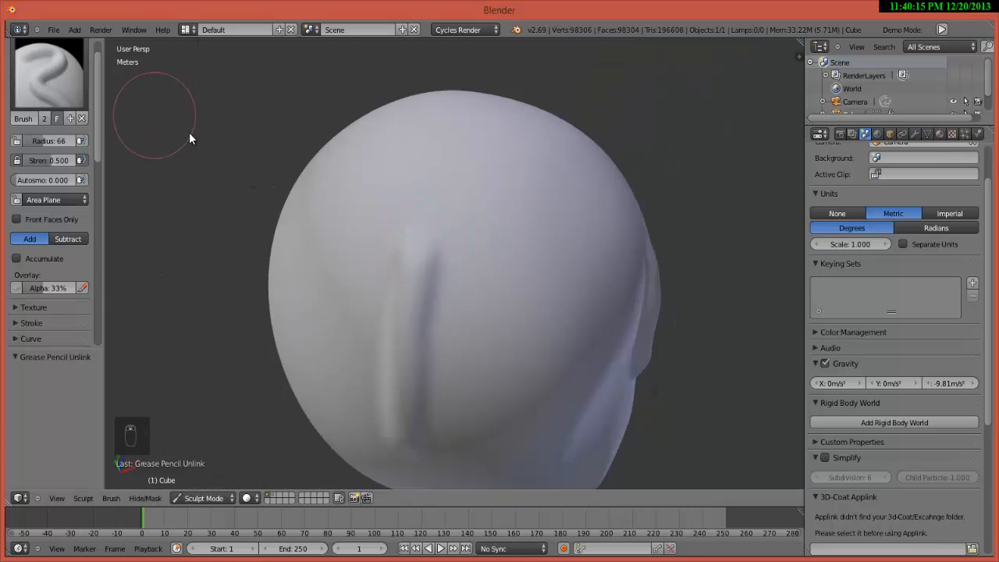
key(d)
scroll(480, 232, up, 1)
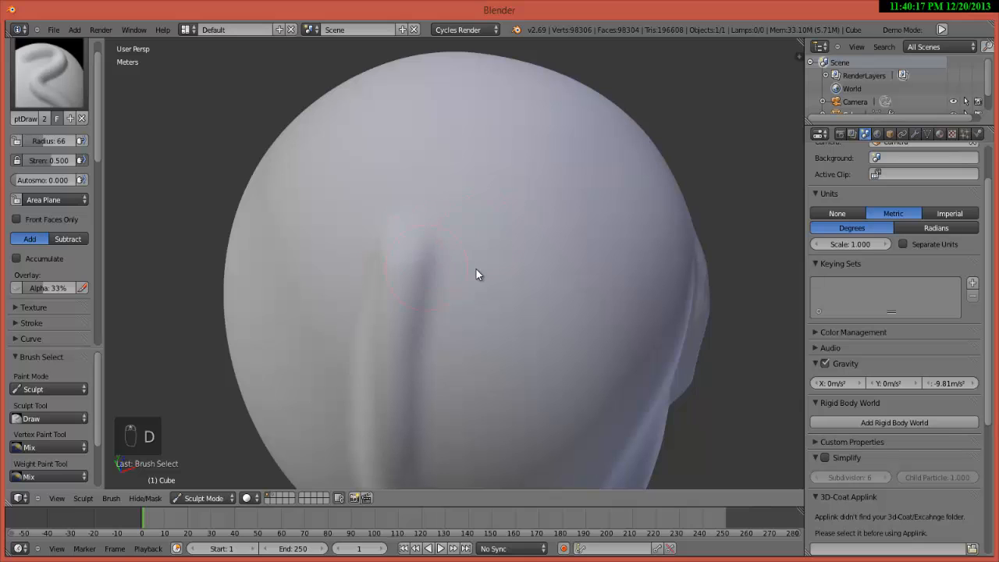
mouse_move(481, 288)
middle_down()
mouse_move(457, 245)
mouse_move(477, 205)
middle_up()
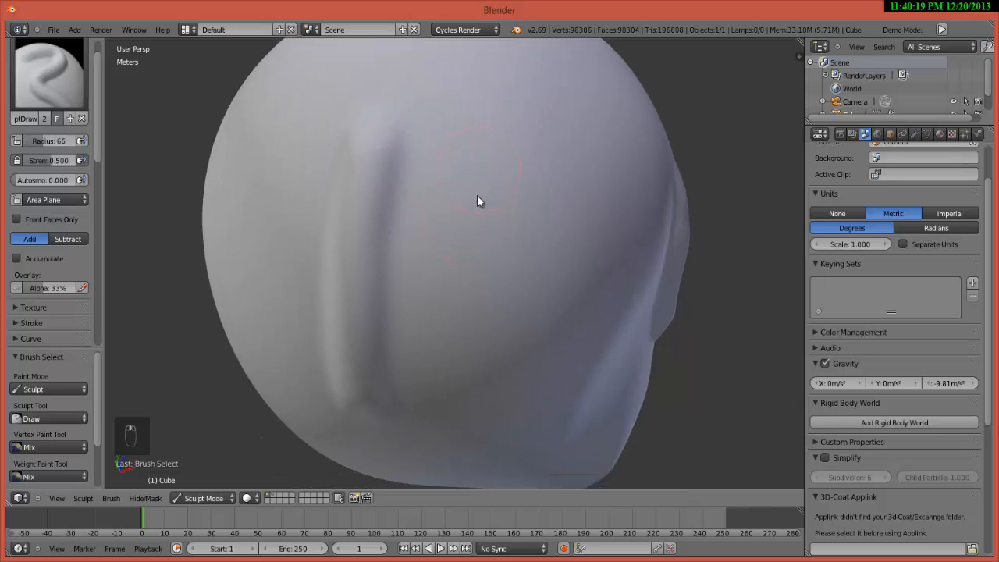
mouse_move(479, 202)
mouse_down()
mouse_move(476, 317)
mouse_move(461, 290)
mouse_move(467, 180)
mouse_up()
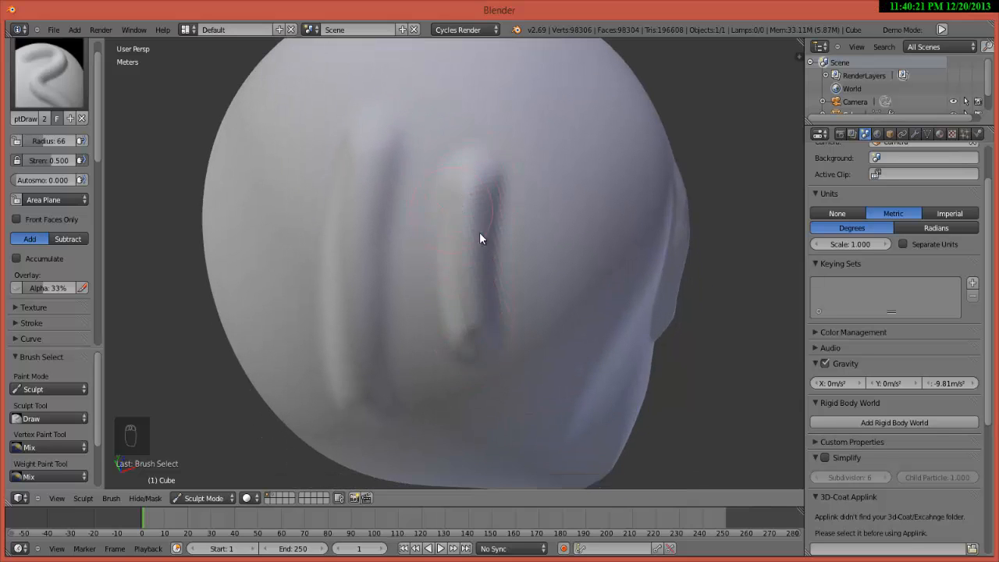
mouse_move(480, 232)
middle_down()
mouse_move(515, 248)
mouse_move(537, 239)
middle_up()
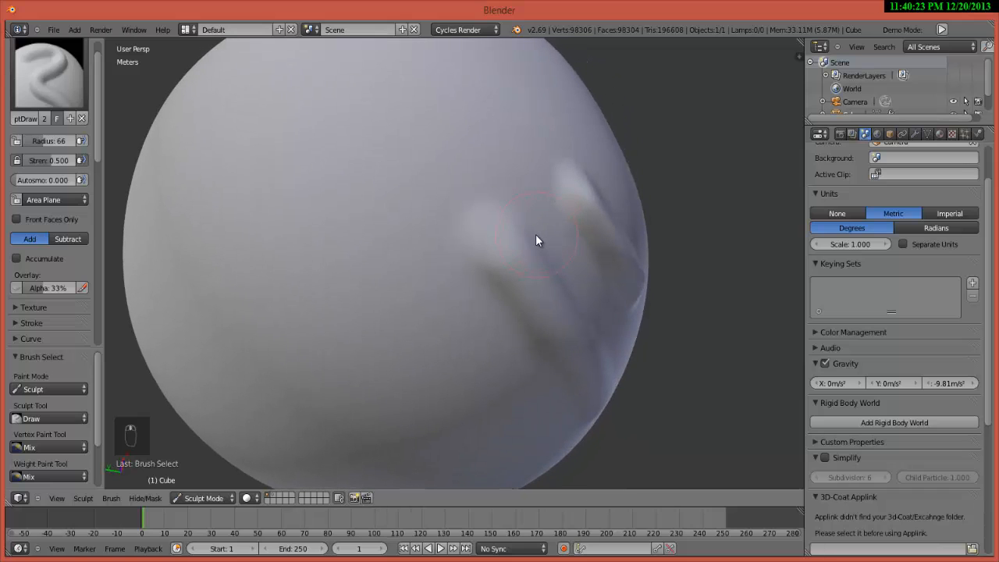
middle_drag(444, 239, 358, 218)
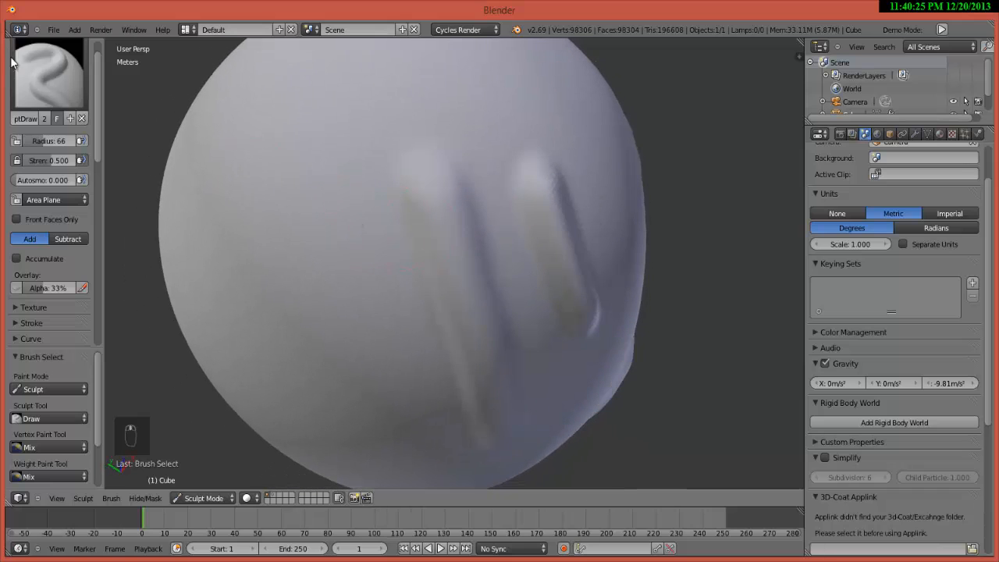
Step: Switch to the Smooth brush and bring the two ridges into close view
click(47, 79)
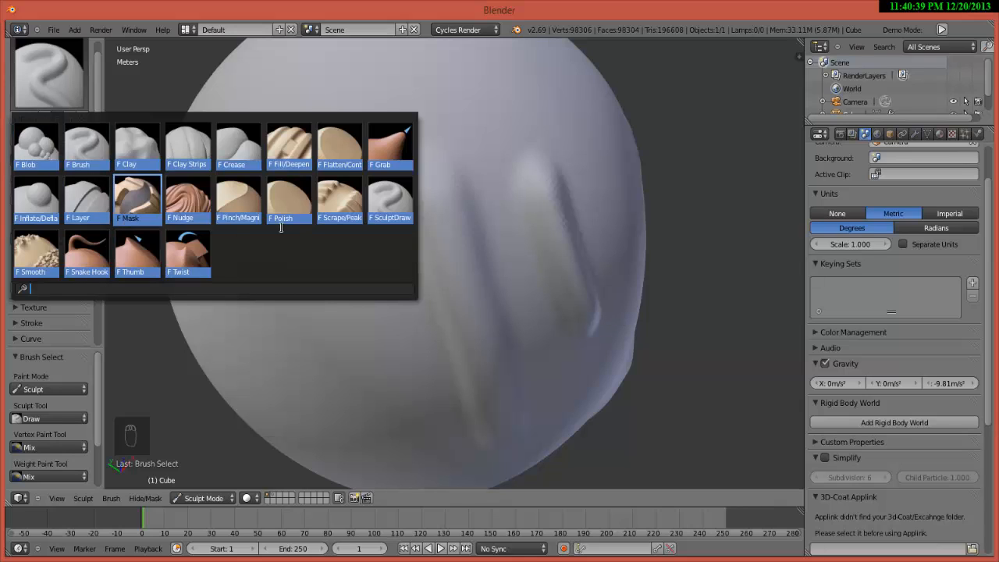
click(37, 262)
middle_drag(277, 233, 484, 193)
scroll(483, 199, up, 2)
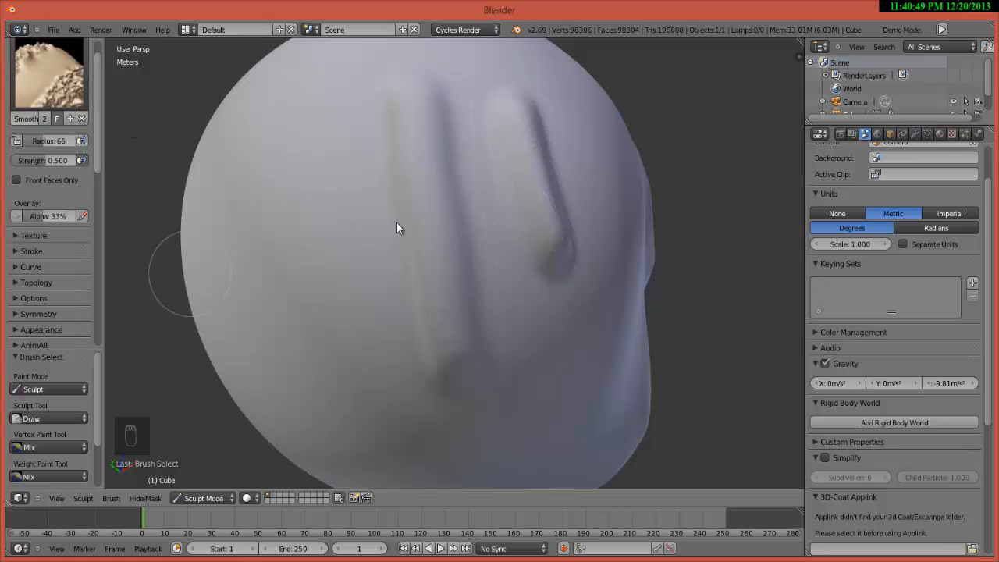
Step: Examine the surface and lower ends of both ridges from several angles
middle_drag(419, 264, 436, 268)
scroll(434, 262, up, 1)
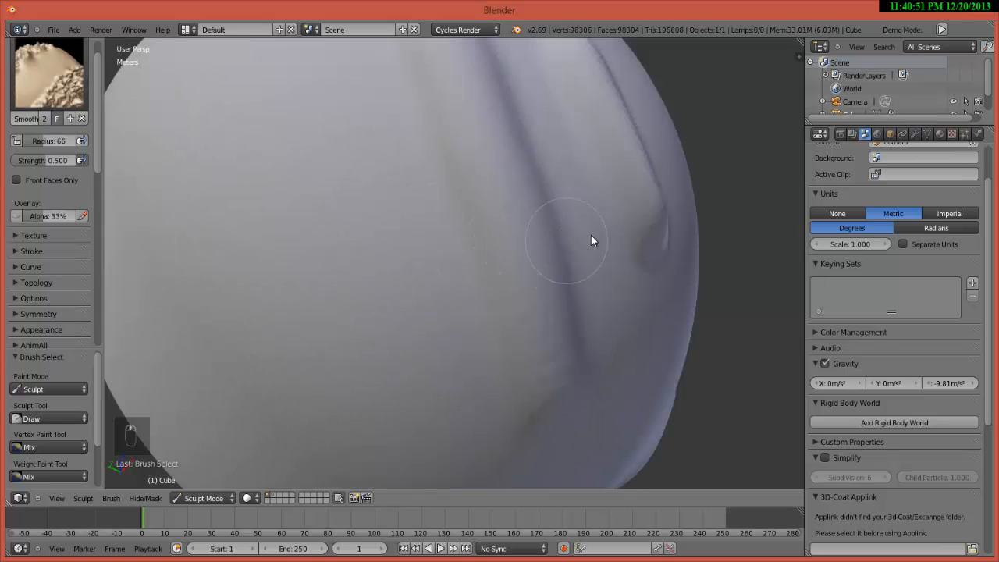
middle_drag(569, 224, 506, 195)
scroll(609, 205, up, 3)
scroll(629, 200, down, 4)
scroll(507, 191, up, 3)
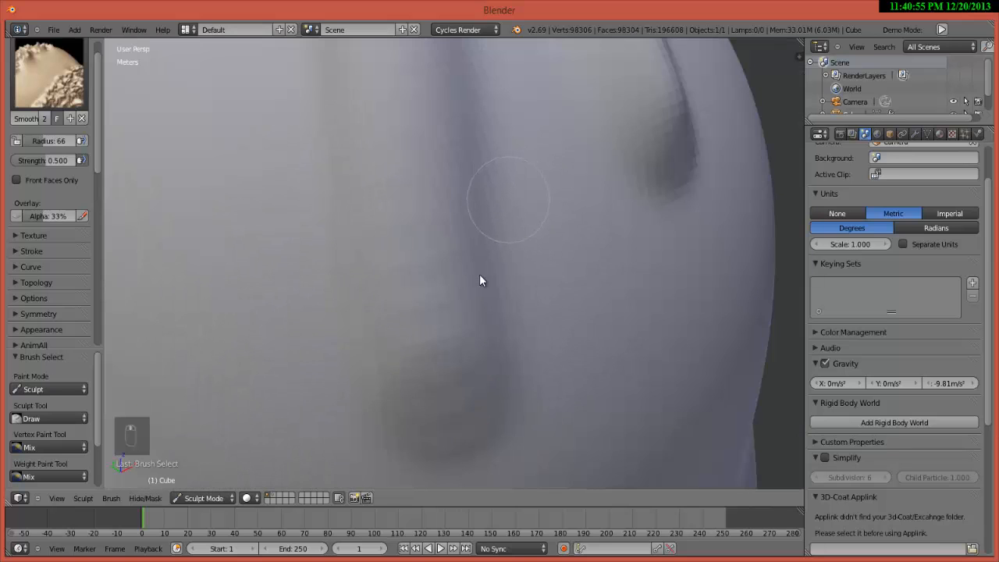
middle_drag(479, 275, 448, 240)
scroll(417, 143, down, 4)
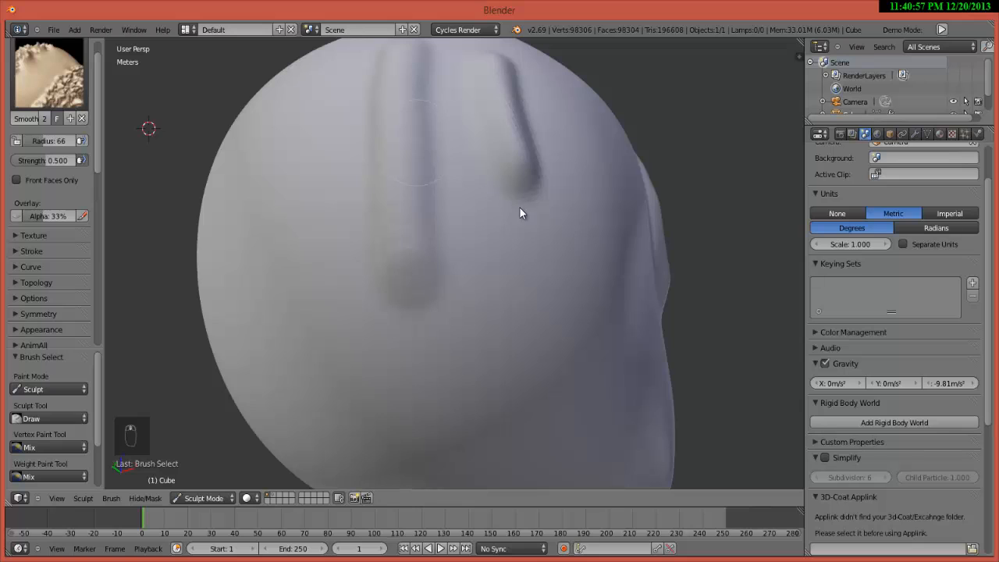
middle_drag(535, 239, 541, 252)
scroll(542, 250, up, 2)
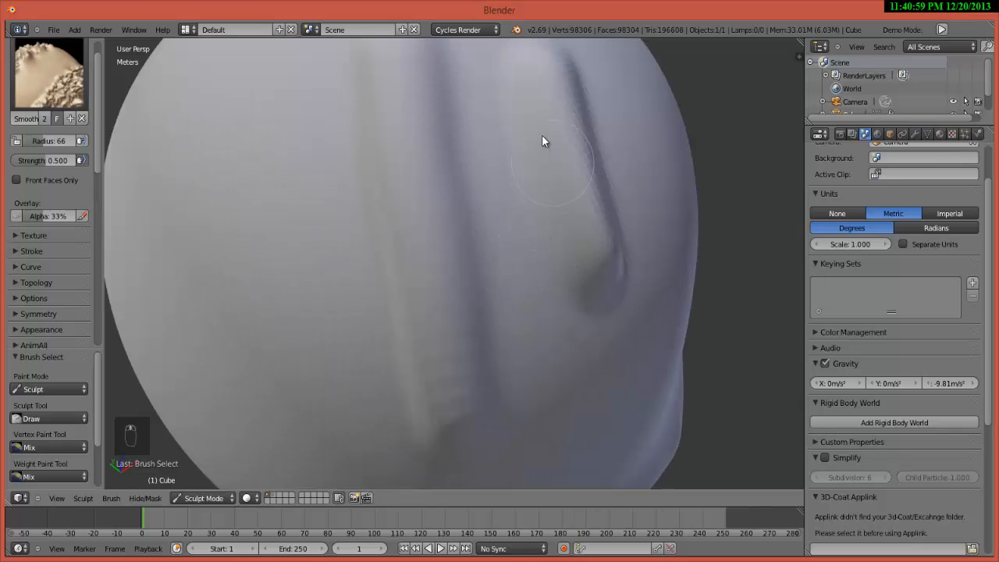
Step: Smooth the lower end and side of the shorter ridge with the Smooth brush, and check the result on the whole head
scroll(584, 222, up, 2)
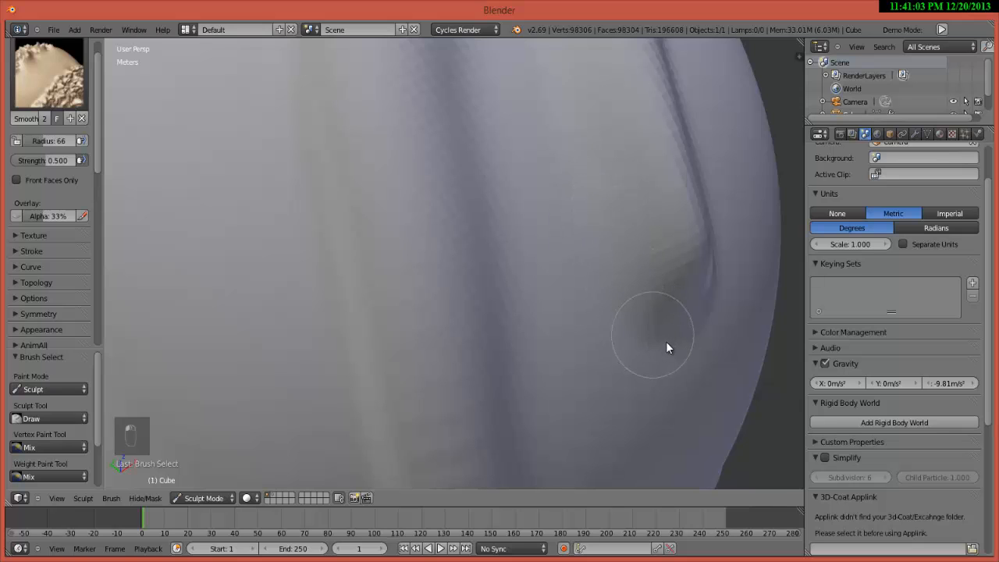
middle_drag(674, 291, 634, 263)
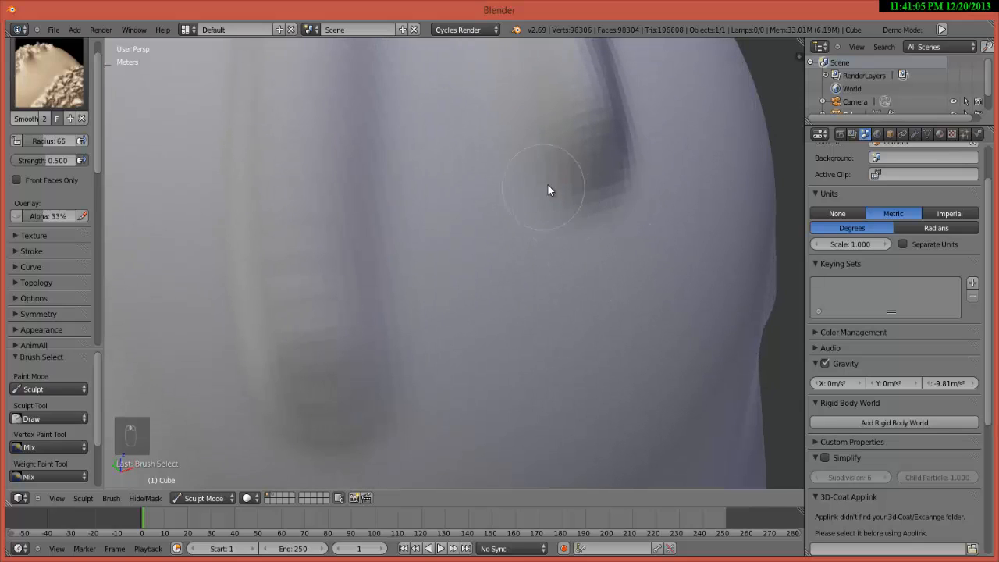
mouse_move(548, 185)
mouse_down()
mouse_move(597, 194)
mouse_move(630, 181)
mouse_move(569, 192)
mouse_move(526, 166)
mouse_move(598, 189)
mouse_move(640, 187)
mouse_move(547, 185)
mouse_move(542, 145)
mouse_move(593, 259)
mouse_up()
mouse_move(601, 170)
mouse_down()
mouse_move(611, 207)
mouse_move(555, 208)
mouse_move(567, 216)
mouse_move(623, 159)
mouse_move(594, 202)
mouse_up()
middle_drag(556, 227, 375, 245)
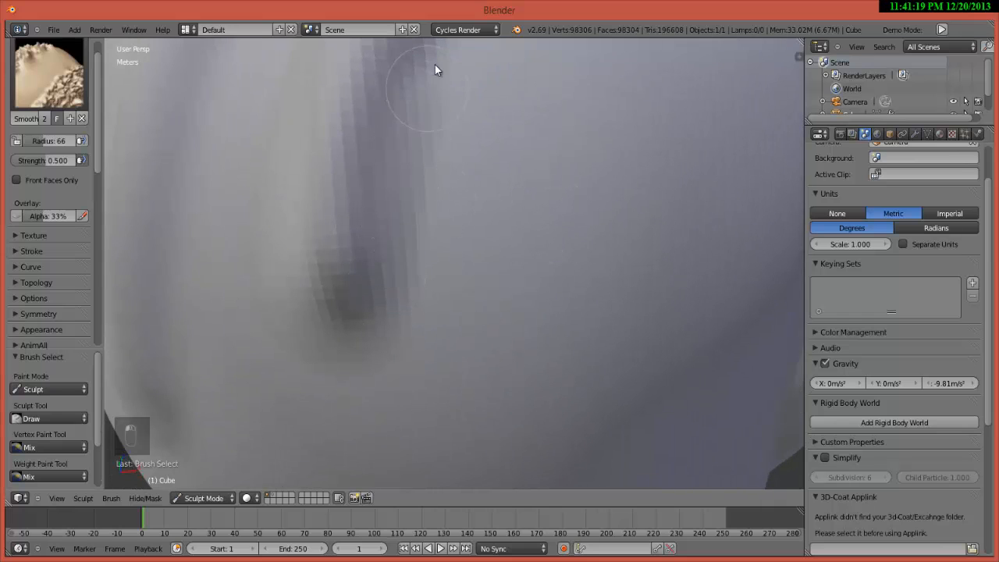
scroll(445, 79, down, 6)
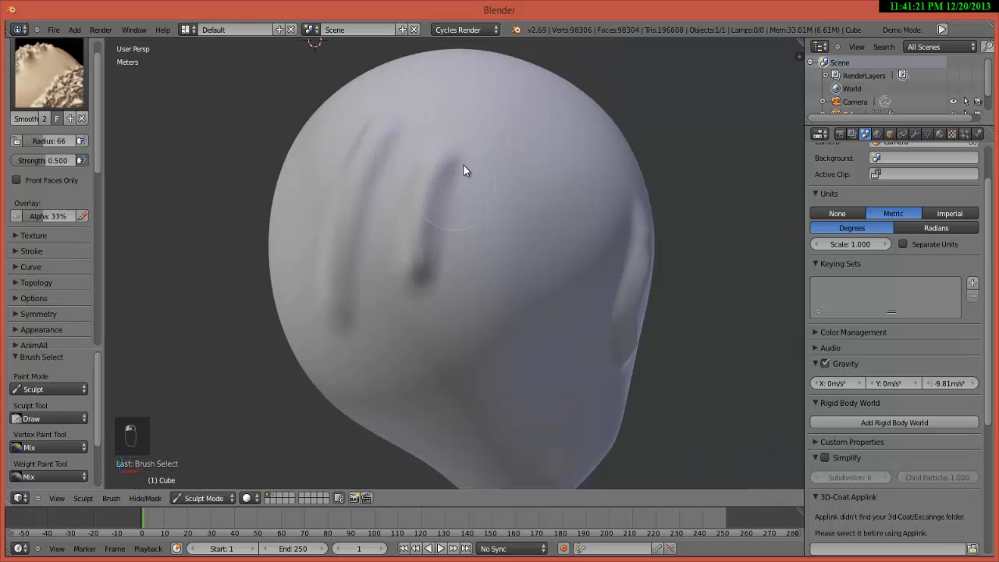
mouse_move(526, 202)
middle_down()
mouse_move(523, 266)
mouse_move(565, 264)
mouse_move(529, 244)
middle_up()
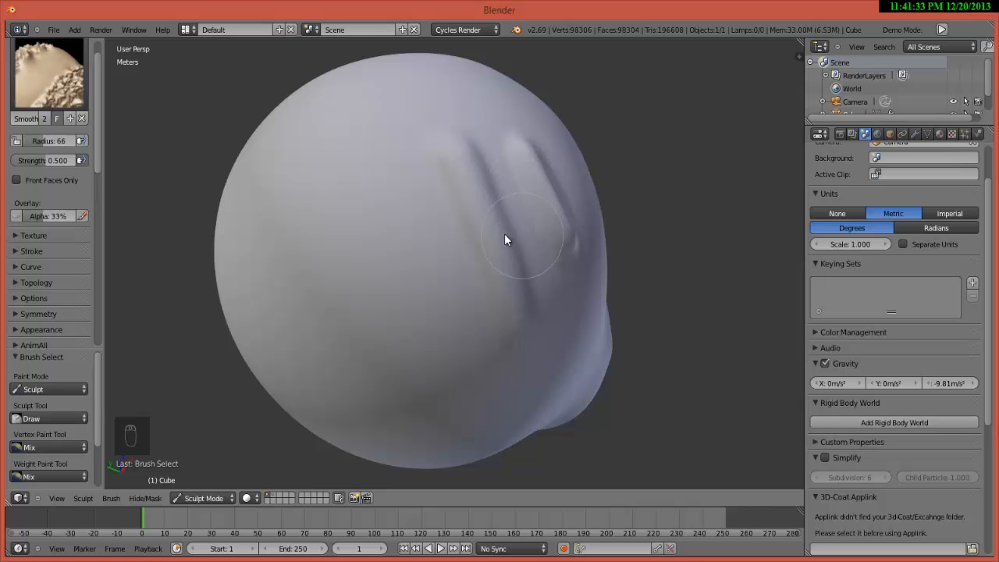
Step: Pick the Layer brush, replace it with the Clay brush, and bring the whole head into view
click(42, 74)
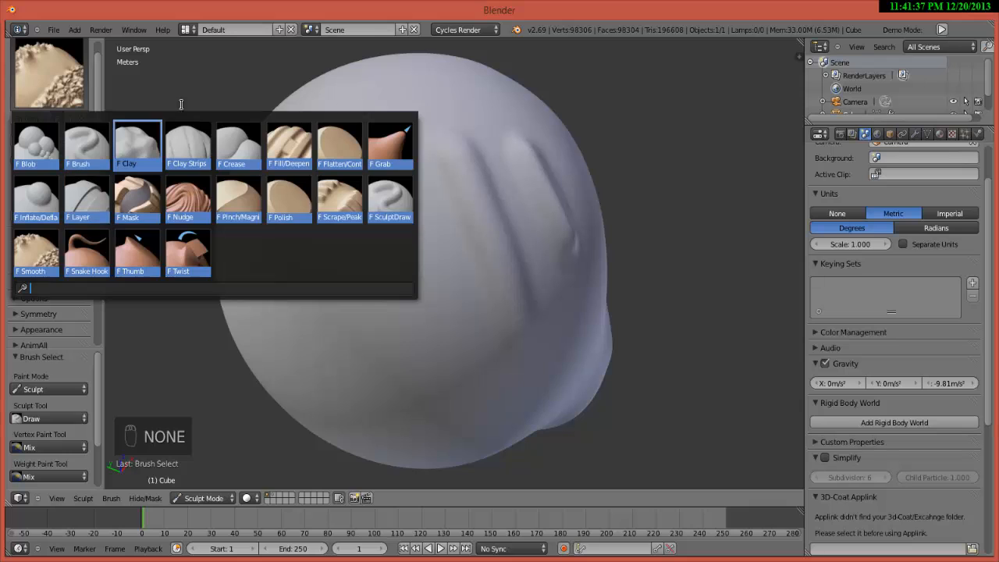
click(93, 200)
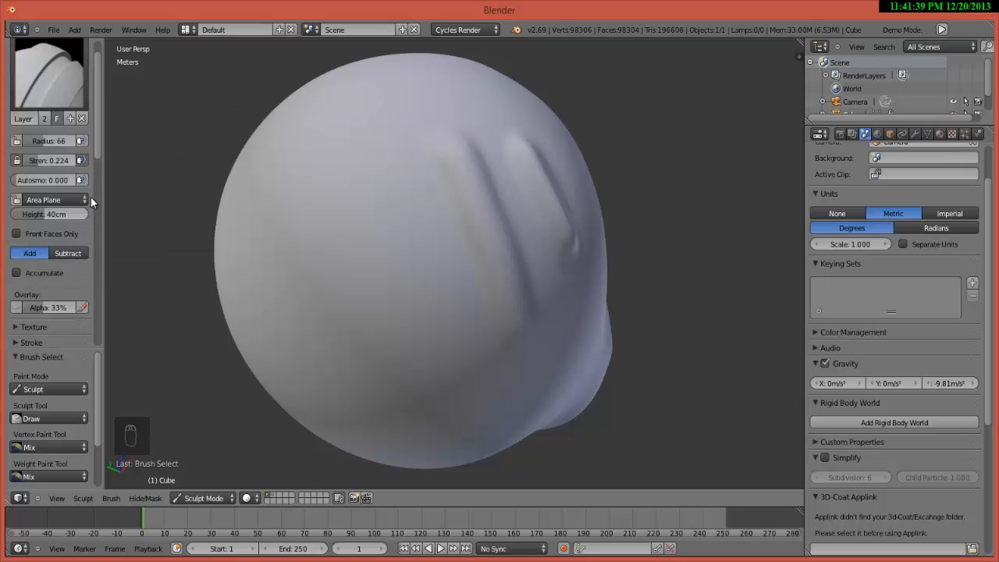
click(75, 100)
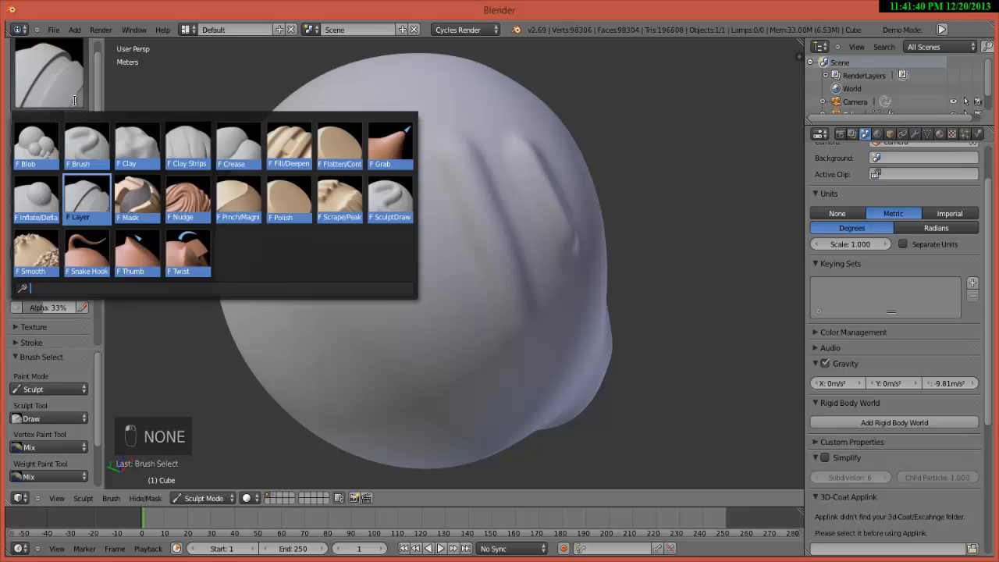
click(134, 143)
scroll(333, 145, down, 1)
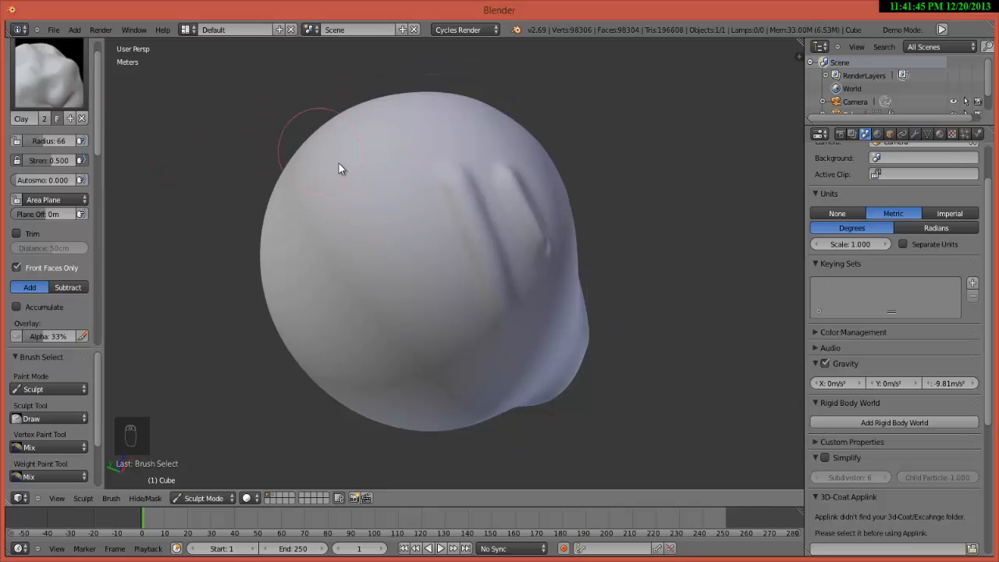
Step: Smooth down the longer ridge on the head with the Smooth brush, and return to the Clay brush
key(s)
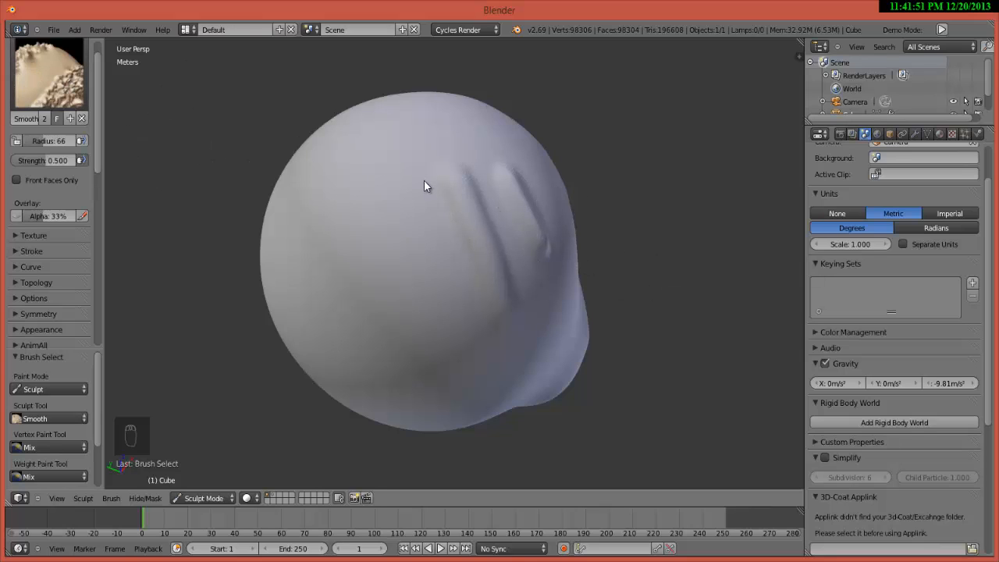
mouse_move(459, 180)
mouse_down()
mouse_move(511, 315)
mouse_move(452, 163)
mouse_move(489, 241)
mouse_move(507, 336)
mouse_move(449, 191)
mouse_up()
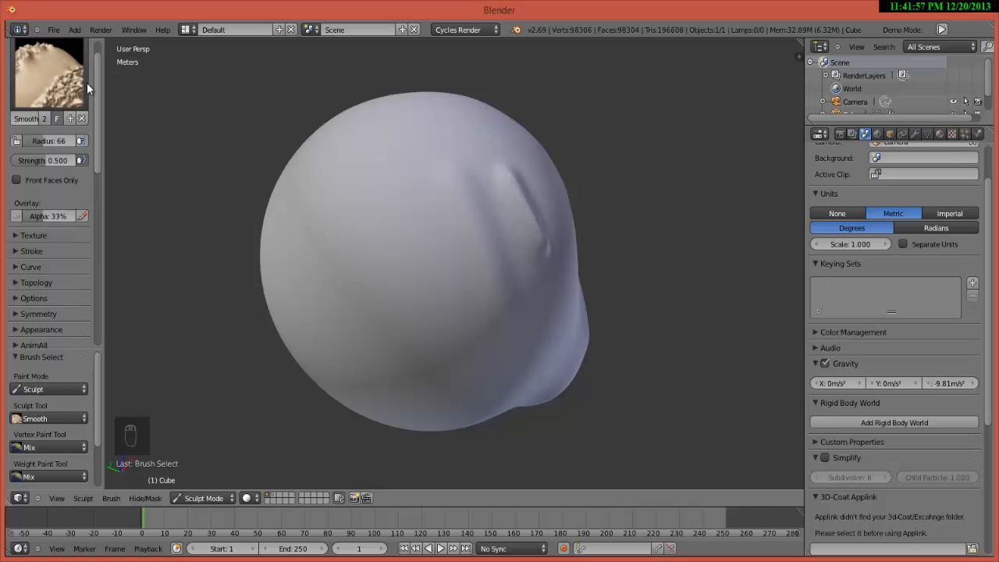
click(60, 82)
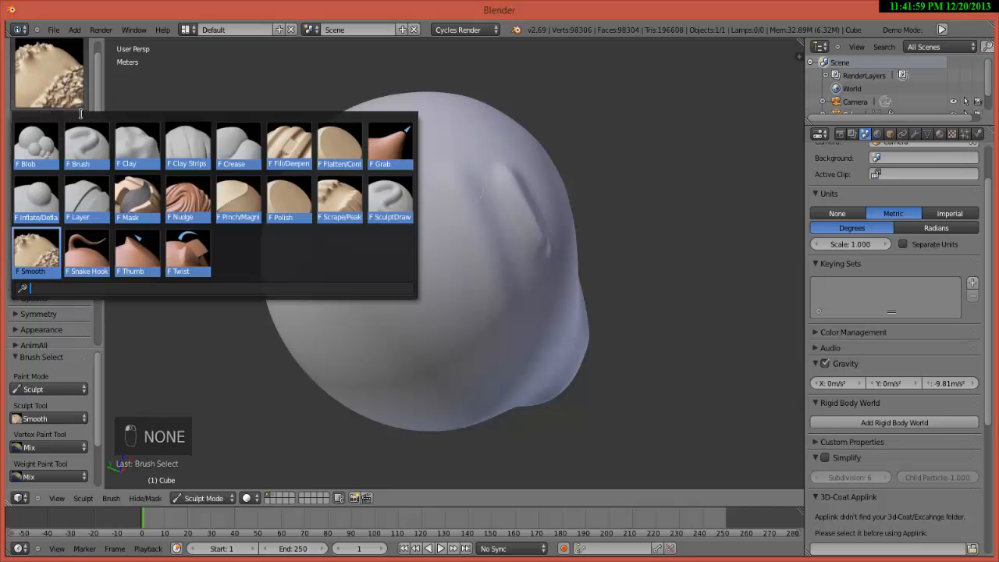
click(141, 145)
scroll(469, 185, up, 3)
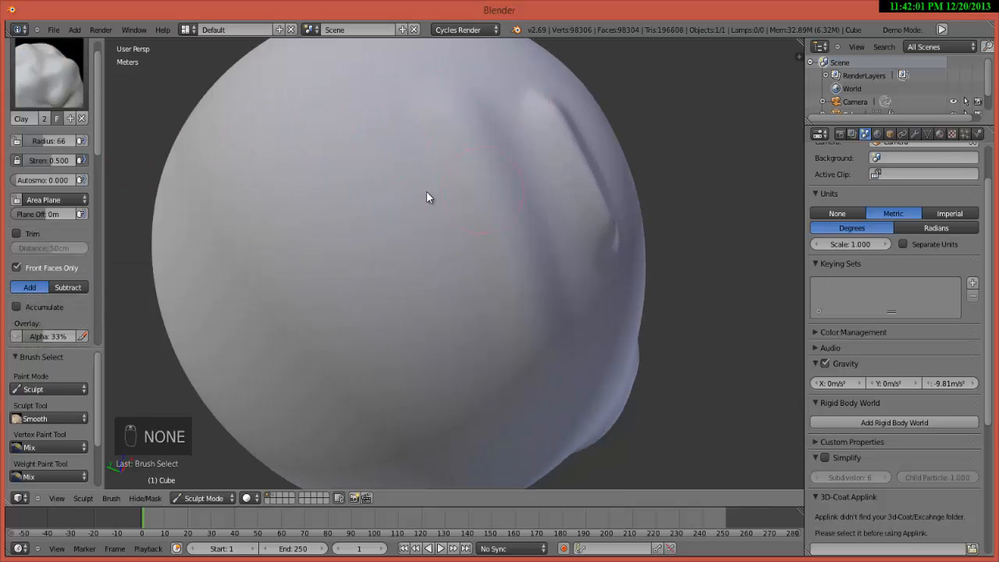
scroll(408, 194, down, 3)
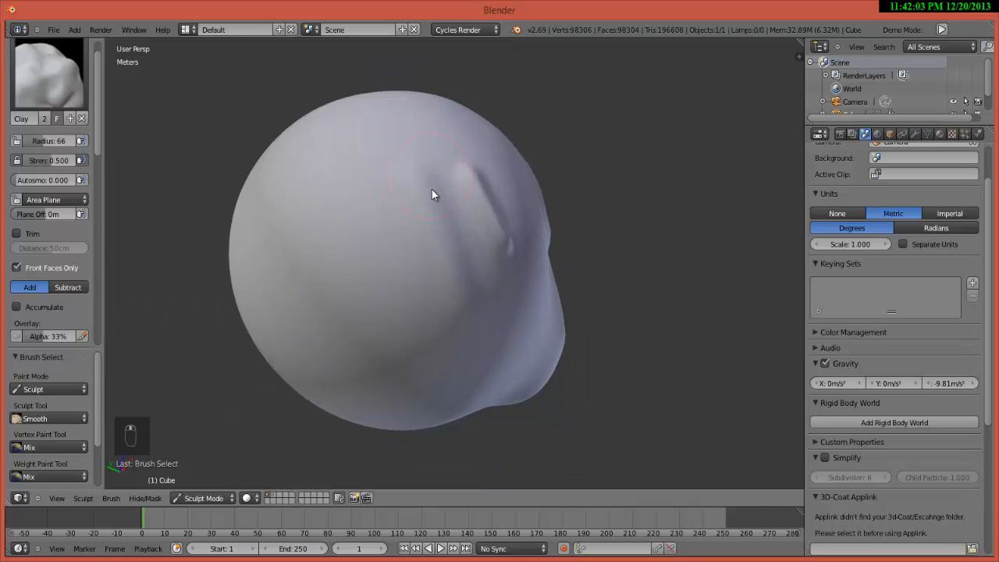
scroll(431, 191, up, 1)
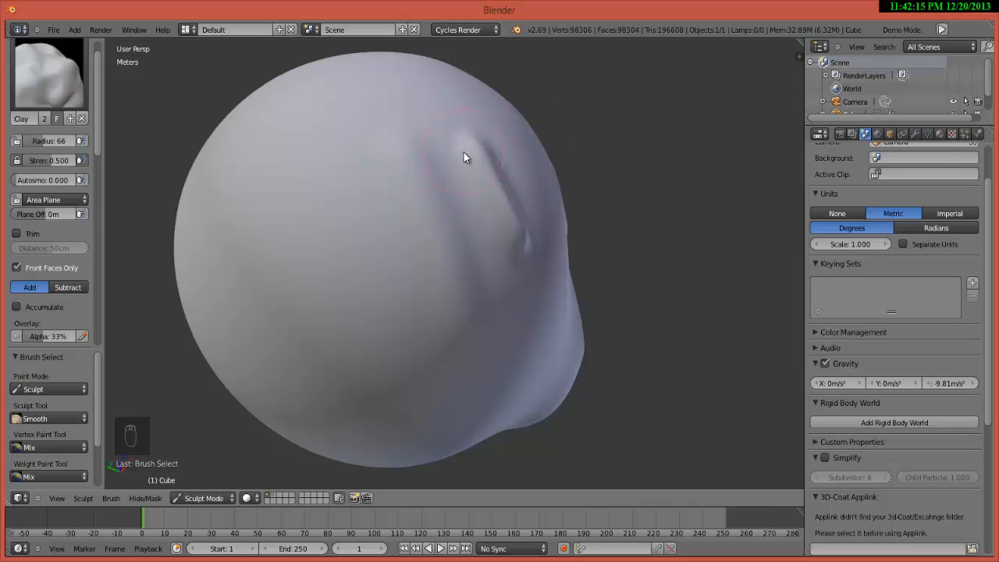
Step: Soften the shorter ridge by alternating Smooth and Clay strokes along it, ending with the Clay brush active
key(s)
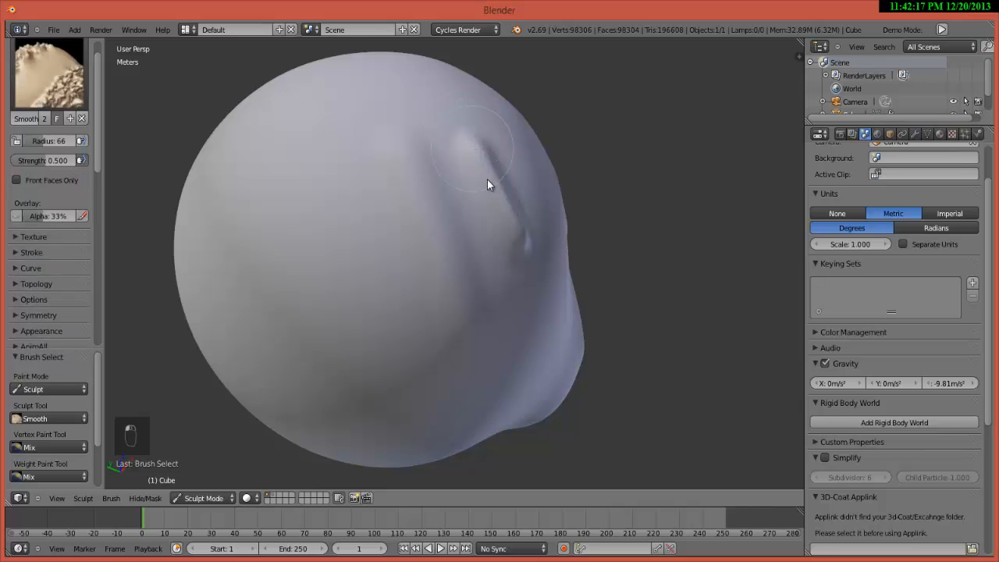
mouse_move(487, 180)
mouse_down()
mouse_move(527, 262)
mouse_move(466, 146)
mouse_move(507, 174)
mouse_move(531, 249)
mouse_move(508, 165)
mouse_move(509, 213)
mouse_move(491, 155)
mouse_move(515, 229)
mouse_move(489, 167)
mouse_up()
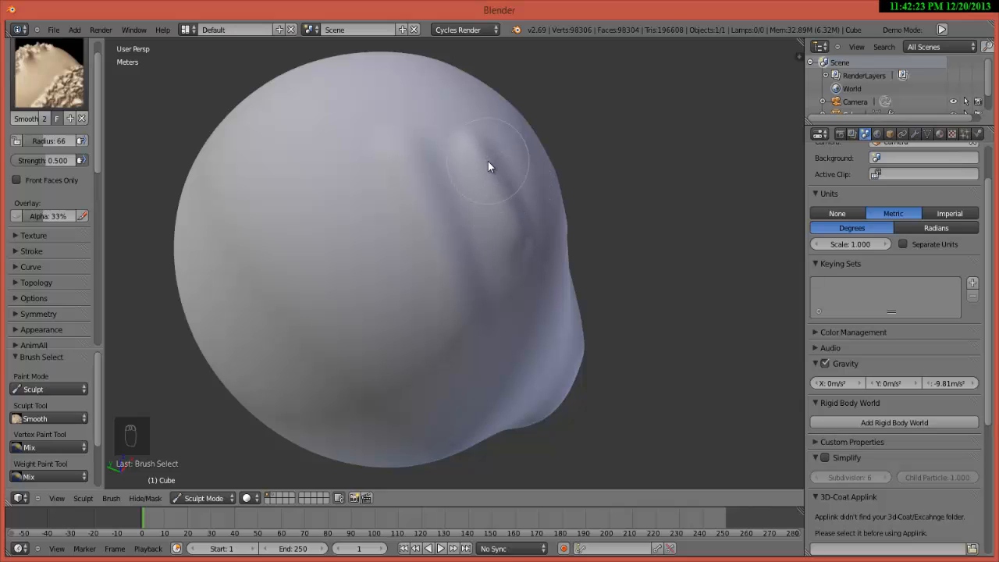
key(c)
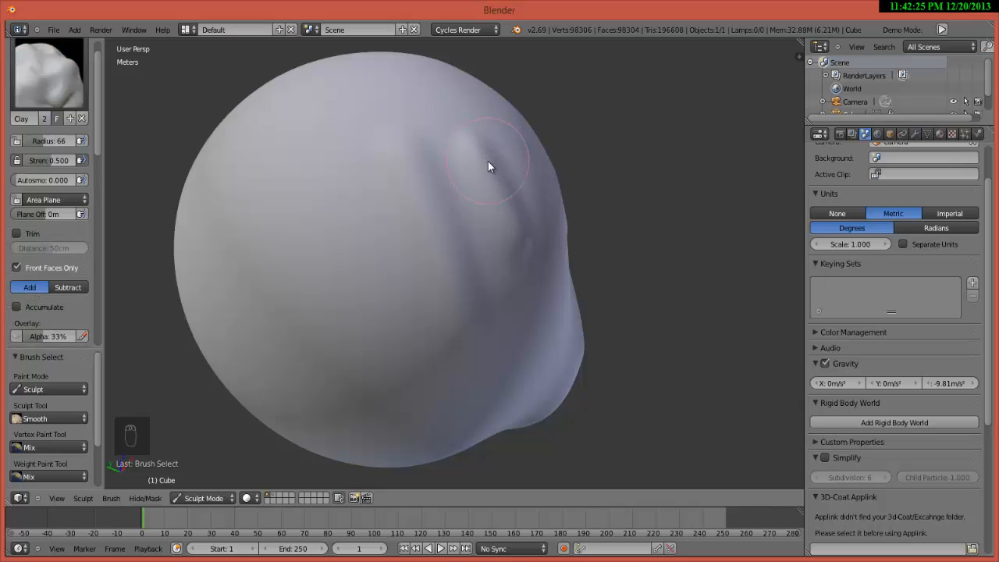
mouse_move(500, 181)
mouse_down()
mouse_move(487, 209)
mouse_move(525, 259)
mouse_move(476, 139)
mouse_up()
key(s)
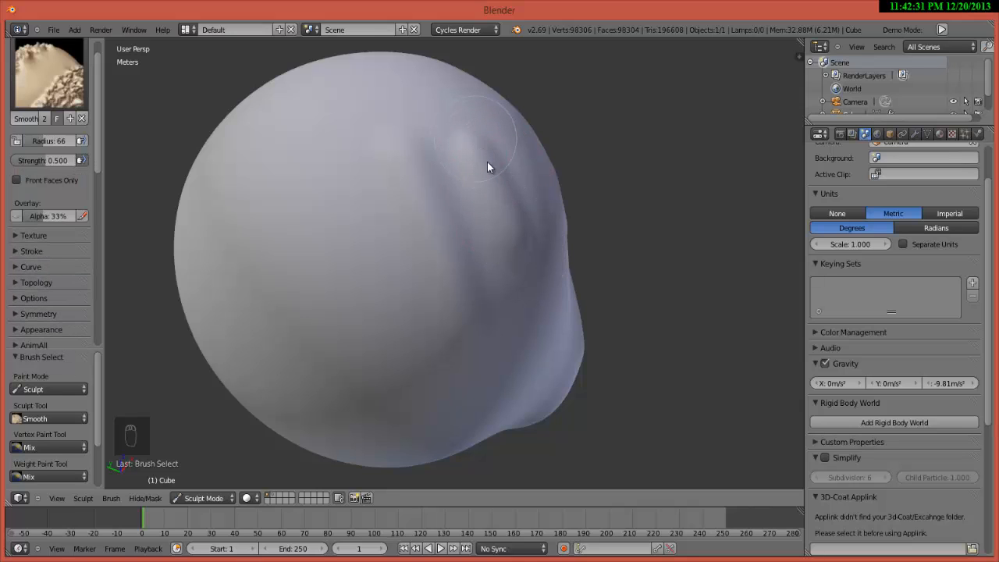
key(c)
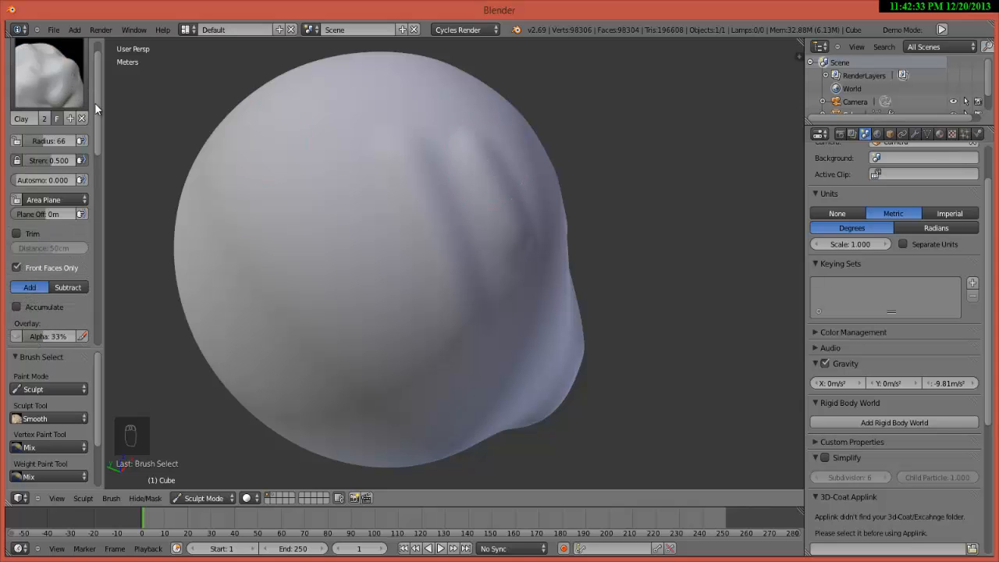
Step: Build up a small bump below the two ridges with the Clay brush and soften it with the Smooth brush
mouse_move(403, 245)
middle_down()
mouse_move(350, 224)
mouse_move(377, 218)
middle_up()
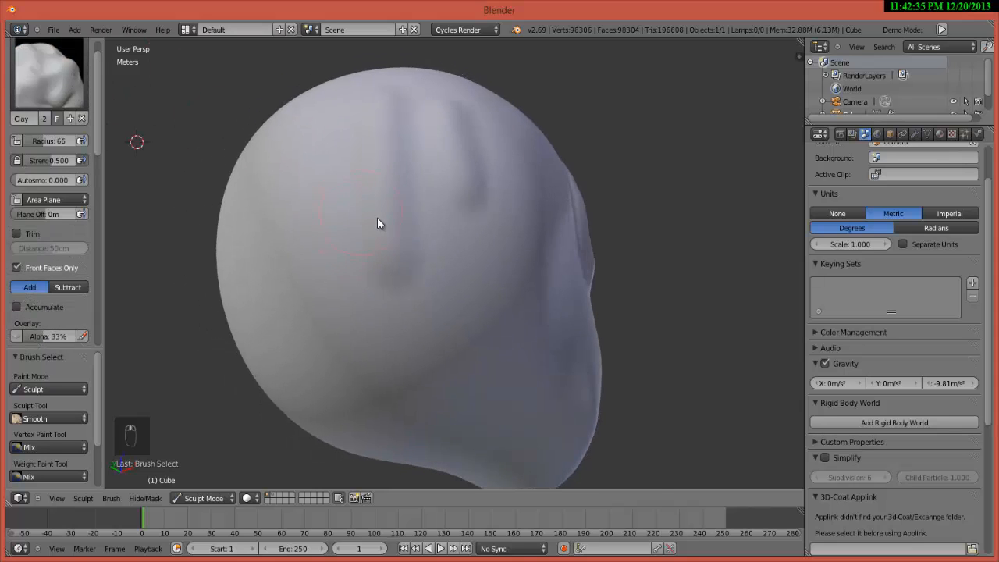
scroll(377, 218, up, 3)
drag(497, 240, 453, 287)
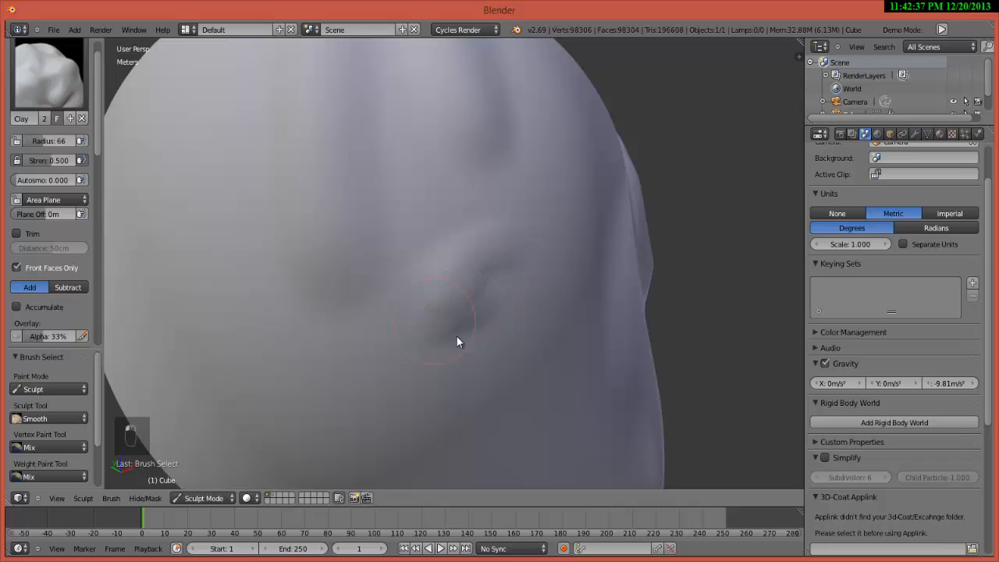
key(shift+s)
mouse_move(485, 287)
mouse_down()
mouse_move(508, 315)
mouse_move(495, 335)
mouse_move(509, 306)
mouse_move(473, 294)
mouse_move(483, 288)
mouse_up()
key(c)
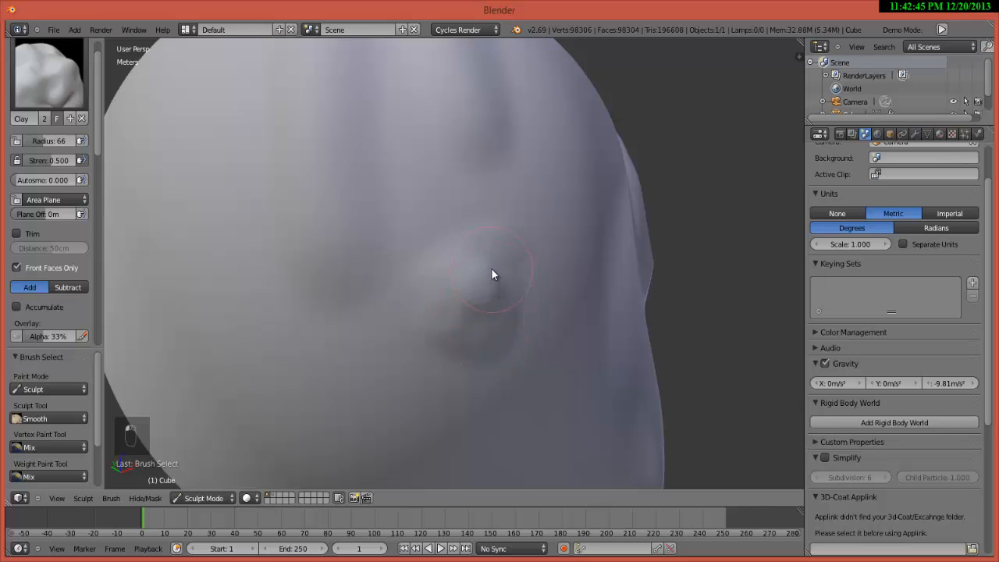
Step: Flatten the bump below the ridges with the Smooth brush, and turn to the side of the head with Clay active
scroll(488, 265, down, 4)
middle_drag(440, 268, 438, 269)
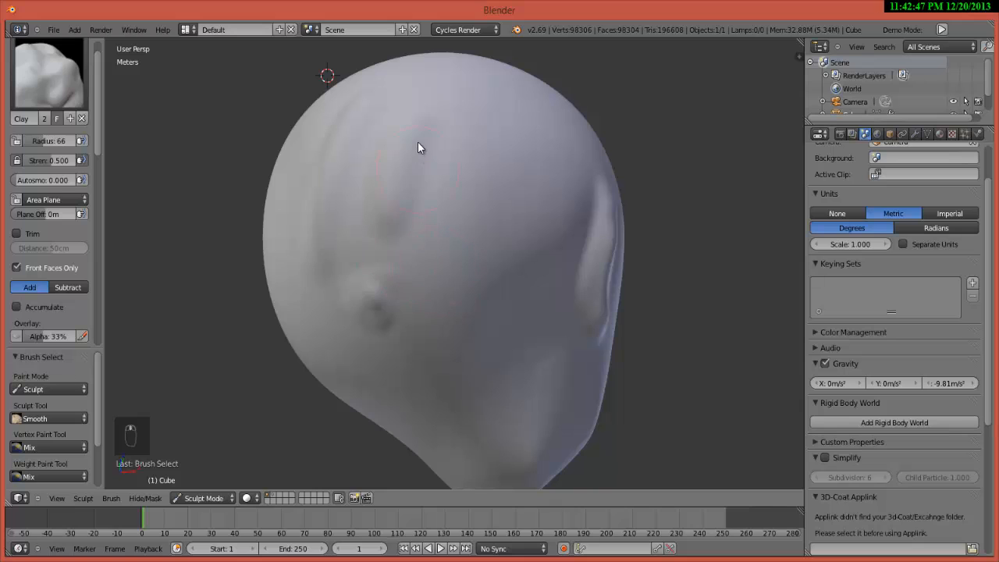
key(s)
drag(386, 316, 372, 296)
key(c)
mouse_move(479, 243)
middle_down()
mouse_move(422, 278)
mouse_move(450, 250)
middle_up()
Step: Alternate between the Smooth and Clay brushes several times, ending on Clay
key(s)
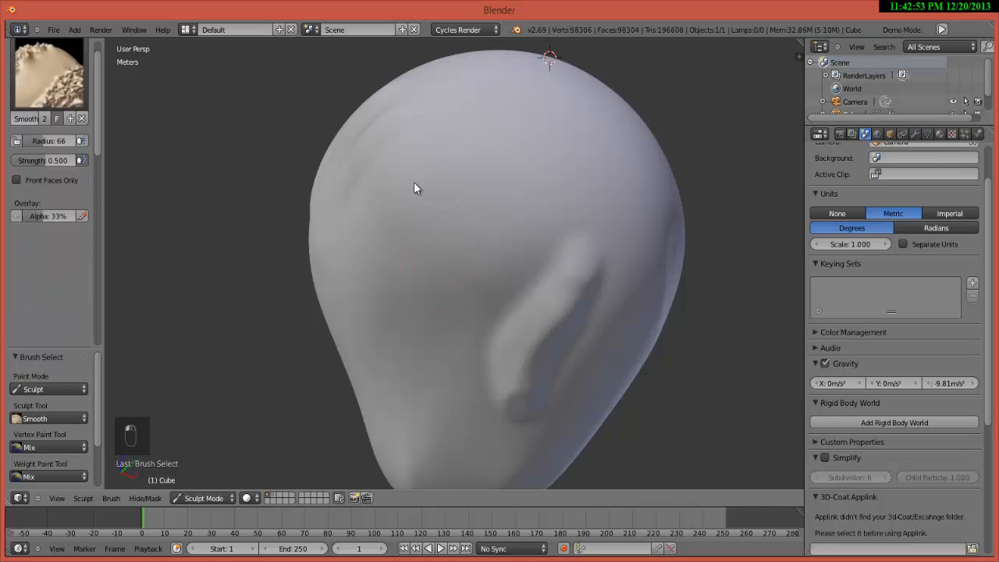
key(c)
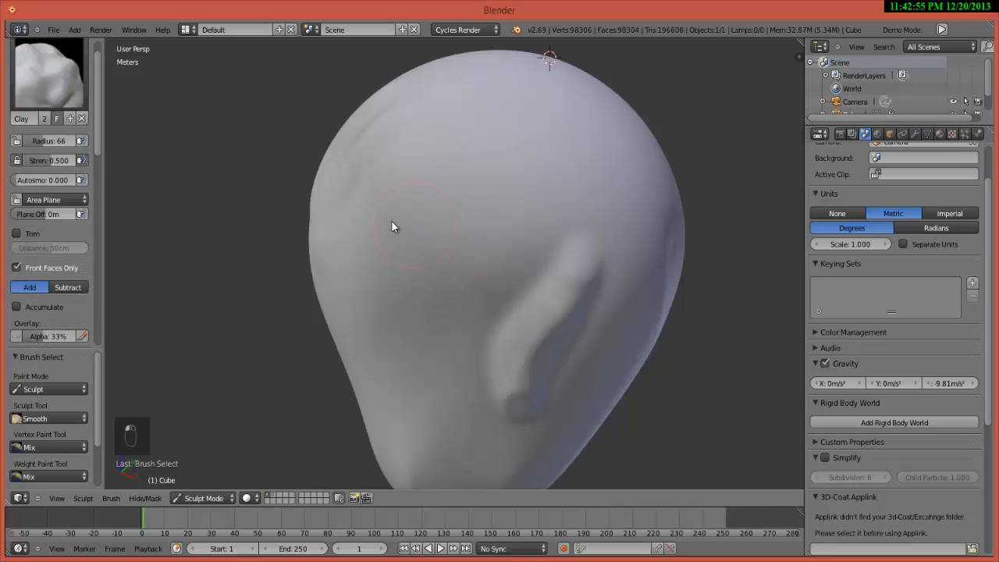
key(s)
key(c)
key(s)
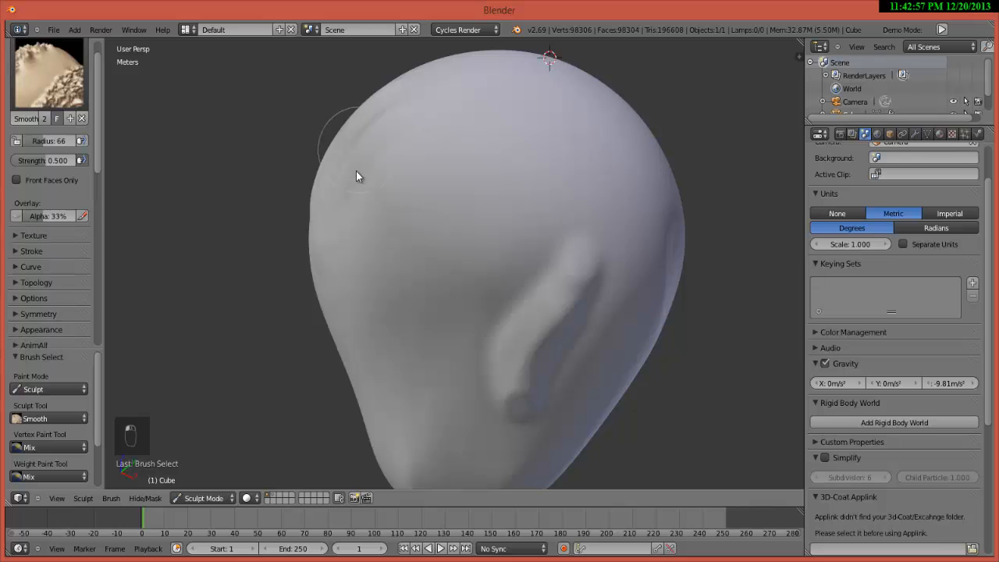
key(c)
key(s)
key(c)
Step: Select the Snake Hook brush and bring the lower back of the head into view
click(61, 74)
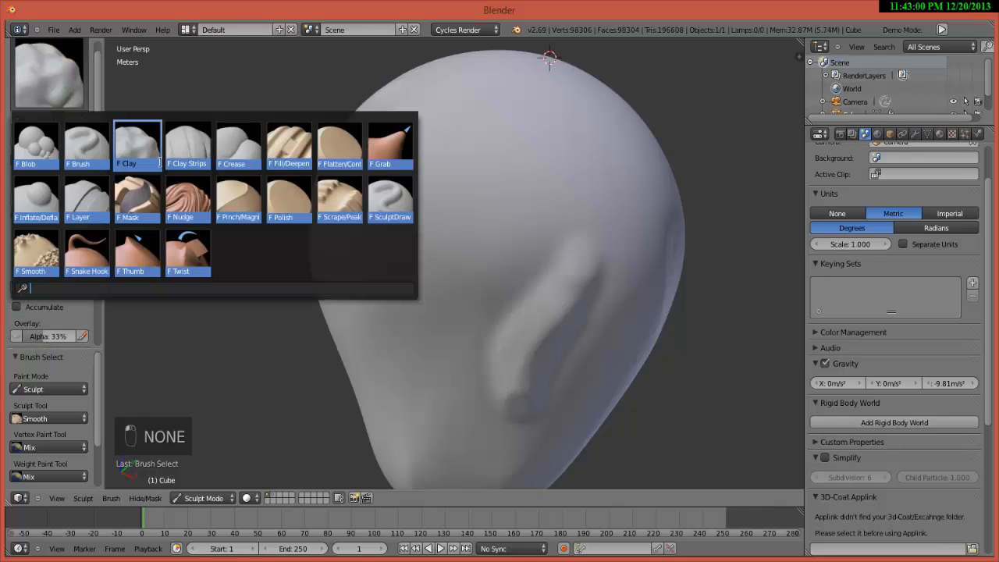
click(92, 251)
mouse_move(268, 226)
middle_down()
mouse_move(383, 194)
mouse_move(460, 214)
mouse_move(471, 200)
middle_up()
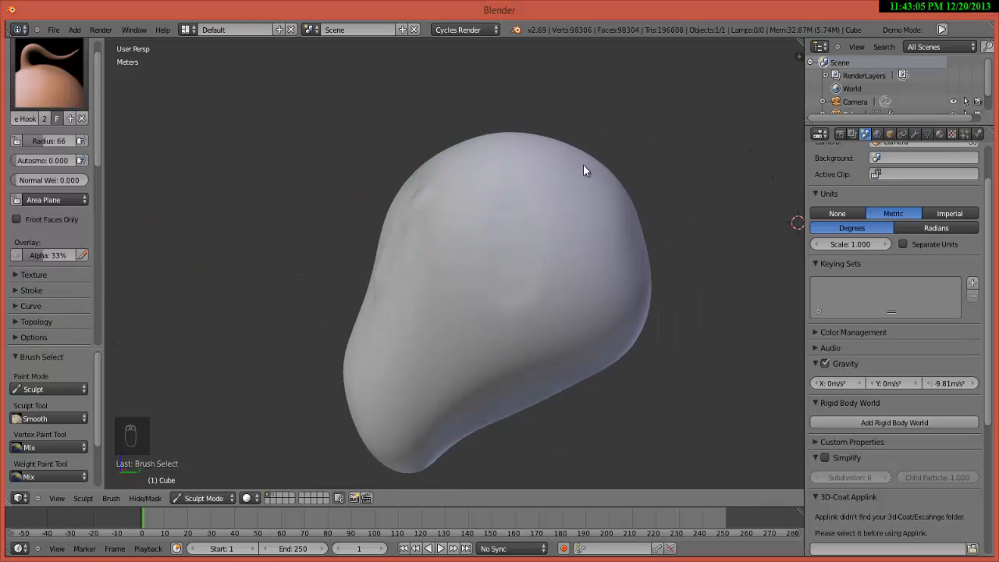
scroll(591, 225, down, 4)
scroll(519, 261, up, 2)
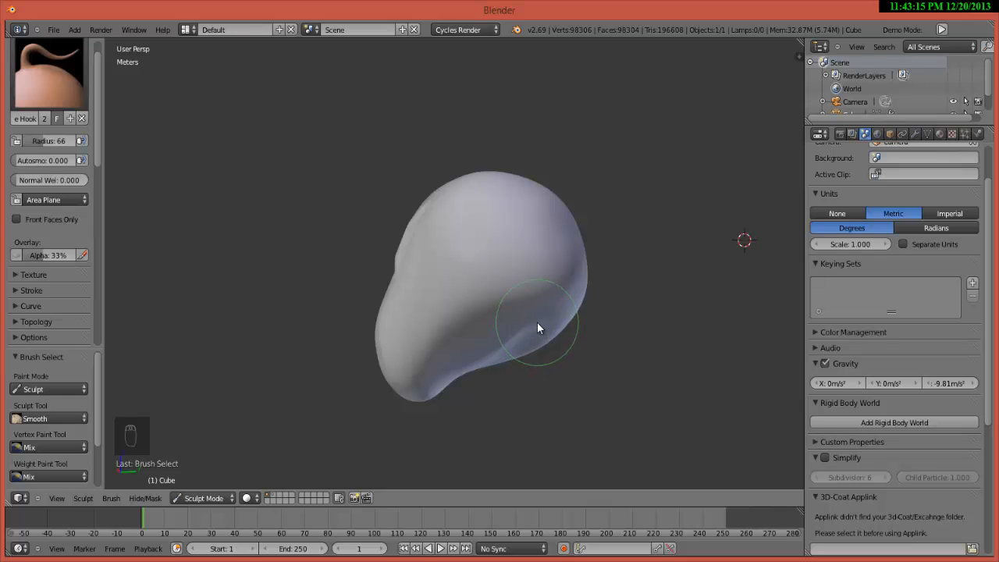
mouse_move(535, 324)
middle_down()
mouse_move(526, 341)
mouse_move(569, 312)
mouse_move(569, 292)
mouse_move(530, 331)
middle_up()
mouse_move(530, 324)
mouse_down()
mouse_move(547, 349)
mouse_move(550, 341)
mouse_up()
scroll(543, 334, up, 2)
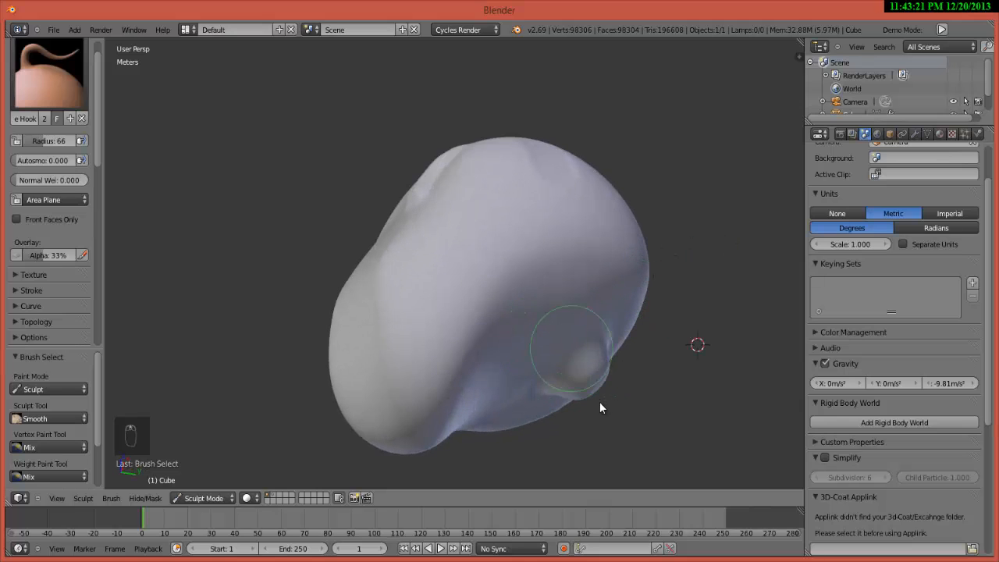
drag(584, 374, 607, 410)
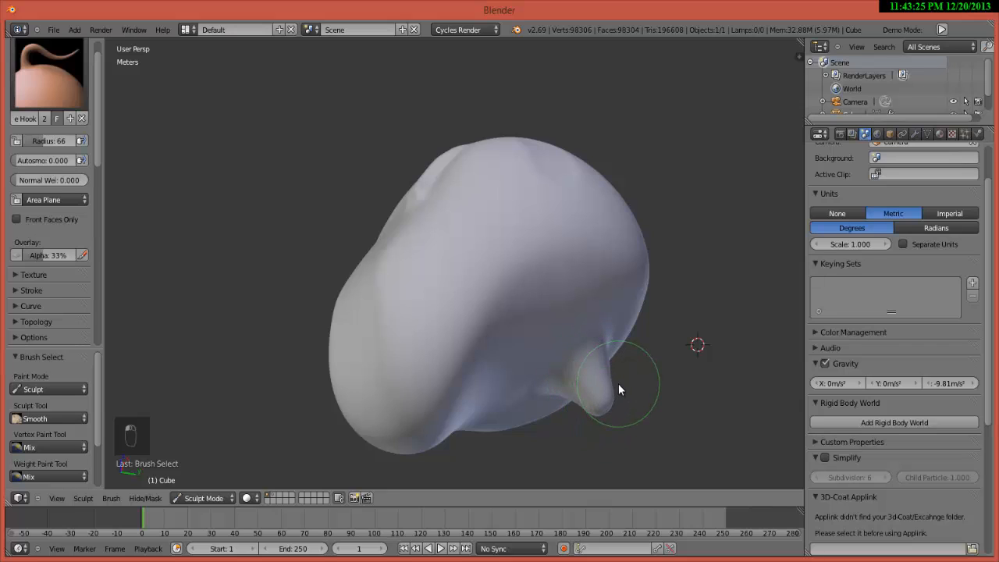
key(ctrl+z)
key(ctrl+z)
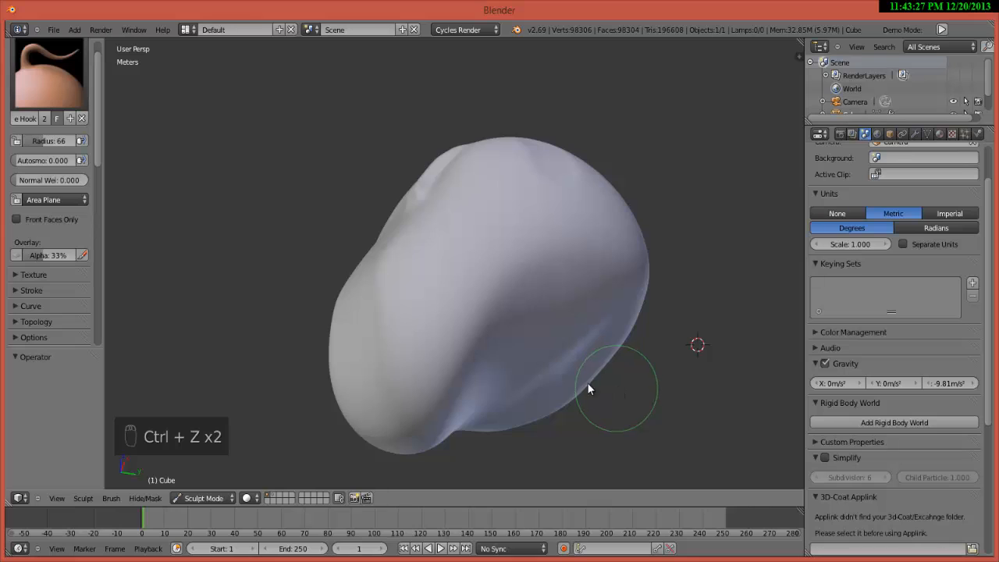
Step: Enlarge the Snake Hook brush to a radius of 144 and pull a thick protrusion downward from the lower back of the head
scroll(558, 367, down, 2)
scroll(502, 334, up, 3)
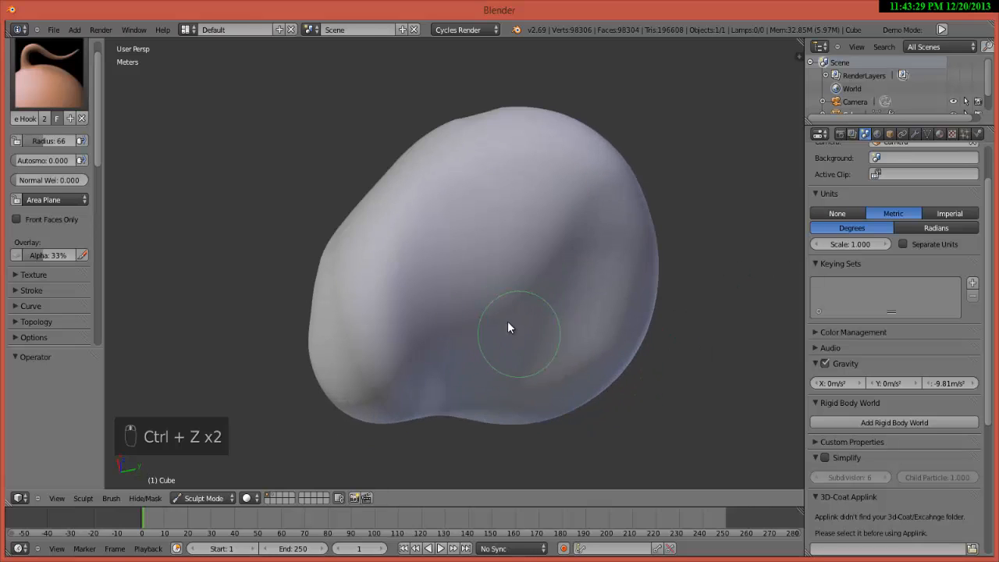
key(f)
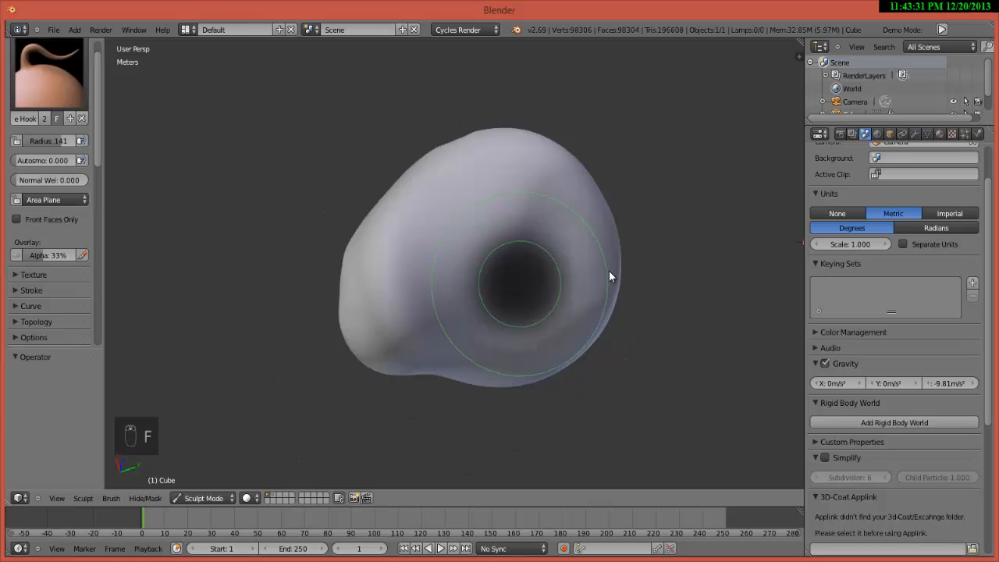
click(608, 271)
middle_drag(529, 291, 531, 309)
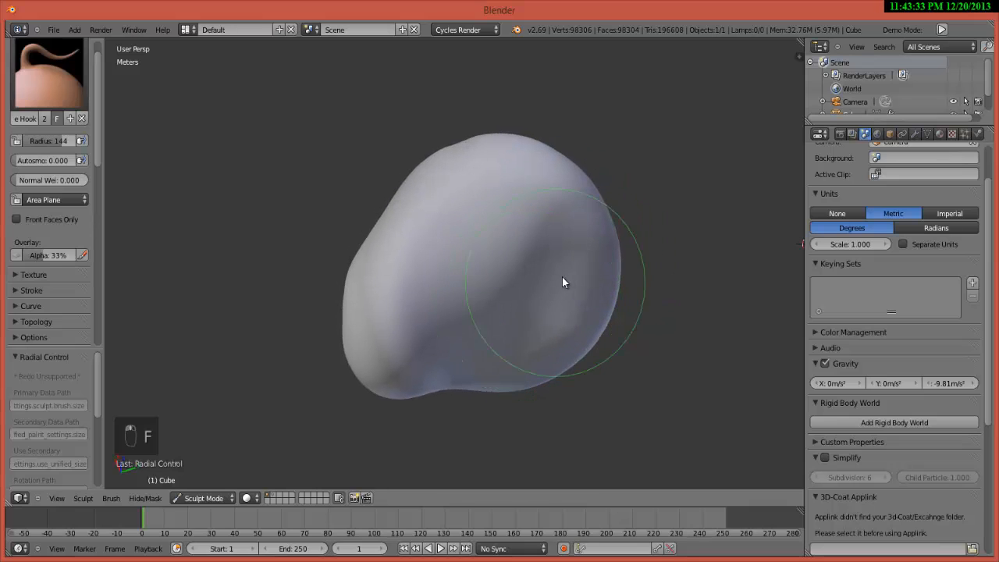
mouse_move(554, 281)
mouse_down()
mouse_move(600, 366)
mouse_move(604, 379)
mouse_move(590, 382)
mouse_up()
Step: Turn on the object's Wire display to examine the mesh stretched over the protrusion
scroll(608, 374, up, 5)
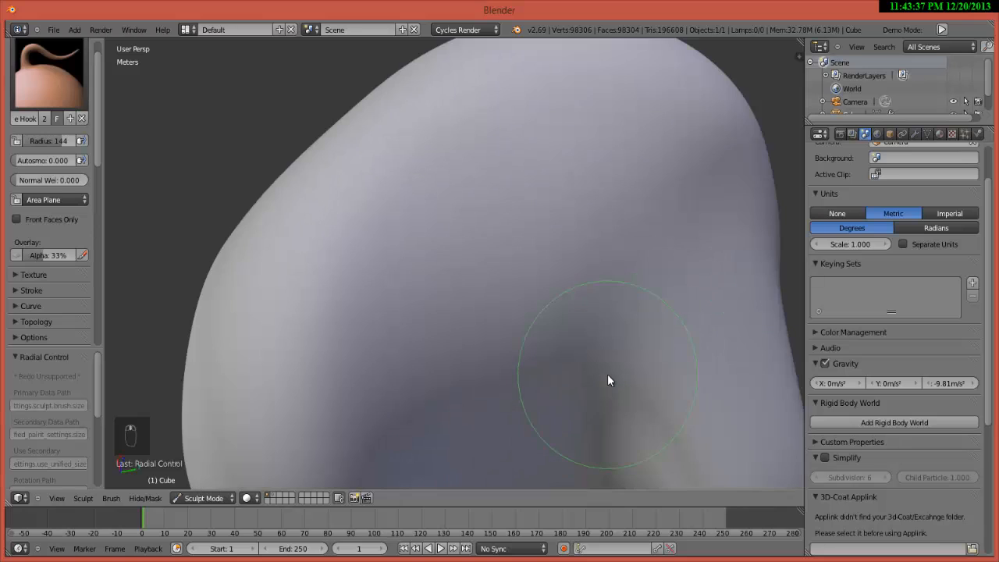
shift+middle_drag(568, 348, 519, 284)
scroll(529, 248, up, 3)
scroll(522, 282, up, 3)
scroll(519, 281, down, 5)
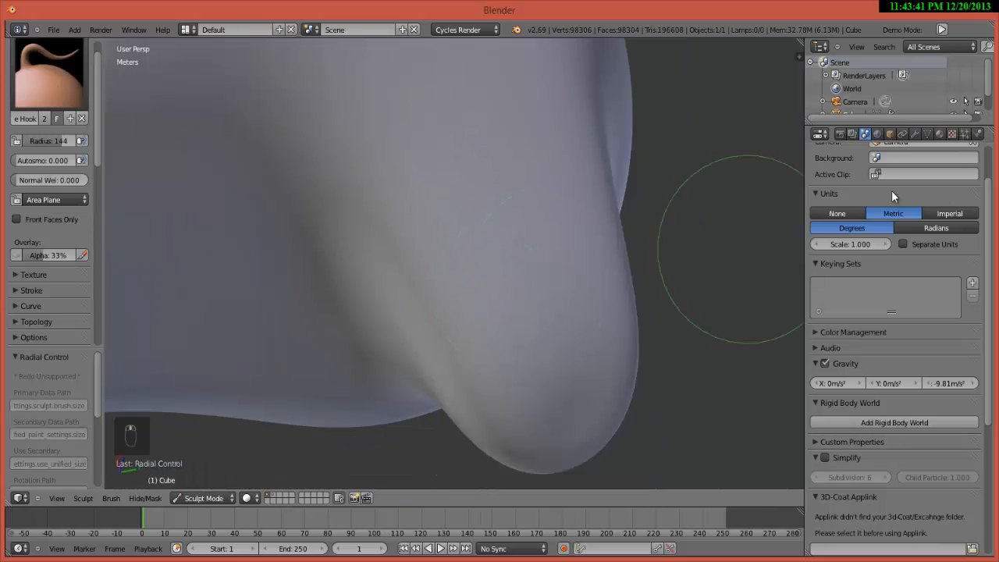
click(890, 133)
scroll(900, 383, down, 3)
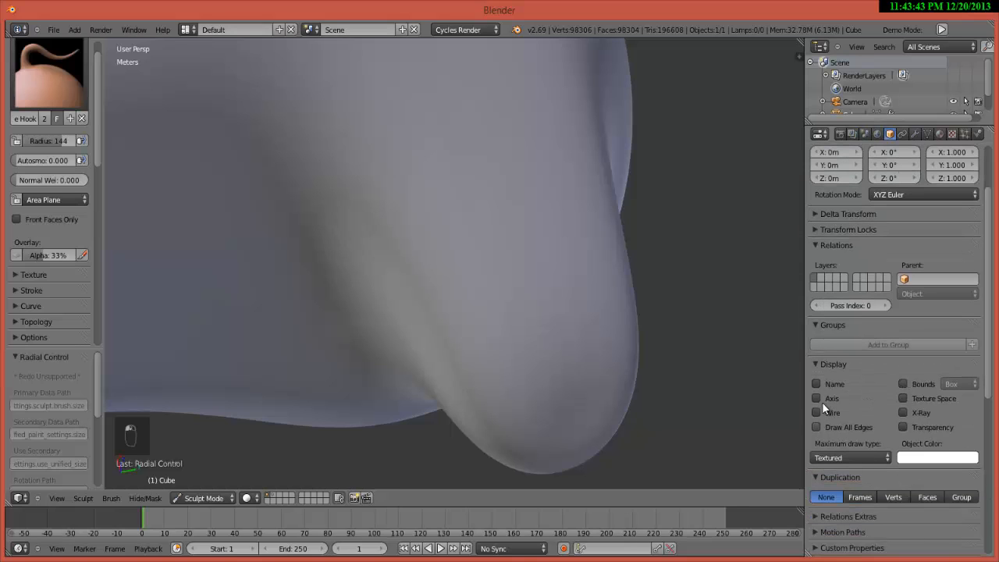
click(817, 412)
scroll(502, 223, down, 3)
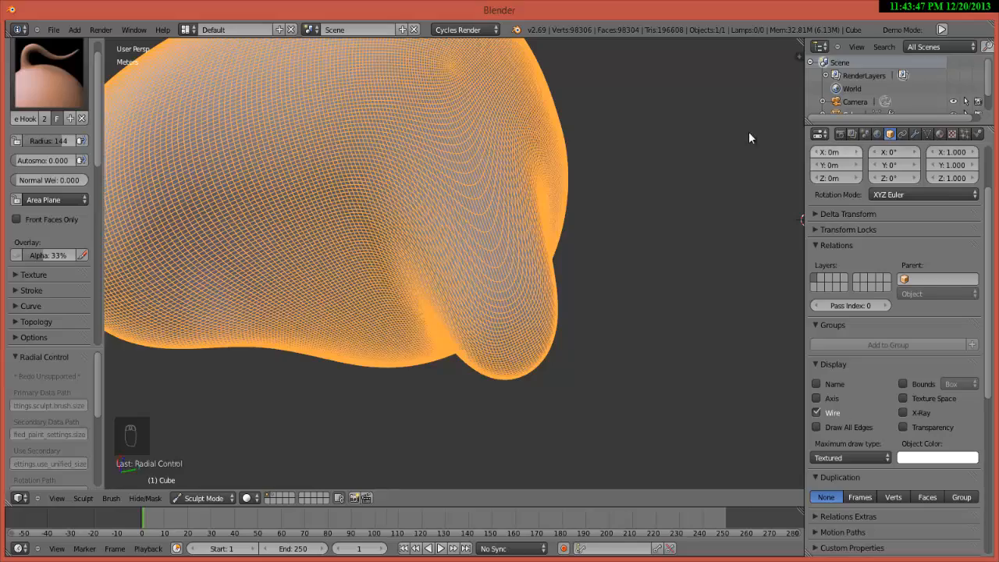
Step: Undo the Snake Hook protrusion and examine the evenly spaced wireframe at the lower back of the head
scroll(473, 199, down, 3)
scroll(475, 200, up, 5)
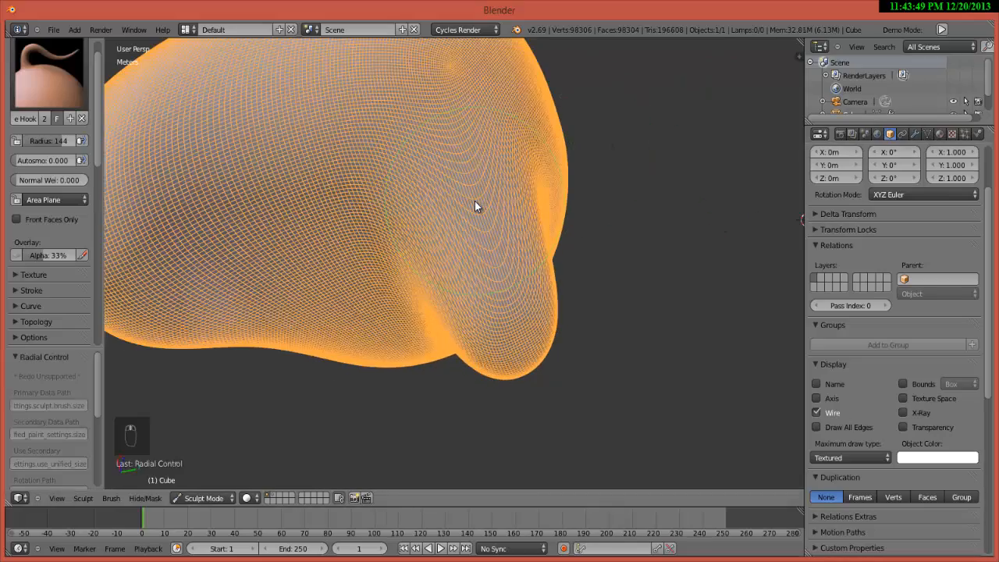
key(ctrl+z)
scroll(476, 215, up, 2)
scroll(472, 210, down, 3)
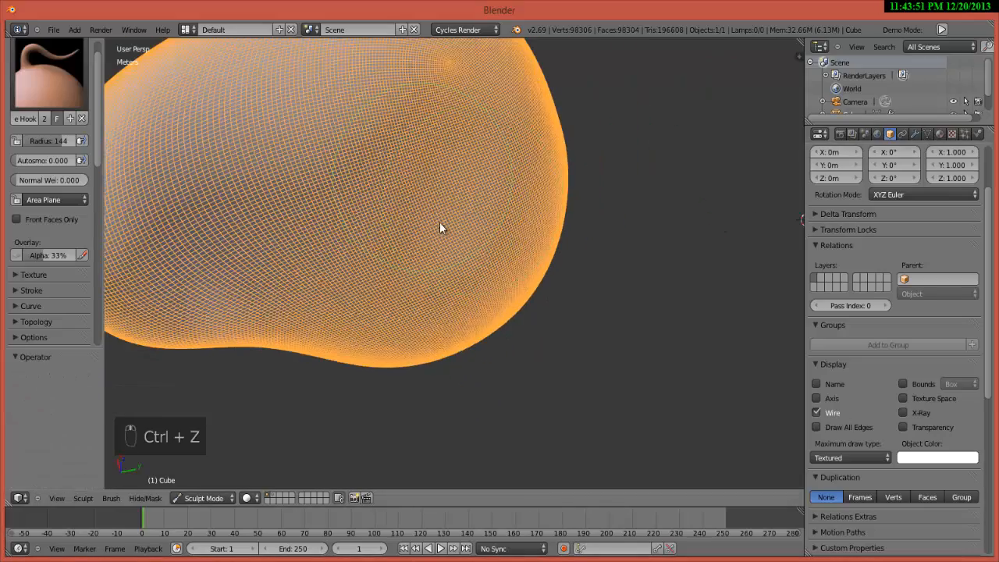
scroll(443, 223, up, 5)
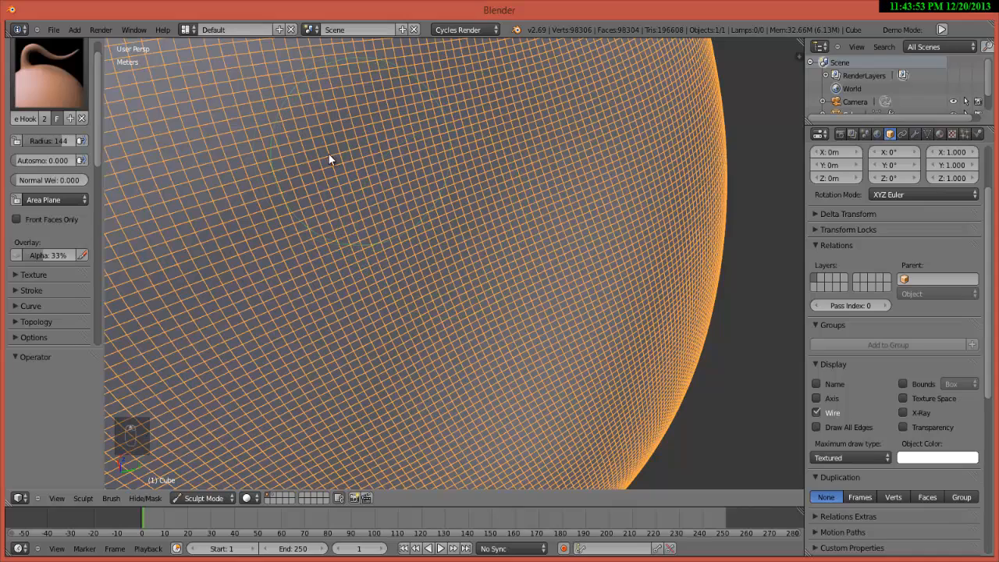
scroll(407, 184, down, 2)
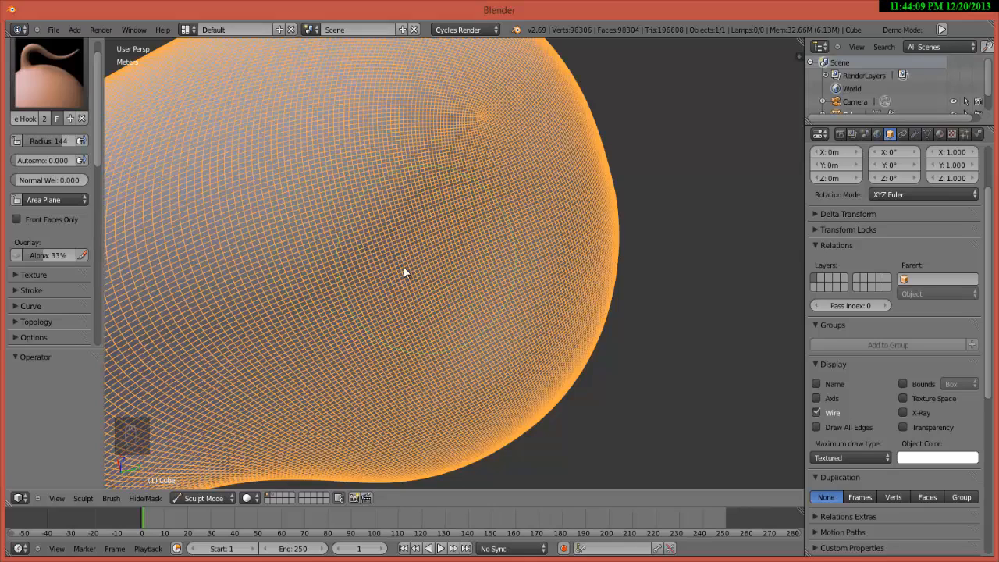
Step: Enlarge the Snake Hook brush to a radius of 200 and pull a protrusion downward from the lower back of the head
key(f)
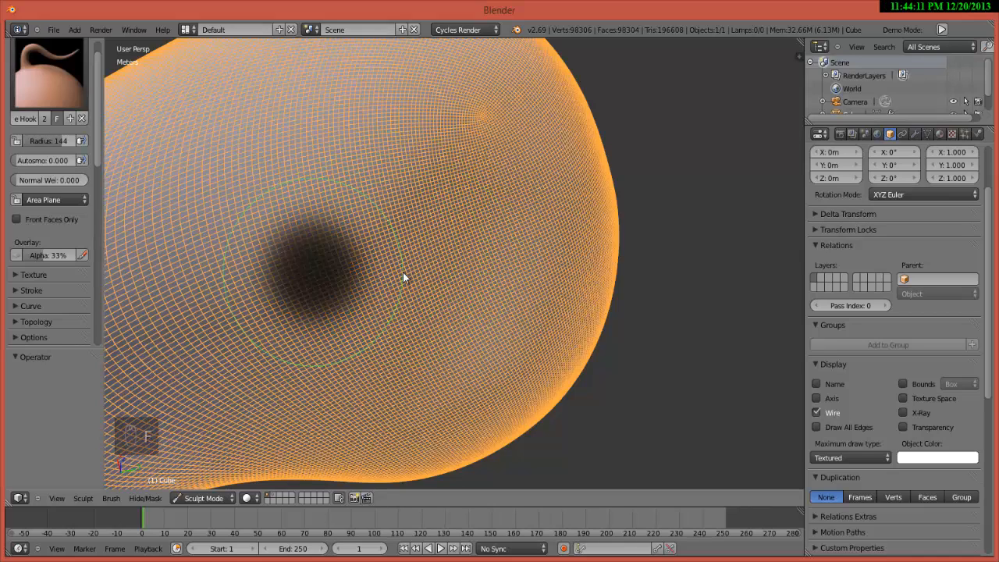
click(554, 241)
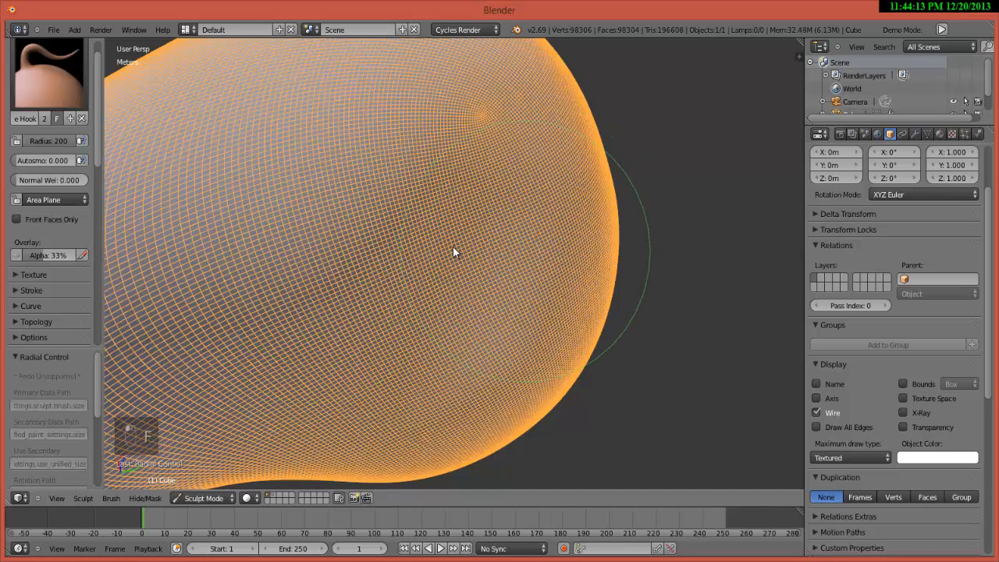
scroll(450, 269, down, 2)
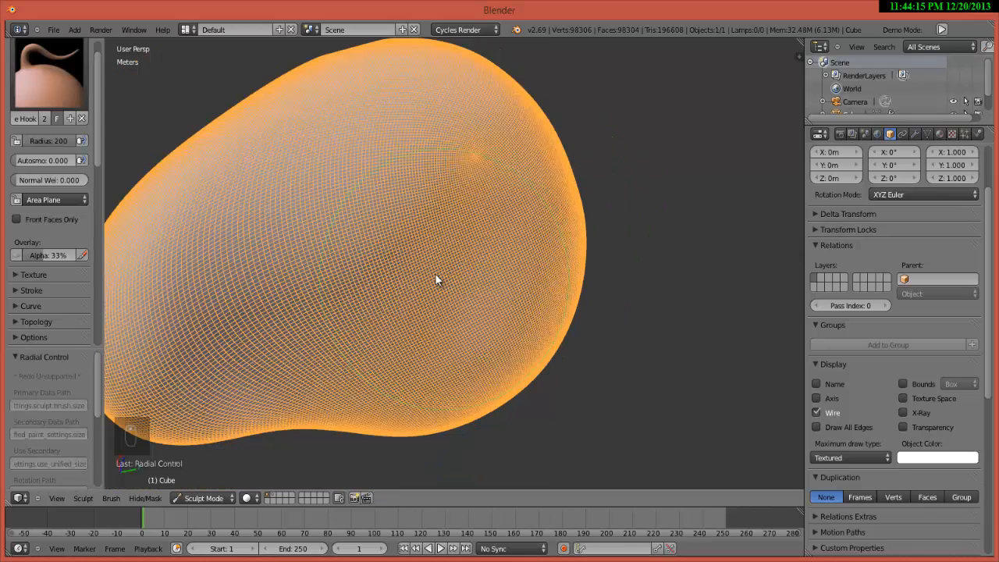
drag(435, 272, 513, 431)
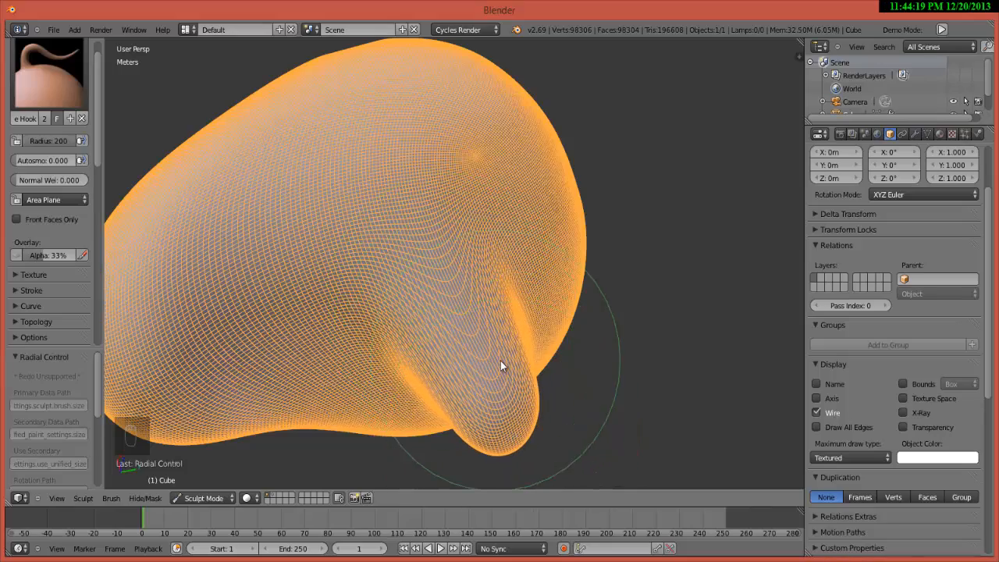
Step: Examine the stretched wireframe along the protrusion from several sides and compare it with the undisturbed mesh
mouse_move(500, 361)
middle_down()
mouse_move(534, 368)
mouse_move(567, 394)
mouse_move(544, 351)
mouse_move(500, 334)
mouse_move(497, 265)
mouse_move(525, 337)
middle_up()
scroll(500, 328, up, 5)
scroll(538, 293, down, 5)
scroll(505, 277, up, 1)
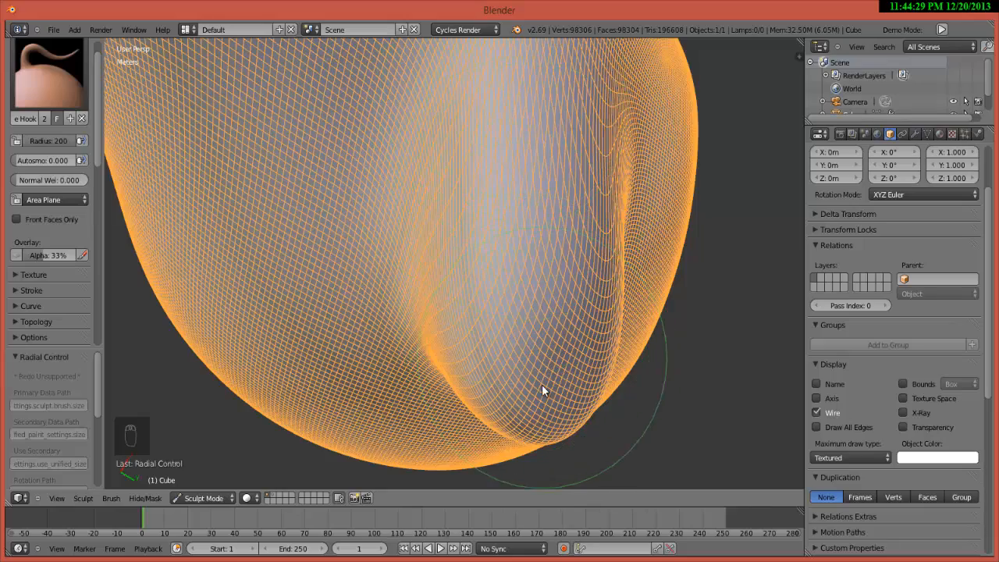
scroll(556, 364, up, 1)
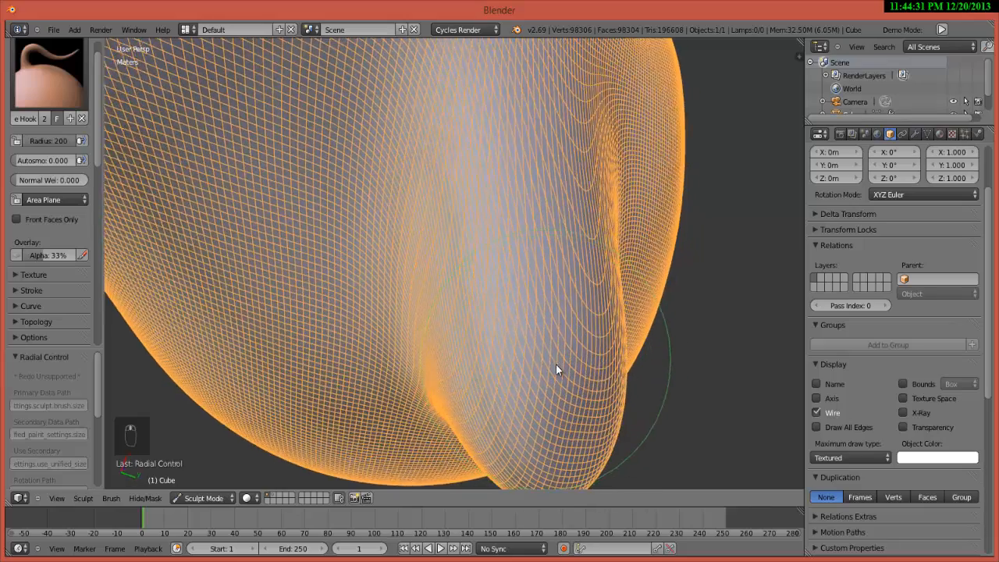
middle_drag(555, 365, 595, 353)
middle_drag(517, 362, 543, 128)
scroll(545, 151, down, 2)
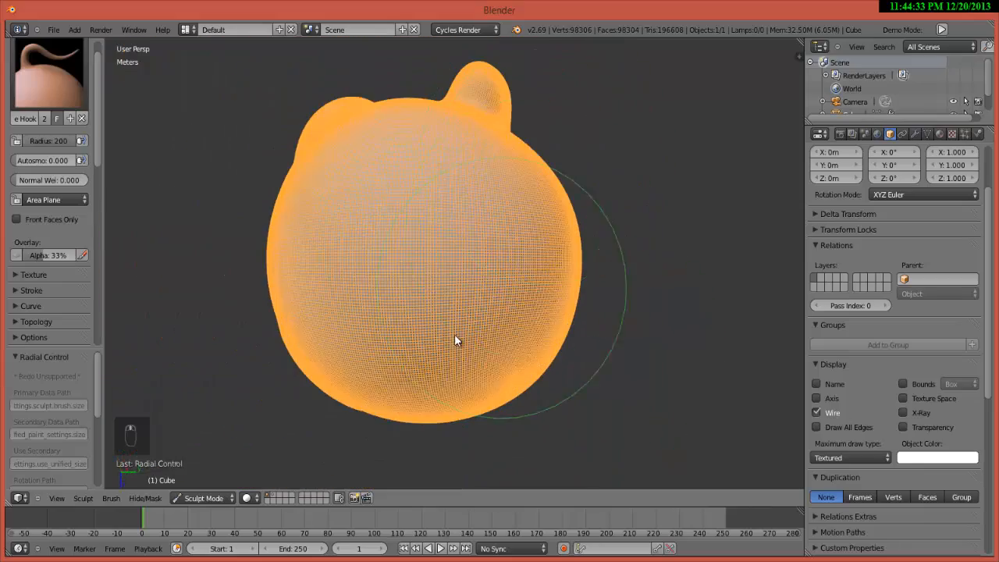
mouse_move(456, 340)
middle_down()
mouse_move(459, 232)
mouse_move(464, 375)
middle_up()
scroll(411, 273, up, 4)
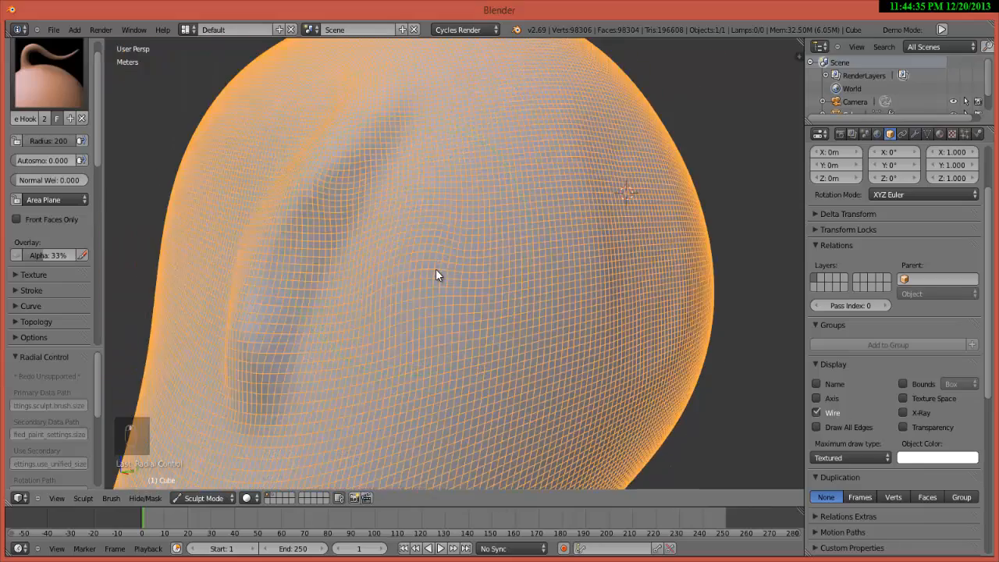
Step: Pull a long Snake Hook protrusion downward from the side of the head with two strokes
scroll(434, 313, down, 5)
scroll(383, 359, up, 1)
mouse_move(429, 340)
mouse_down()
mouse_move(477, 383)
mouse_move(511, 461)
mouse_up()
mouse_move(517, 332)
mouse_down()
mouse_move(520, 420)
mouse_move(528, 385)
mouse_up()
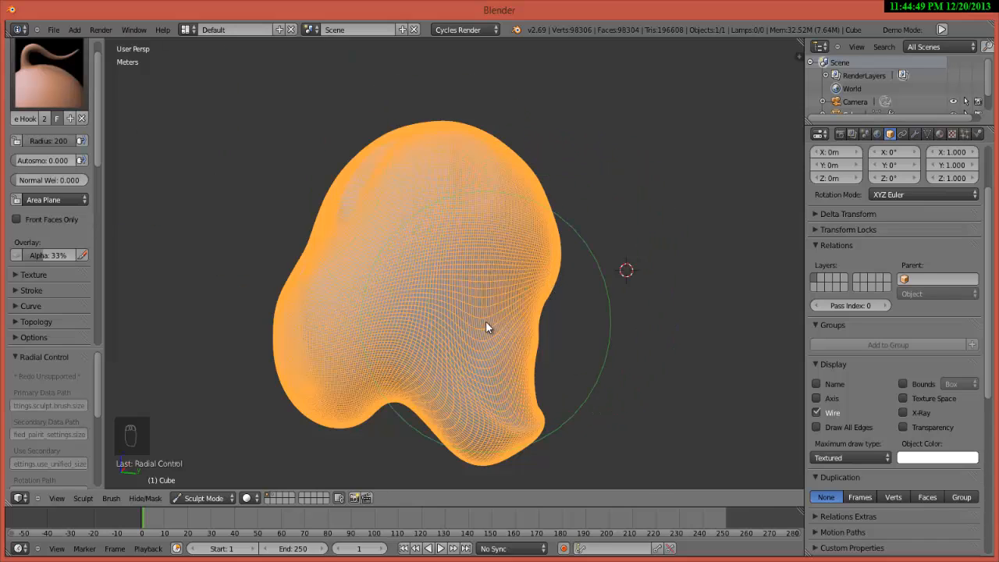
Step: Reduce the Snake Hook brush radius to 147
key(f)
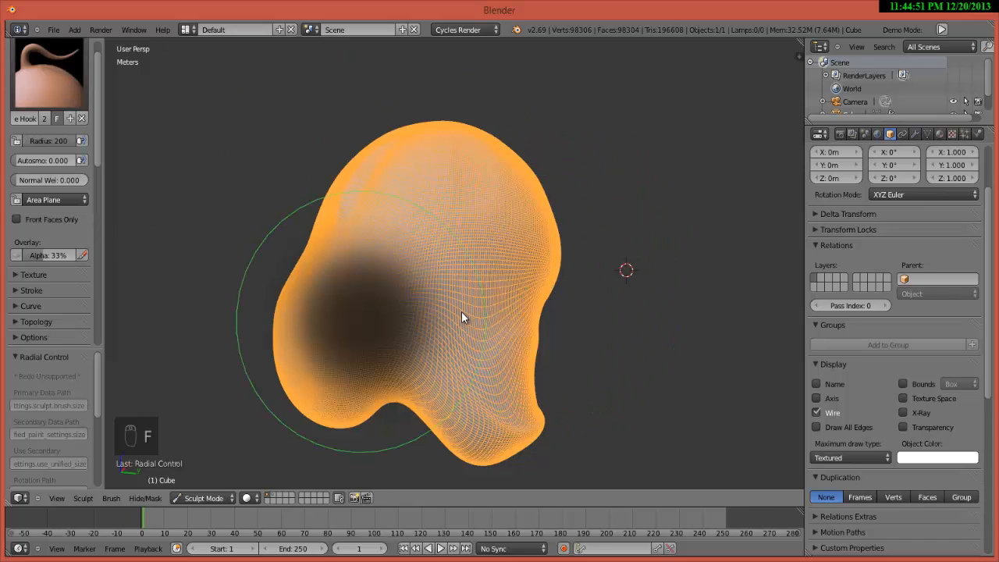
click(452, 316)
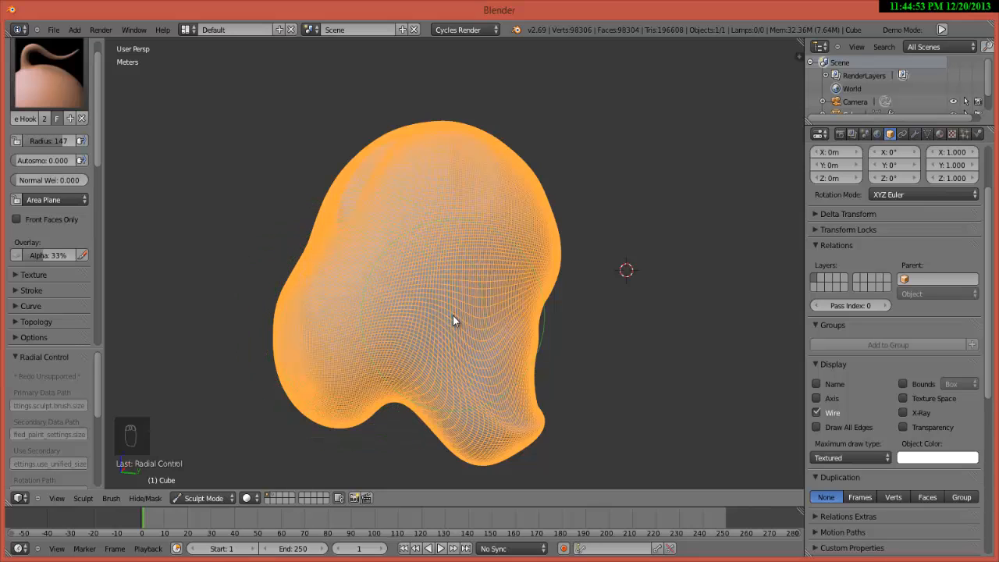
mouse_move(395, 297)
middle_down()
mouse_move(417, 327)
mouse_move(440, 337)
middle_up()
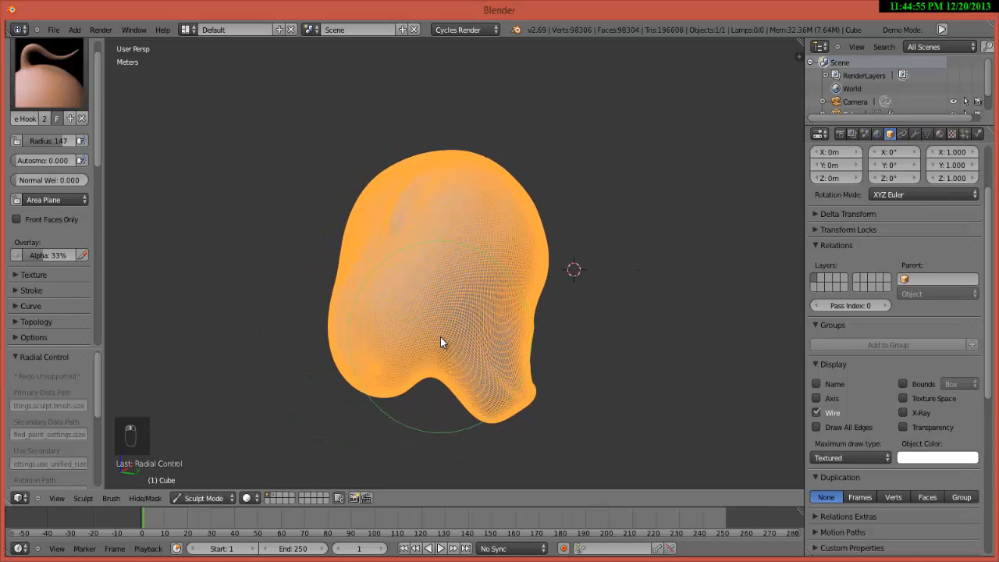
Step: Undo the Snake Hook strokes to remove the protrusions from the head
key(ctrl+z)
key(ctrl+z)
key(ctrl+z)
key(ctrl+z)
key(ctrl+z)
key(ctrl+z)
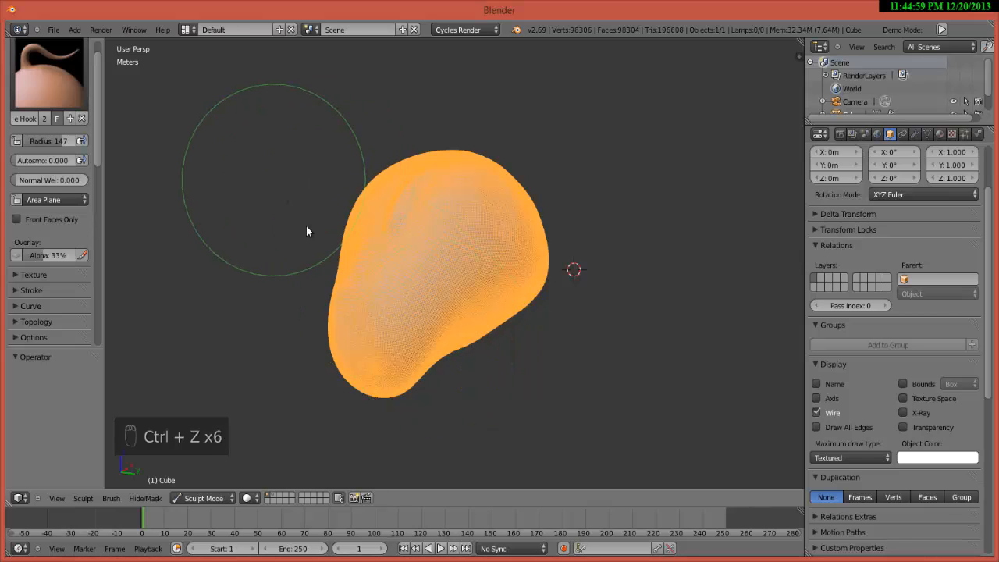
middle_drag(364, 269, 379, 262)
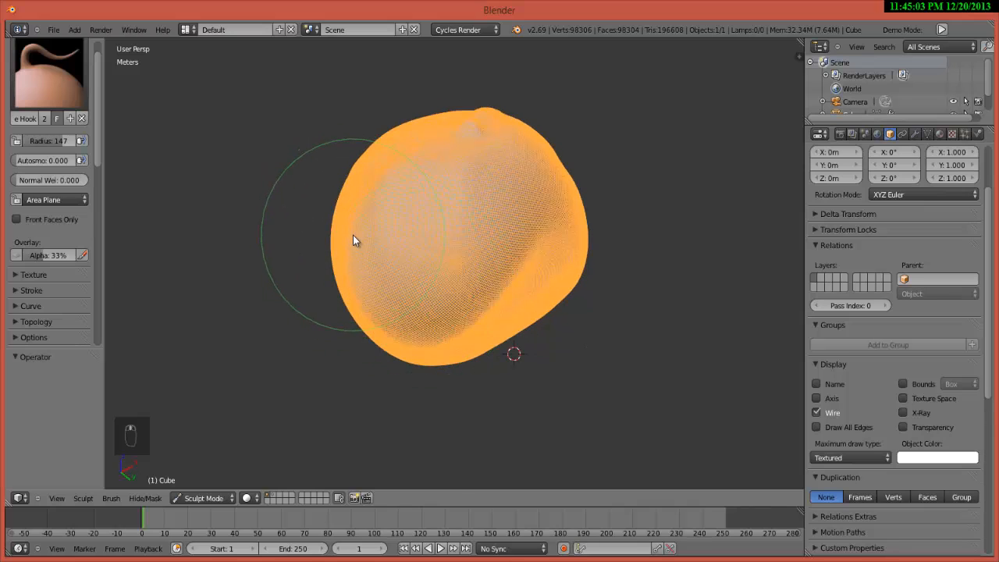
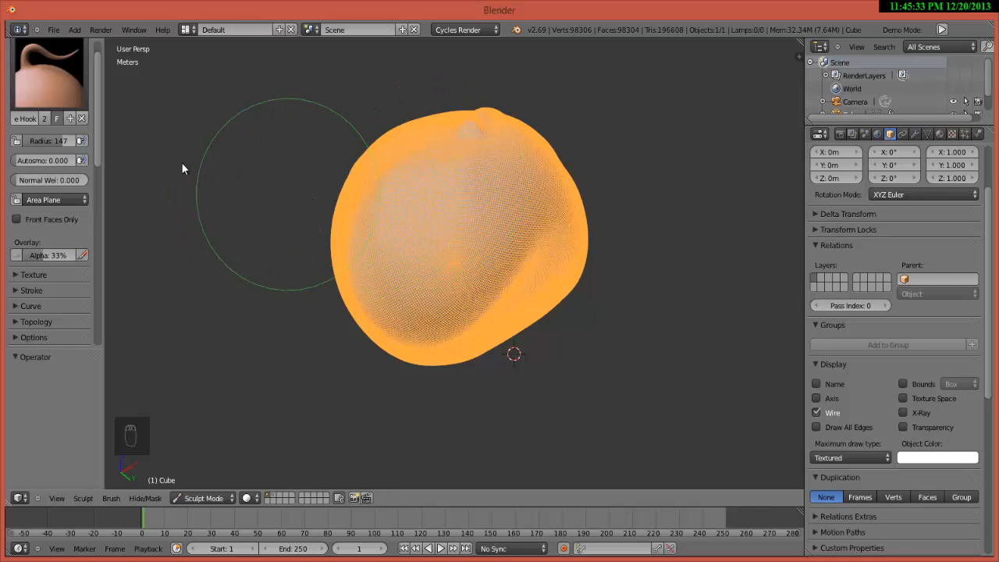
Step: Switch from the Snake Hook brush to the Thumb brush and inspect the head's wireframe up close
middle_drag(521, 283, 471, 257)
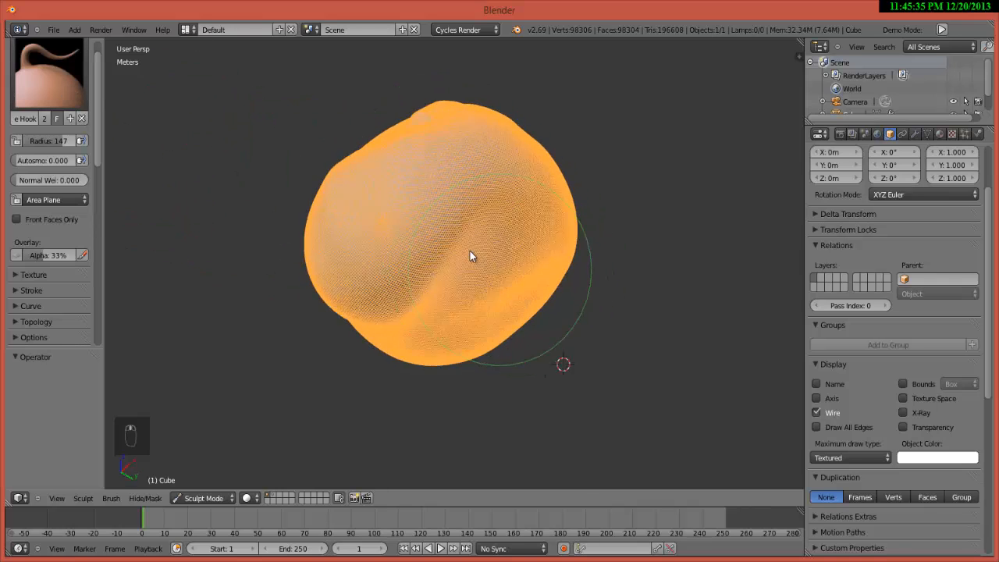
scroll(482, 249, up, 4)
scroll(478, 255, down, 2)
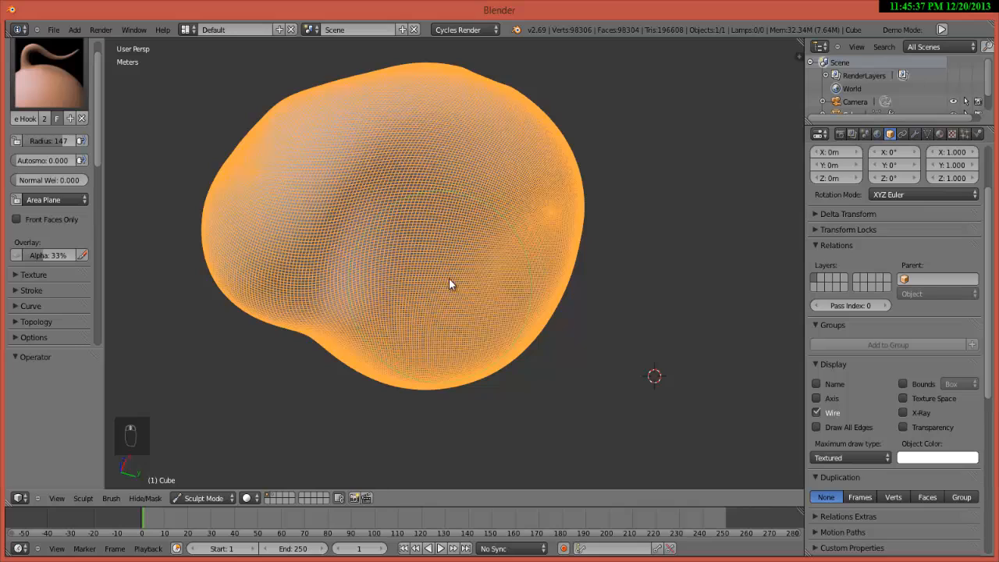
click(48, 74)
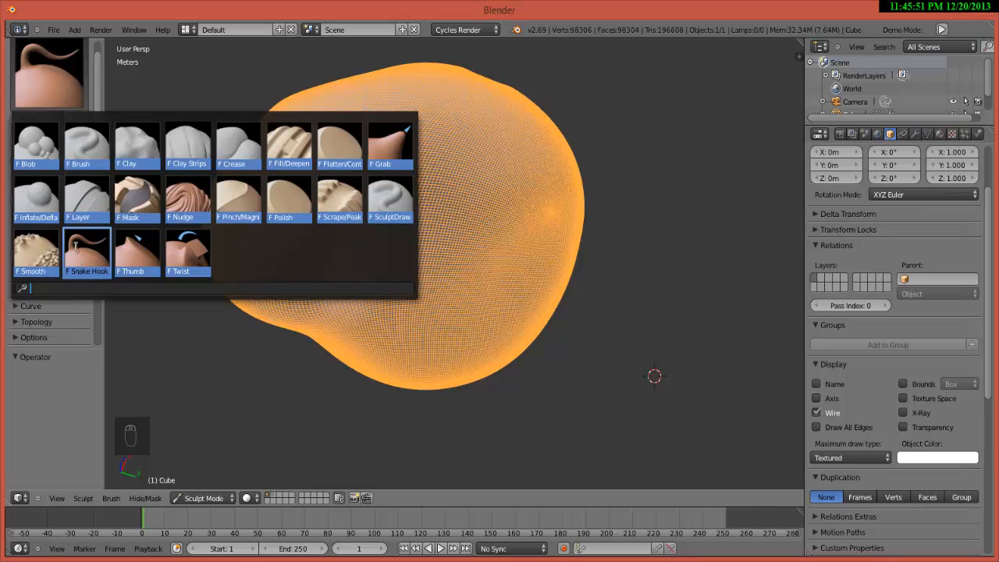
click(148, 253)
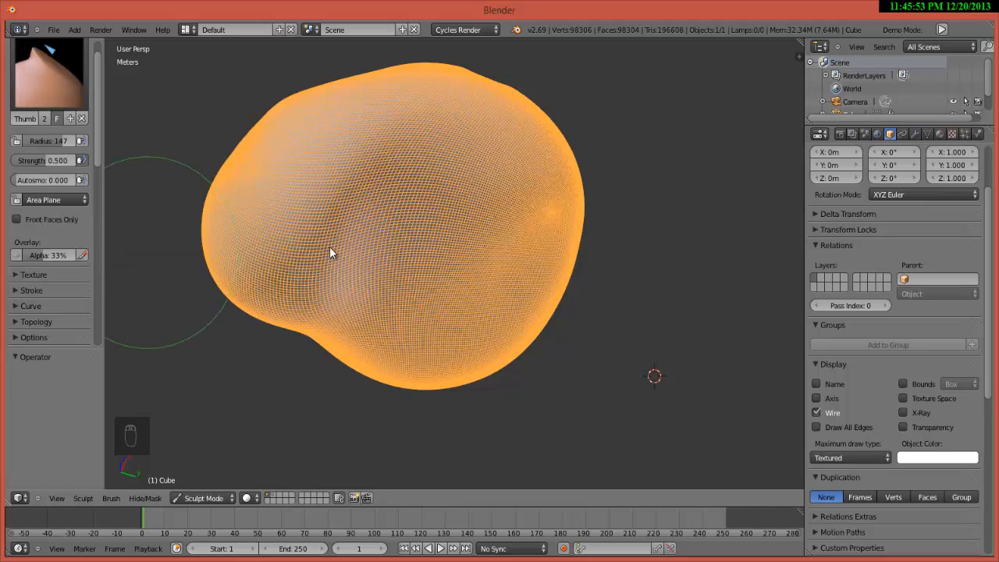
mouse_move(330, 247)
middle_down()
mouse_move(313, 326)
mouse_move(402, 357)
mouse_move(434, 356)
middle_up()
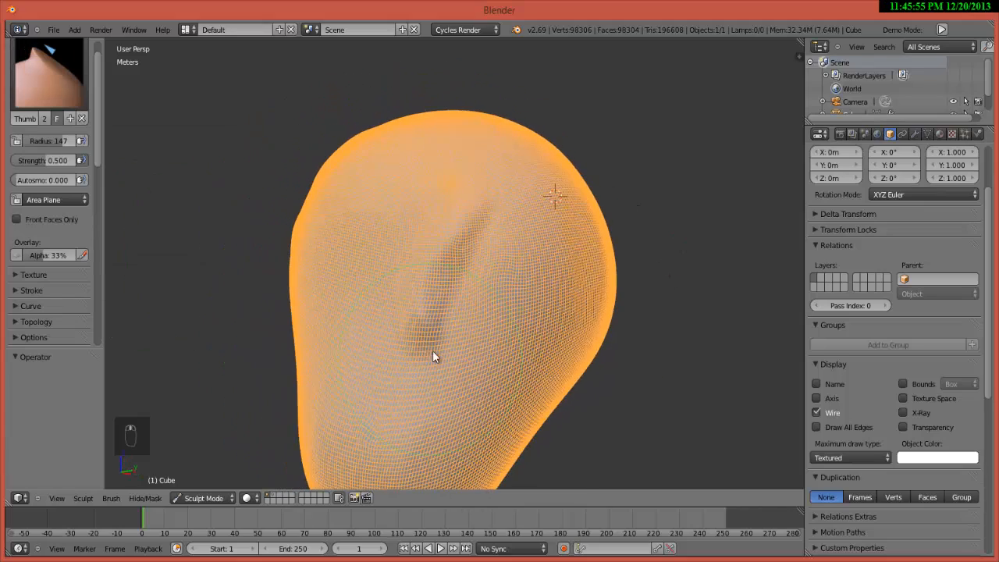
scroll(412, 340, up, 3)
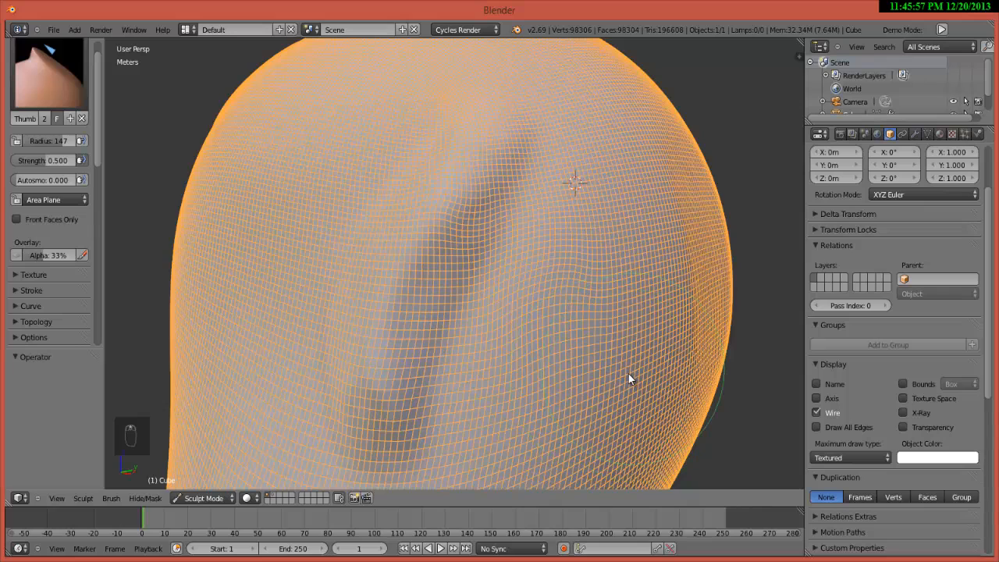
Step: Turn off the object's Wire display
click(816, 413)
scroll(468, 281, down, 3)
middle_drag(405, 298, 420, 288)
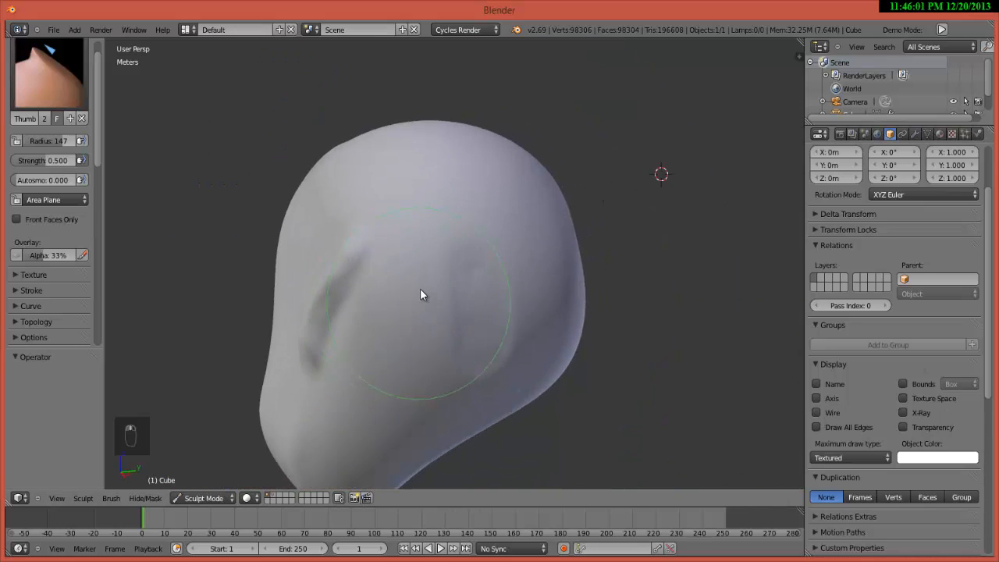
Step: Push the surface on the side of the head upward with a Thumb stroke at strength 0.500
scroll(425, 266, up, 4)
scroll(431, 245, down, 3)
mouse_move(431, 244)
middle_down()
mouse_move(400, 300)
mouse_move(394, 285)
middle_up()
scroll(392, 284, up, 3)
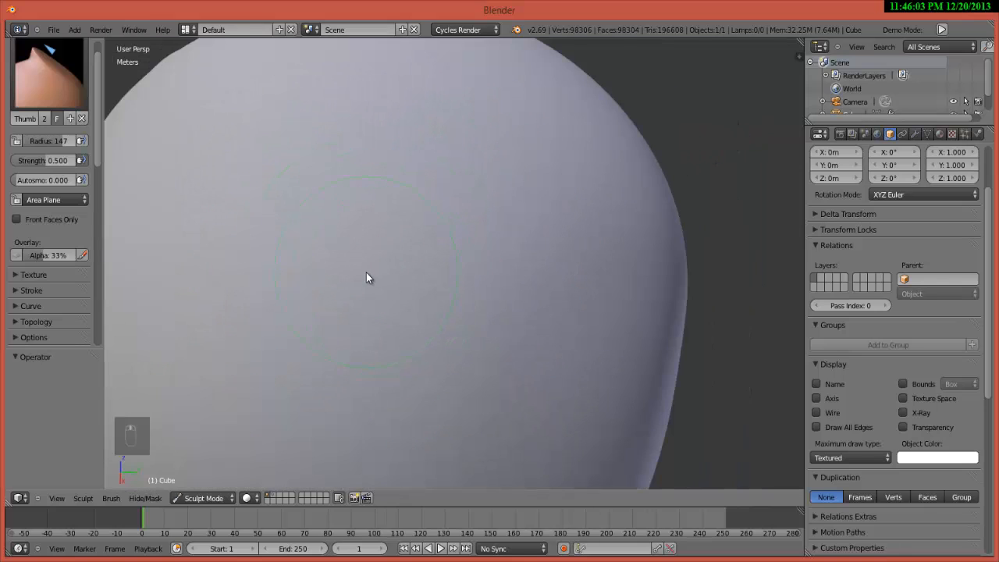
scroll(367, 276, down, 2)
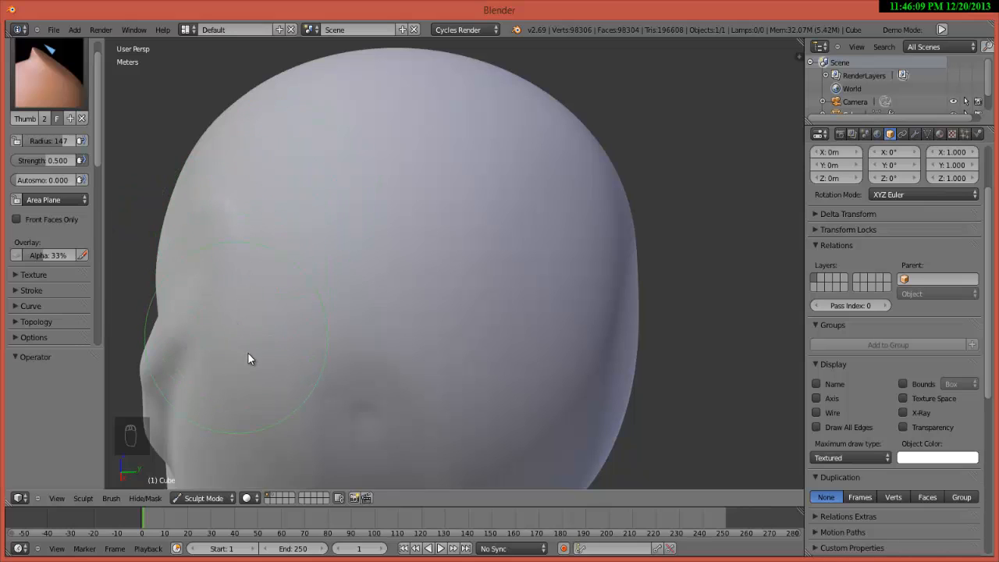
mouse_move(270, 310)
mouse_down()
mouse_move(264, 296)
mouse_move(302, 225)
mouse_move(356, 172)
mouse_move(292, 225)
mouse_up()
middle_drag(290, 278, 266, 261)
scroll(290, 217, up, 2)
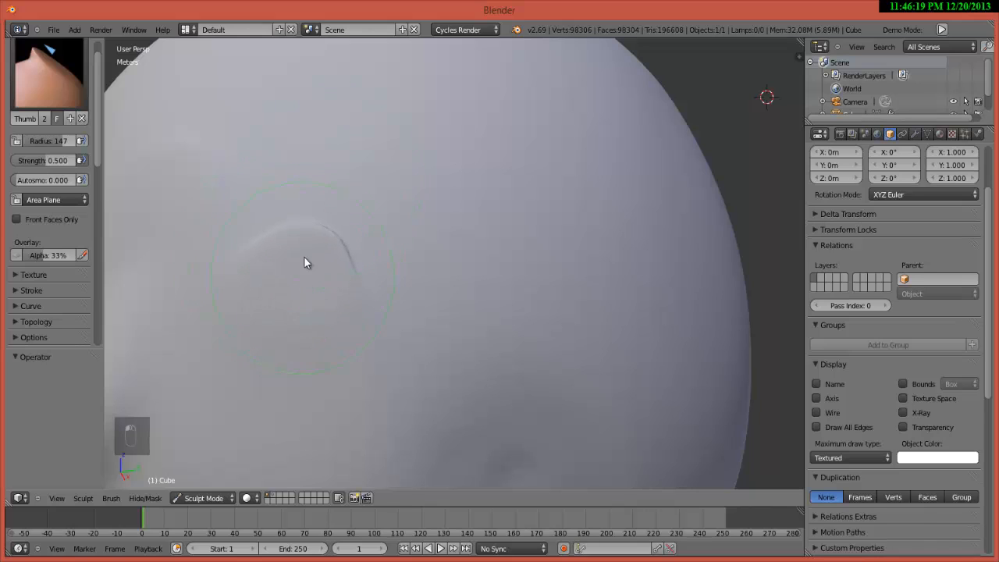
Step: Deepen the curved ridge on the side of the head with several short upward Thumb strokes
drag(304, 256, 329, 204)
drag(257, 245, 291, 224)
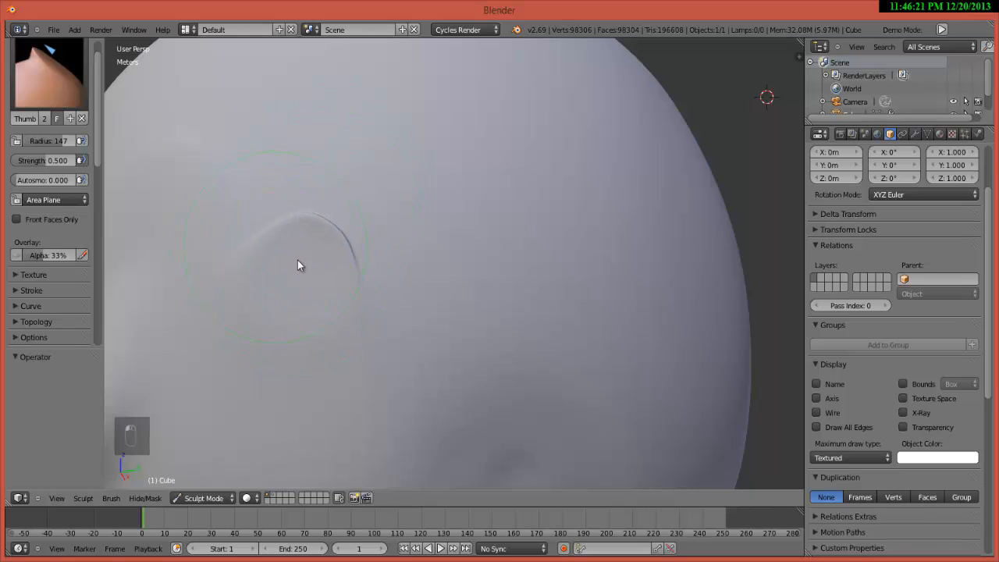
drag(298, 260, 316, 233)
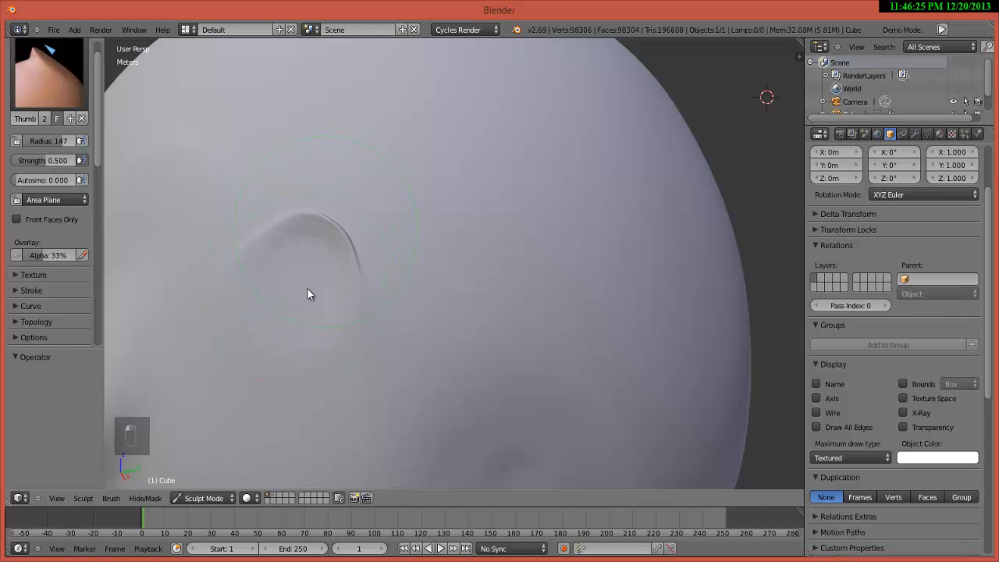
mouse_move(307, 243)
mouse_down()
mouse_move(315, 296)
mouse_move(320, 232)
mouse_up()
mouse_move(318, 311)
middle_down()
mouse_move(371, 281)
mouse_move(342, 295)
middle_up()
scroll(342, 295, down, 3)
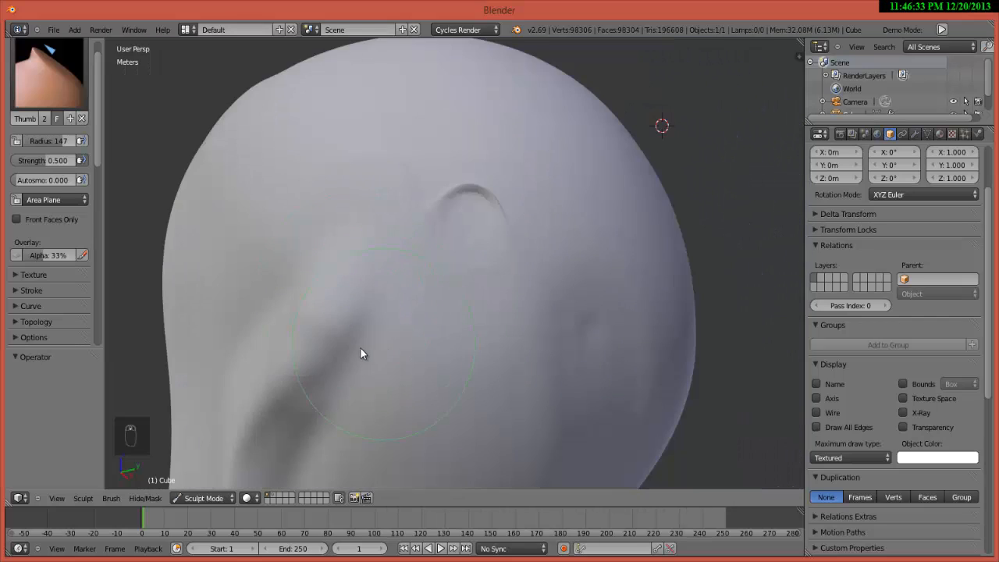
middle_drag(360, 348, 289, 344)
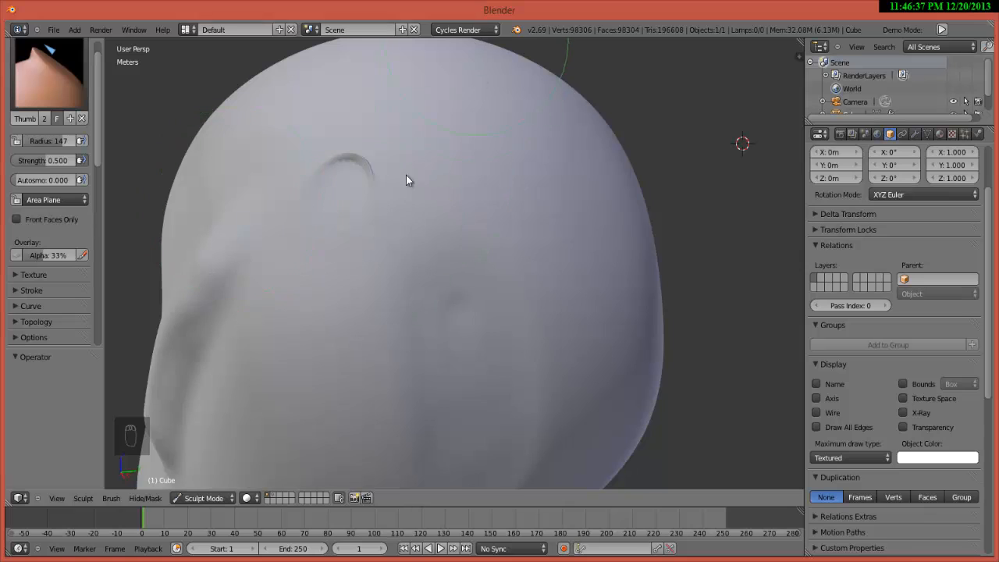
Step: Select the Twist brush and bring the smooth back of the head into view
click(48, 74)
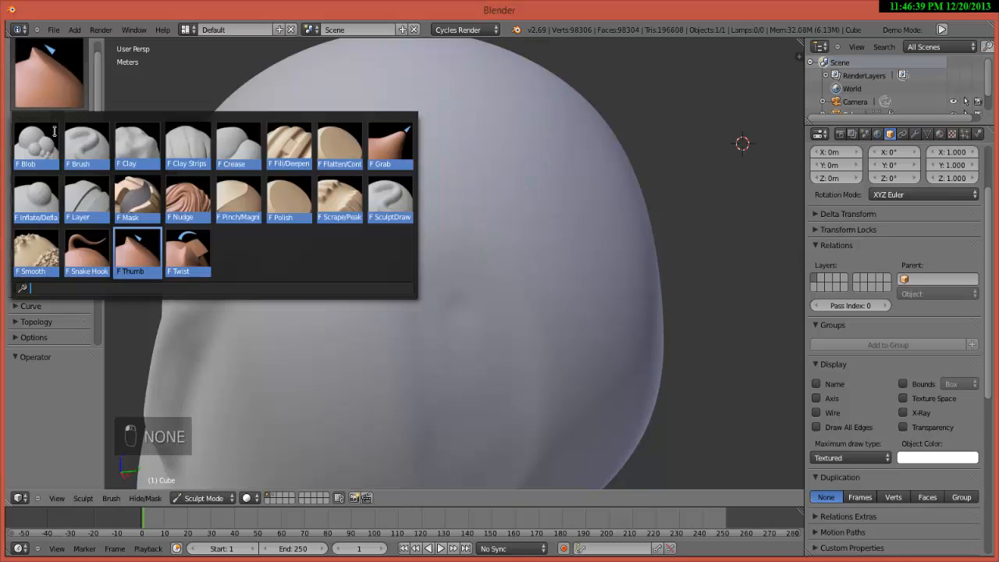
click(188, 258)
scroll(471, 294, down, 3)
middle_drag(471, 293, 349, 314)
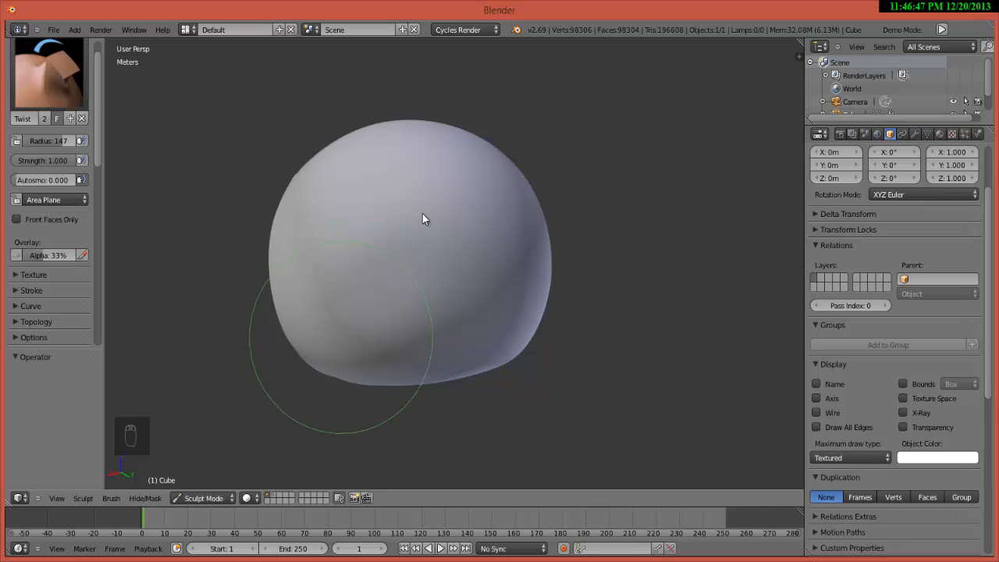
Step: Make a short Twist stroke on the smooth back of the head and push the same area with the Nudge brush at strength 0.500
scroll(422, 217, up, 3)
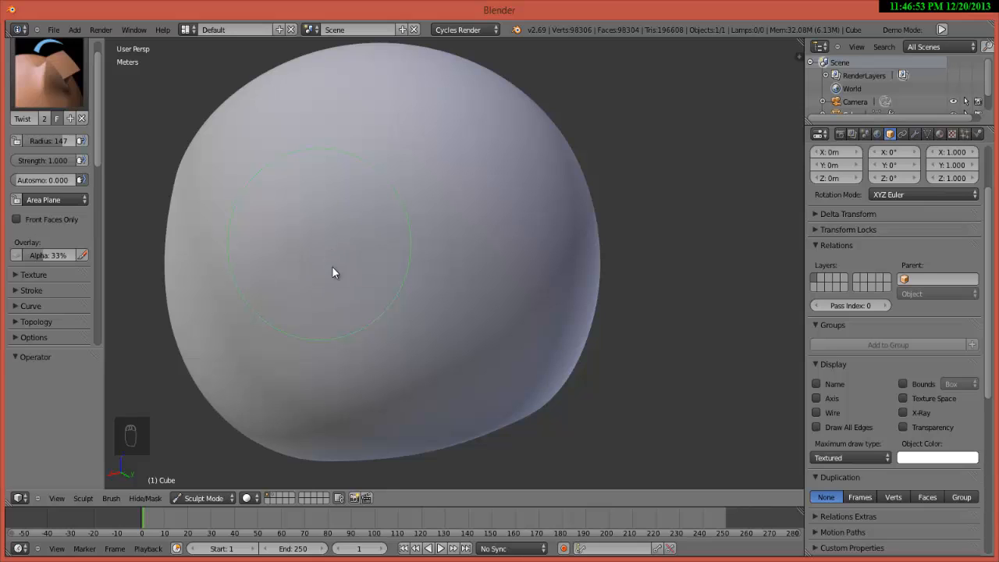
mouse_move(282, 248)
mouse_down()
mouse_move(293, 226)
mouse_move(346, 238)
mouse_move(346, 261)
mouse_move(325, 270)
mouse_move(346, 202)
mouse_move(273, 197)
mouse_move(293, 285)
mouse_move(299, 273)
mouse_up()
click(72, 81)
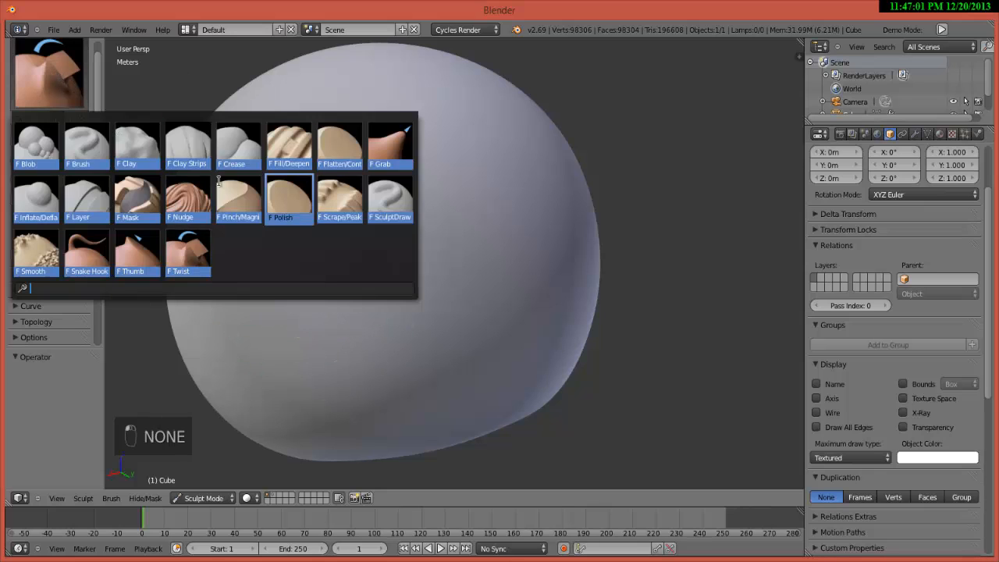
click(192, 205)
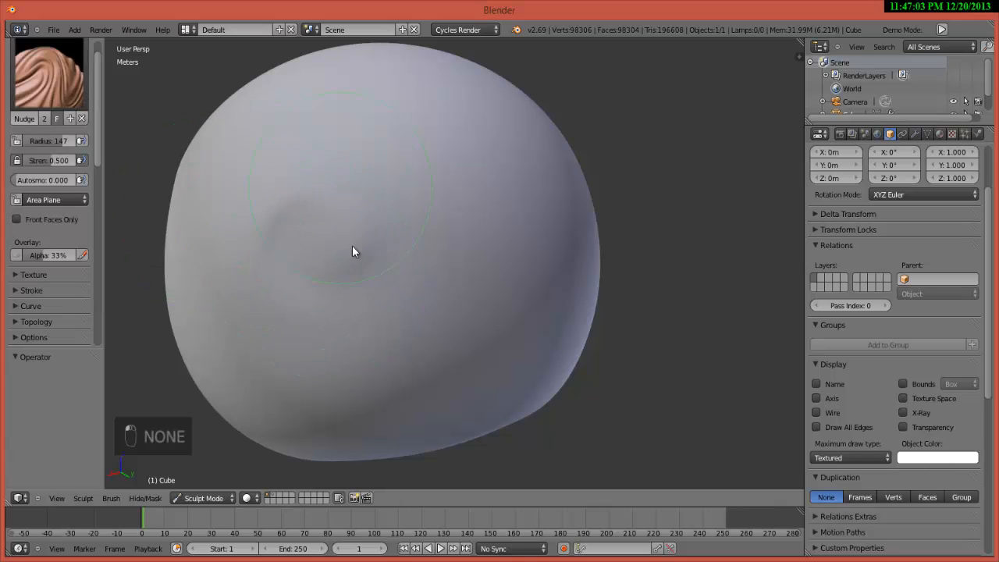
mouse_move(352, 252)
mouse_down()
mouse_move(292, 200)
mouse_move(317, 192)
mouse_move(292, 216)
mouse_move(357, 270)
mouse_move(344, 280)
mouse_up()
middle_drag(343, 279, 292, 307)
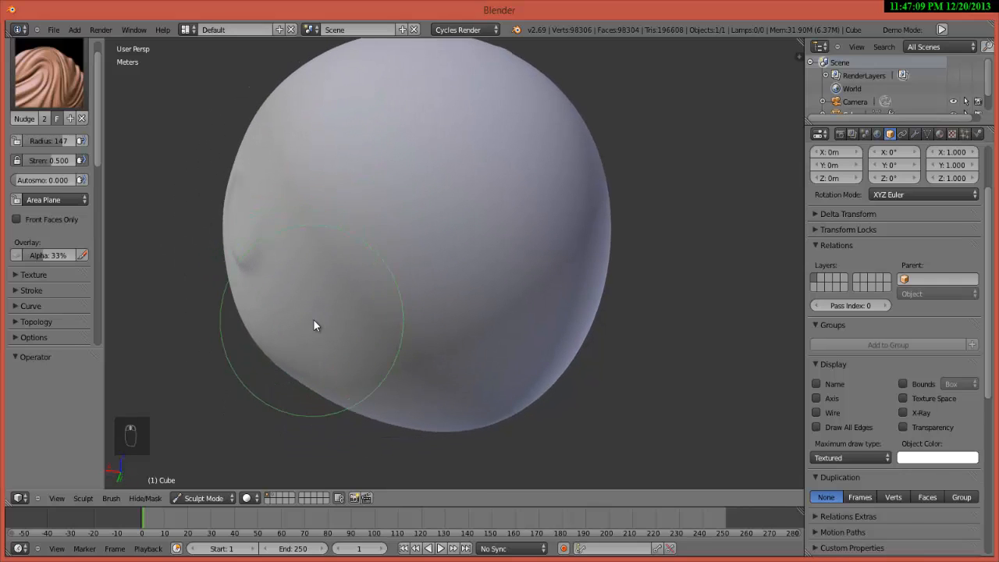
Step: Select the Twist brush and twist two neighbouring areas on the back of the head at strength 1.000
click(14, 71)
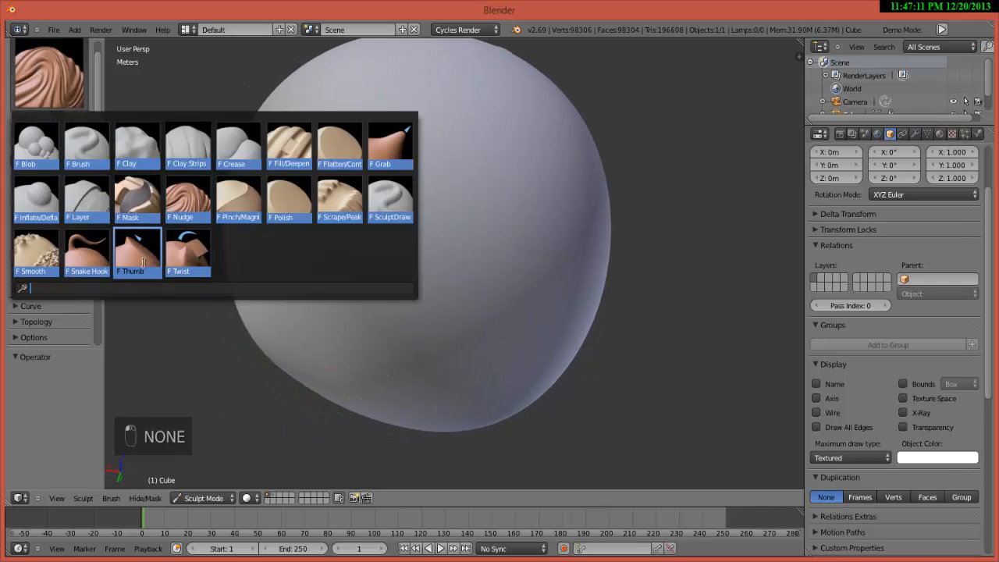
click(191, 259)
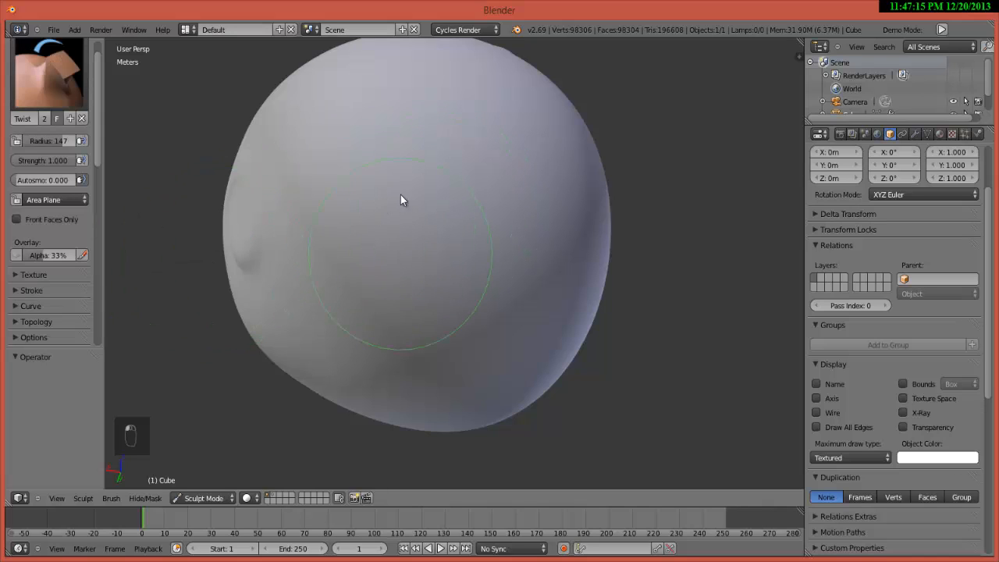
mouse_move(404, 248)
mouse_down()
mouse_move(337, 183)
mouse_move(362, 181)
mouse_move(391, 230)
mouse_move(343, 178)
mouse_move(382, 226)
mouse_move(352, 210)
mouse_move(354, 229)
mouse_move(368, 223)
mouse_move(356, 206)
mouse_move(363, 233)
mouse_move(344, 215)
mouse_move(364, 238)
mouse_move(366, 211)
mouse_move(359, 234)
mouse_move(377, 230)
mouse_move(249, 96)
mouse_move(313, 285)
mouse_move(320, 136)
mouse_move(388, 237)
mouse_move(400, 247)
mouse_move(379, 192)
mouse_move(382, 229)
mouse_move(419, 244)
mouse_up()
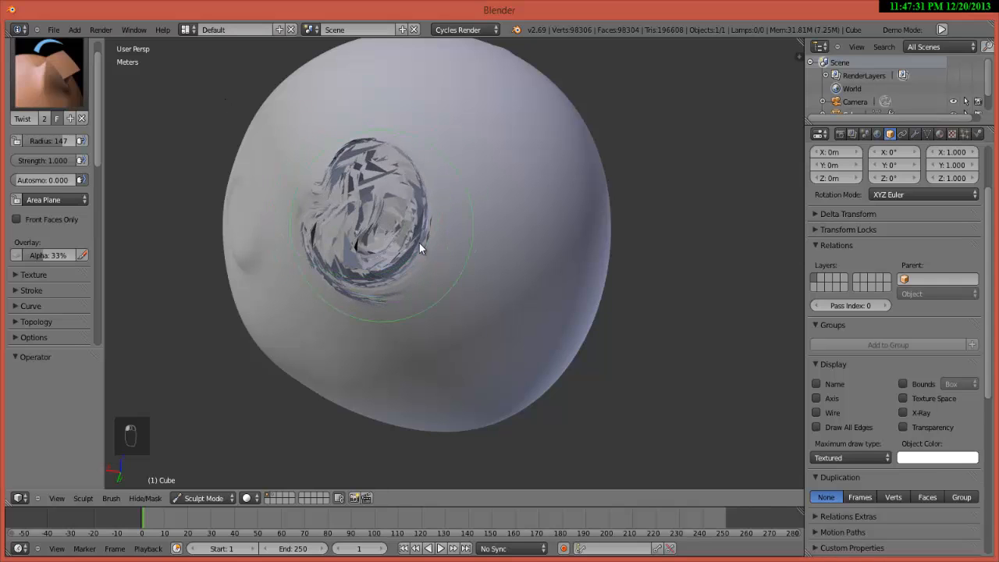
mouse_move(487, 195)
mouse_down()
mouse_move(466, 144)
mouse_move(486, 200)
mouse_up()
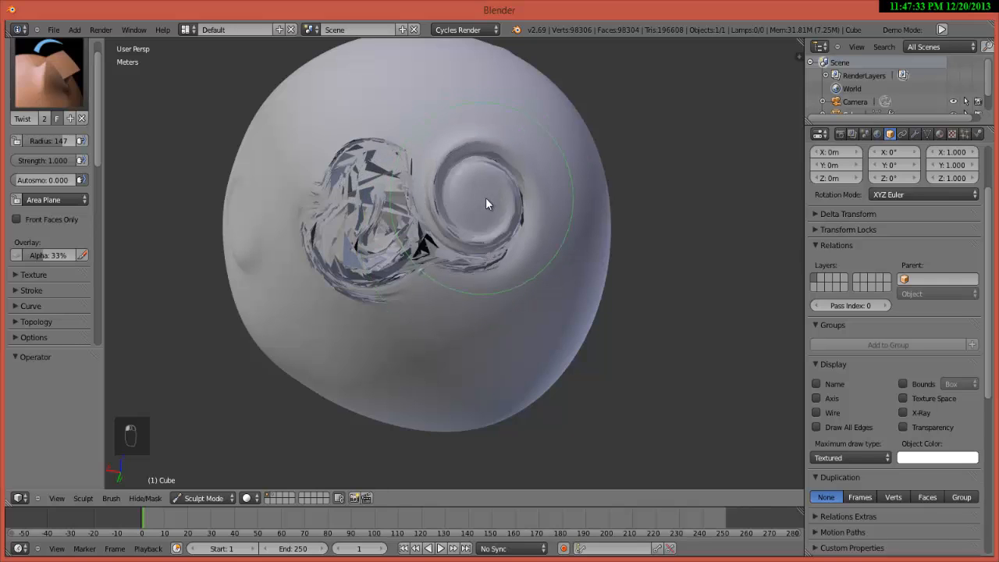
Step: Examine the mesh in the two twisted areas up close and from the side
mouse_move(407, 92)
middle_down()
mouse_move(309, 224)
mouse_move(371, 284)
mouse_move(346, 245)
mouse_move(363, 239)
middle_up()
scroll(375, 250, up, 3)
scroll(365, 239, up, 4)
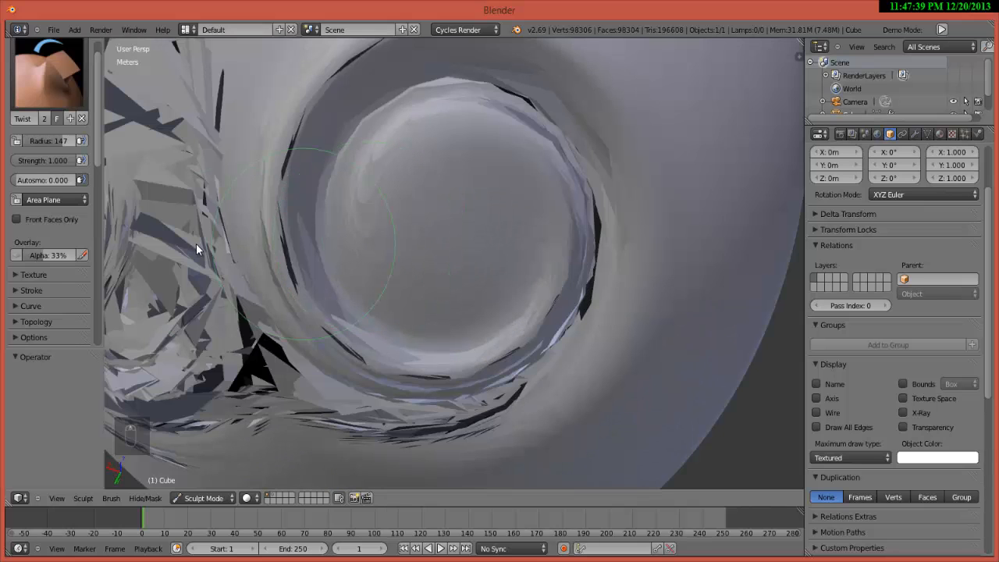
scroll(199, 245, down, 3)
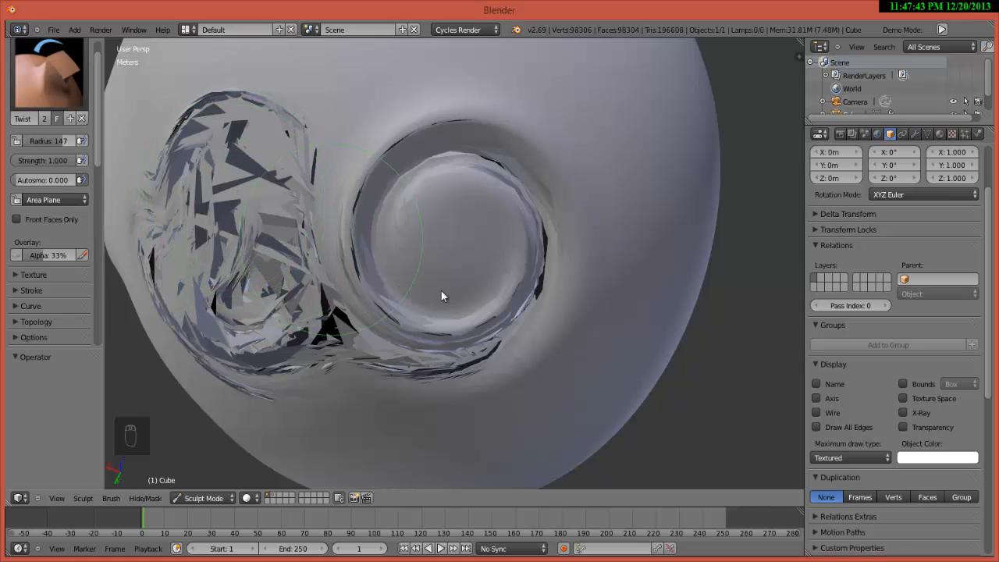
scroll(453, 164, down, 2)
middle_drag(410, 222, 386, 222)
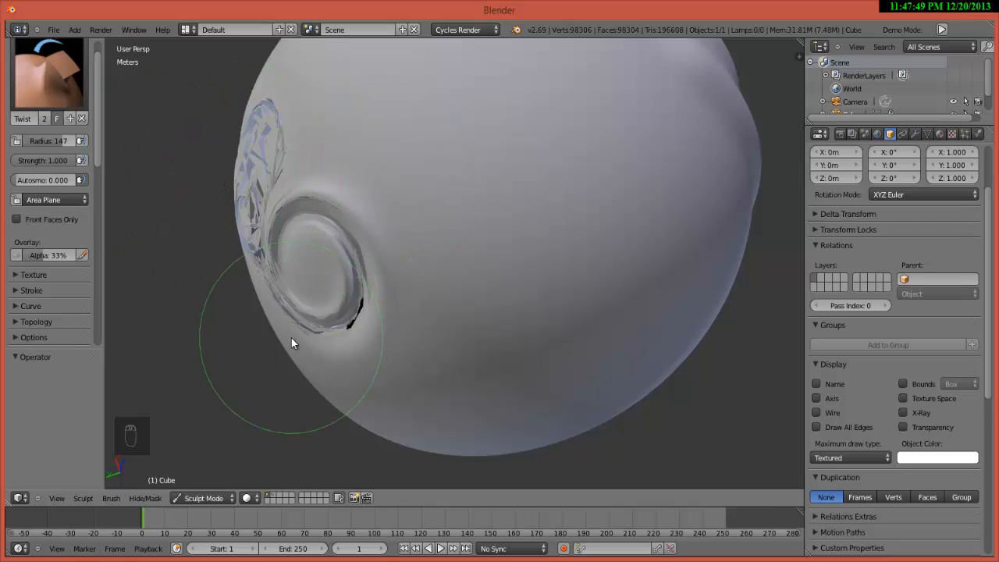
mouse_move(269, 561)
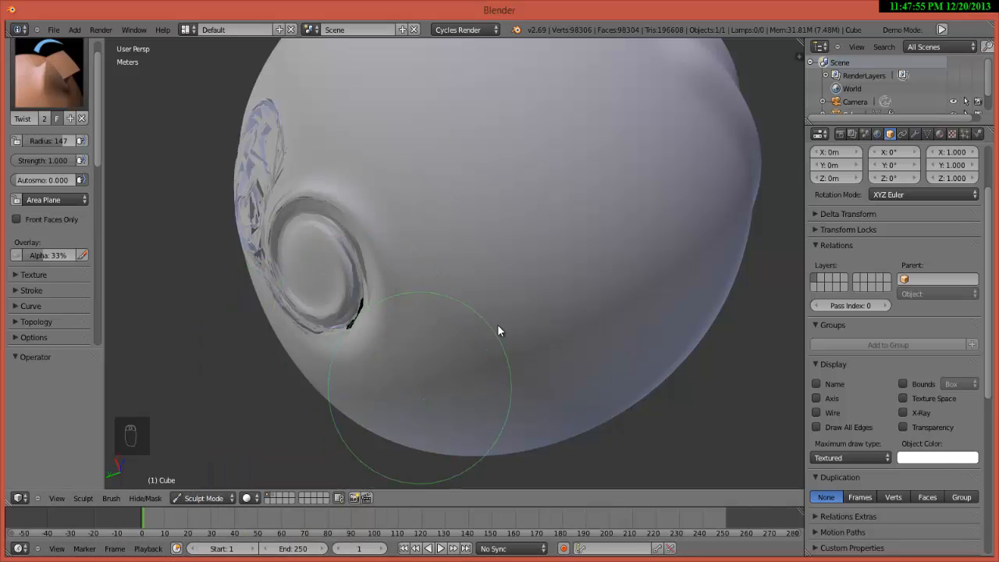
Step: Twist a third circular area into the smooth surface beside the existing two, at strength 1.000
middle_drag(500, 330, 427, 356)
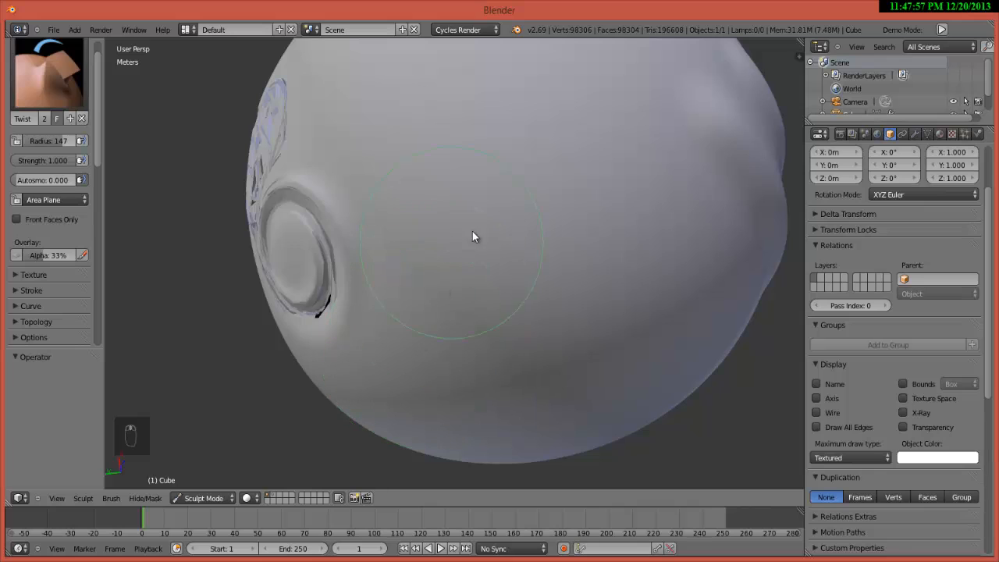
mouse_move(472, 232)
mouse_down()
mouse_move(455, 205)
mouse_move(502, 236)
mouse_move(457, 186)
mouse_move(499, 235)
mouse_move(447, 121)
mouse_up()
mouse_move(525, 86)
mouse_down()
mouse_move(498, 125)
mouse_move(631, 239)
mouse_up()
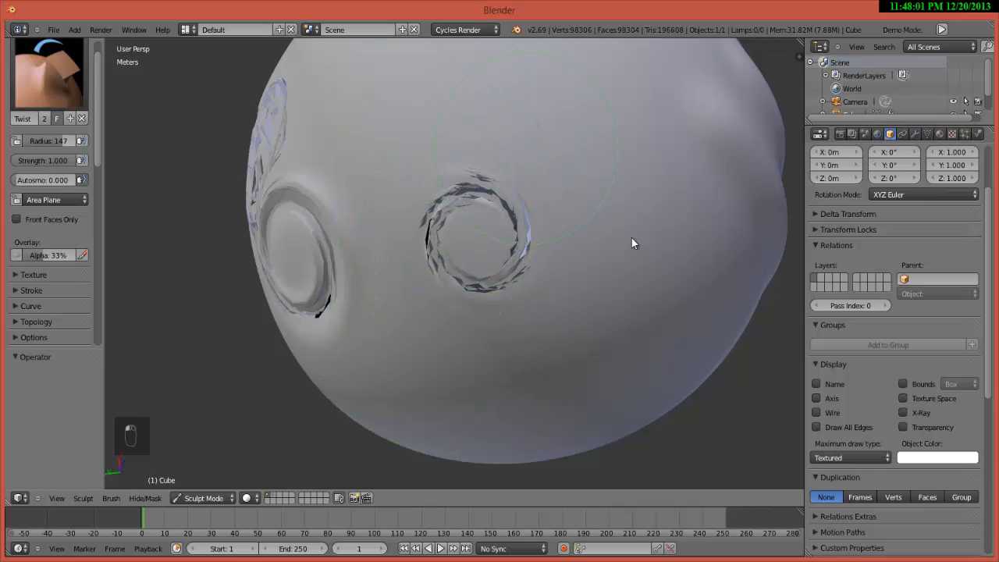
Step: Set the Twist strength to 0.625 and twist a spiral into the smooth surface below the three earlier twists
middle_drag(615, 252, 650, 287)
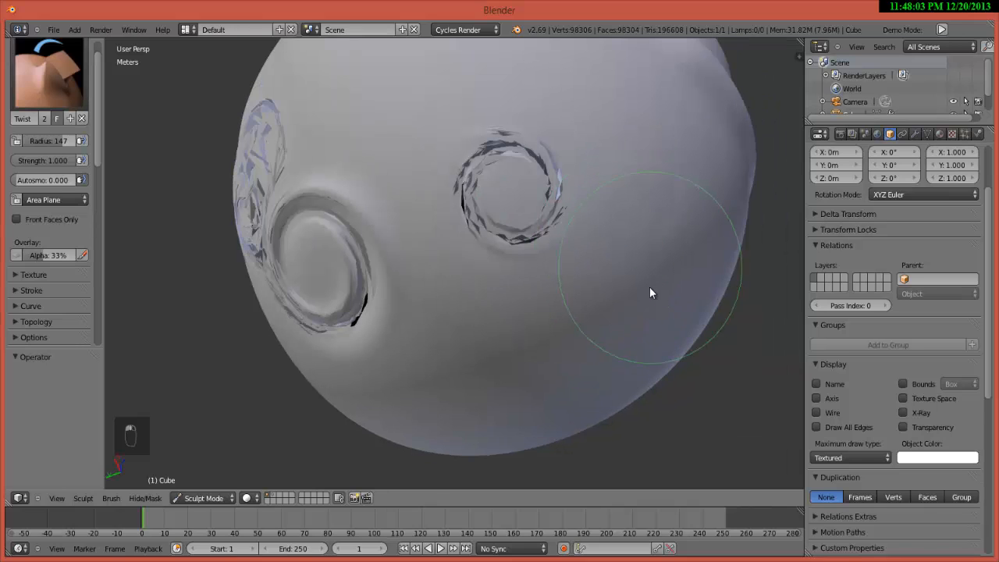
mouse_move(565, 316)
middle_down()
mouse_move(536, 276)
mouse_move(551, 258)
middle_up()
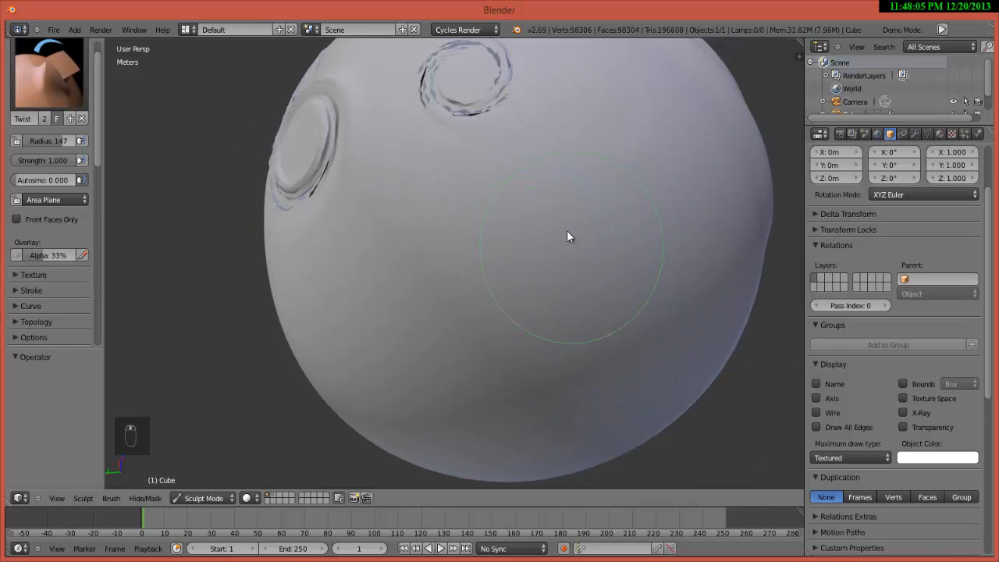
mouse_move(483, 263)
mouse_down()
mouse_move(533, 234)
mouse_move(520, 261)
mouse_move(505, 261)
mouse_move(555, 226)
mouse_move(457, 223)
mouse_move(495, 289)
mouse_up()
drag(75, 161, 50, 160)
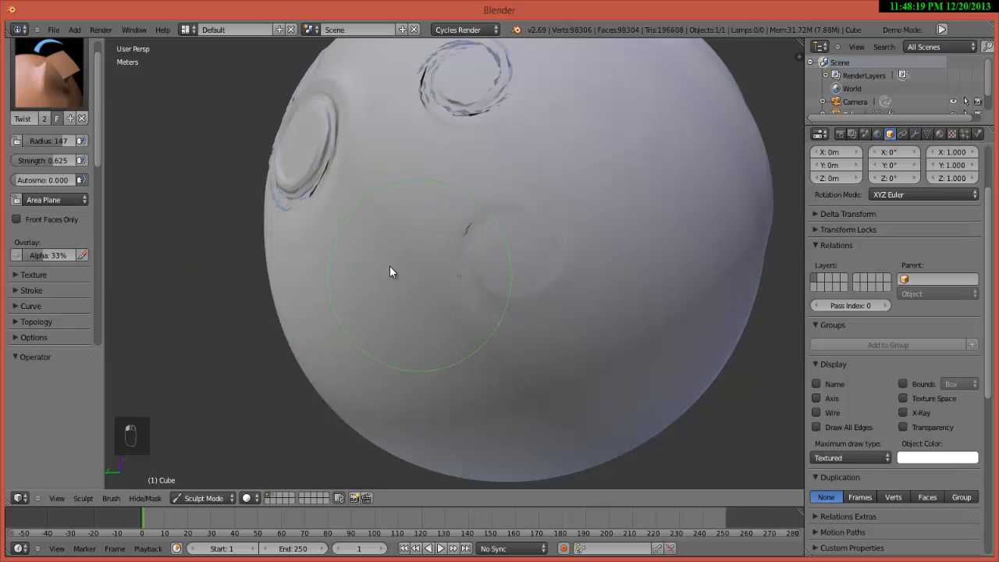
mouse_move(390, 272)
mouse_down()
mouse_move(449, 286)
mouse_move(415, 242)
mouse_move(444, 310)
mouse_move(413, 226)
mouse_move(410, 273)
mouse_move(428, 264)
mouse_move(400, 242)
mouse_move(403, 282)
mouse_move(423, 284)
mouse_move(429, 258)
mouse_move(384, 256)
mouse_move(441, 303)
mouse_move(452, 268)
mouse_move(444, 277)
mouse_move(422, 250)
mouse_move(406, 270)
mouse_up()
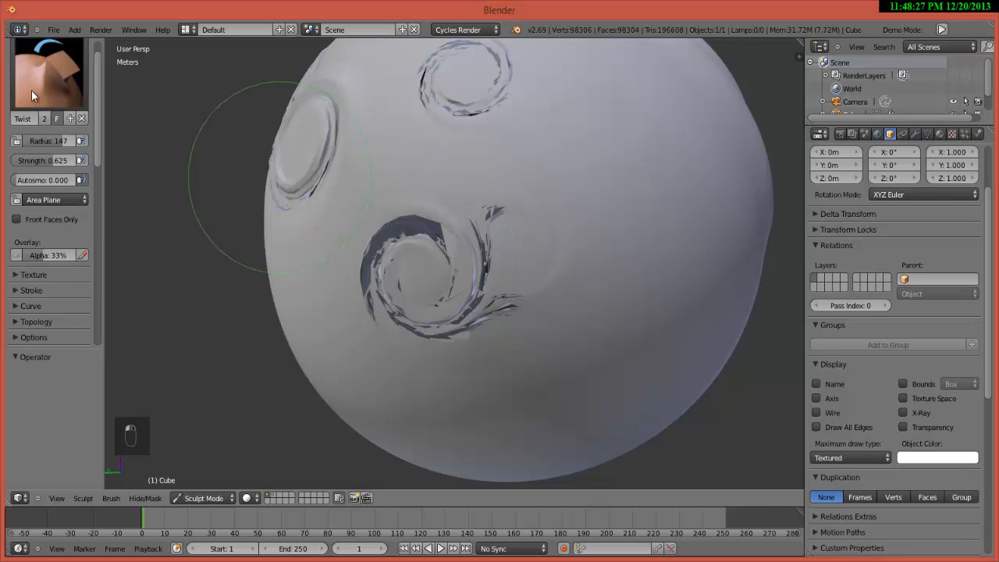
Step: Turn the head around to show the smooth surface beside the long curved ridge
click(47, 75)
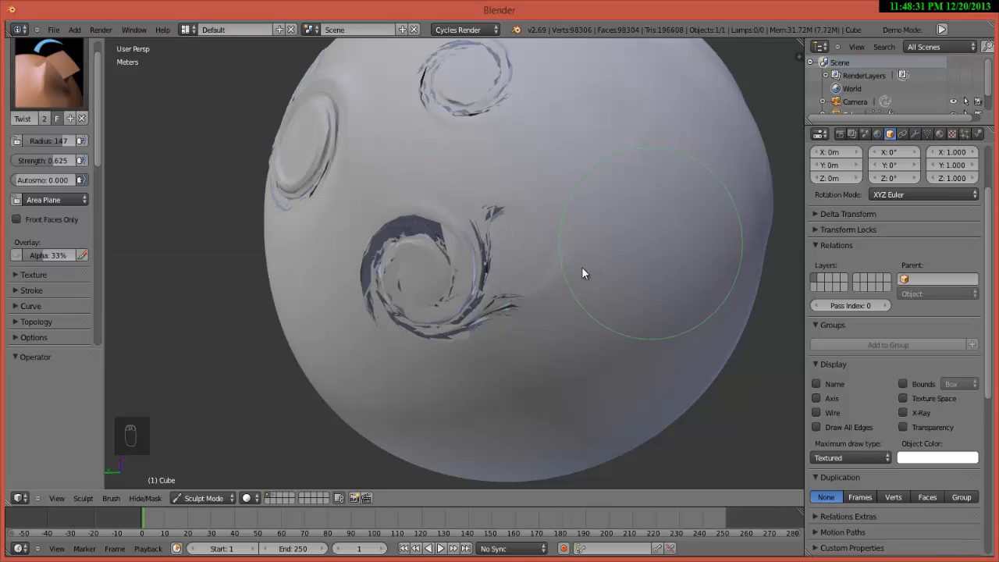
mouse_move(582, 273)
middle_down()
mouse_move(549, 283)
mouse_move(371, 179)
middle_up()
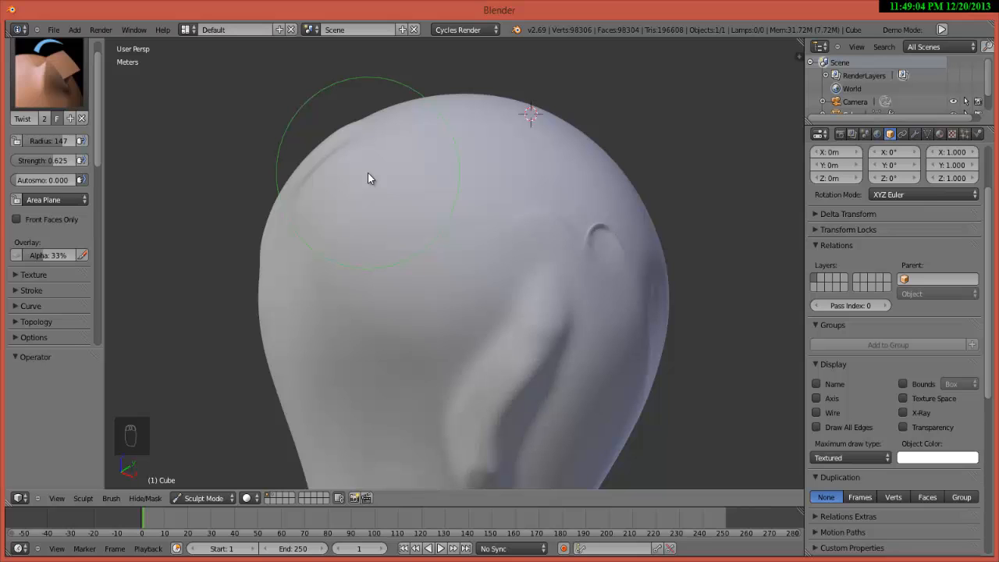
mouse_move(410, 351)
middle_down()
mouse_move(437, 359)
mouse_move(319, 290)
middle_up()
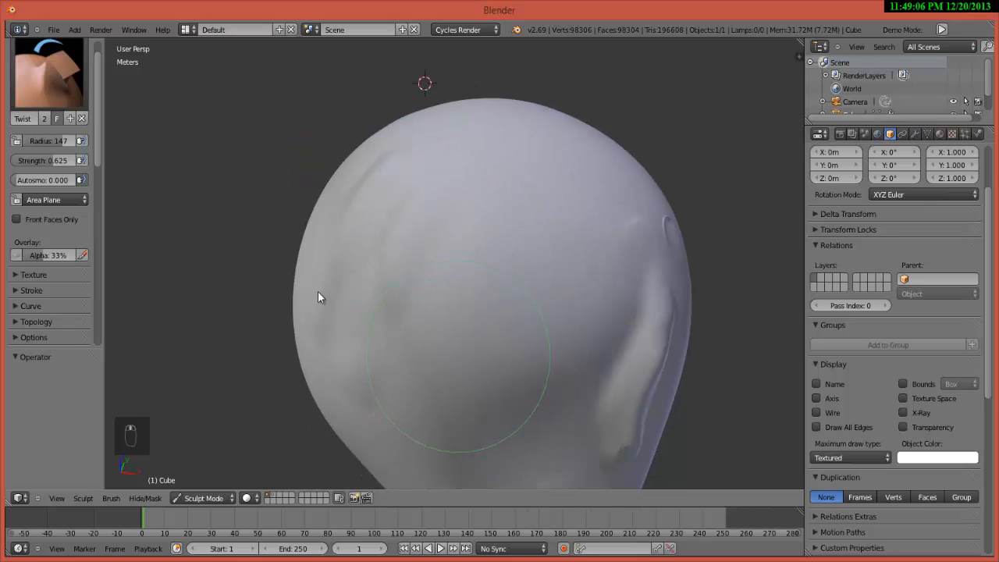